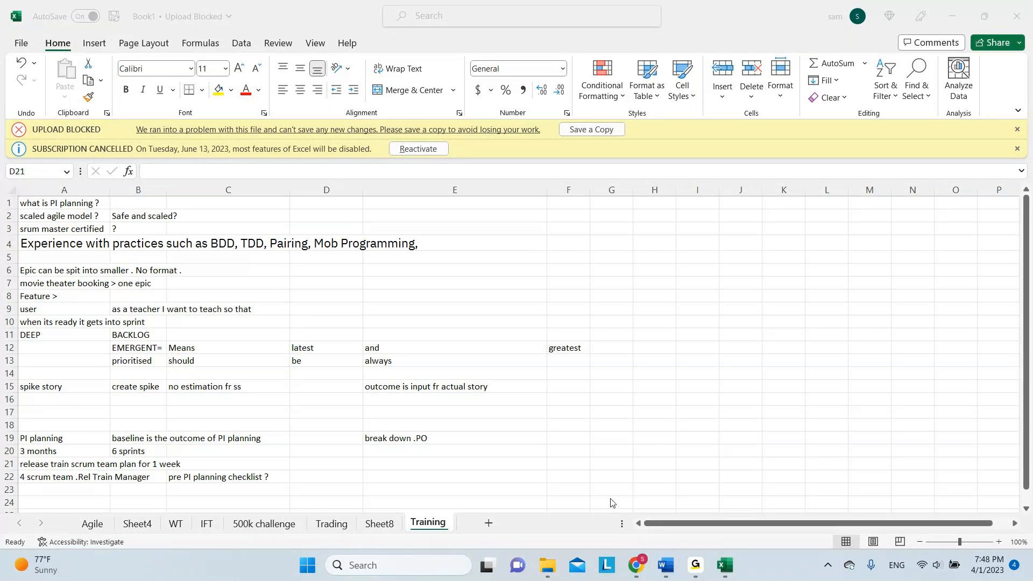
Switch to Chrome, load Google in the last open GoTo page's place, and search for JIRA.
click(636, 565)
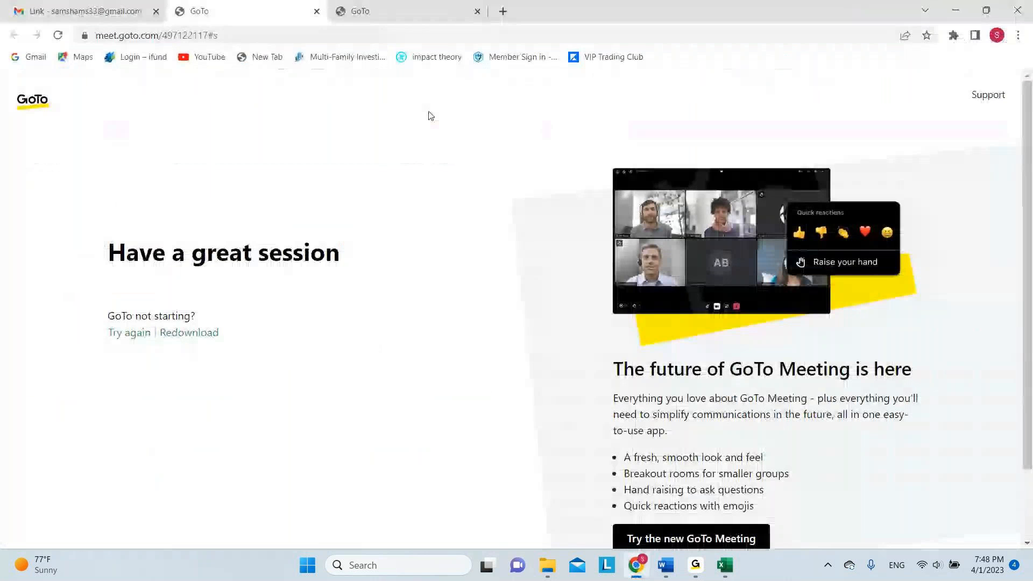
click(342, 16)
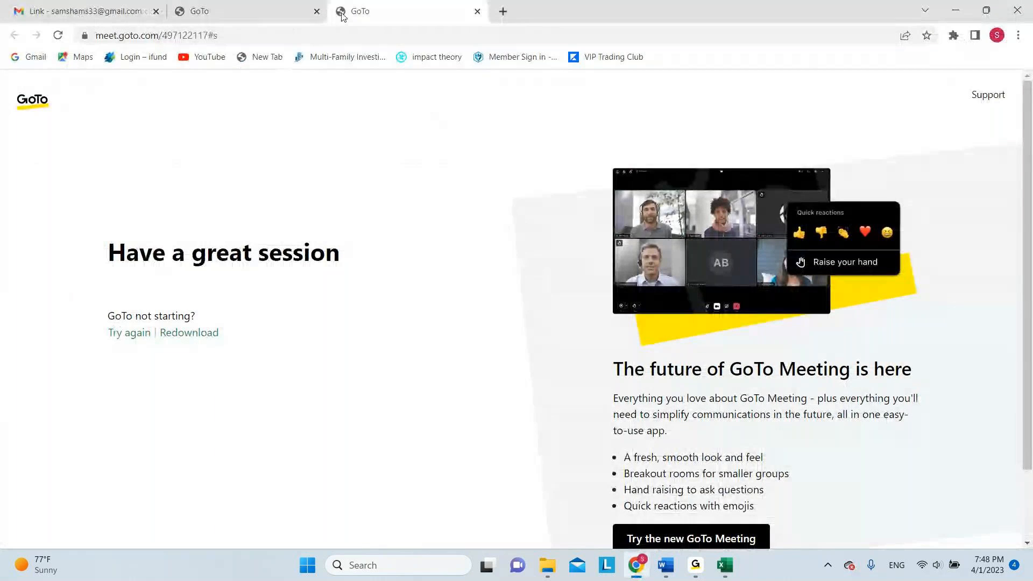
click(318, 36)
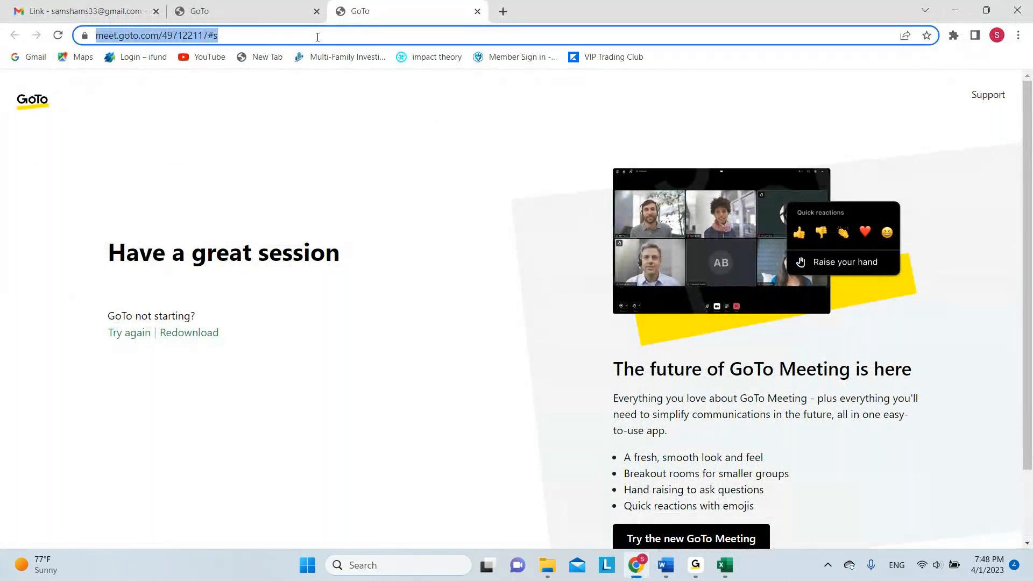
text(g)
key(Return)
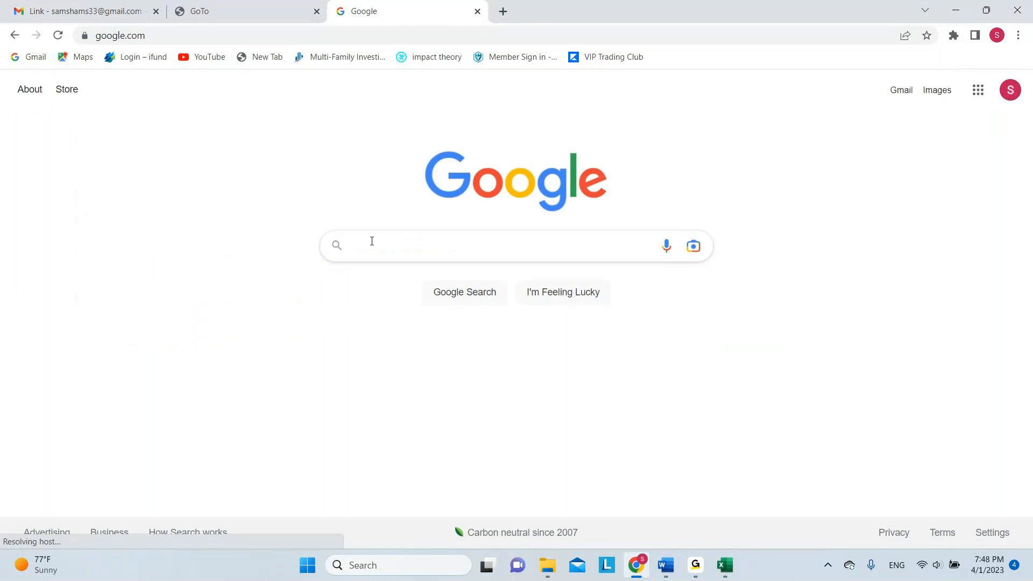
text(JIRA)
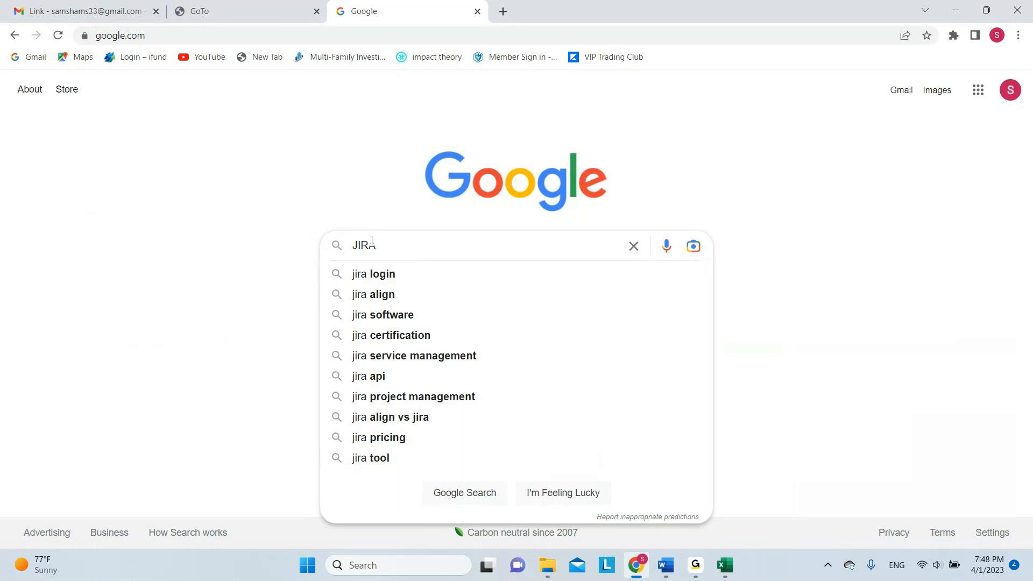
key(BackSpace)
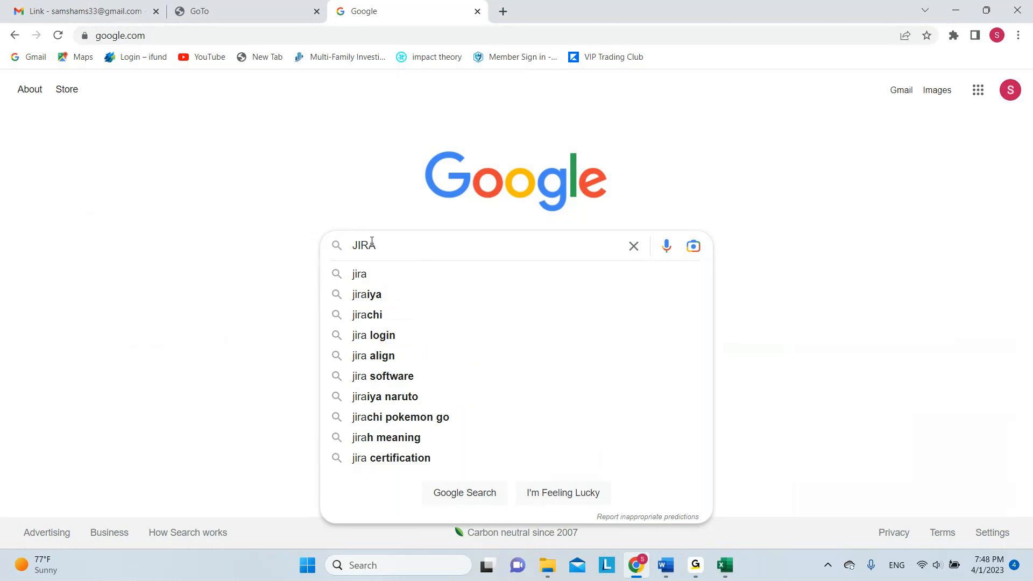
key(Return)
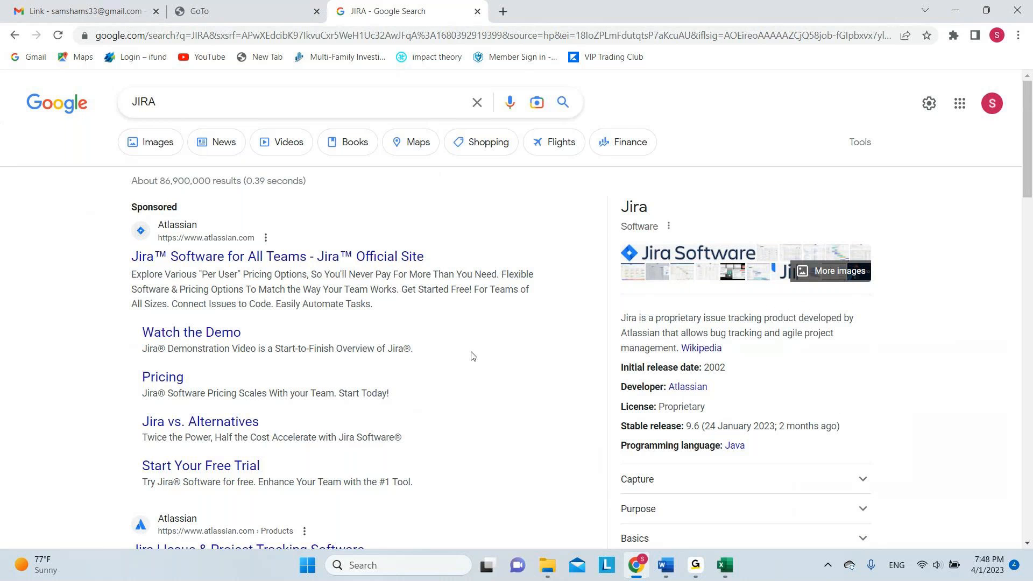
Open the sponsored official Jira Software site and create an Atlassian account using the second listed Google account.
click(232, 257)
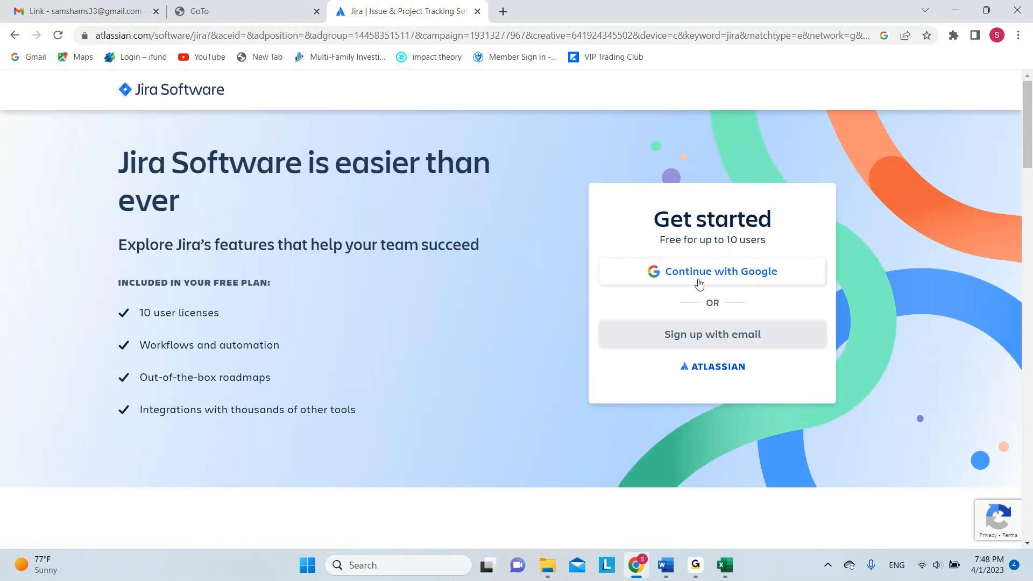
click(697, 281)
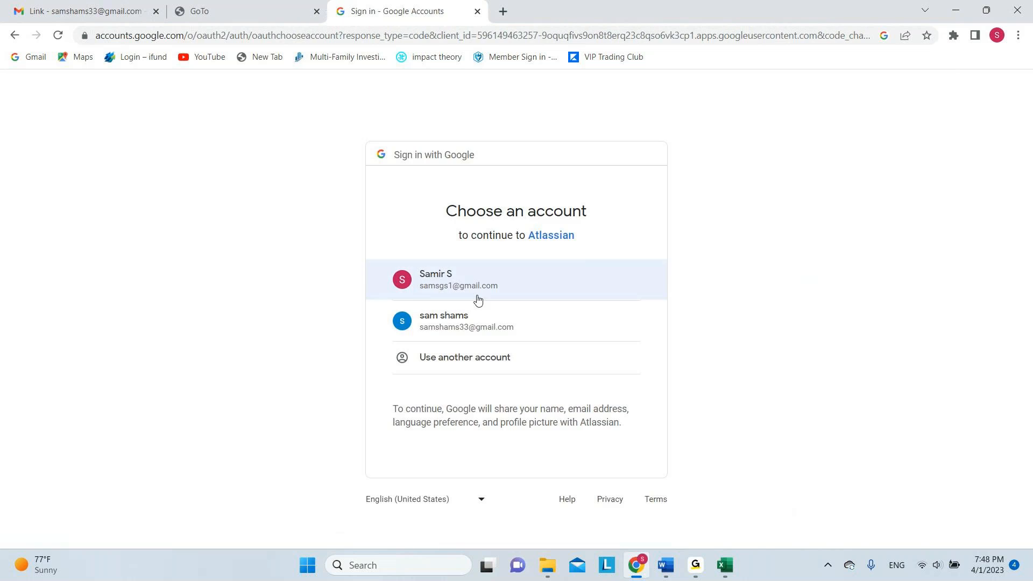
click(472, 329)
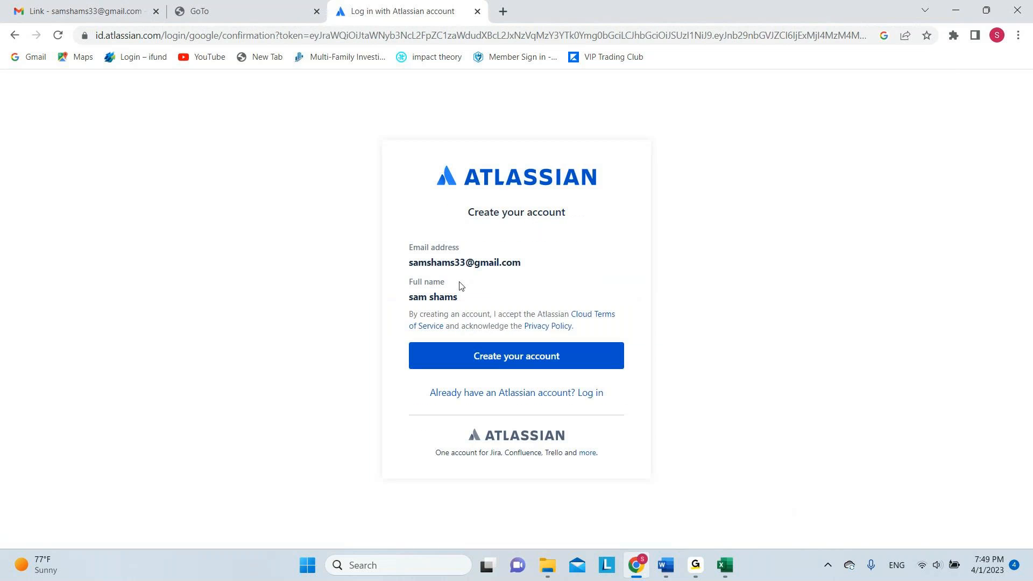
click(501, 356)
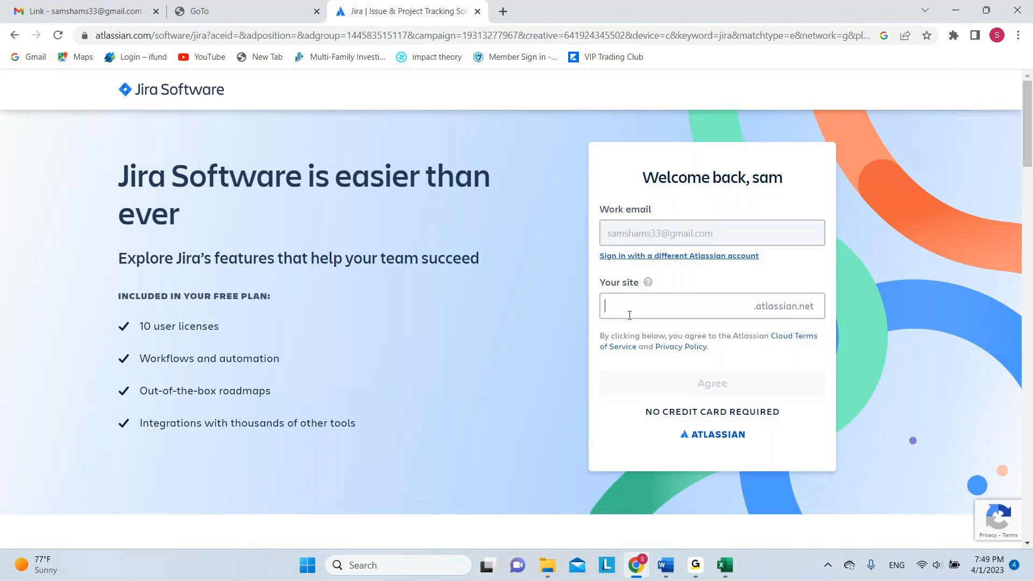
Name the new Jira site agilesite1 and agree to the terms to create it.
click(629, 315)
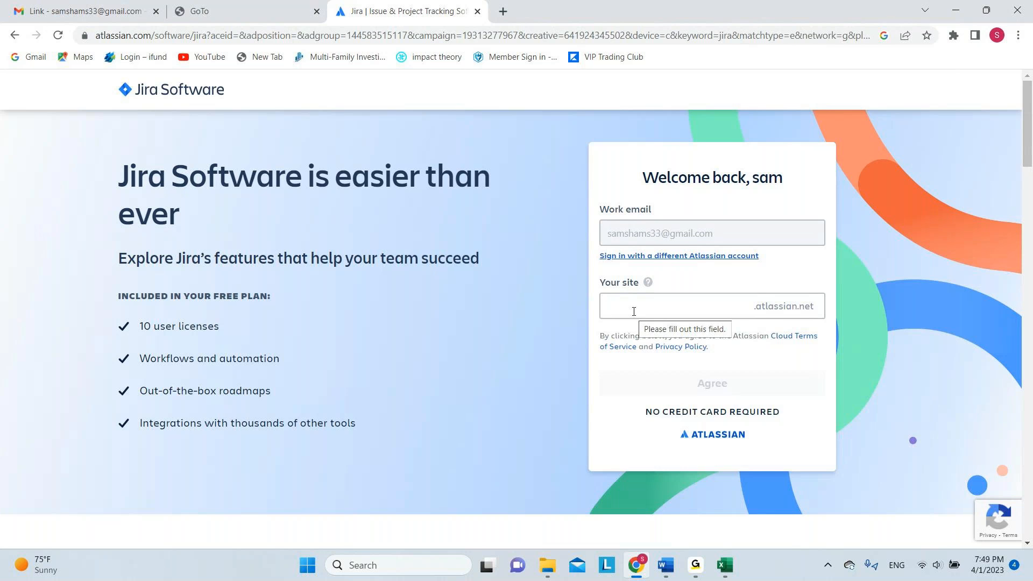
text(agilesite)
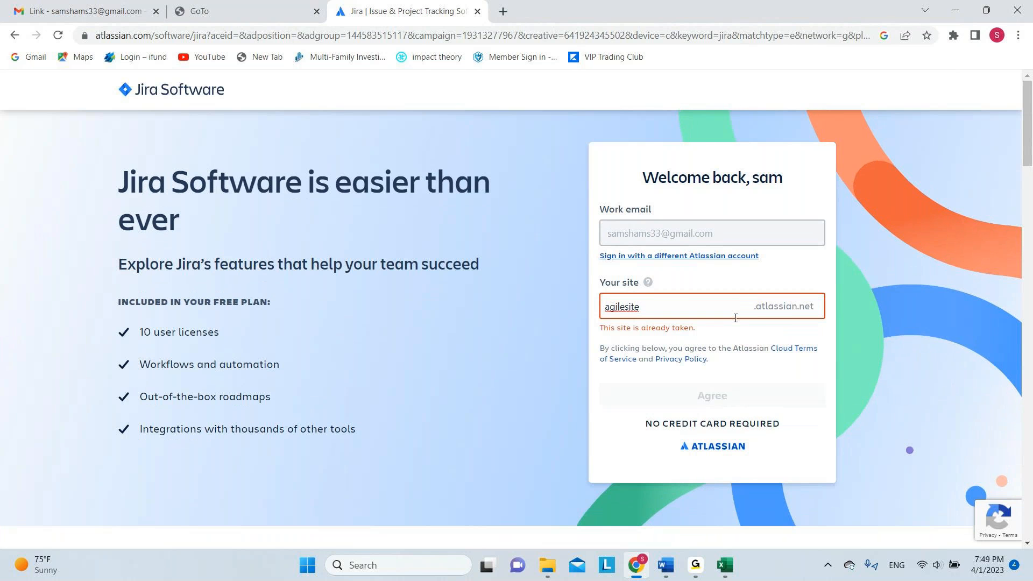
text(1)
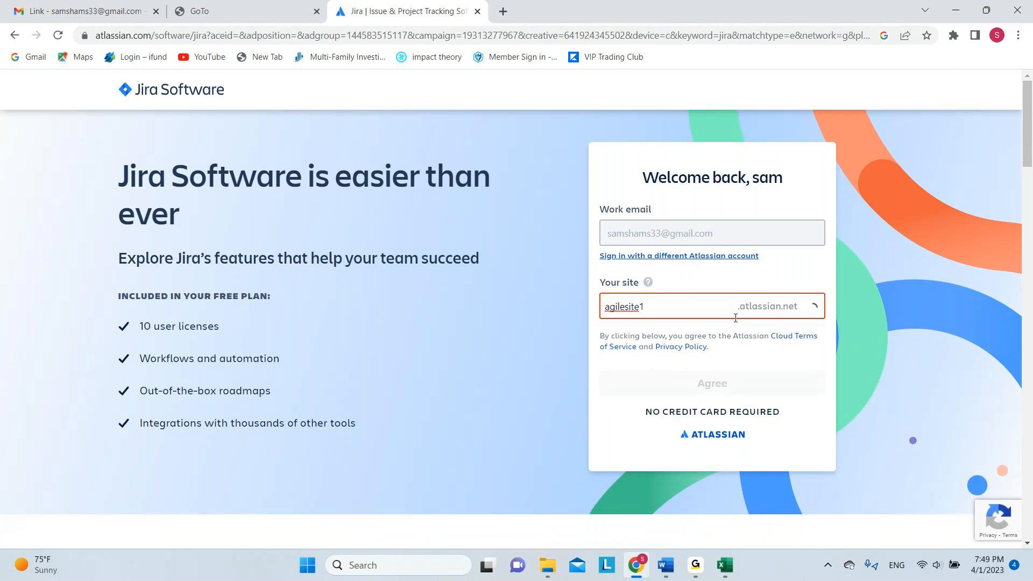
text(2)
key(BackSpace)
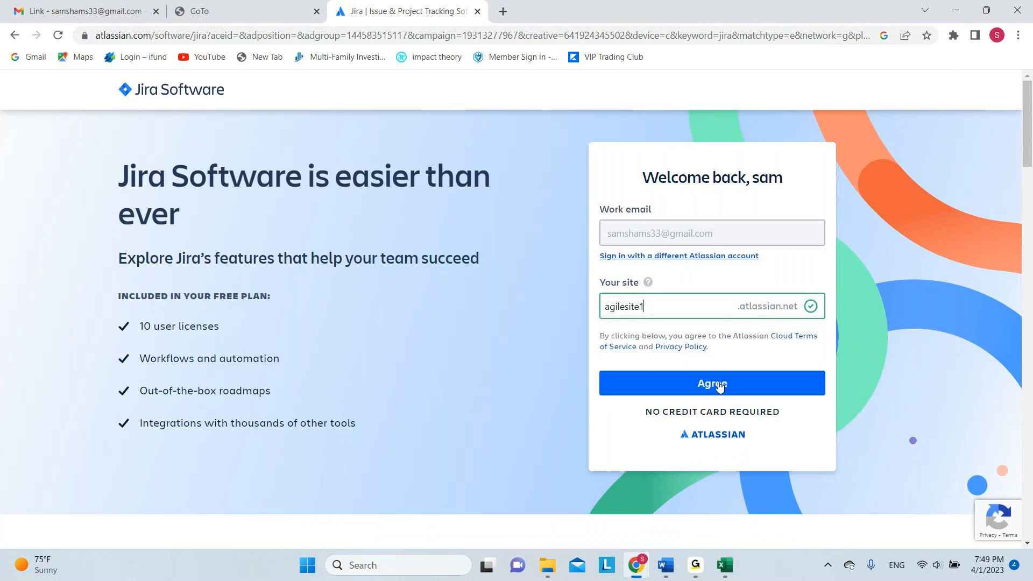
click(719, 388)
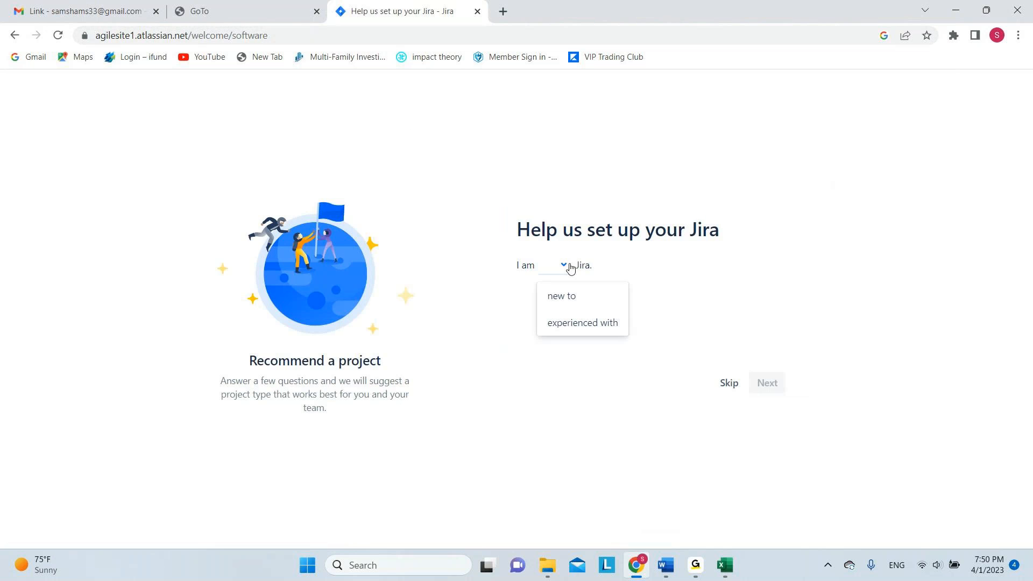
Answer the setup questions as new to Jira and setting up Jira for my software team(s).
click(579, 328)
click(552, 385)
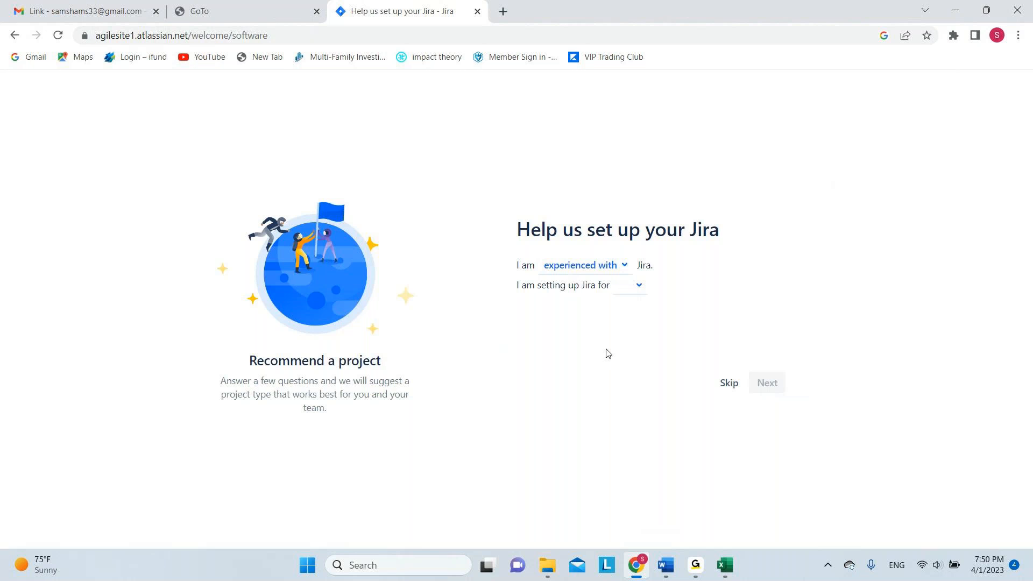
click(625, 267)
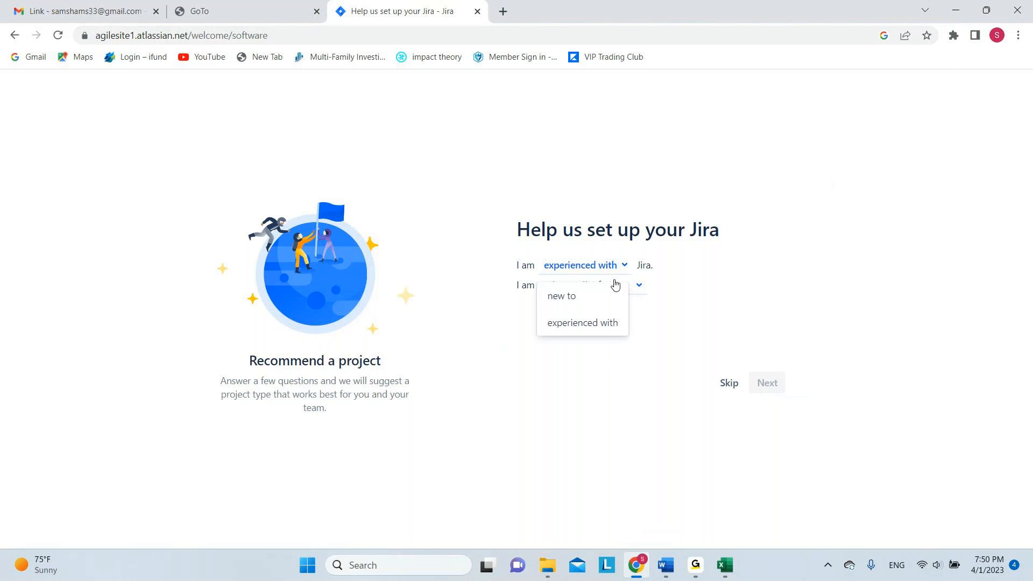
click(597, 305)
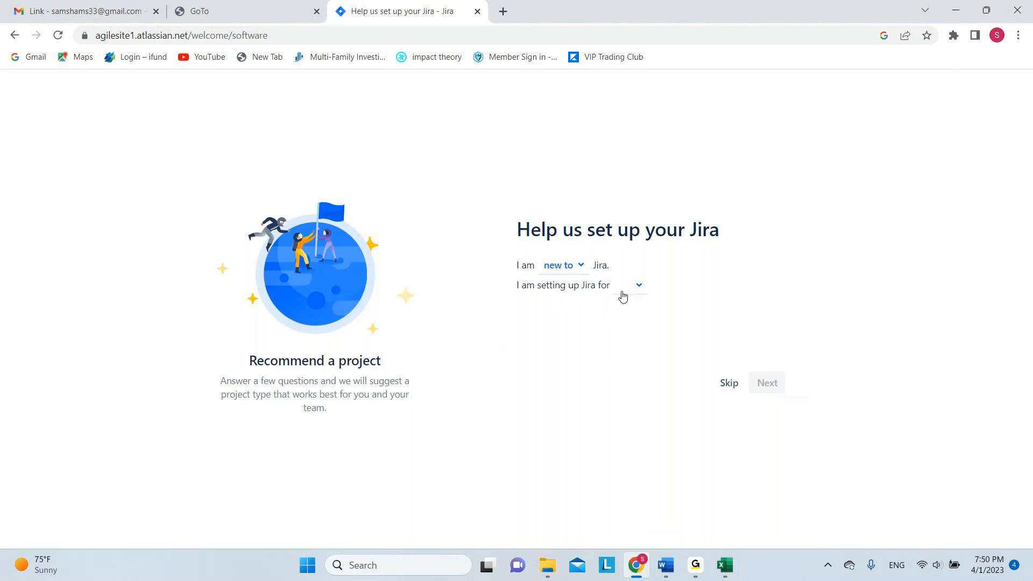
click(643, 289)
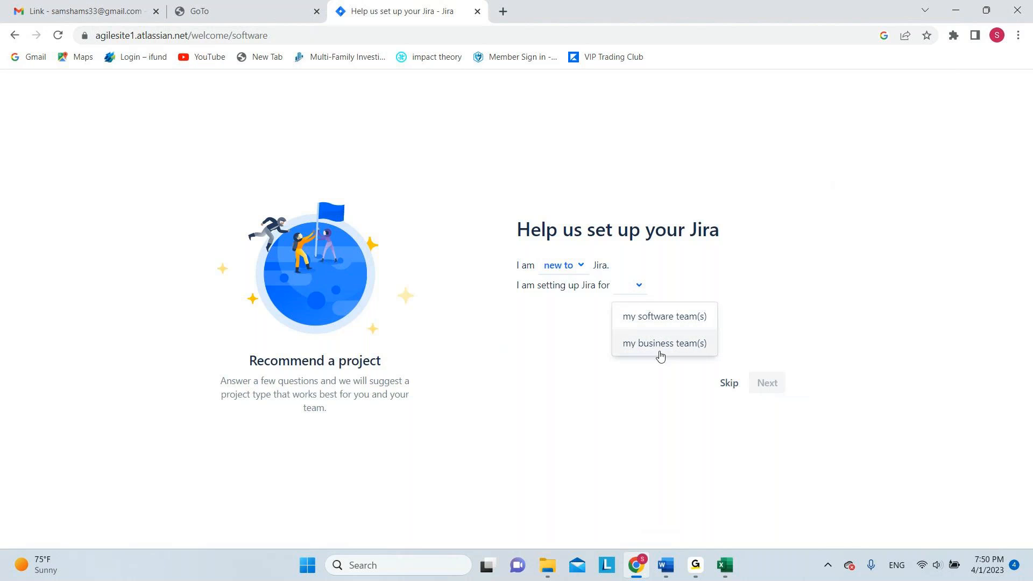
click(653, 318)
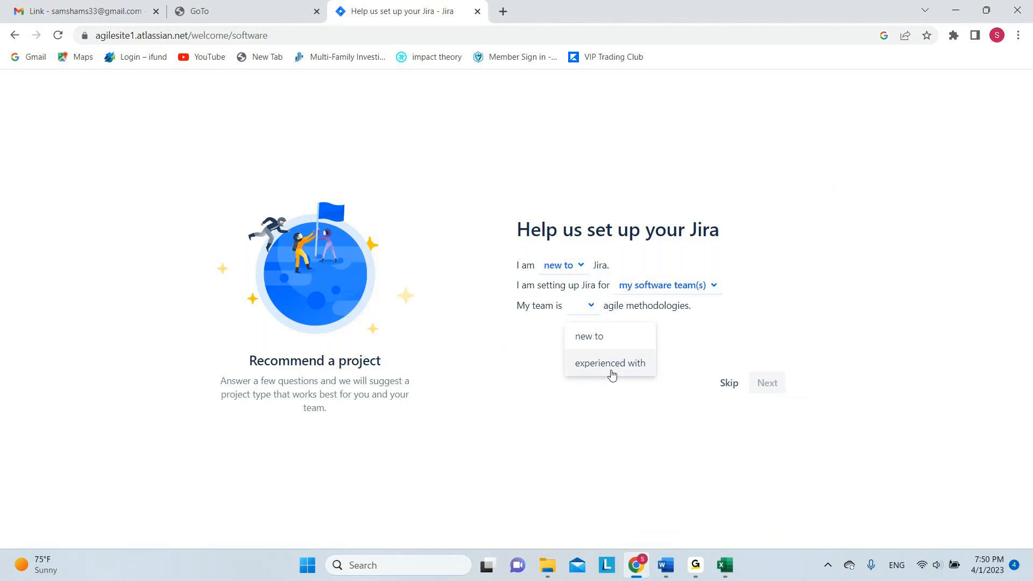
Change the Jira experience answer to experienced with, and set the team as new to agile methodologies.
click(614, 415)
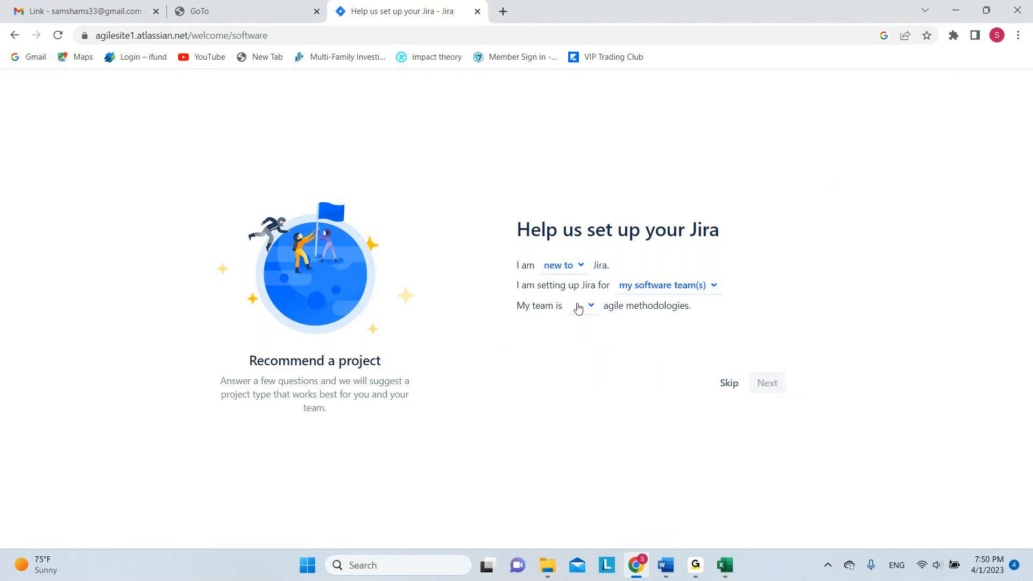
click(584, 267)
click(592, 326)
click(591, 303)
click(597, 345)
click(589, 307)
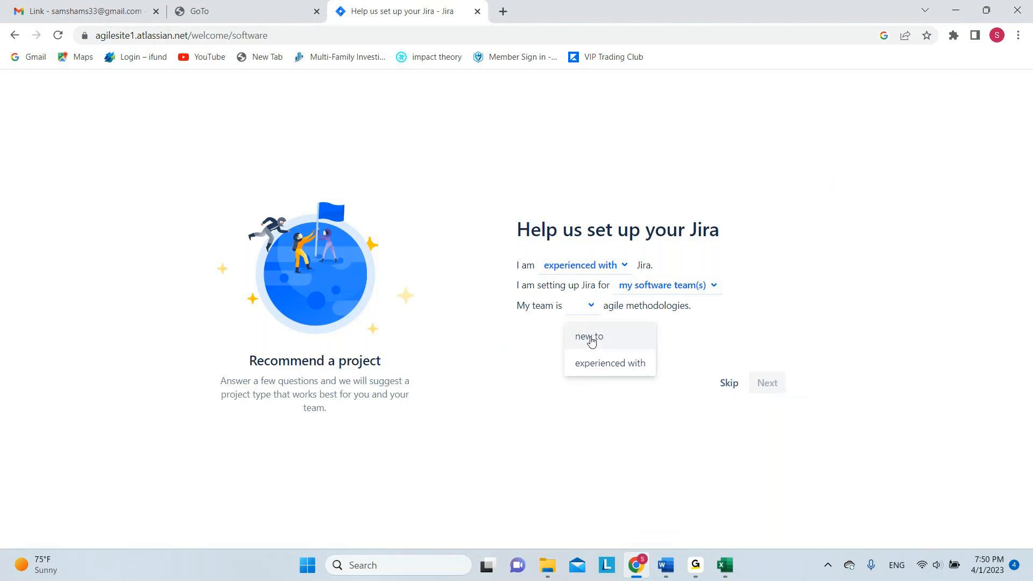
click(592, 338)
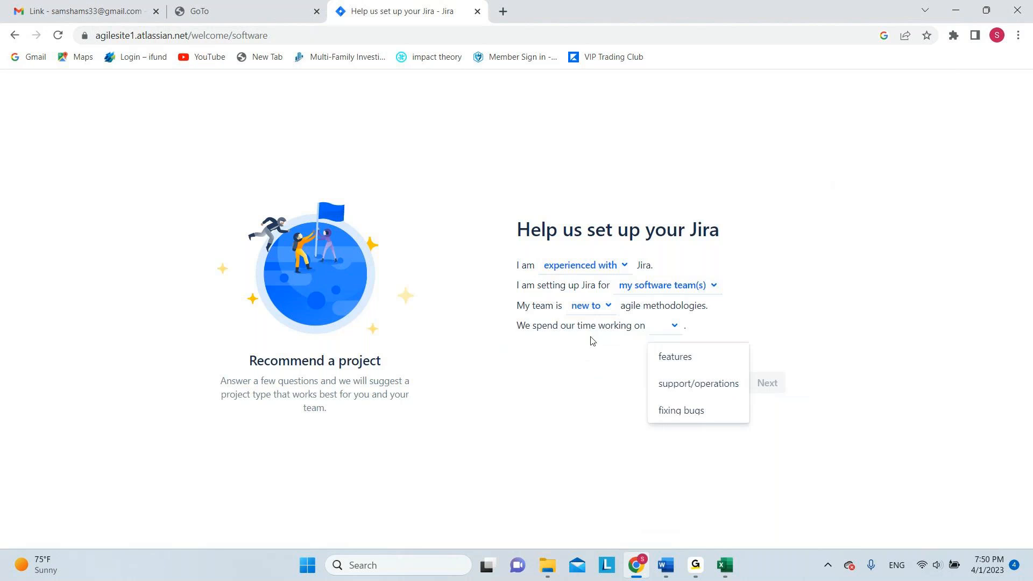
State that the team works on features with a flexible schedule, and submit the setup answers.
click(691, 502)
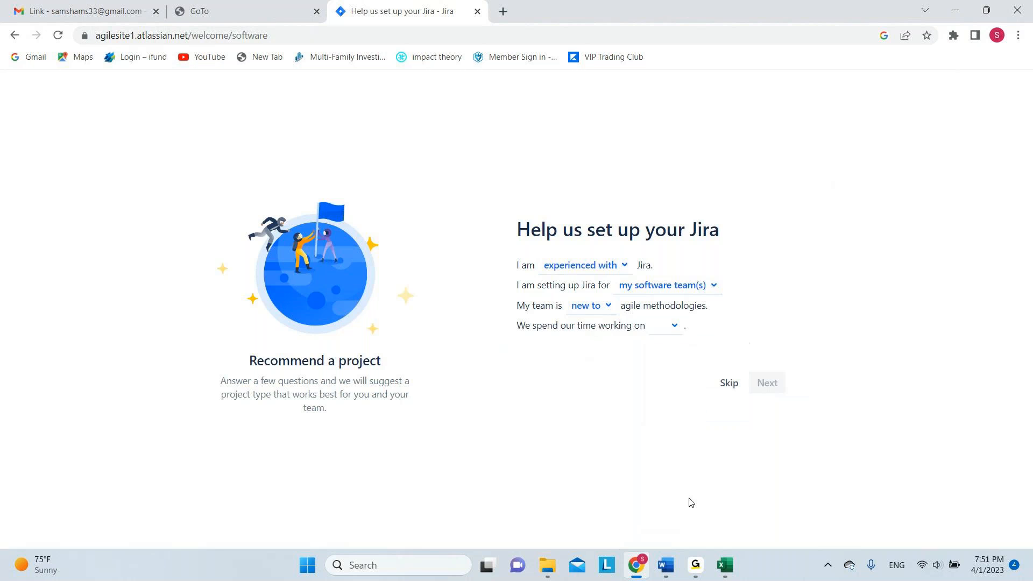
click(672, 338)
click(672, 356)
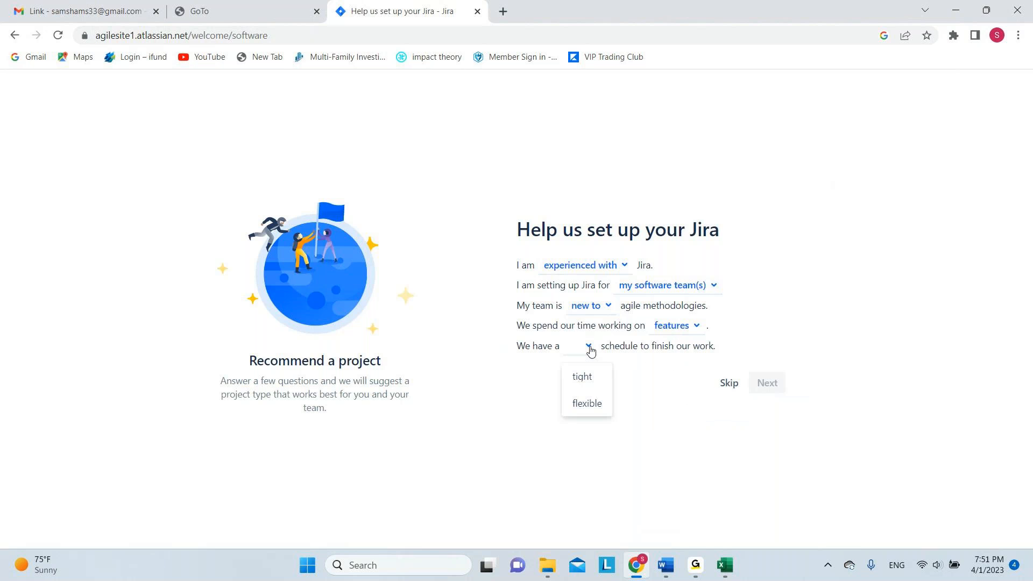
click(598, 411)
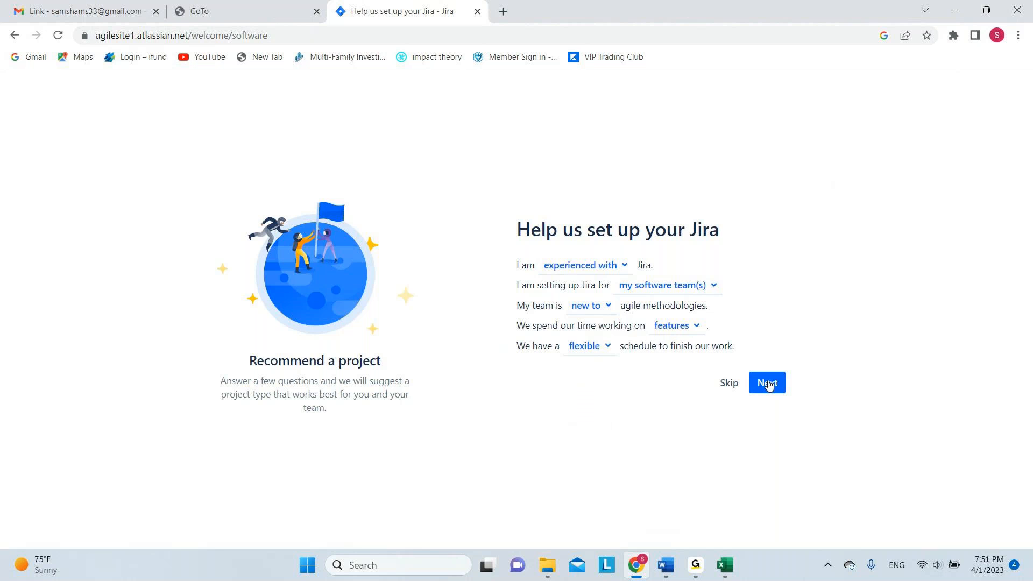
click(767, 384)
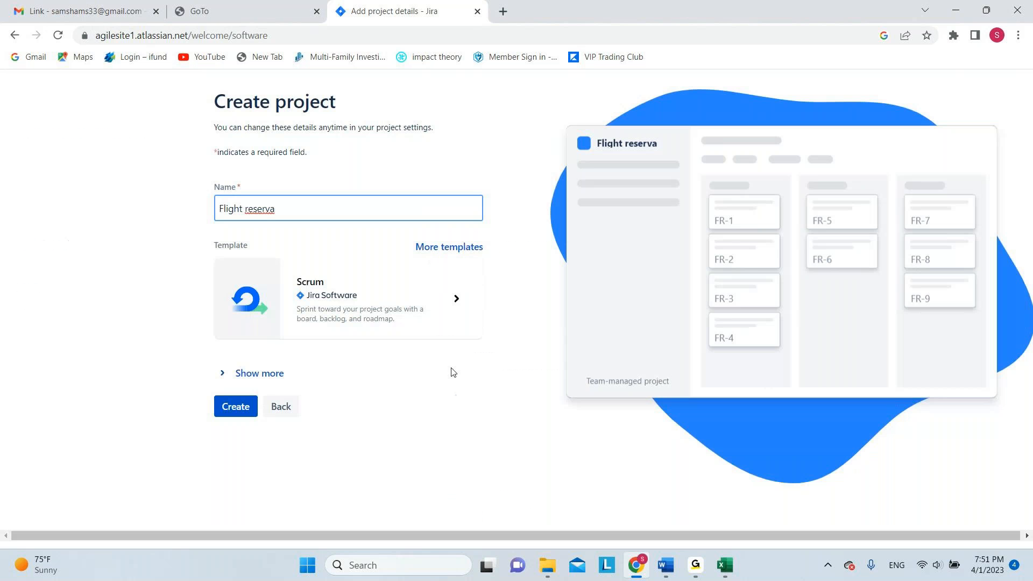
Replace the project name with Agilesite1, create the project from the Scrum template, and skip the tool selection.
key(BackSpace)
key(BackSpace)
key(BackSpace)
key(BackSpace)
key(BackSpace)
key(BackSpace)
key(BackSpace)
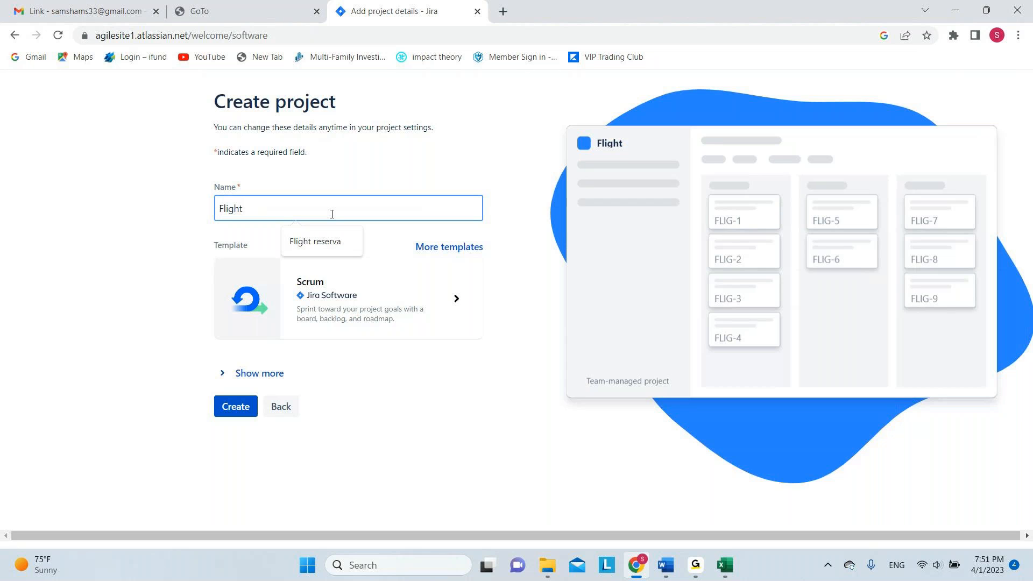
key(BackSpace)
key(BackSpace)
key(BackSpace)
key(BackSpace)
key(BackSpace)
key(BackSpace)
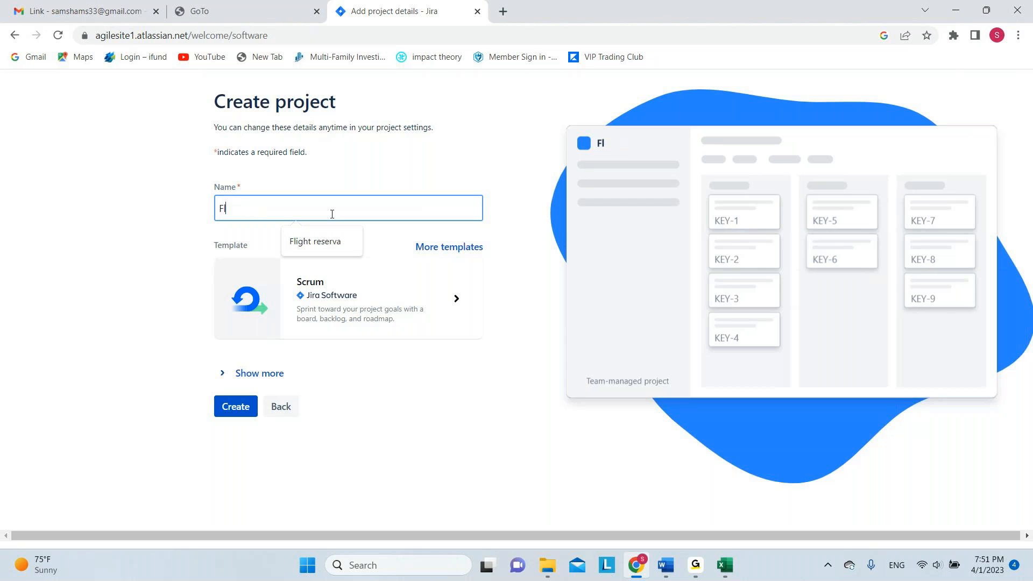
text(Agile)
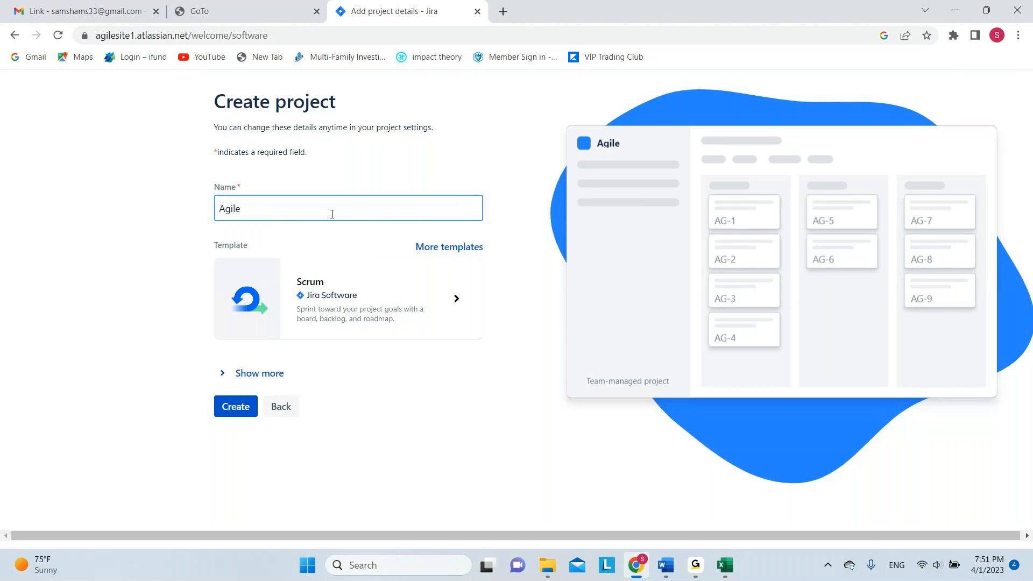
text(site)
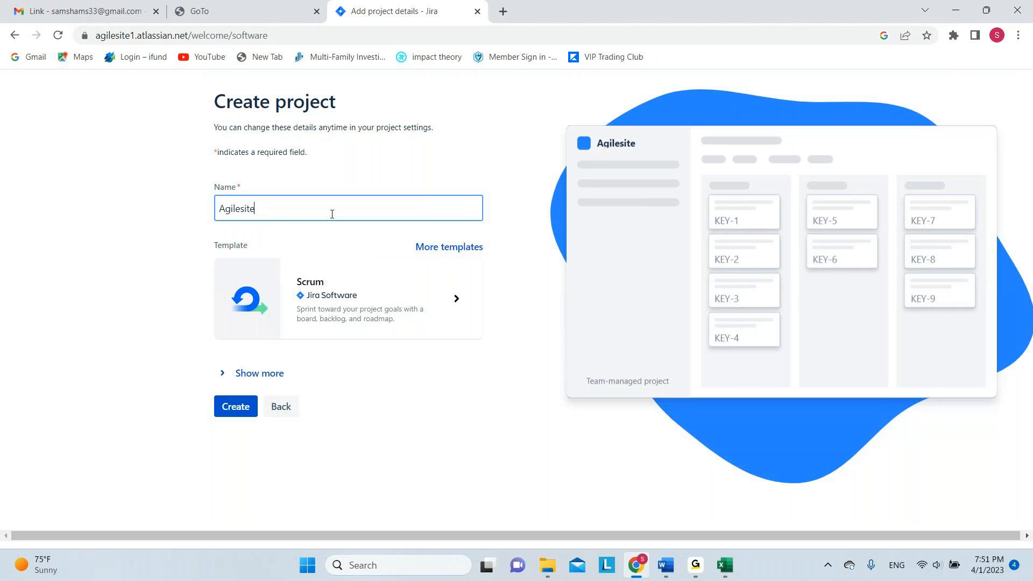
text(1)
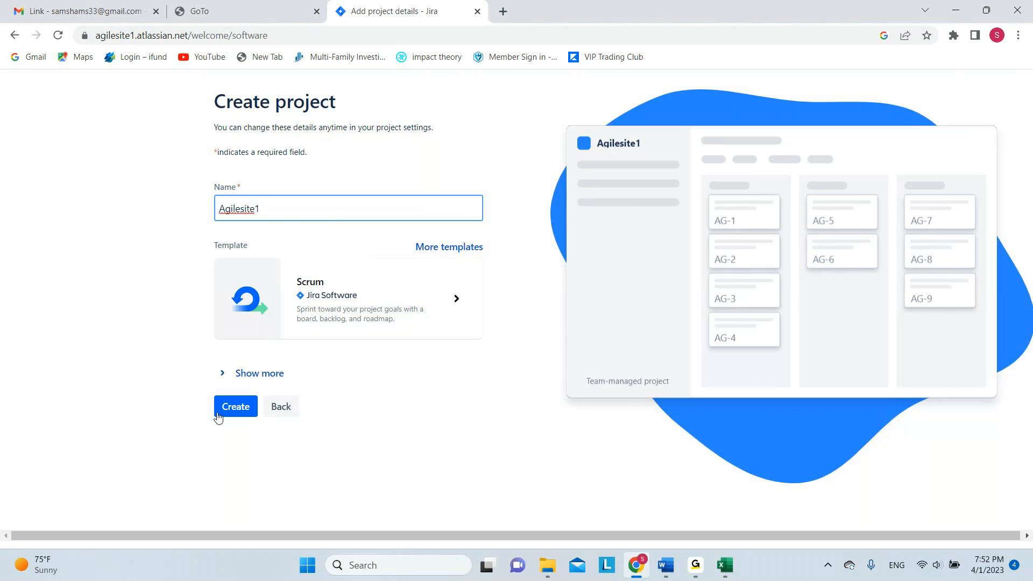
click(237, 412)
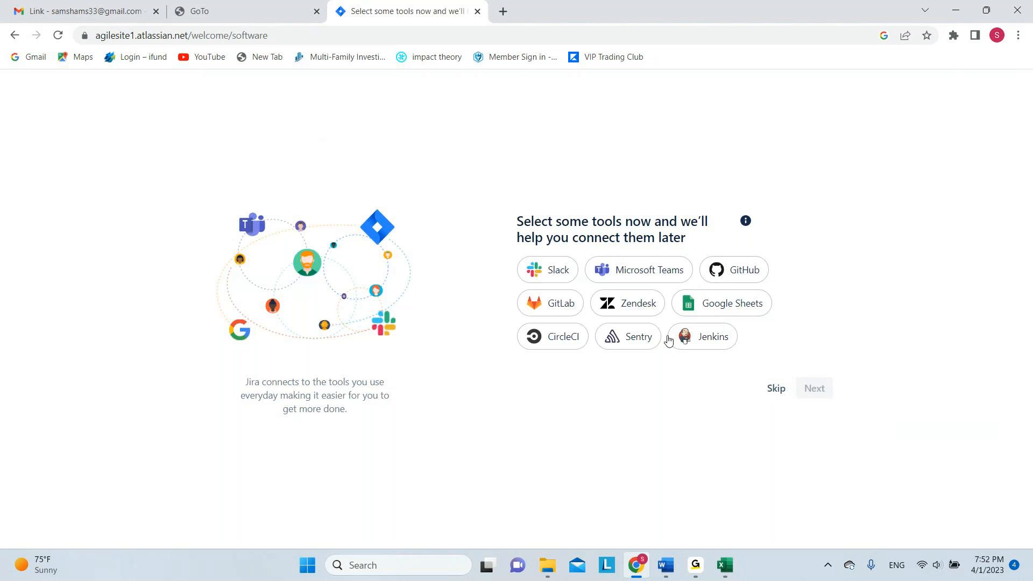
click(775, 395)
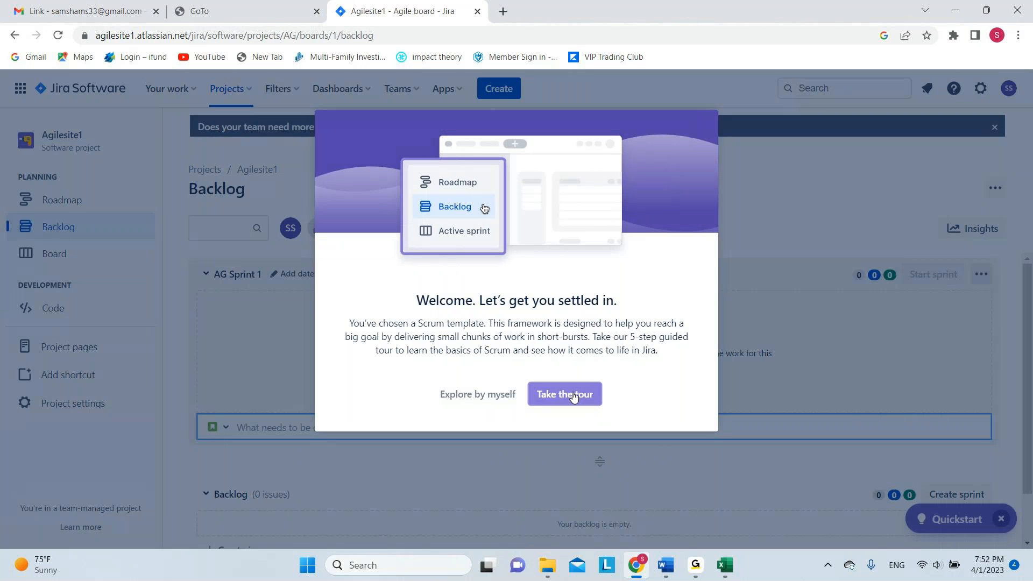
Dismiss the guided tour offer to explore alone, and look at the Jira search and the backlog search.
click(462, 393)
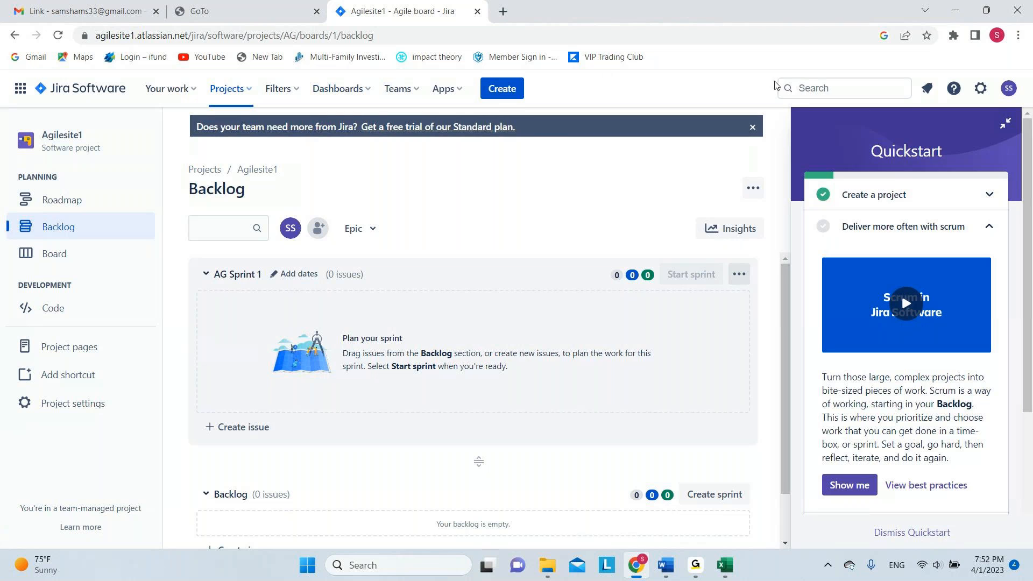
click(813, 86)
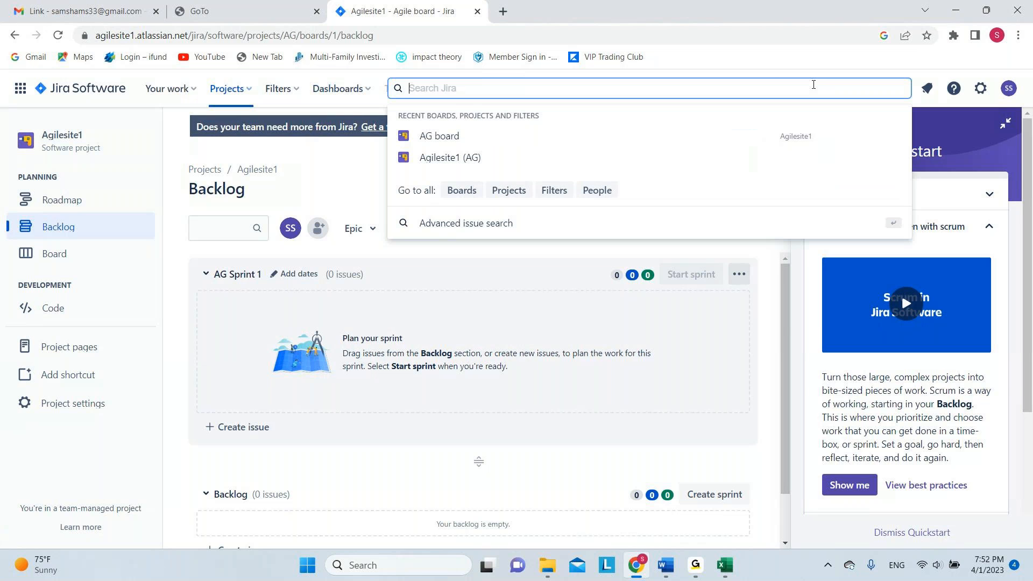
click(804, 370)
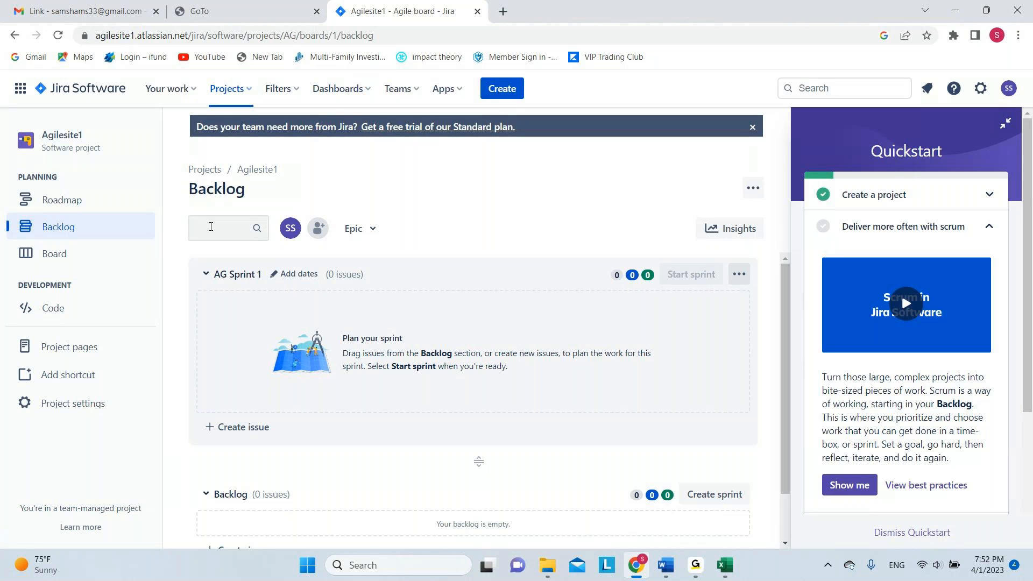
click(210, 227)
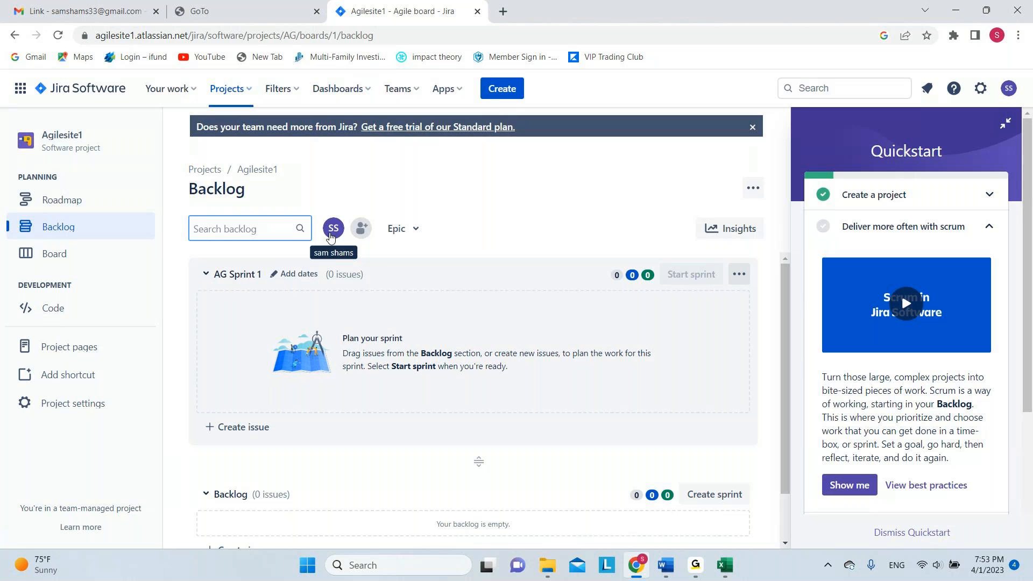
Open the form for adding people to the project and try looking up the teammate by first name.
click(360, 239)
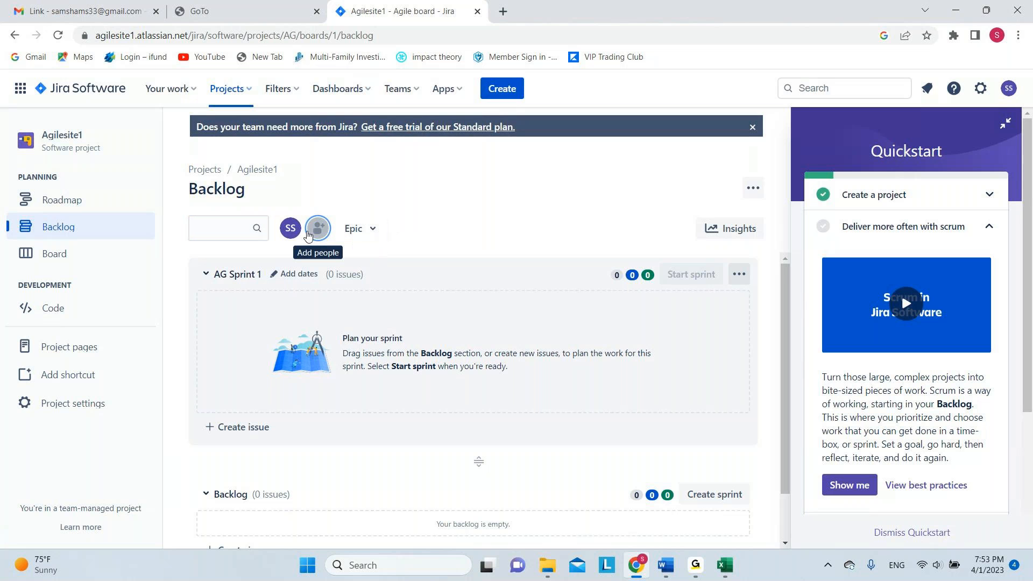
click(311, 232)
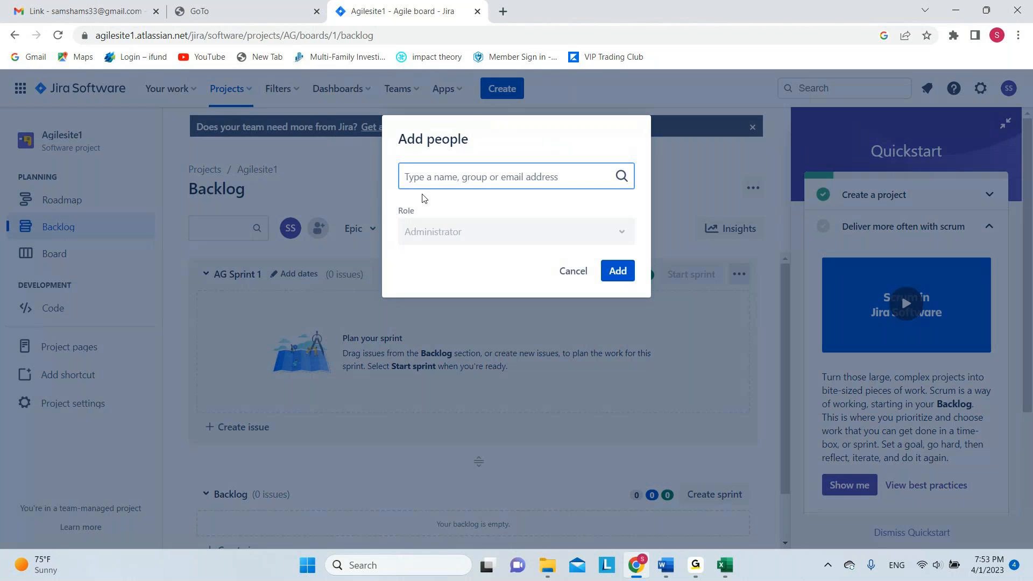
text(rajeev)
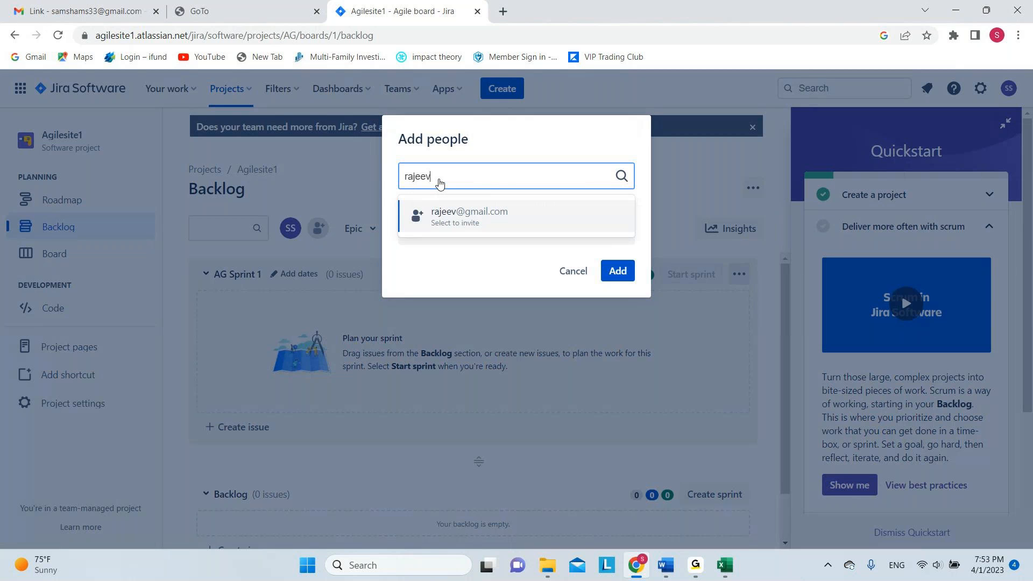
click(439, 181)
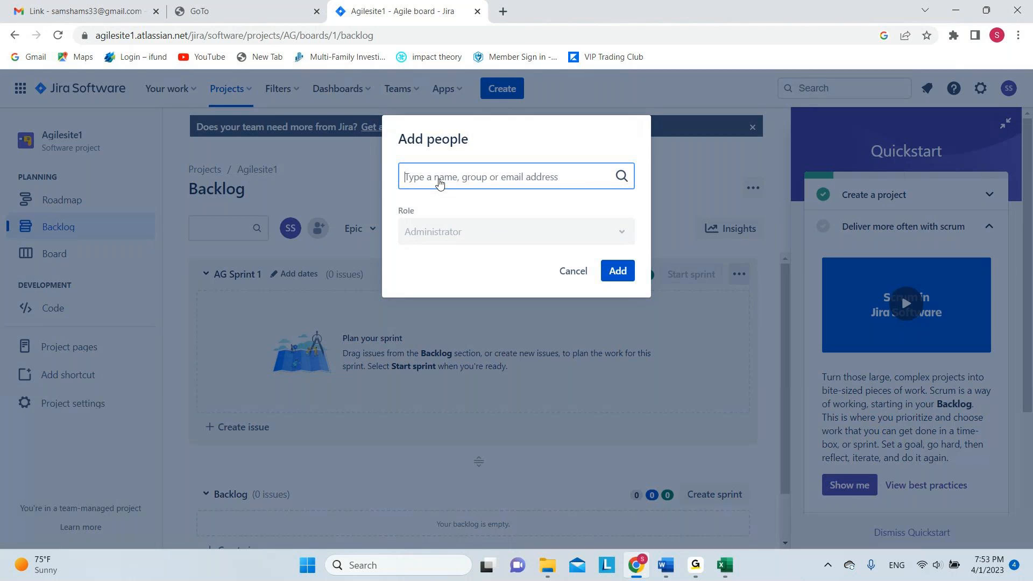
text(Ra)
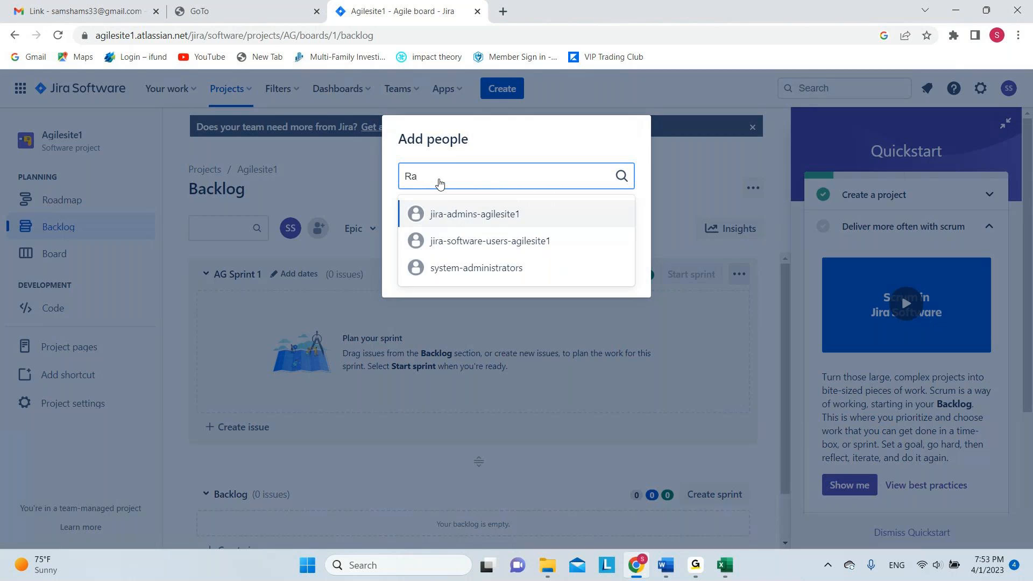
text(ji)
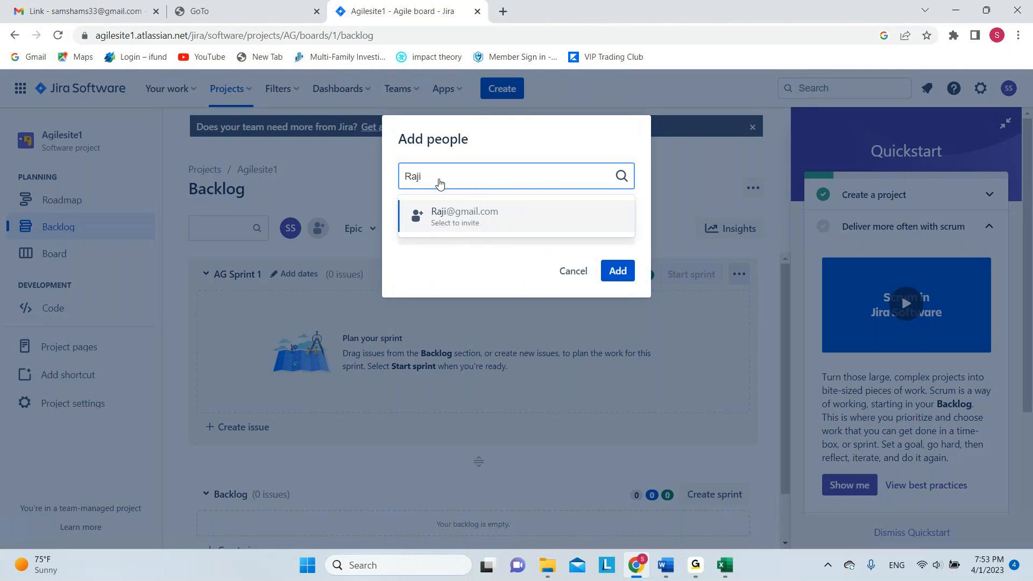
text(v)
Get the teammate's e-mail address from the GoTo meeting, paste it into the Add people form, and delete the name preceding it.
click(735, 477)
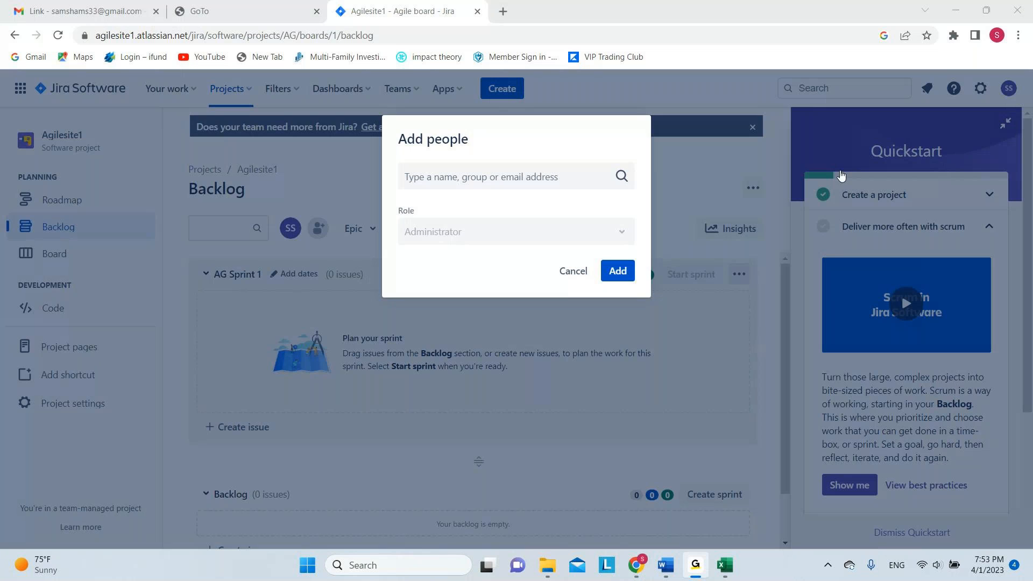
click(998, 170)
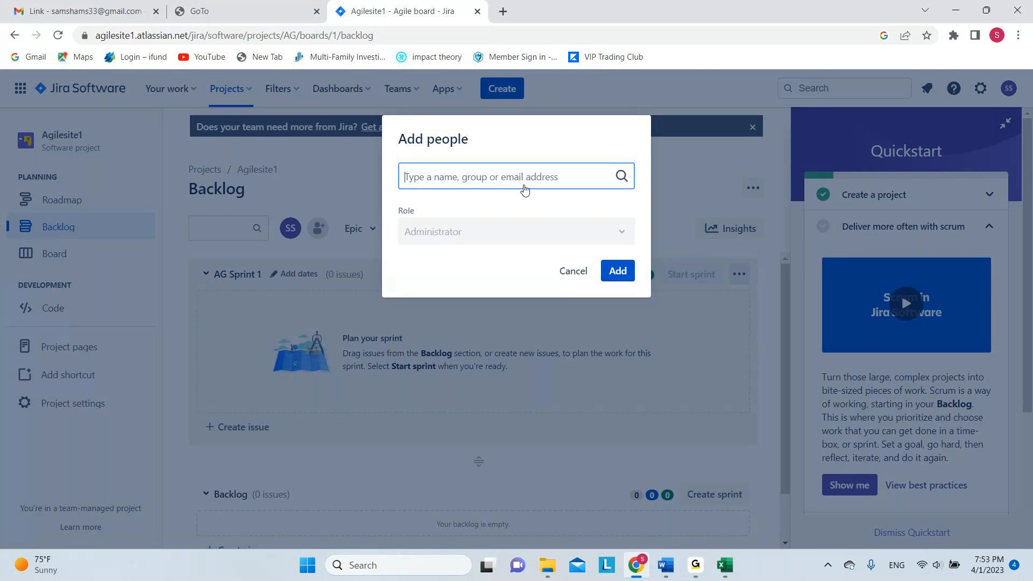
key(ctrl+v)
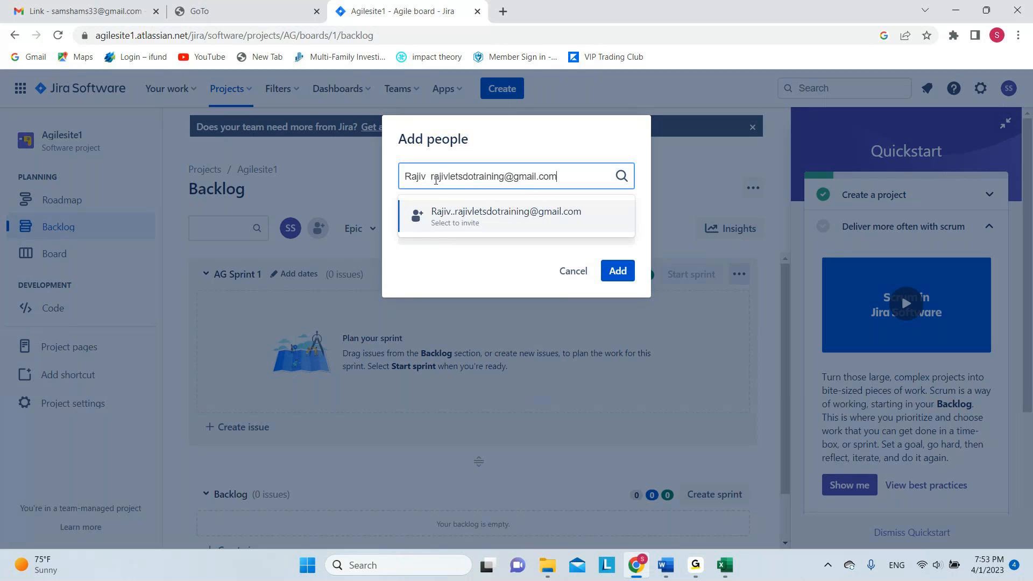
click(432, 180)
key(BackSpace)
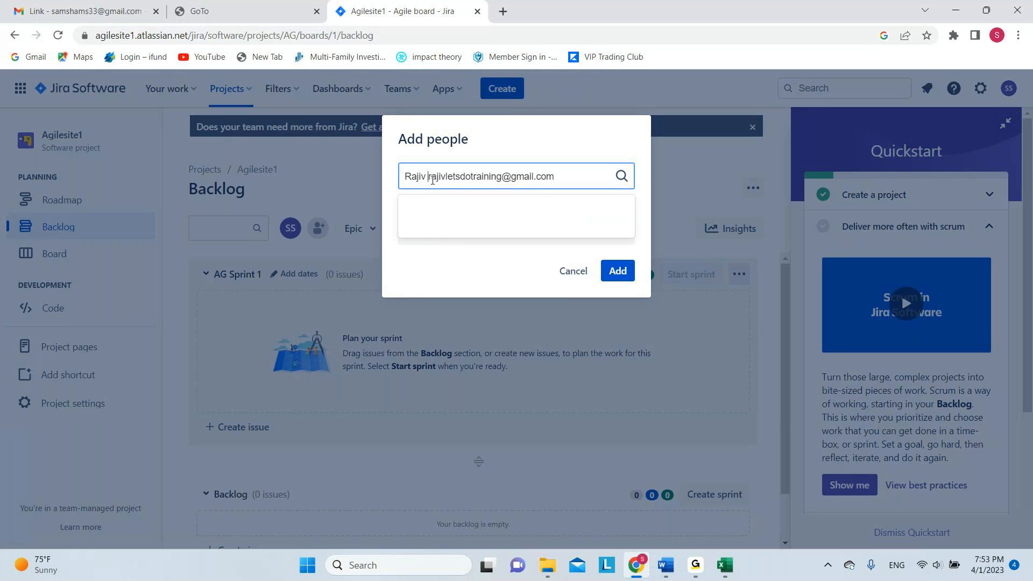
key(BackSpace)
key(BackSpace)
key(BackSpace)
key(BackSpace)
key(BackSpace)
key(BackSpace)
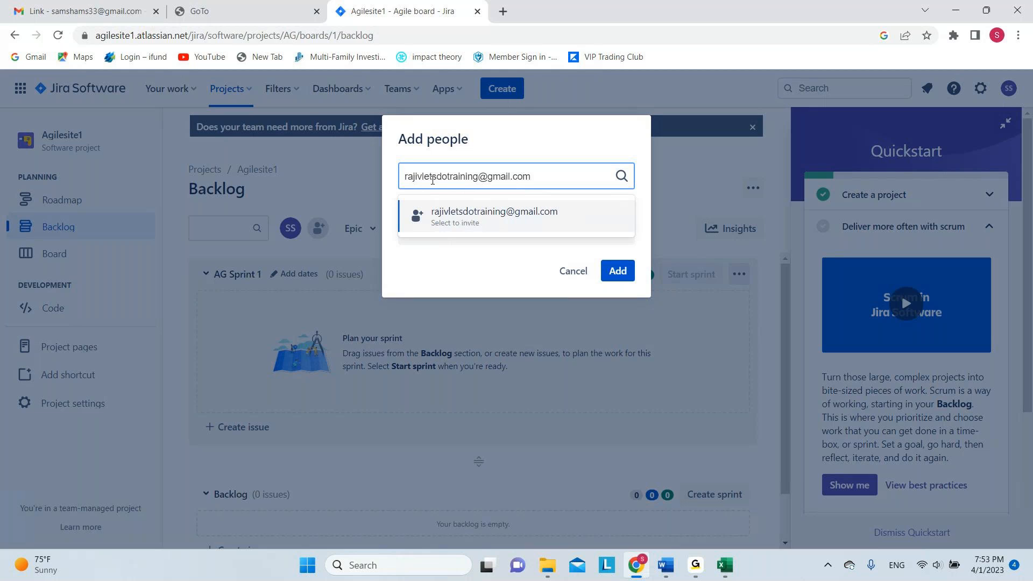
Select the teammate's e-mail address for invitation, check the role setting, add them to the project, and dismiss the notification.
click(470, 218)
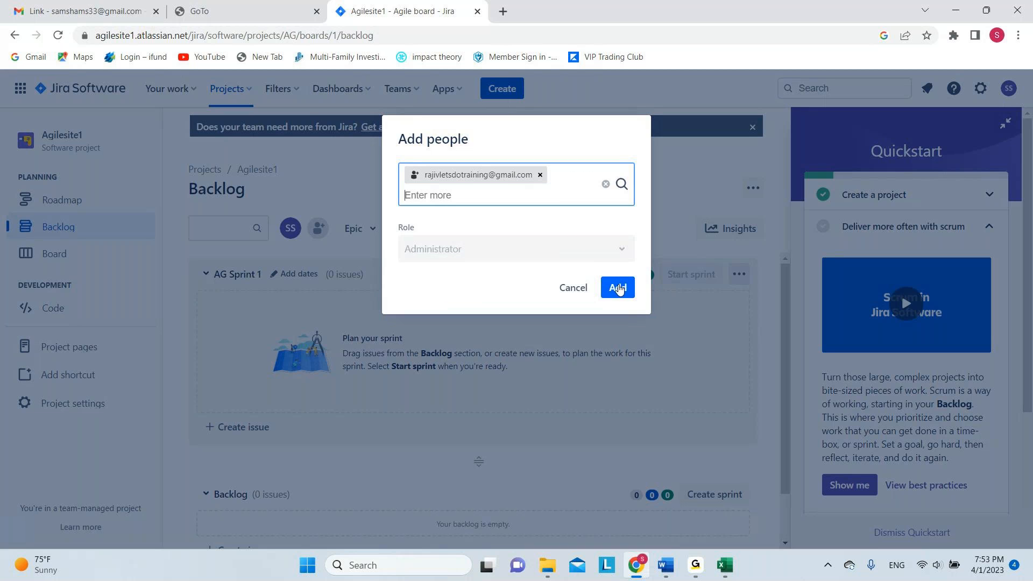
click(618, 247)
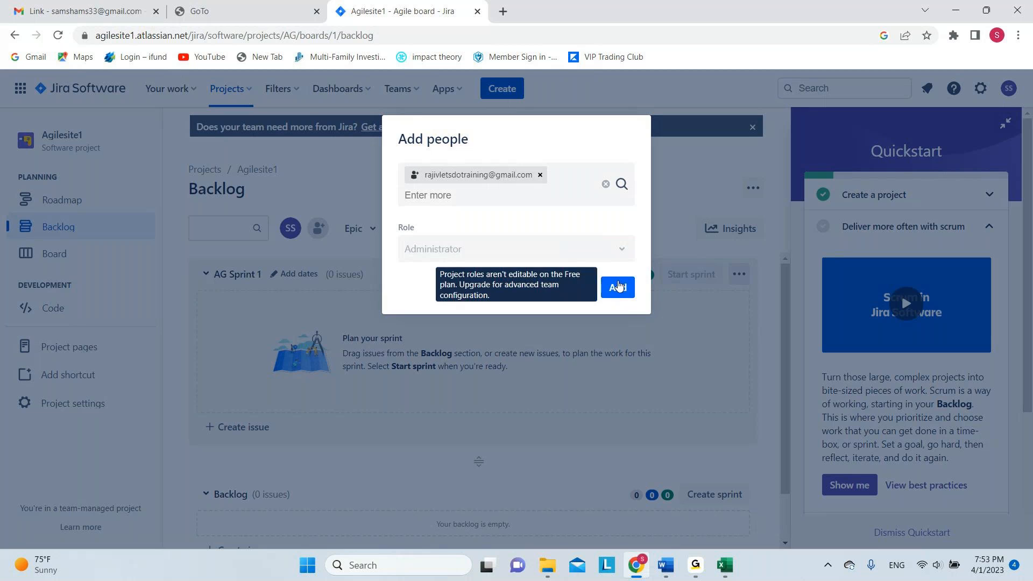
click(619, 287)
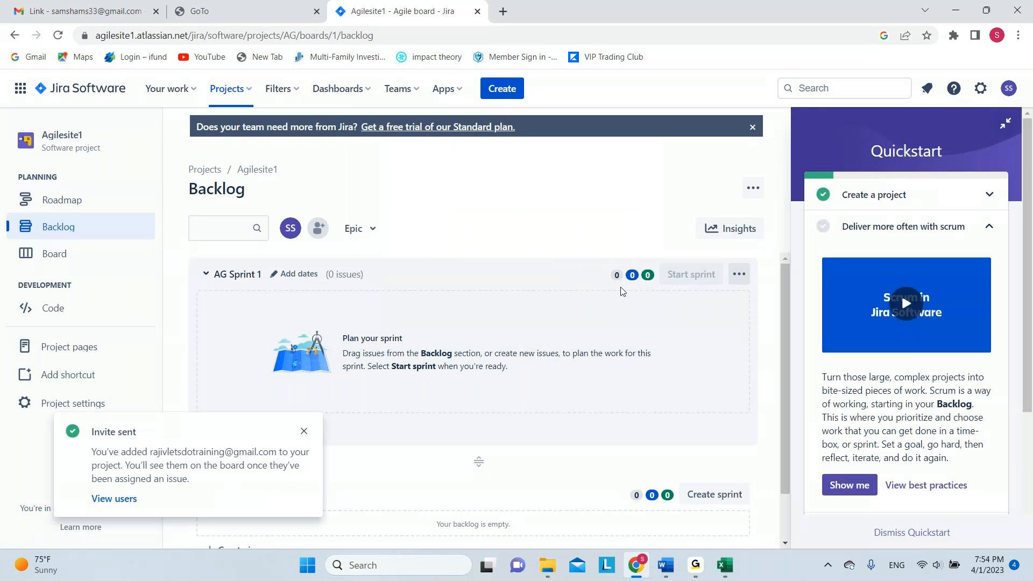
click(304, 431)
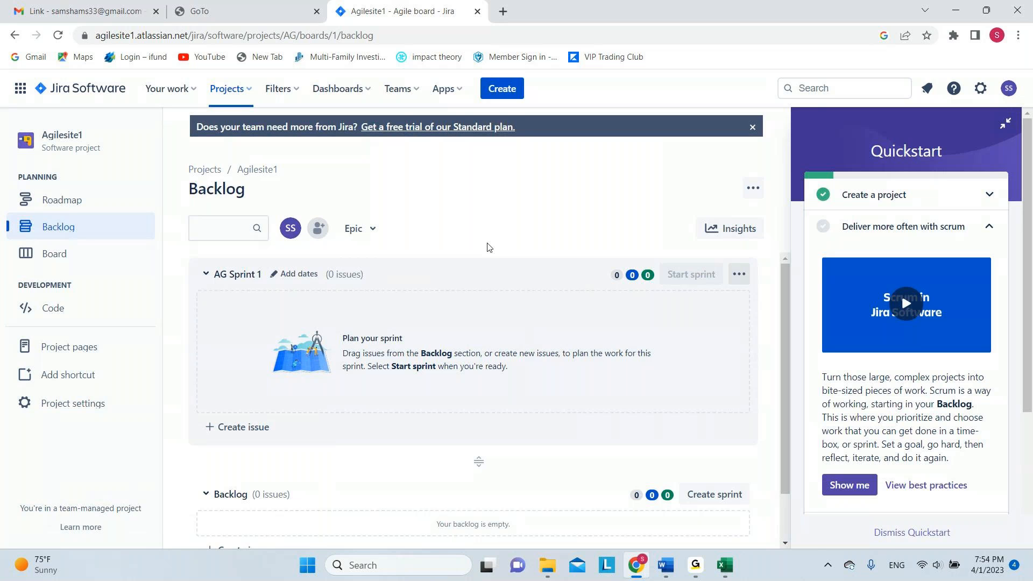
Switch to the GoTo meeting window.
click(786, 527)
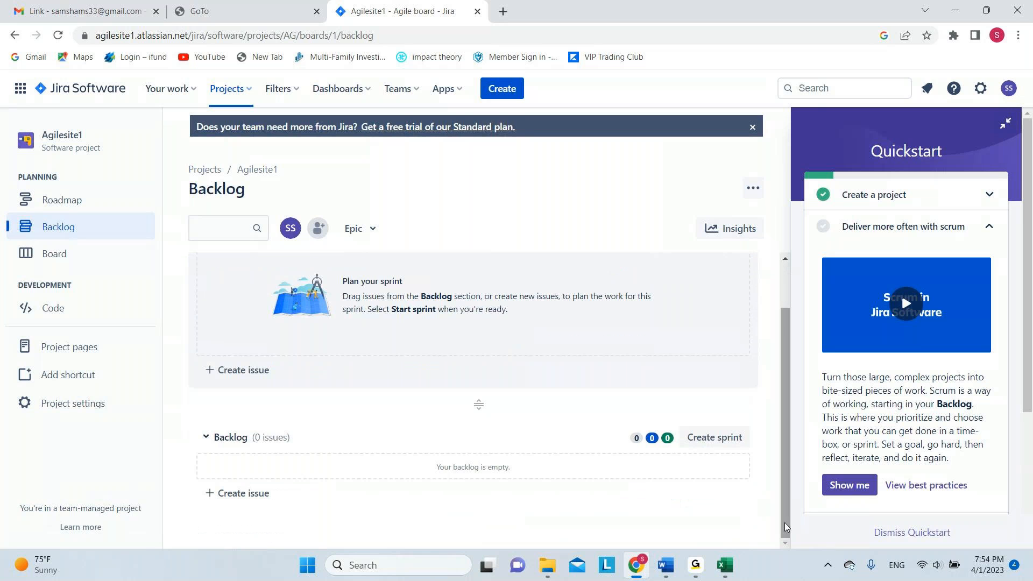
mouse_move(696, 565)
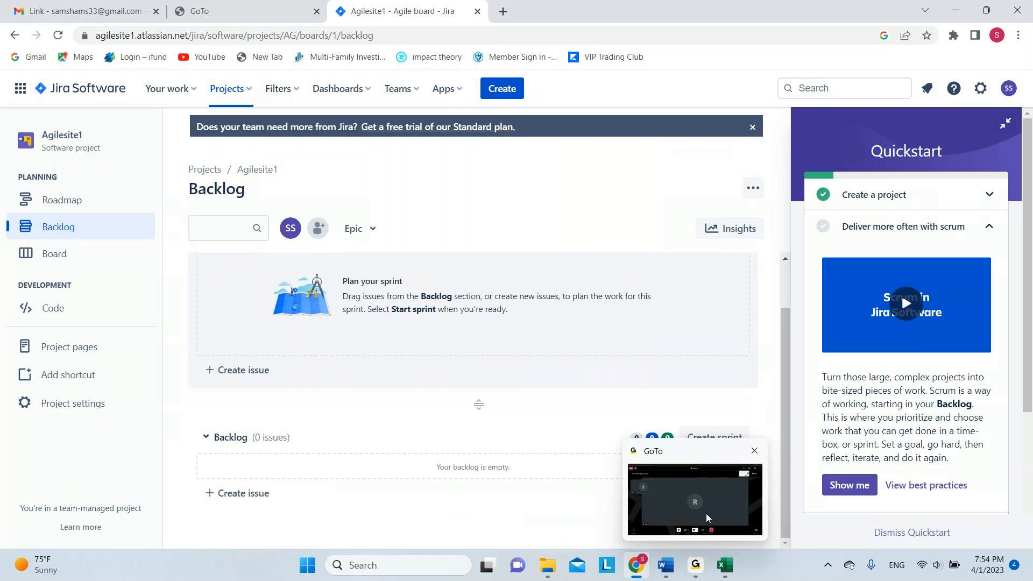
click(706, 515)
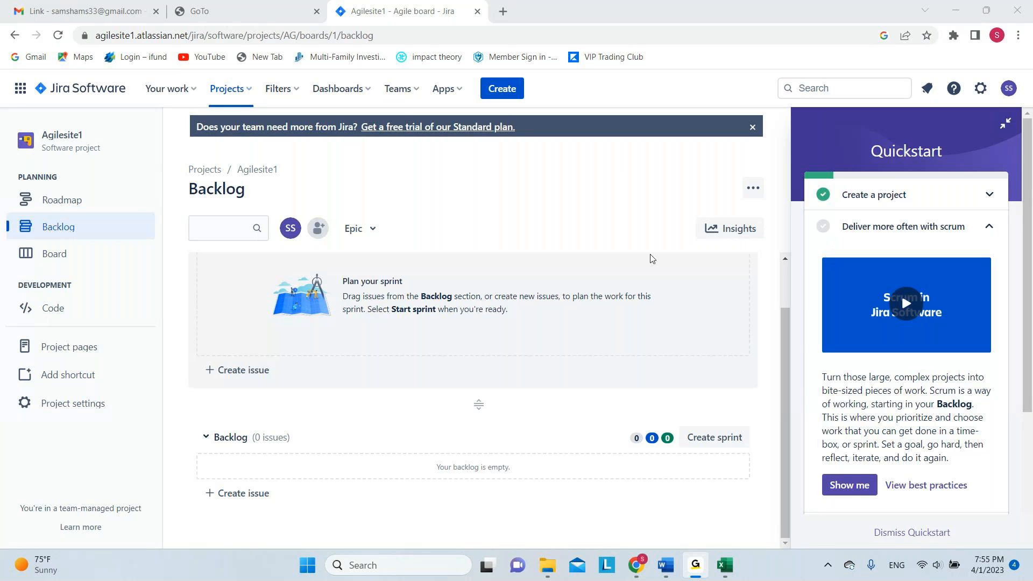
mouse_move(695, 565)
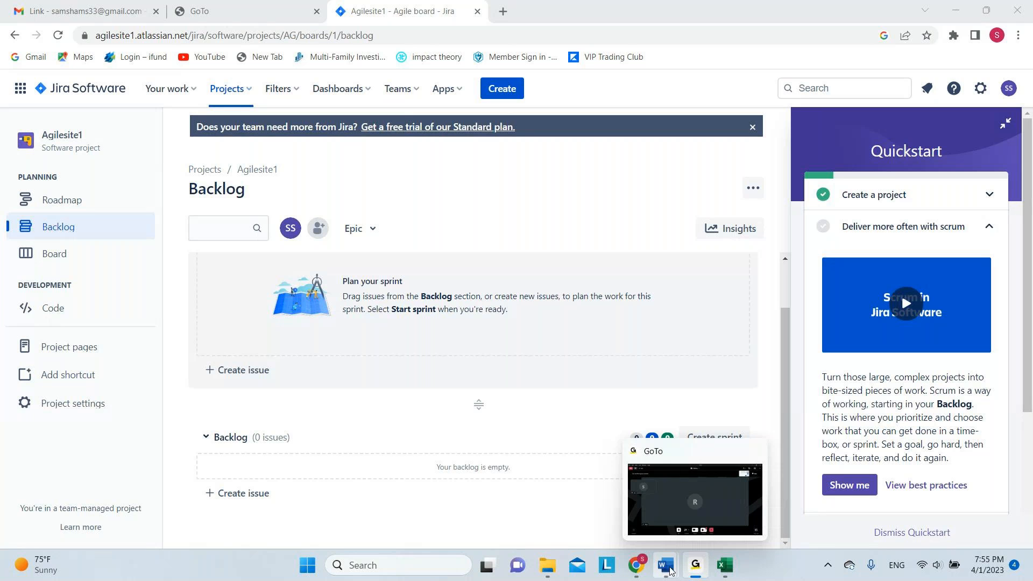
mouse_move(641, 569)
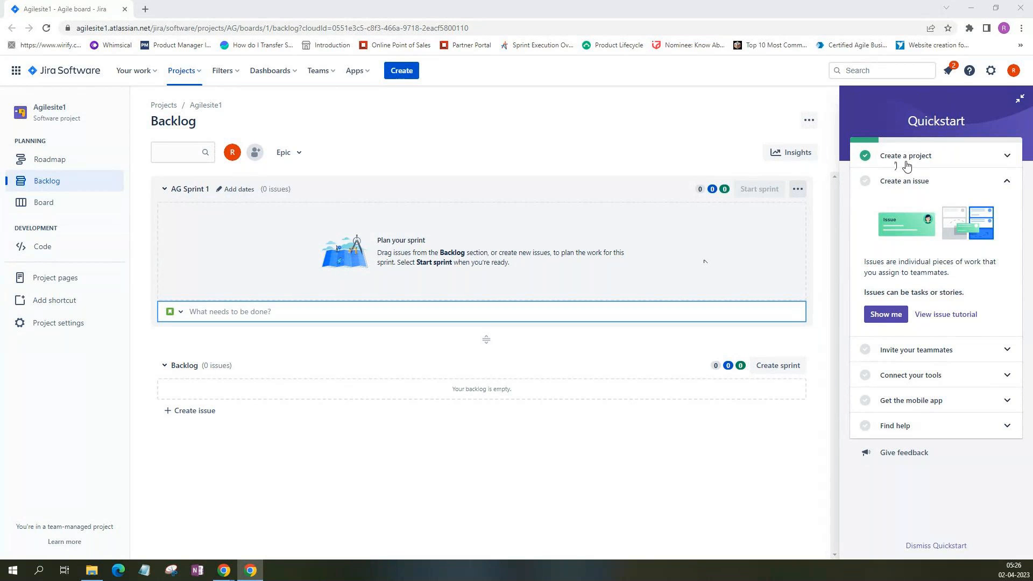
Look through the Quickstart sections on inviting teammates, connecting tools and getting the mobile app, and collapse Quickstart.
click(996, 355)
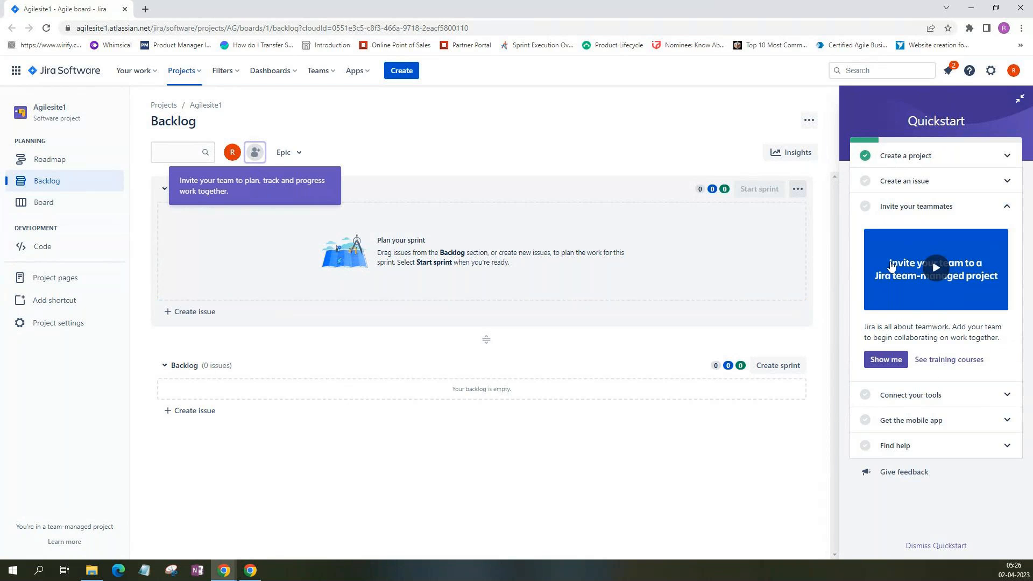
click(934, 393)
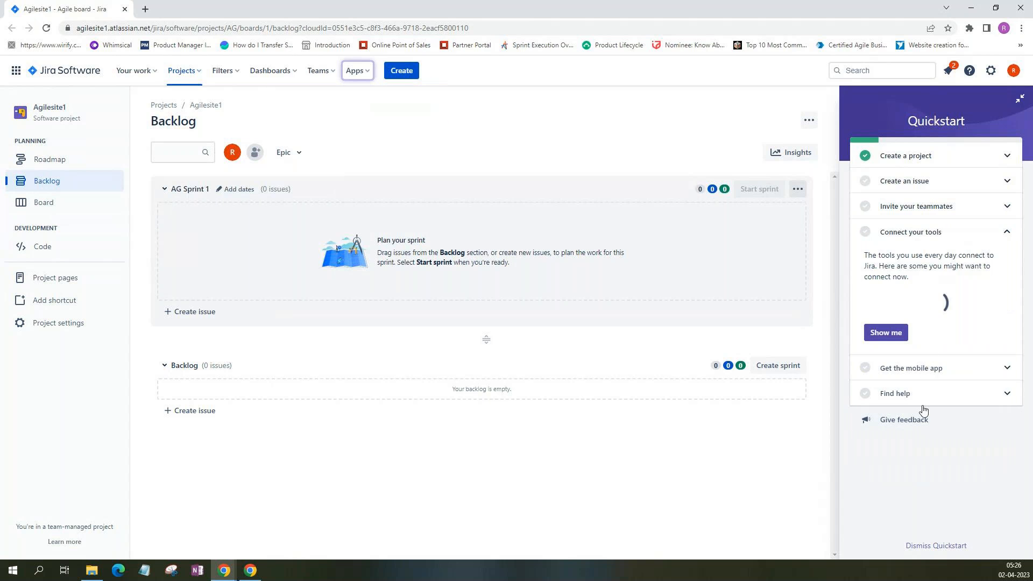
click(909, 369)
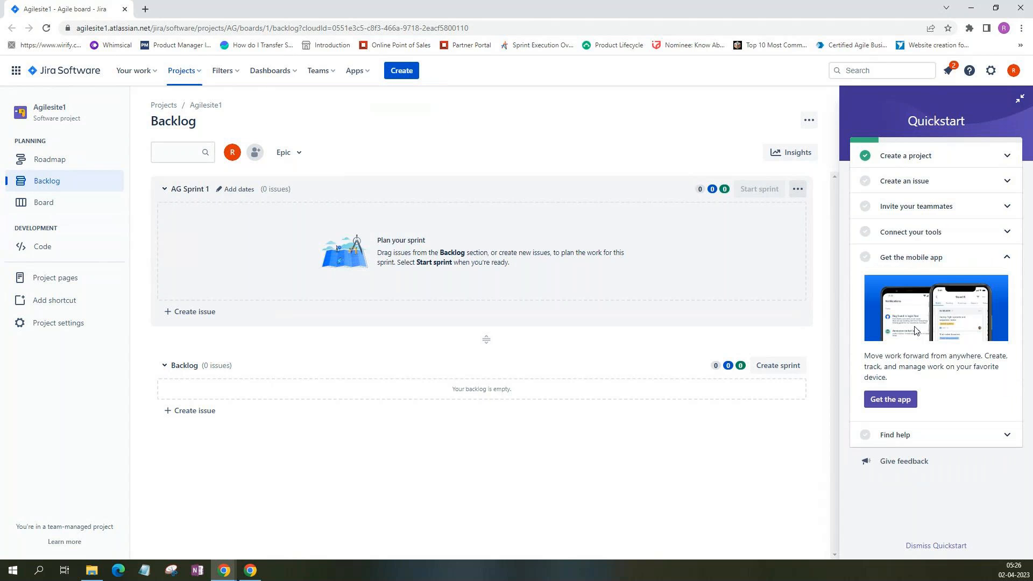
click(1018, 102)
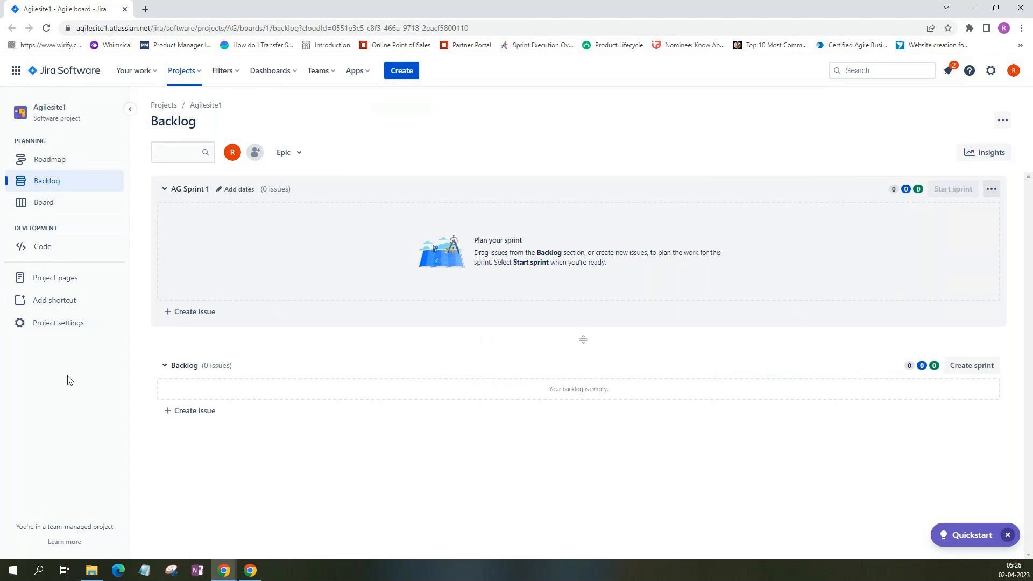
In the project settings details, set the default assignee to Project lead and save.
click(47, 330)
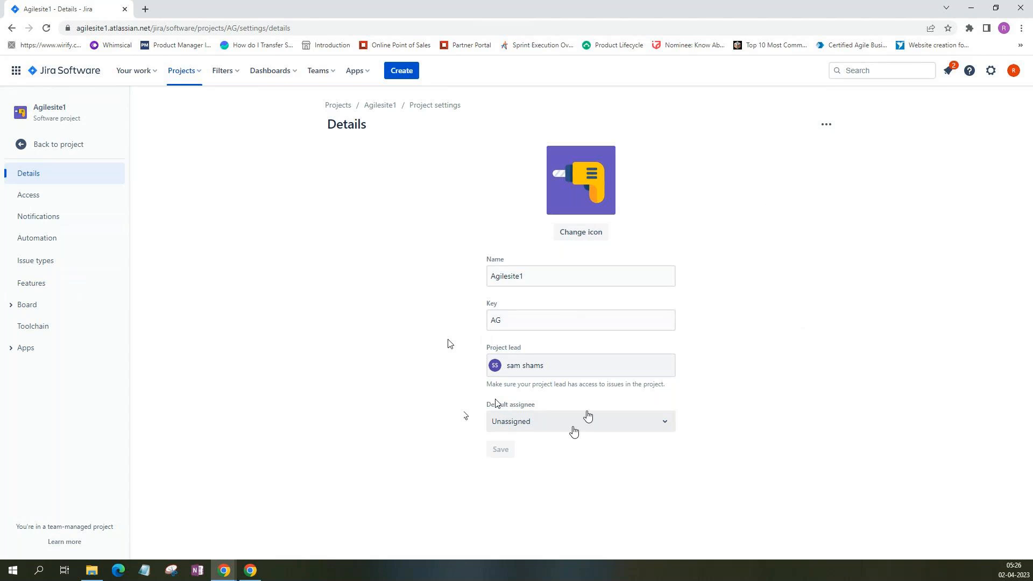
click(573, 428)
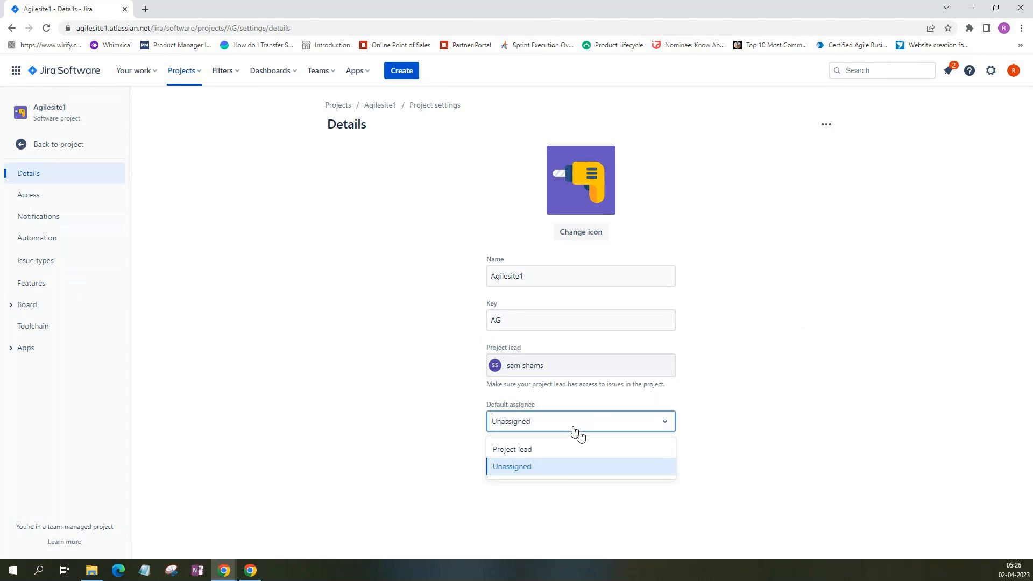
click(547, 452)
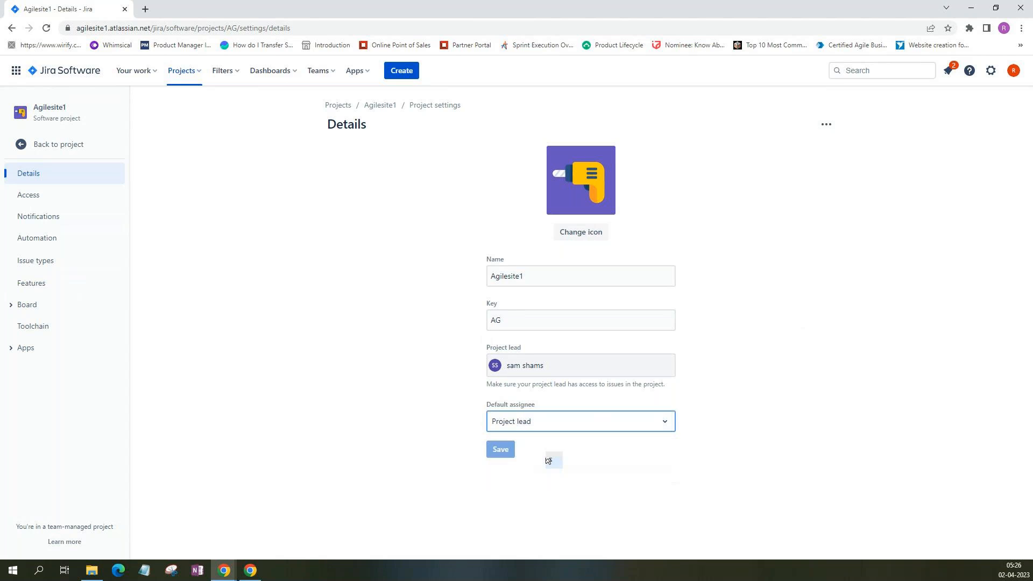
click(509, 455)
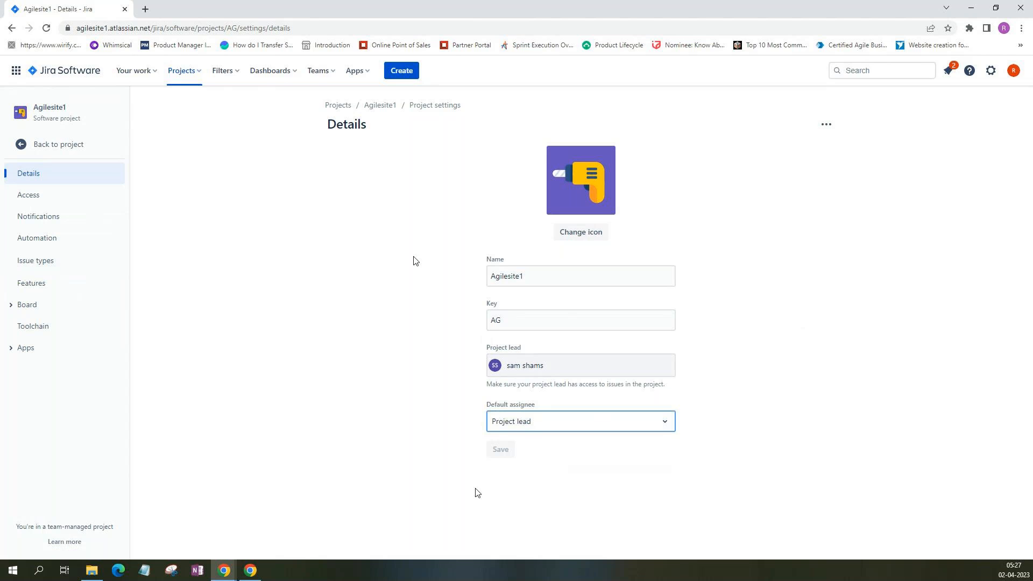
Change the project lead to the invited teammate and save the project details.
click(565, 366)
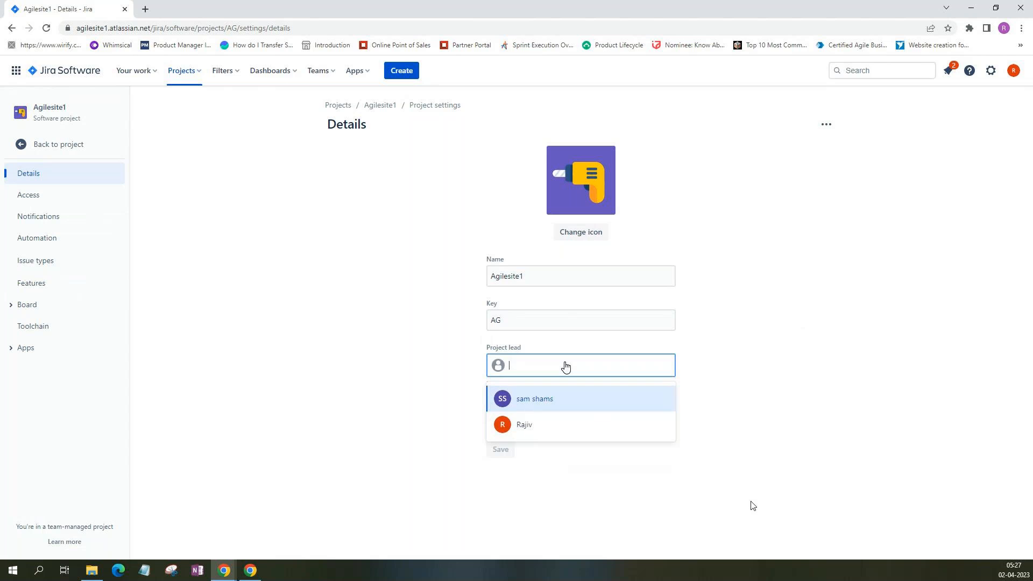
key(Return)
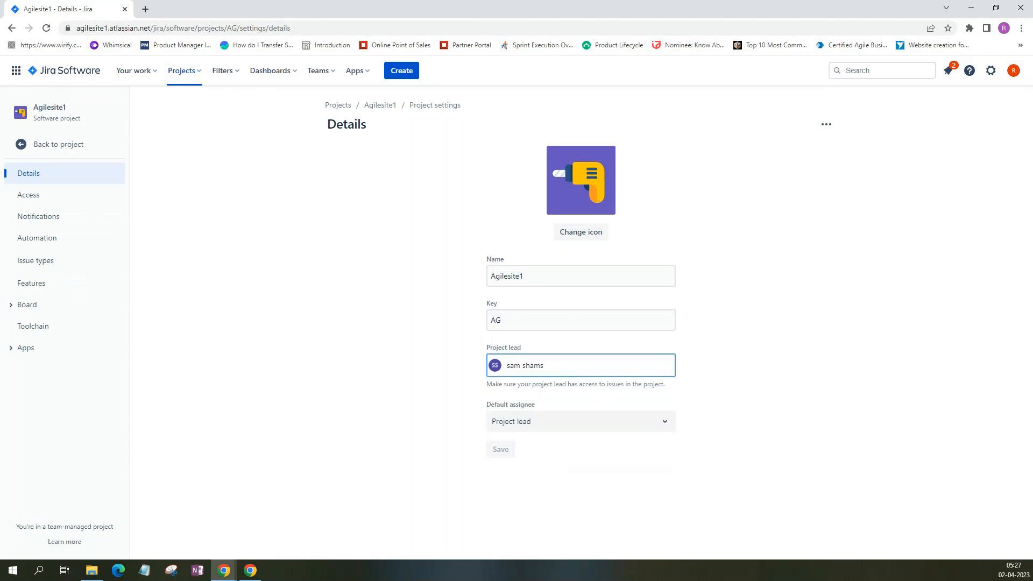
click(565, 365)
click(548, 425)
click(501, 449)
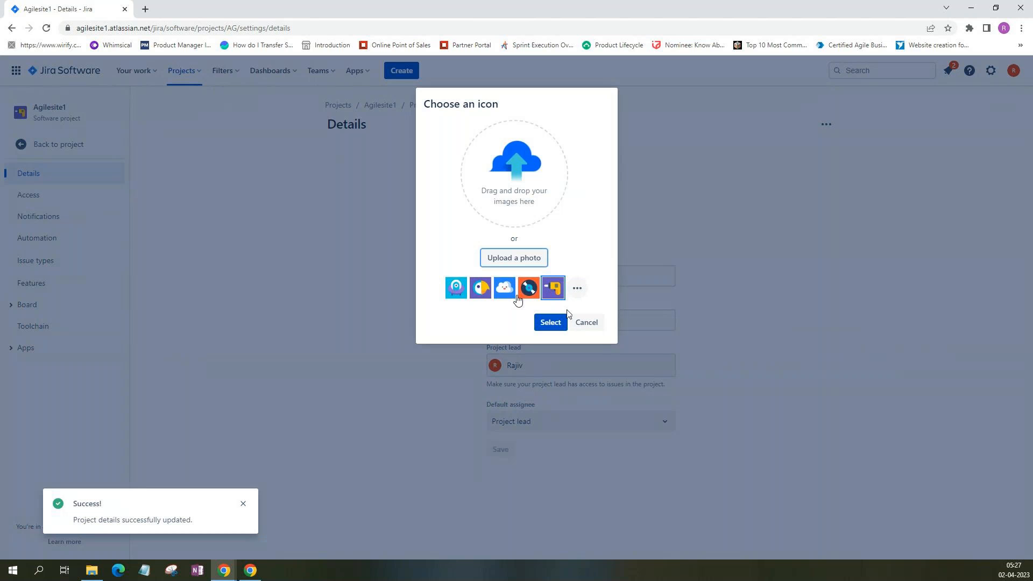
Set the project icon to the white smiling cloud on a blue background.
click(513, 295)
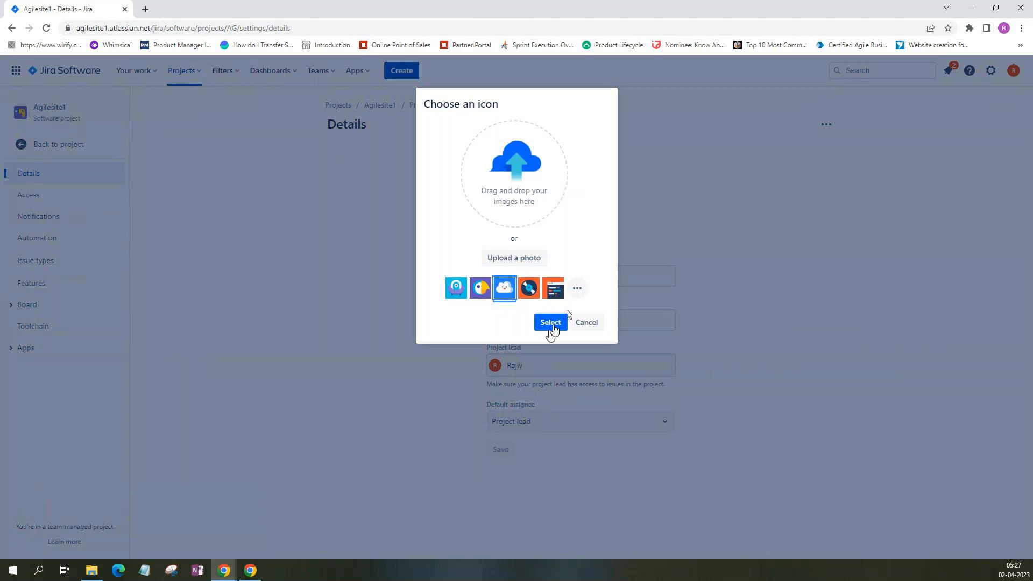
click(550, 322)
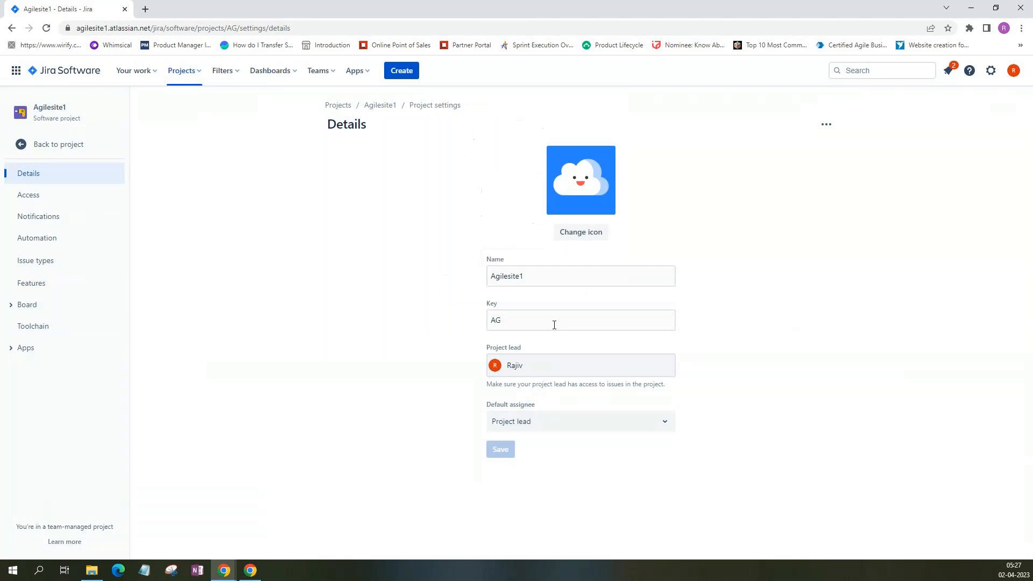
Review the project's access settings and the Add people form, and close it without adding anyone.
click(26, 202)
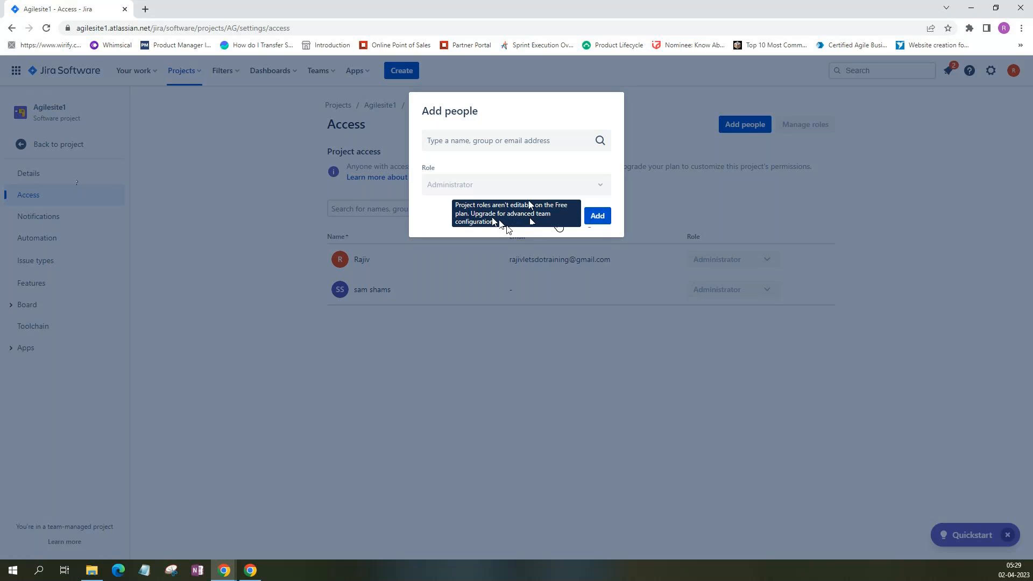
click(623, 387)
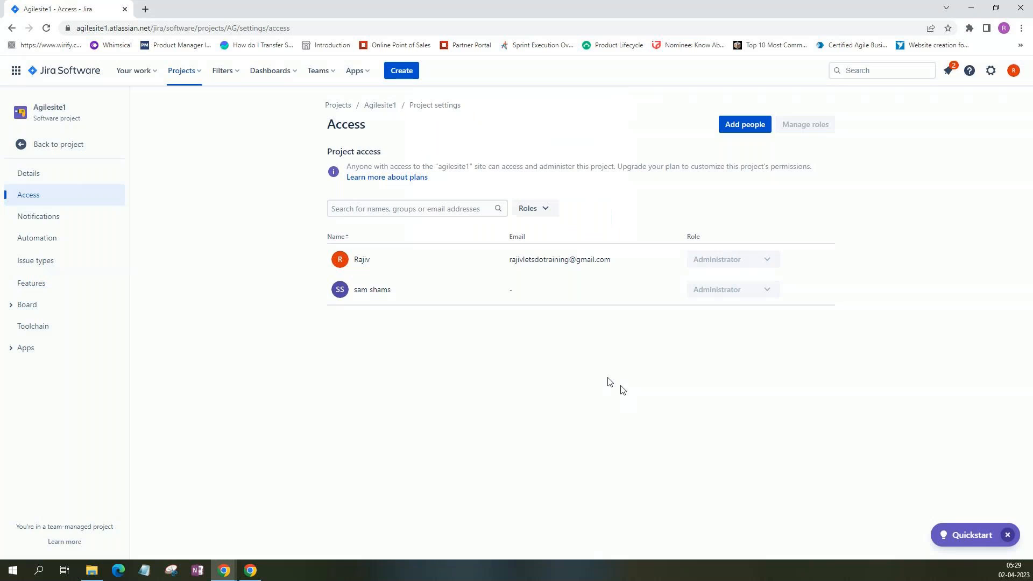
In the project's notification settings, delete the Issue Updated notification.
click(43, 218)
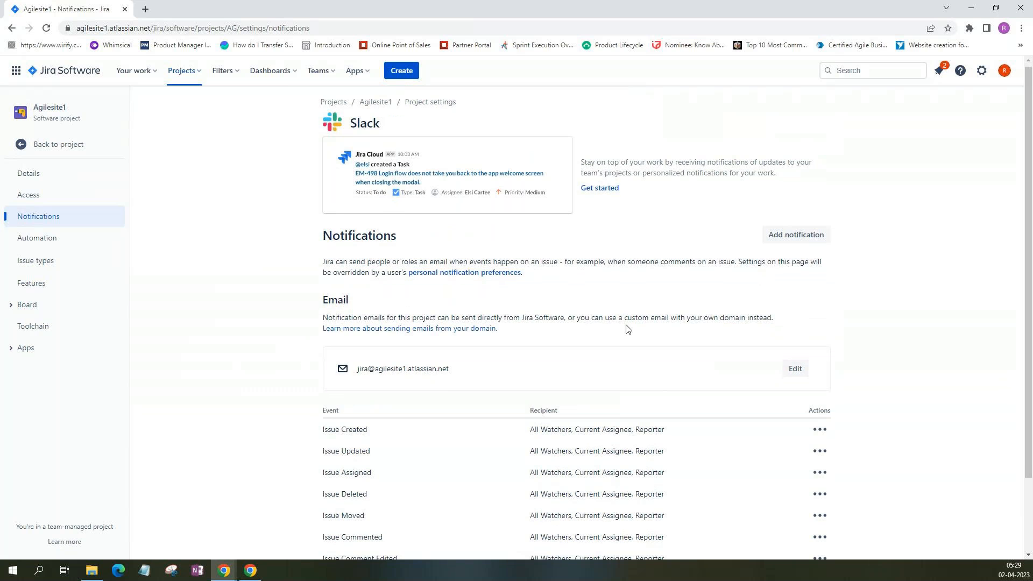
scroll(625, 325, down, 1)
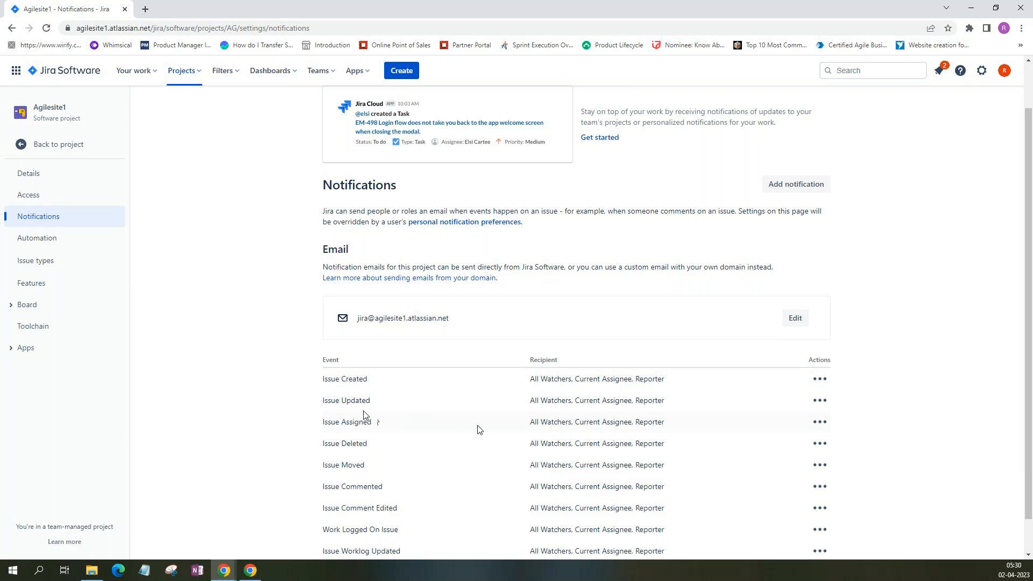
click(814, 402)
click(834, 458)
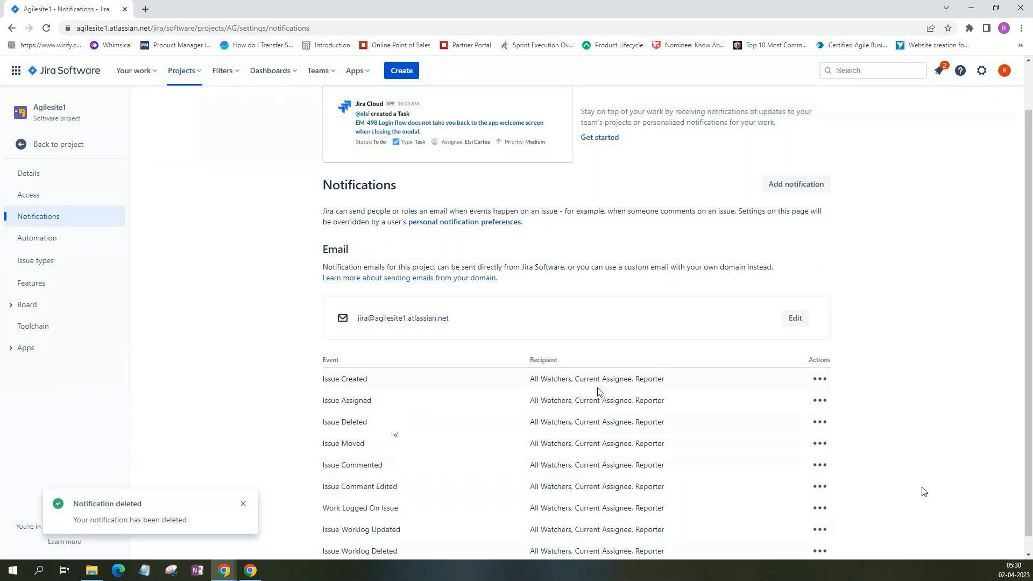
Delete the Issue Deleted and Issue Commented notifications from the project.
click(819, 400)
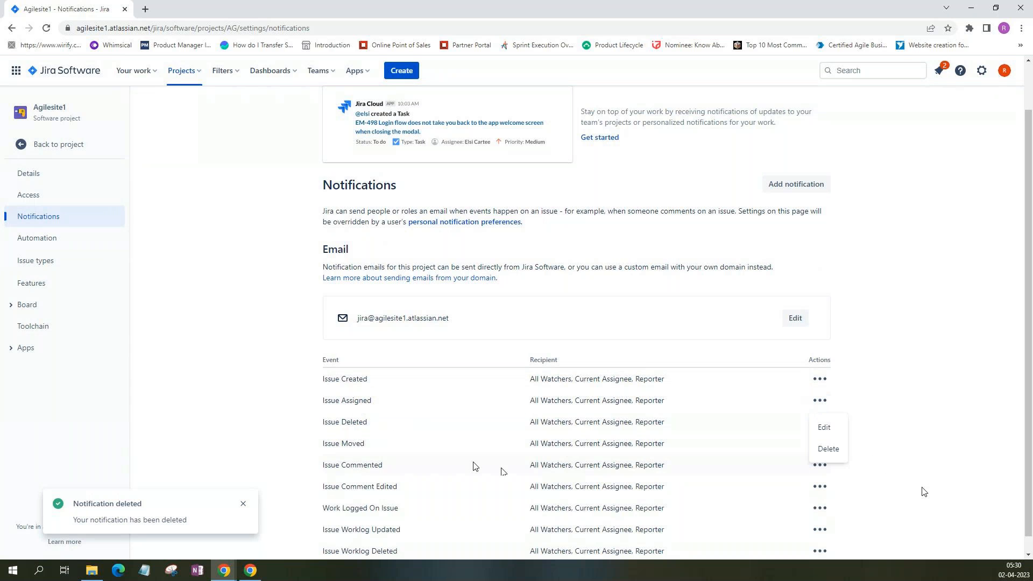
click(819, 422)
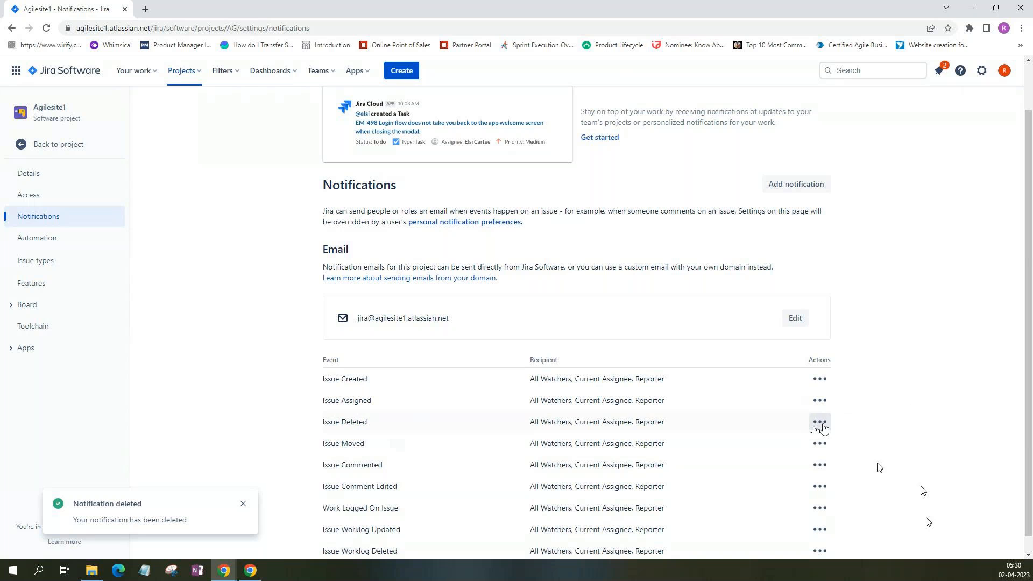
click(828, 472)
click(559, 175)
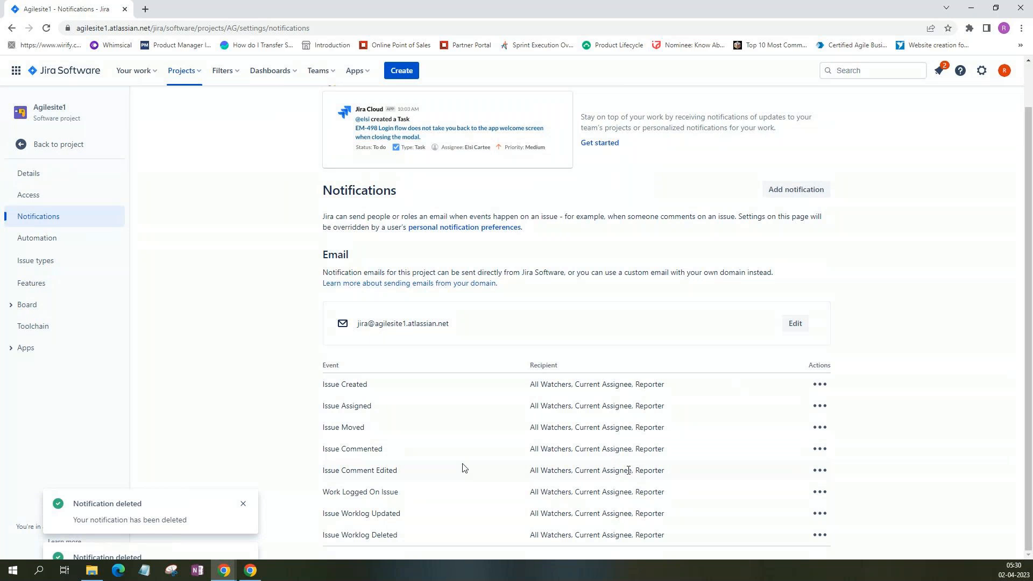
click(820, 448)
click(827, 498)
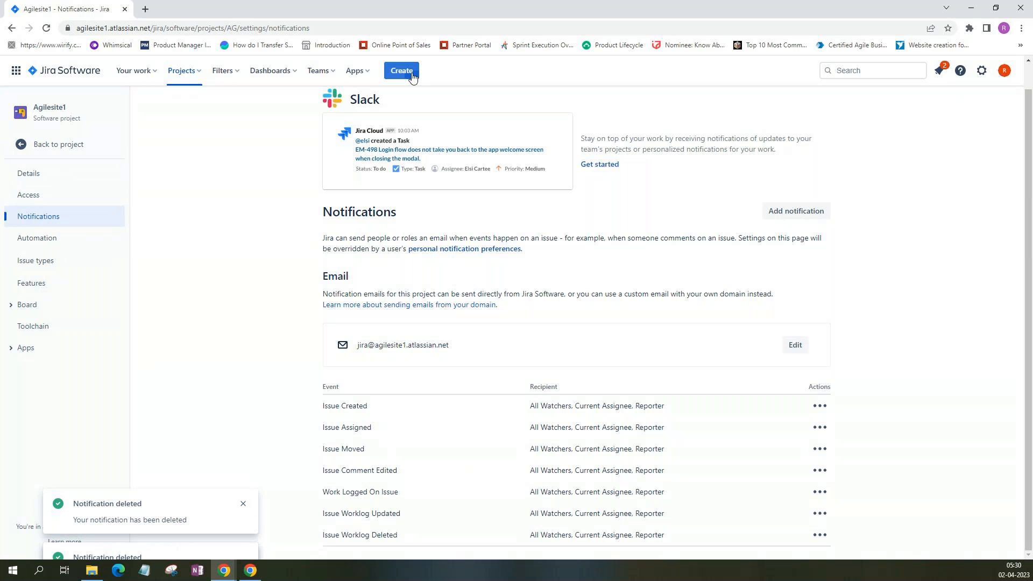
Look at the issue types available in the new issue form, and close it without creating an issue.
key(c)
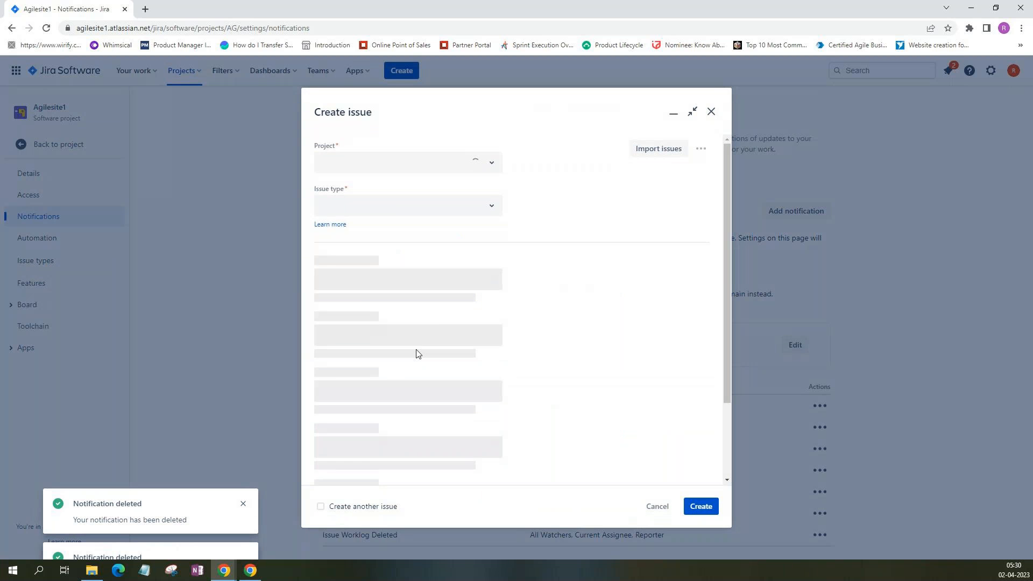
click(374, 207)
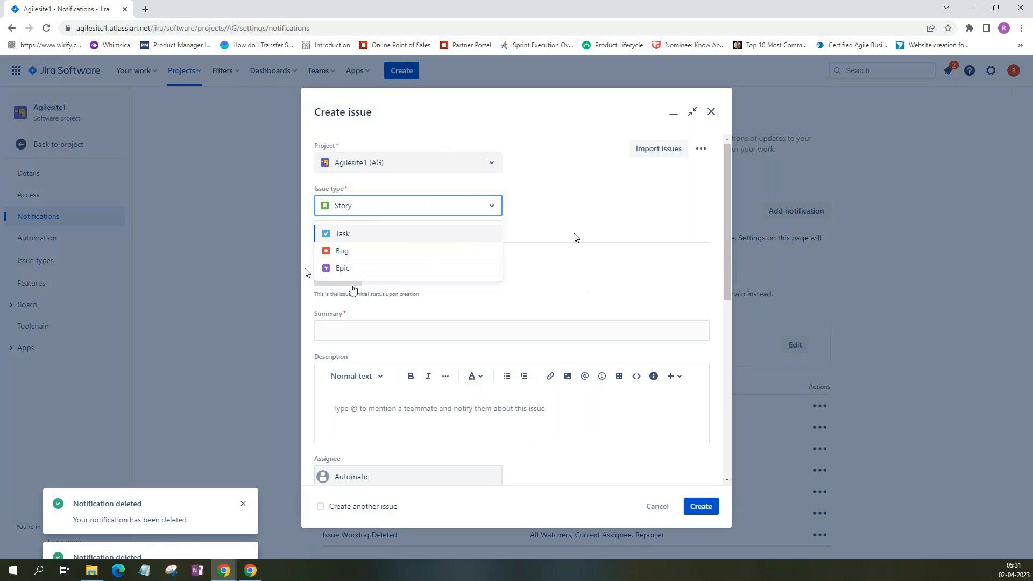
click(585, 216)
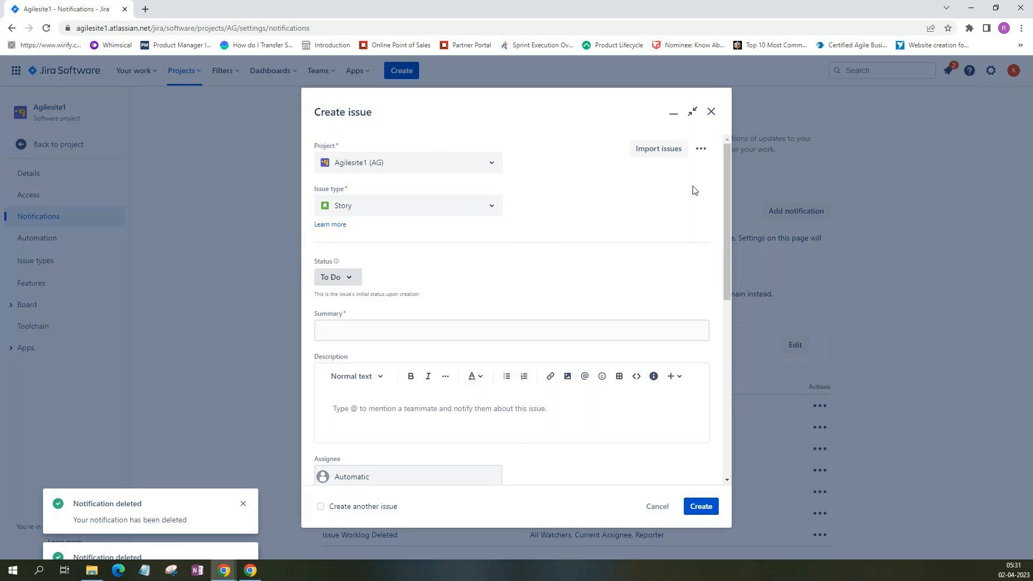
click(710, 112)
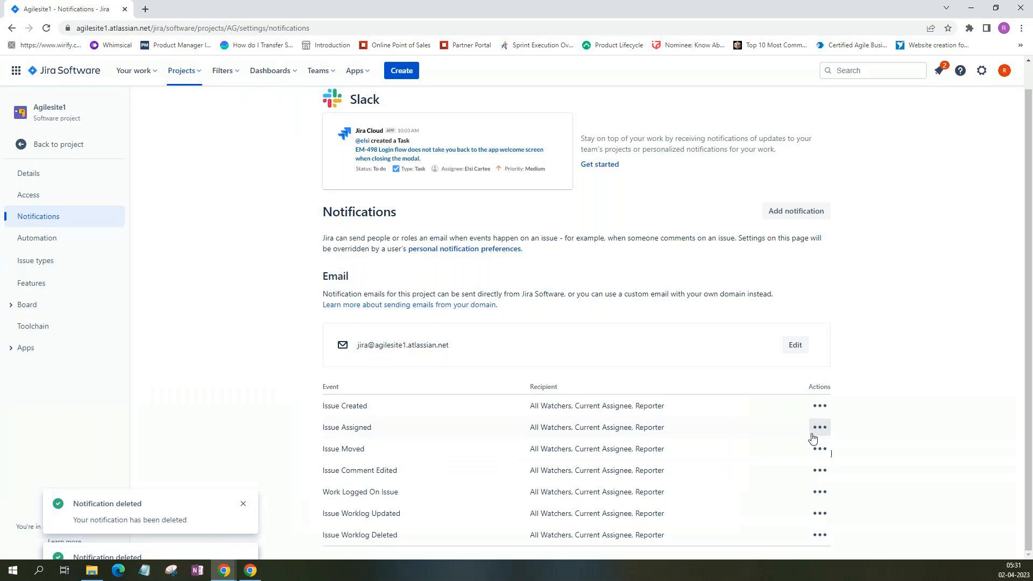
Add Project Lead and the Member project role as recipients of the Issue Created notification and save, leaving Current User unselected.
click(819, 407)
click(826, 436)
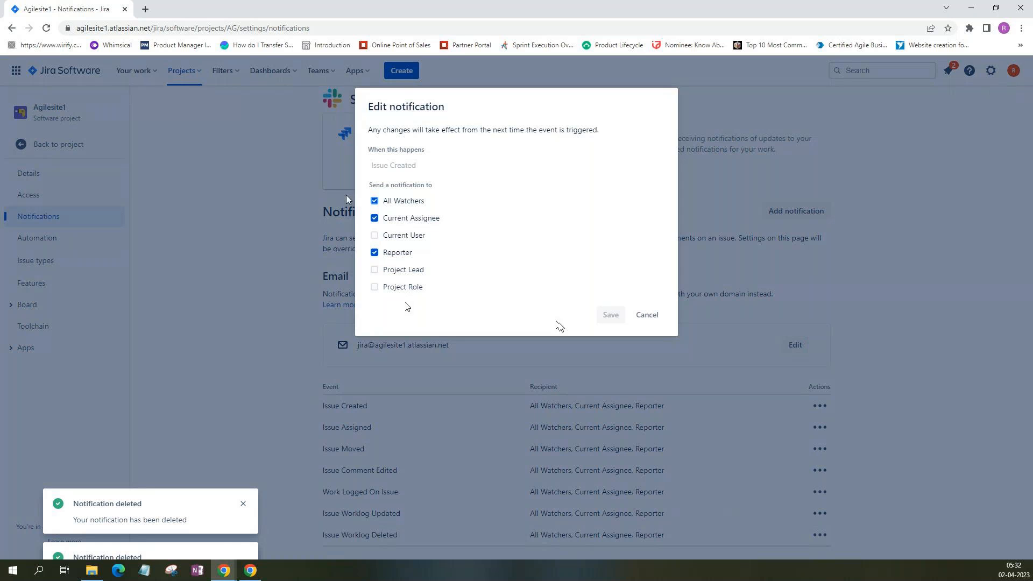
click(374, 236)
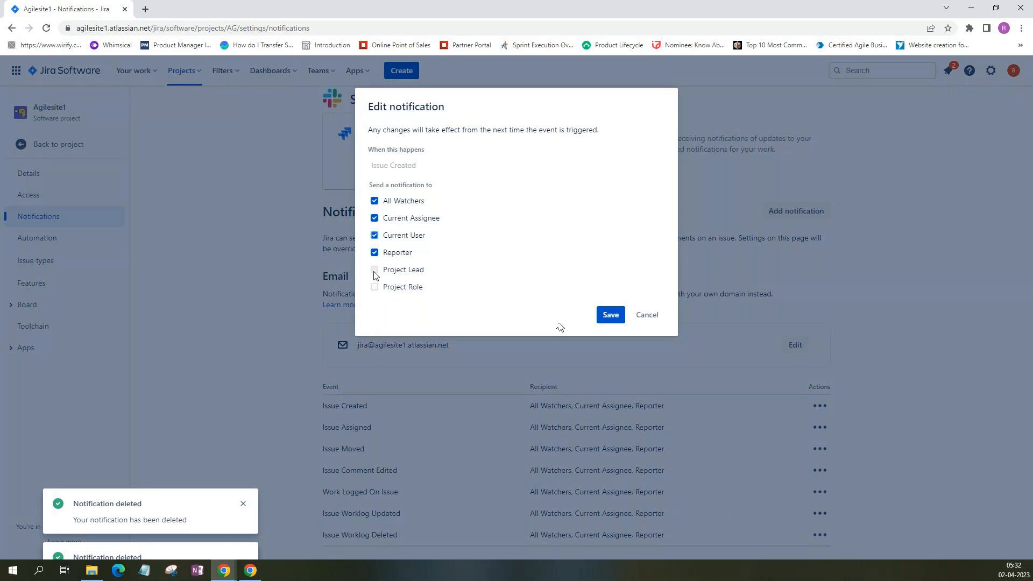
click(375, 269)
click(375, 286)
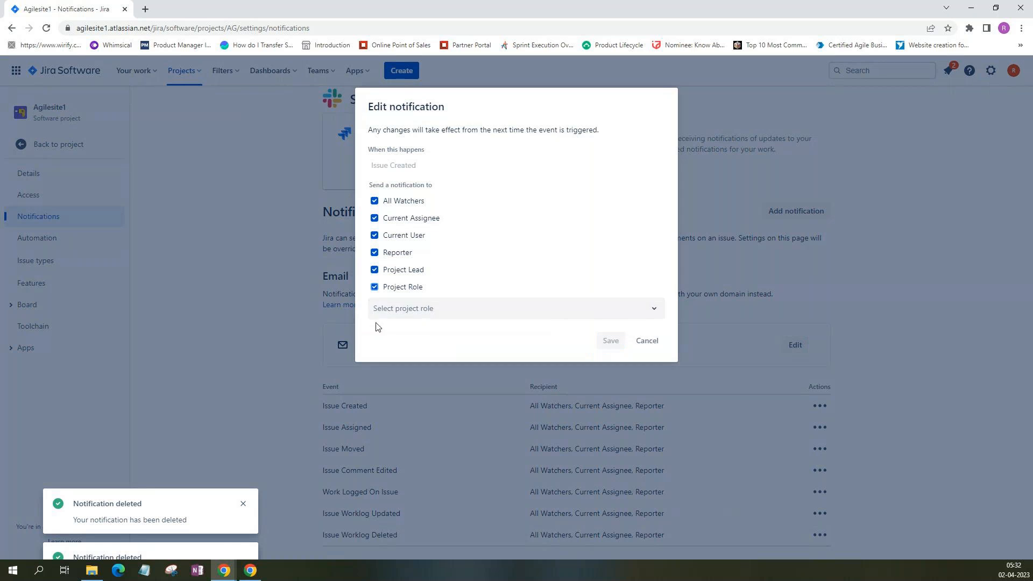
click(383, 310)
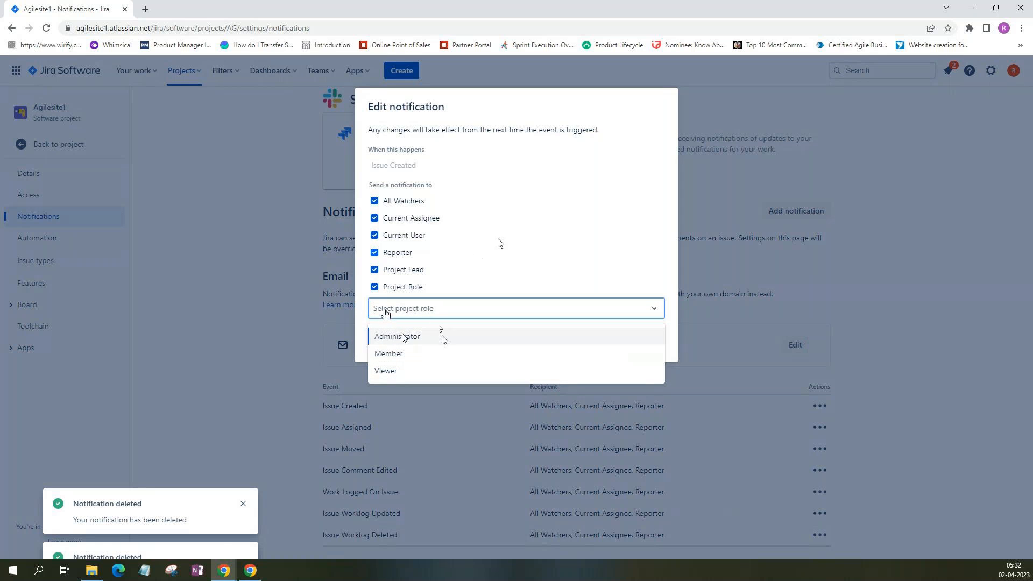
click(515, 236)
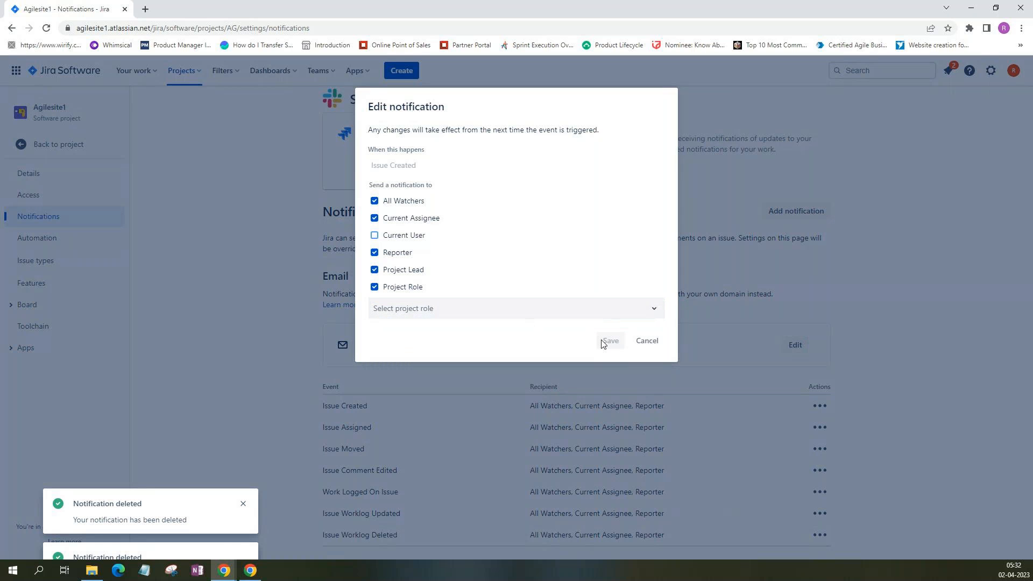
click(559, 314)
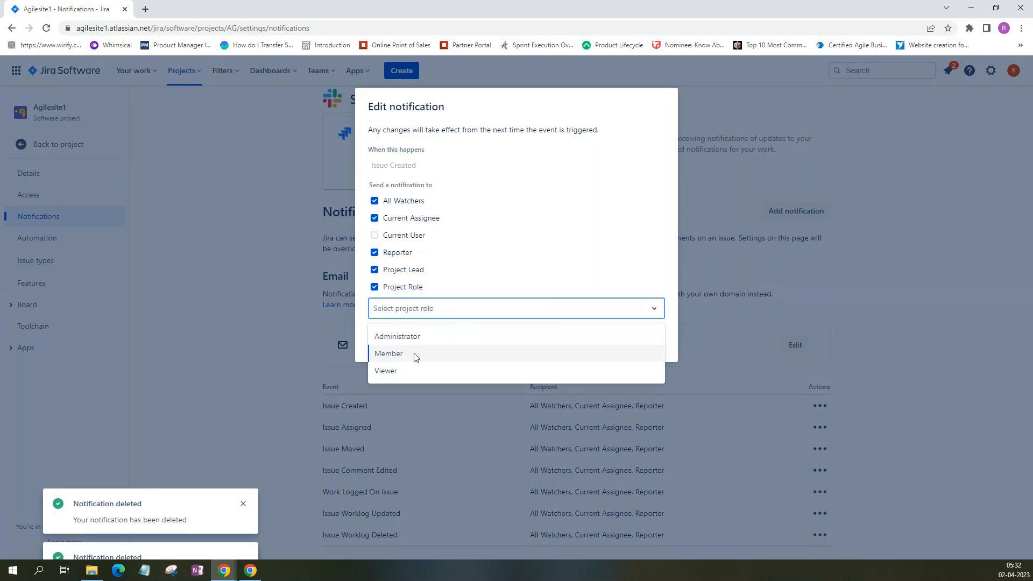
click(415, 356)
click(603, 349)
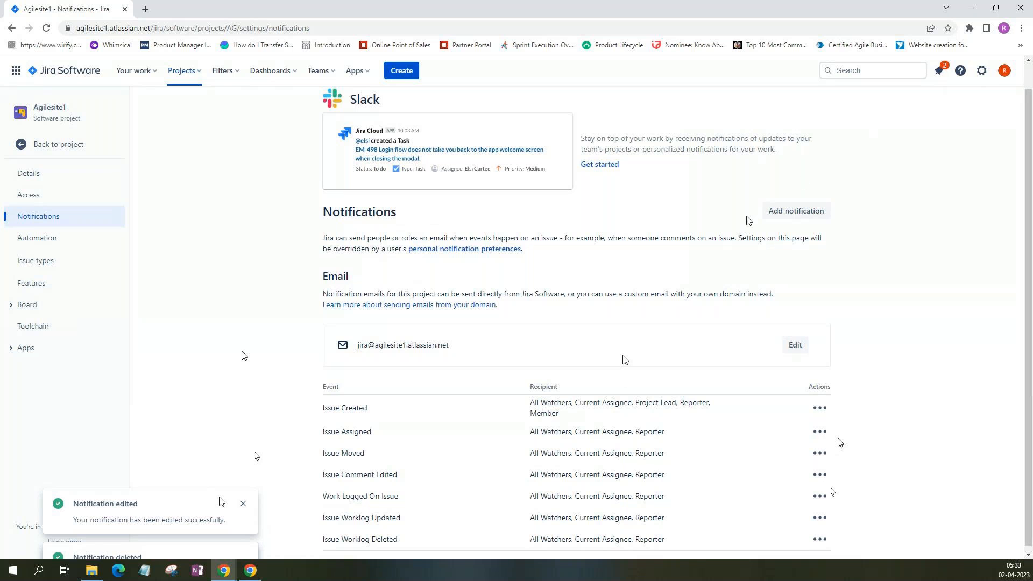
Browse the Software and DevOps rule templates in the project's automation library.
click(61, 246)
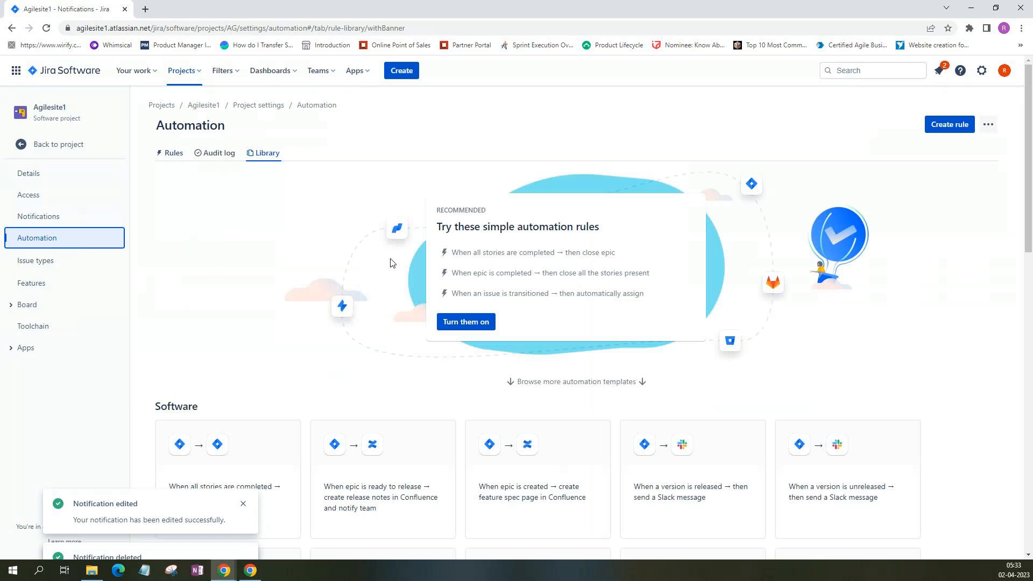
scroll(394, 263, down, 4)
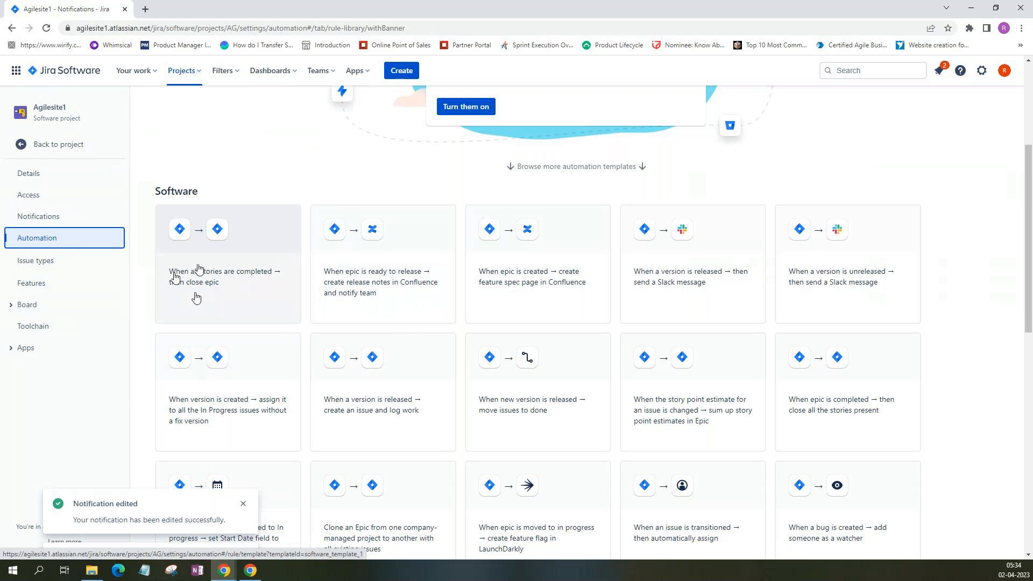
scroll(251, 367, down, 3)
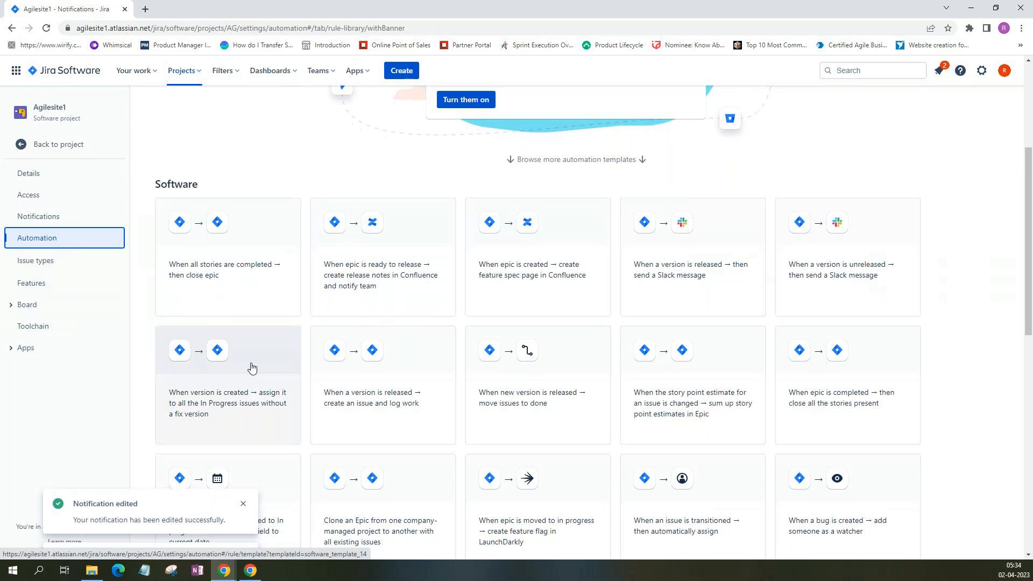
scroll(253, 367, down, 8)
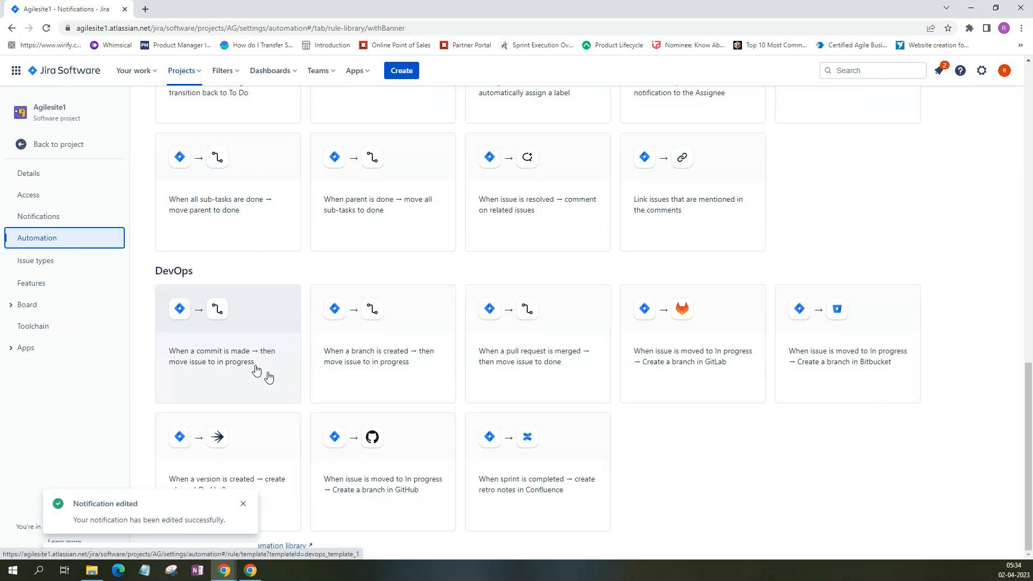
scroll(268, 377, up, 5)
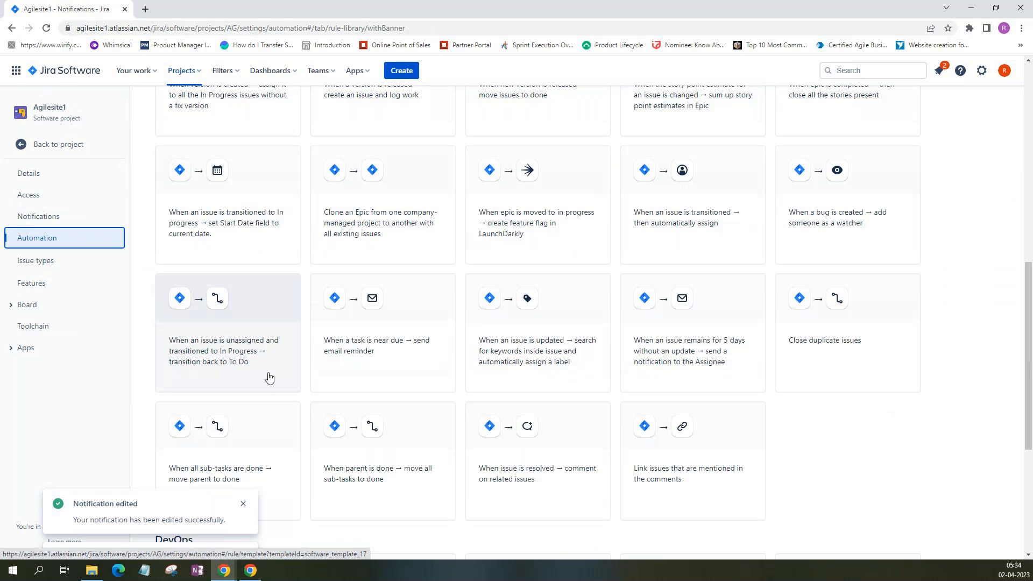
scroll(268, 378, up, 8)
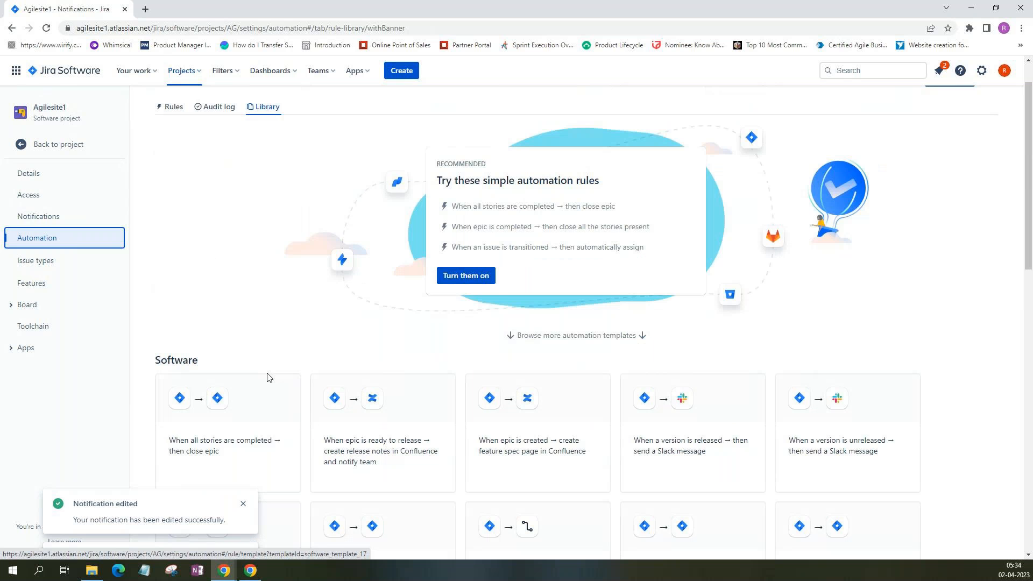
scroll(263, 374, down, 1)
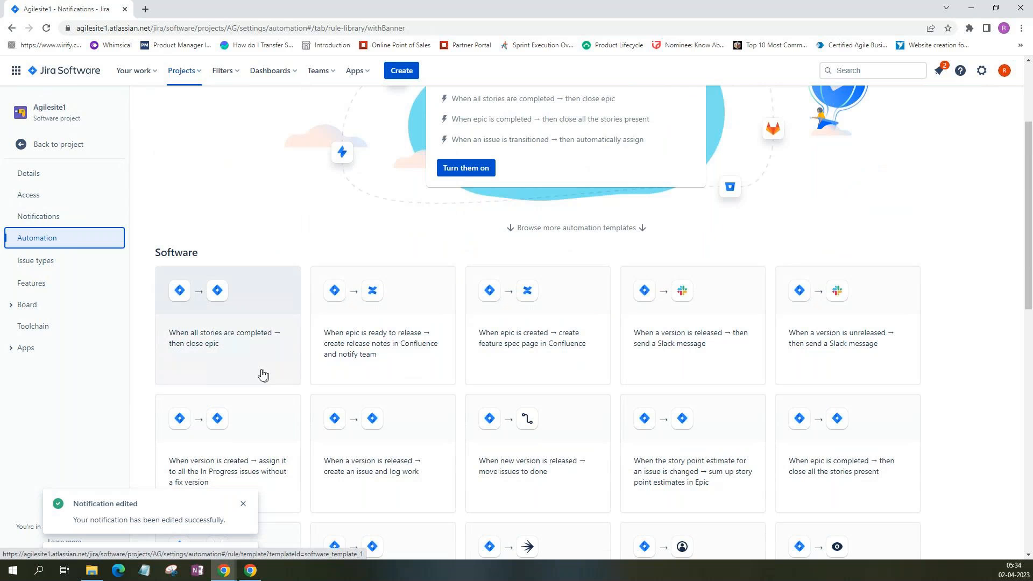
scroll(264, 376, down, 1)
scroll(263, 375, down, 1)
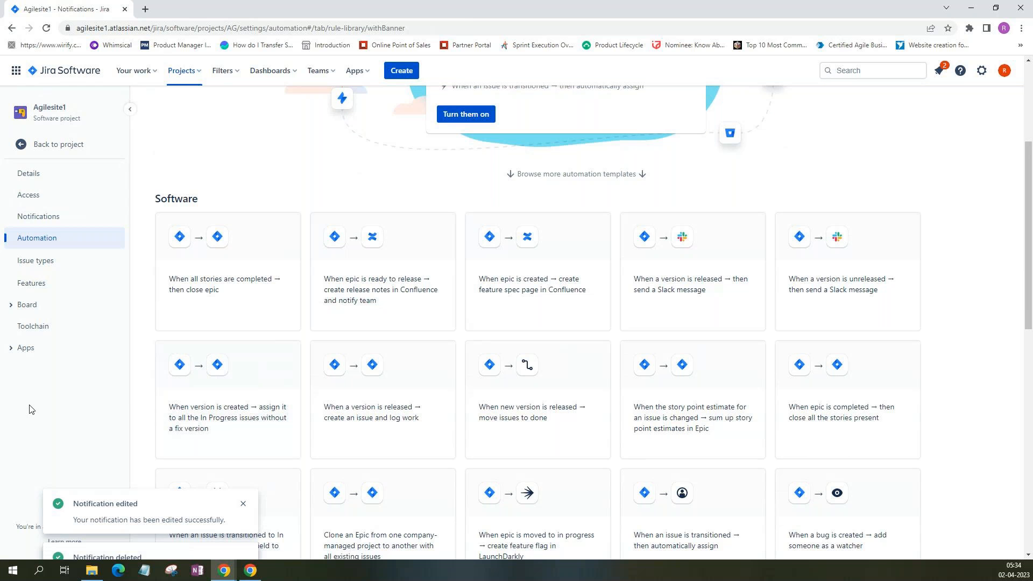
Open the project's issue types settings at Bug and dismiss the tip about reusing fields from other projects.
click(40, 268)
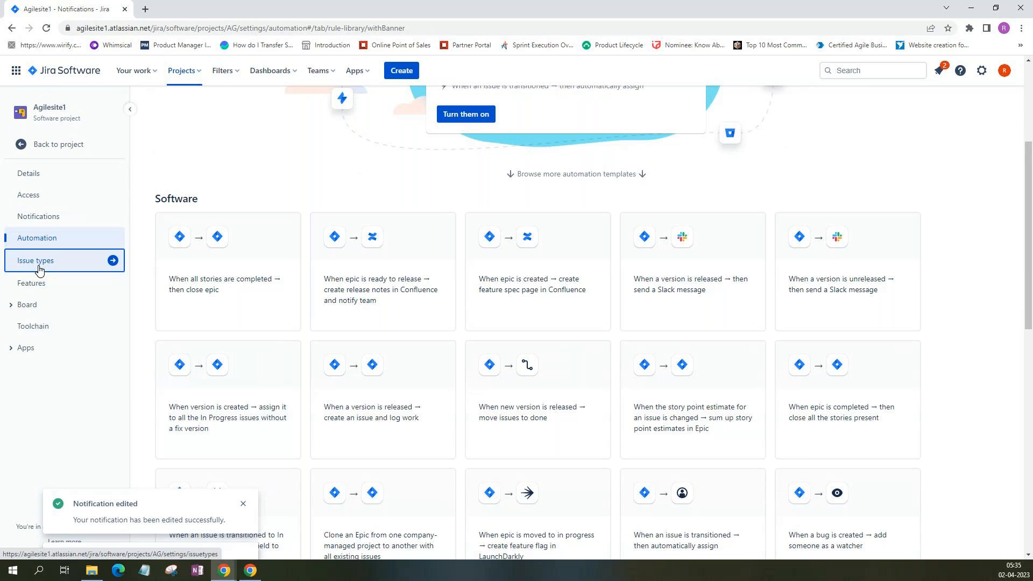
click(39, 269)
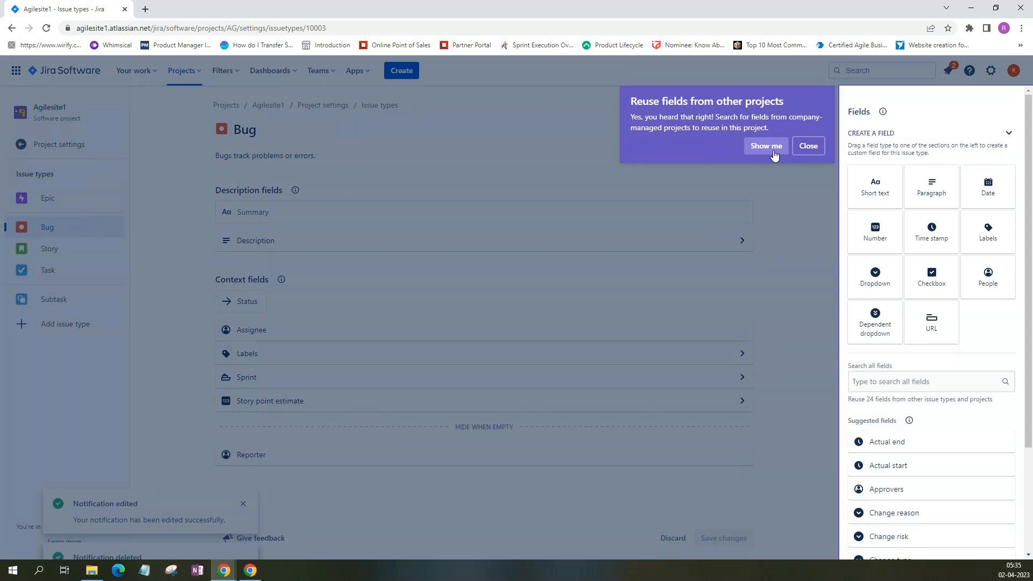
click(807, 148)
click(921, 98)
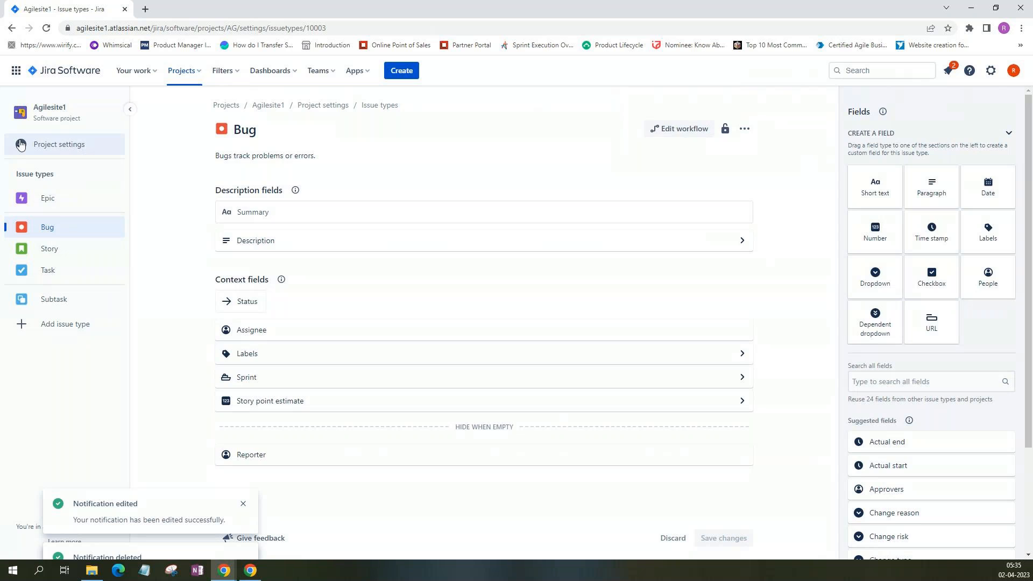
click(21, 144)
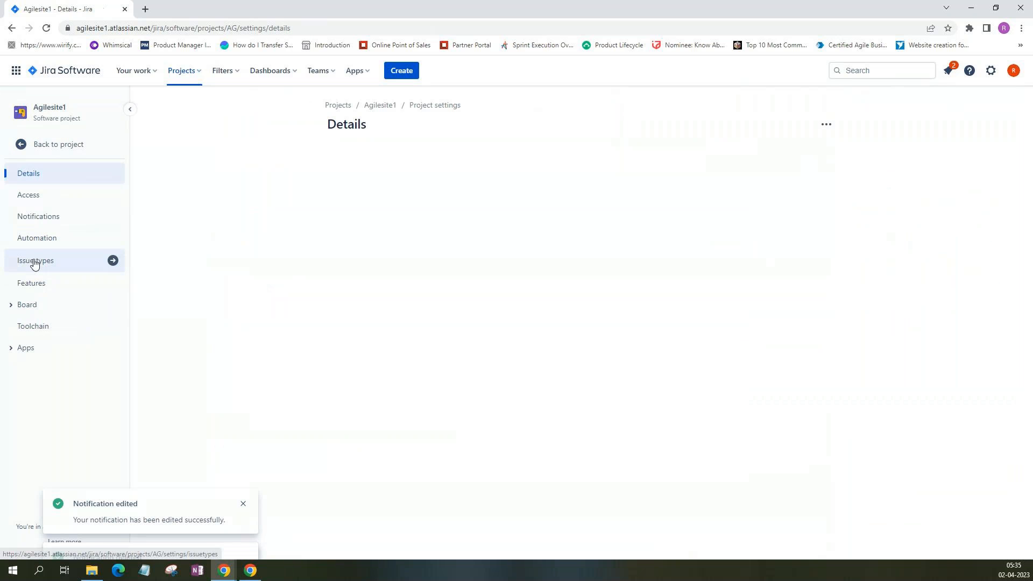
click(34, 263)
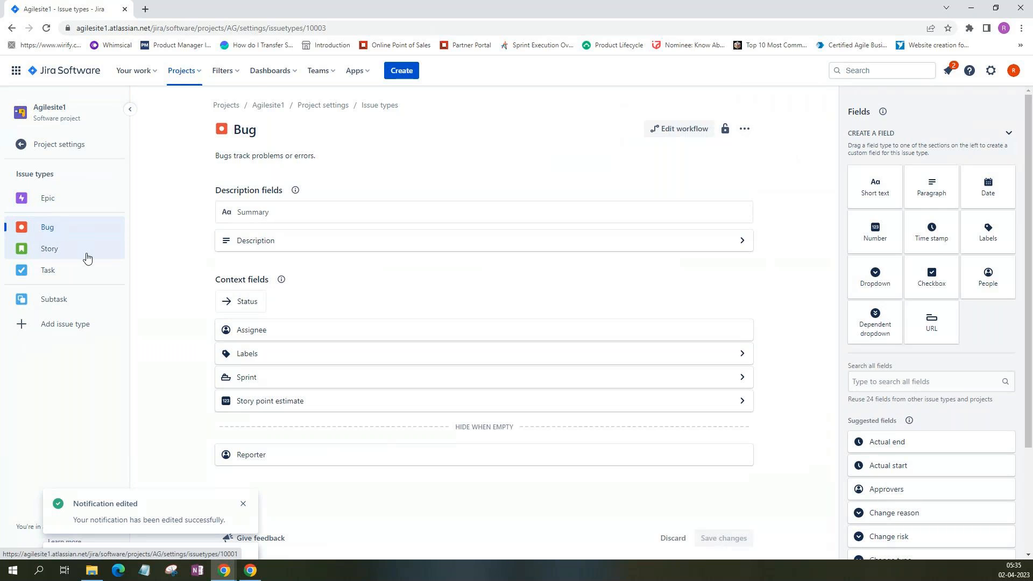
Start a new issue type in the project and name it Risk.
click(68, 329)
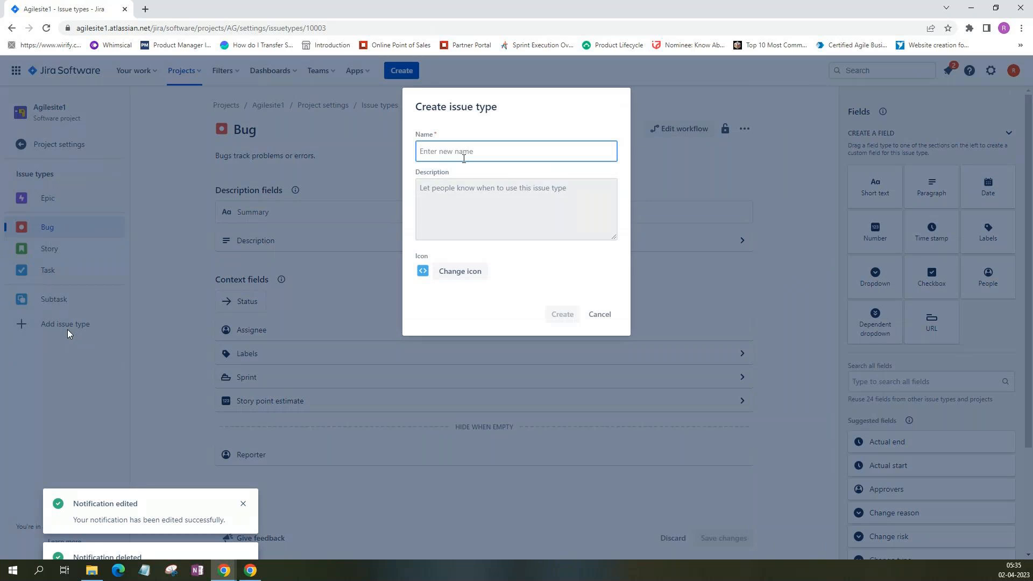
click(465, 155)
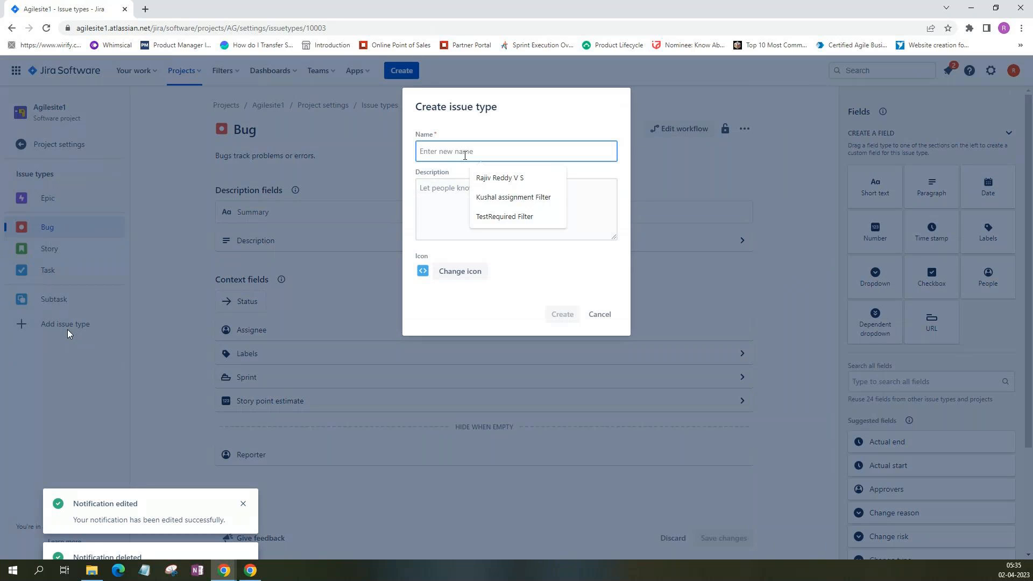
click(565, 253)
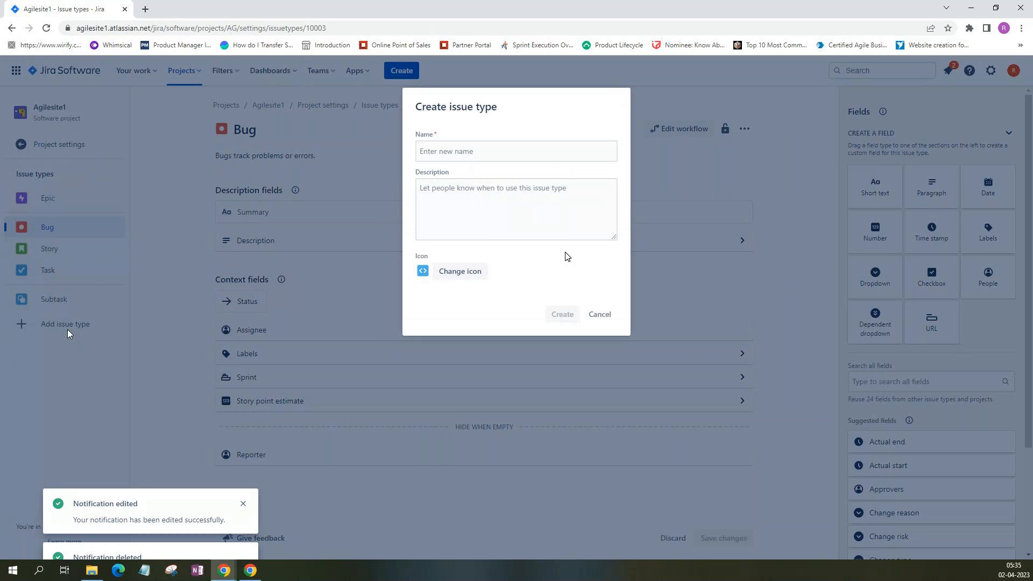
click(490, 147)
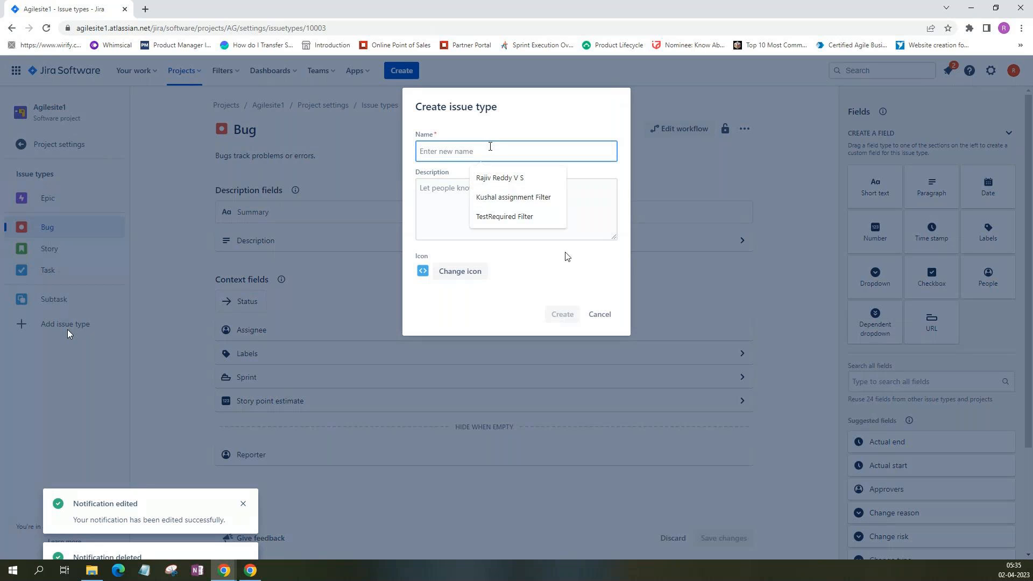
text(Defe)
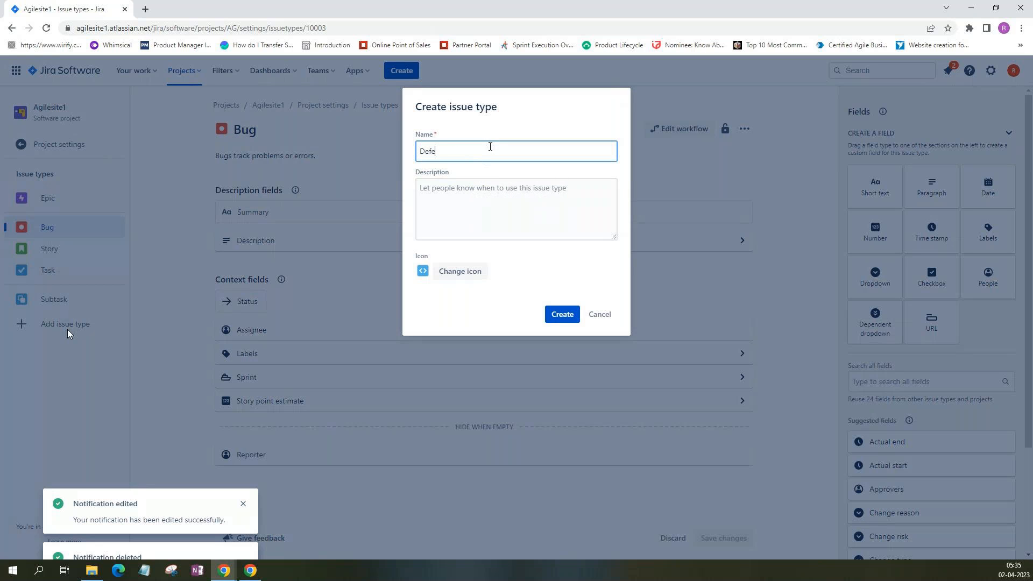
key(BackSpace)
key(BackSpace)
key(BackSpace)
key(BackSpace)
text(Risk)
Describe the issue type as "This is to track risks", choose the red pulse-line icon, and create it.
click(499, 224)
text(This is to t)
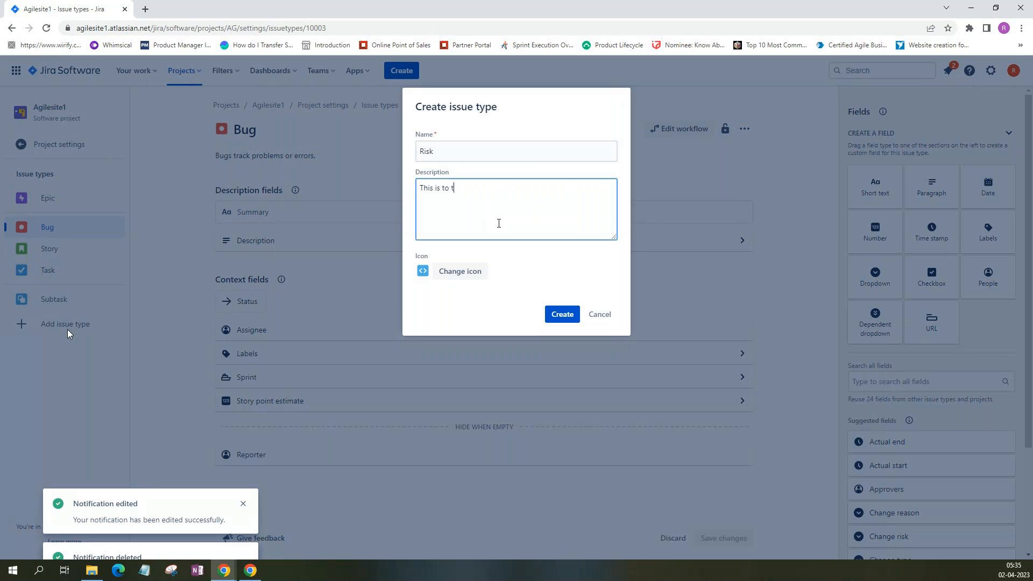
text(rack risks)
click(452, 272)
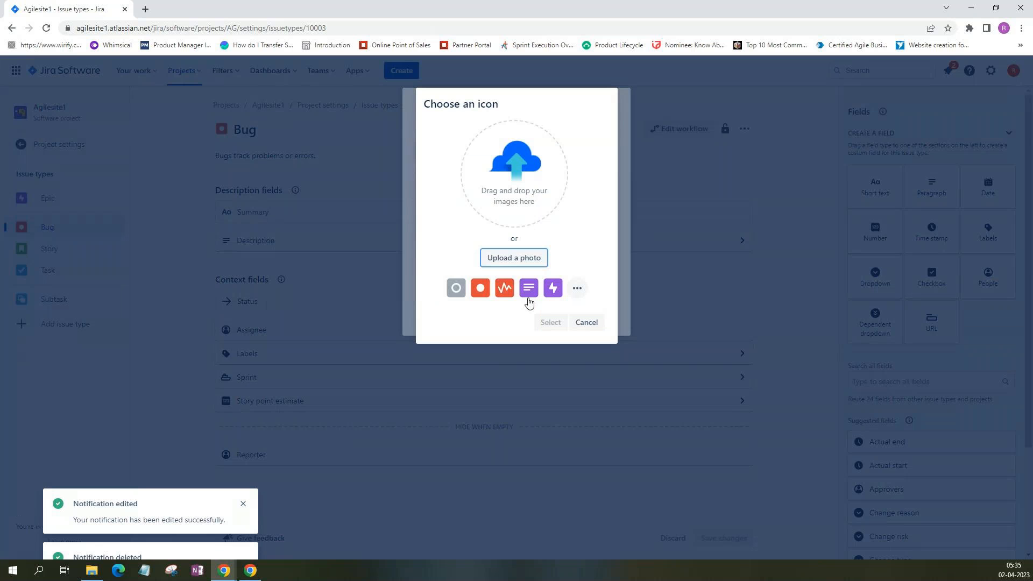
click(506, 289)
click(550, 323)
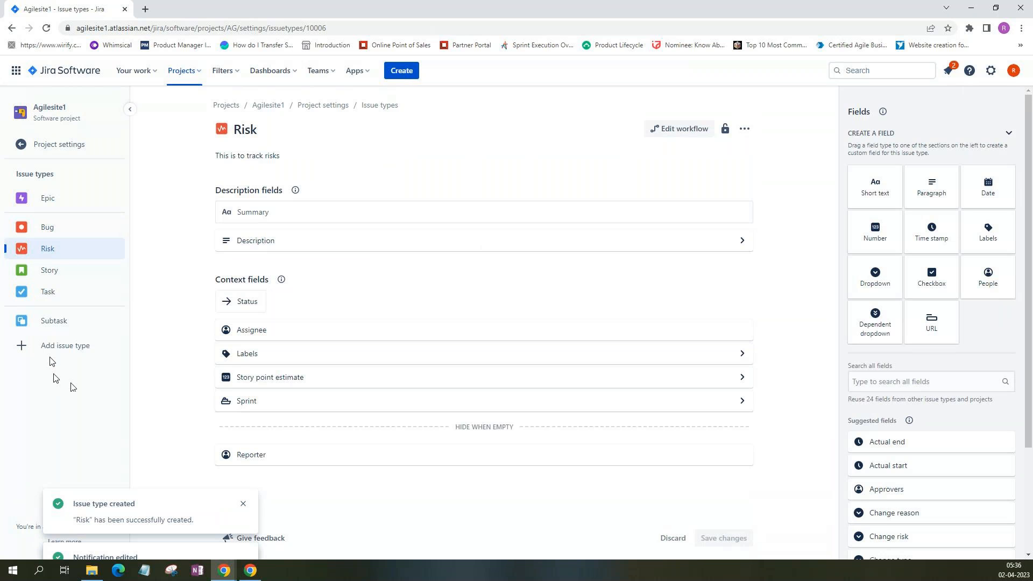
Compare the project's Features settings with the sections shown in the project's navigation, and return to the Features settings.
click(23, 154)
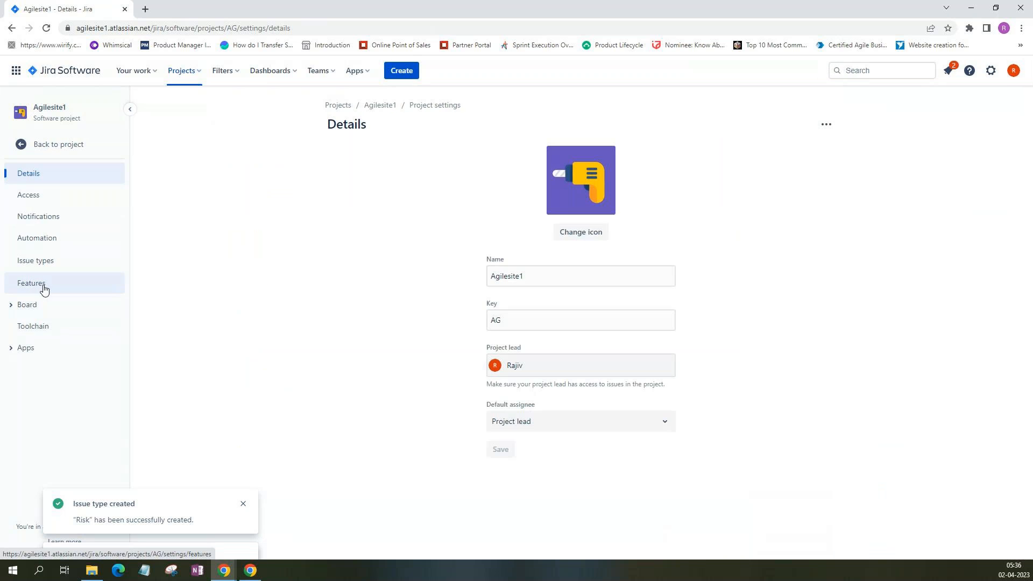
click(36, 285)
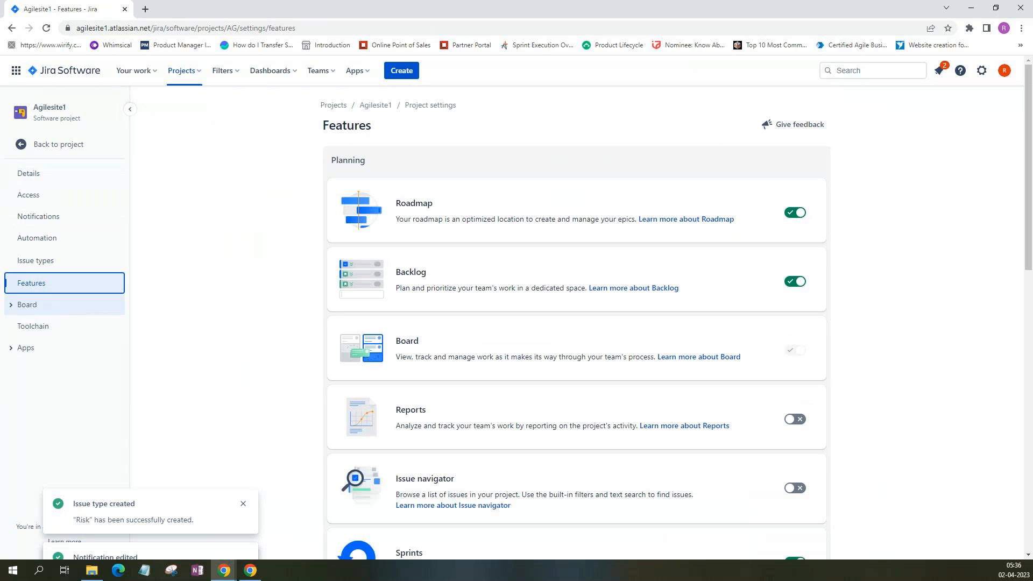
click(22, 148)
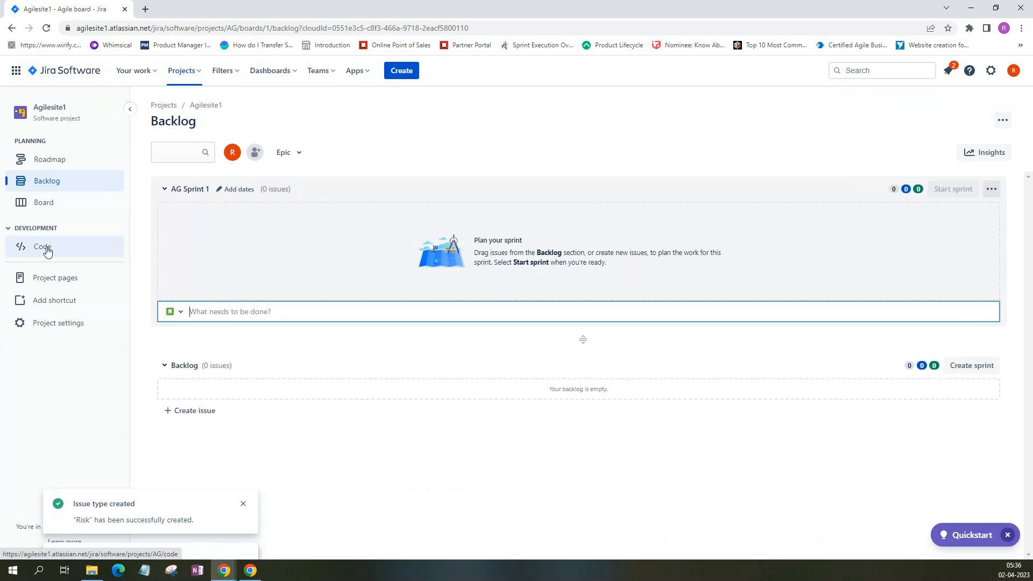
click(52, 326)
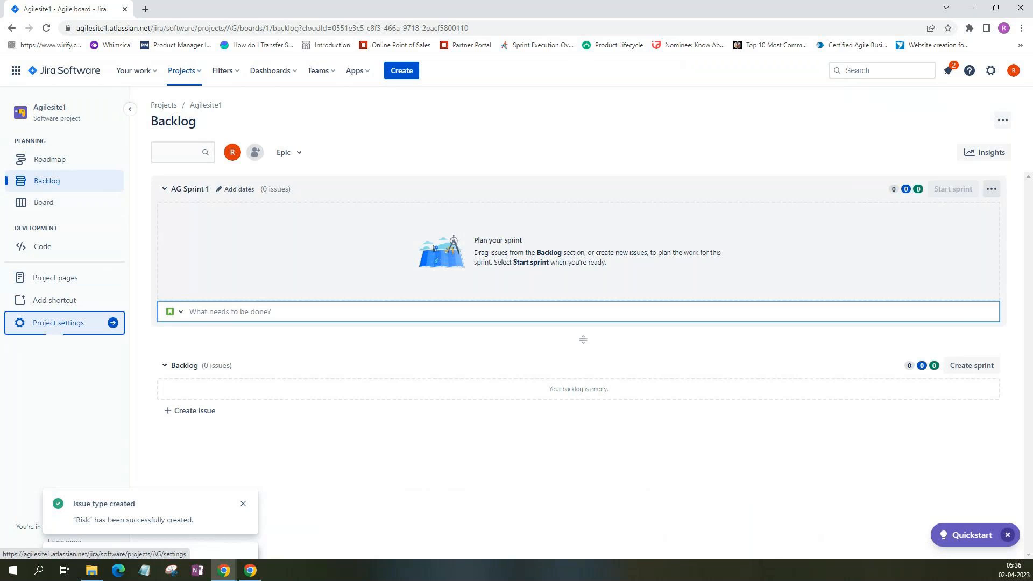
click(36, 283)
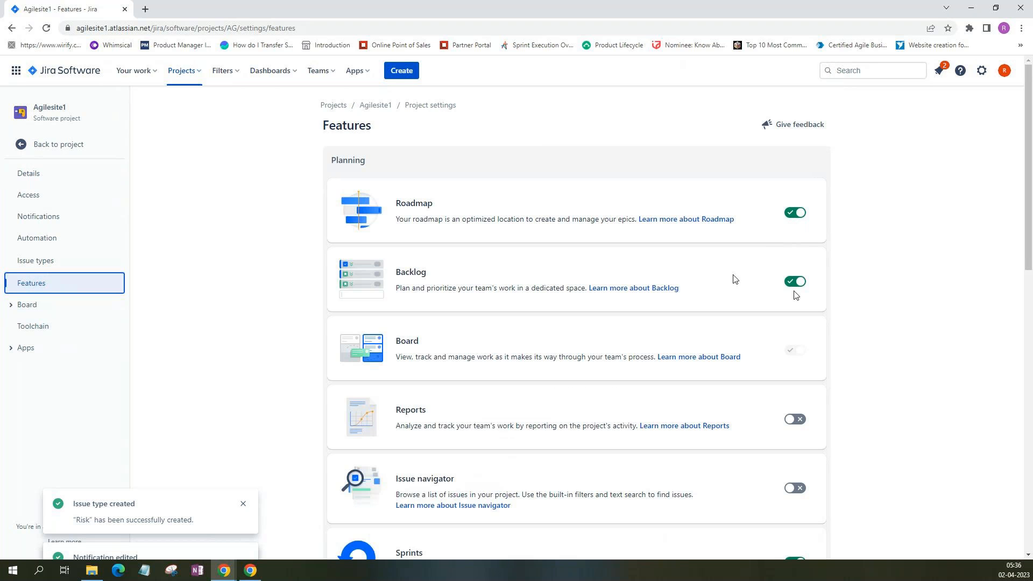
Enable the Reports and Issue navigator planning features for the project.
scroll(800, 302, down, 1)
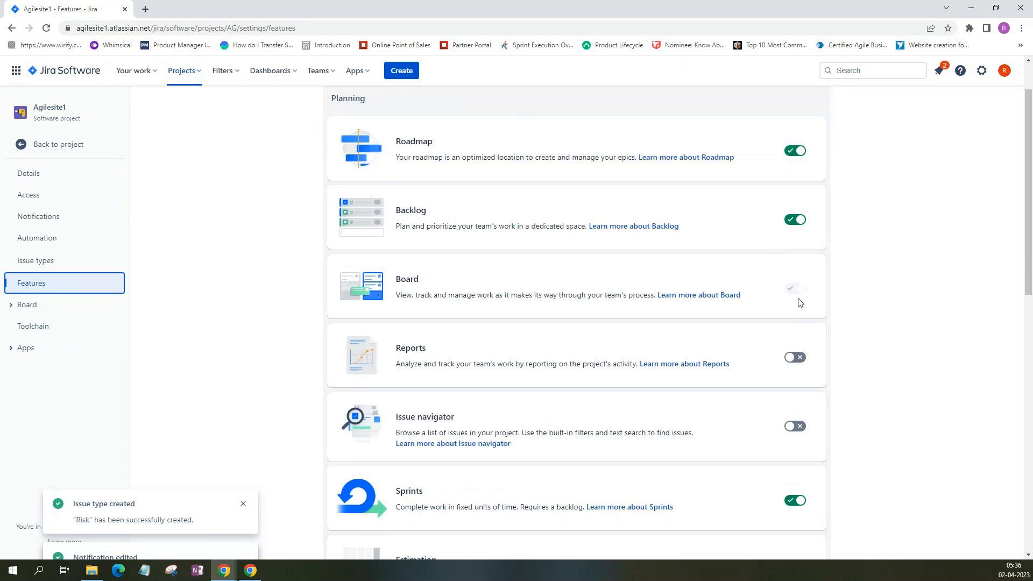
scroll(799, 302, down, 1)
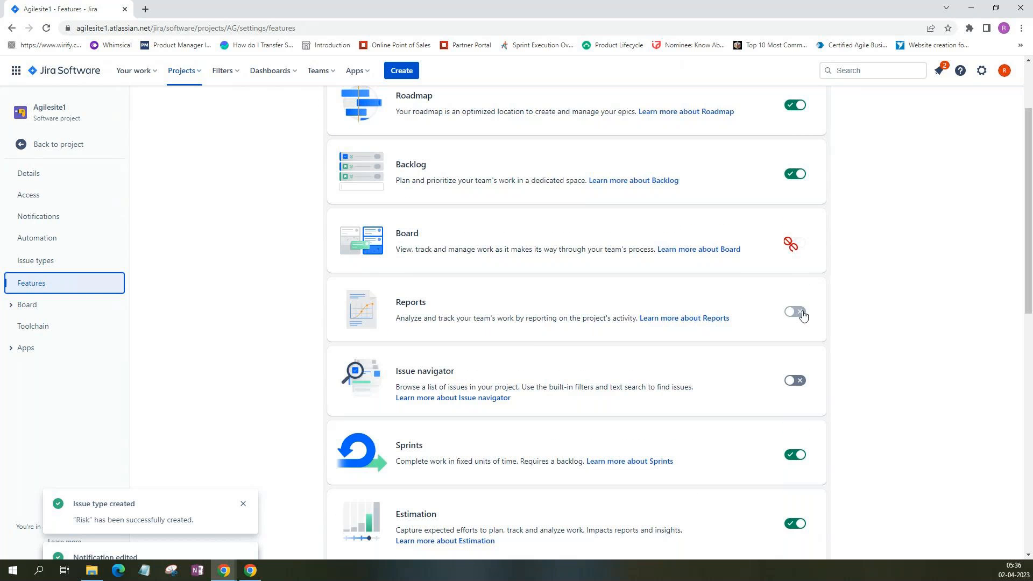
click(802, 314)
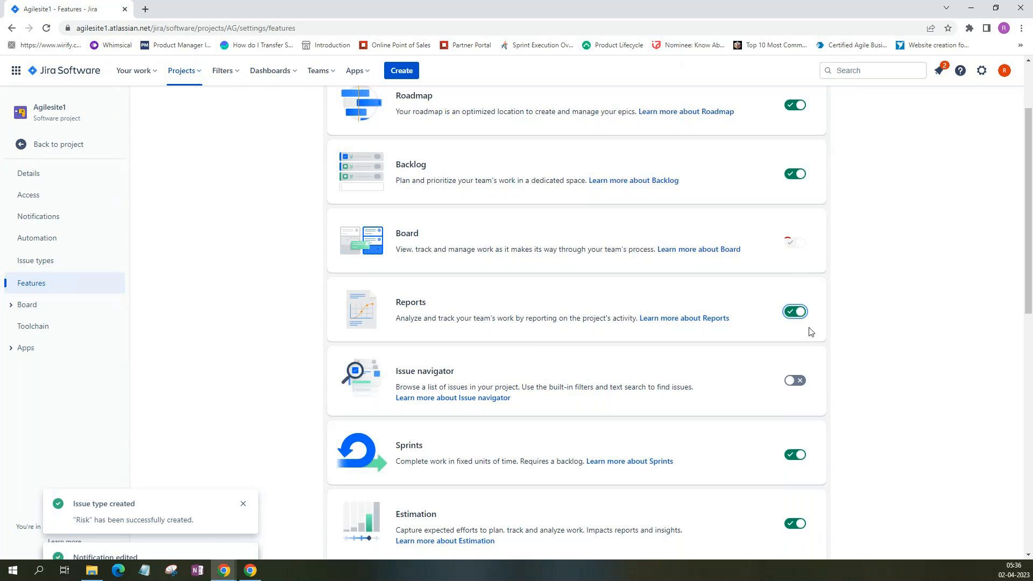
scroll(784, 339, down, 2)
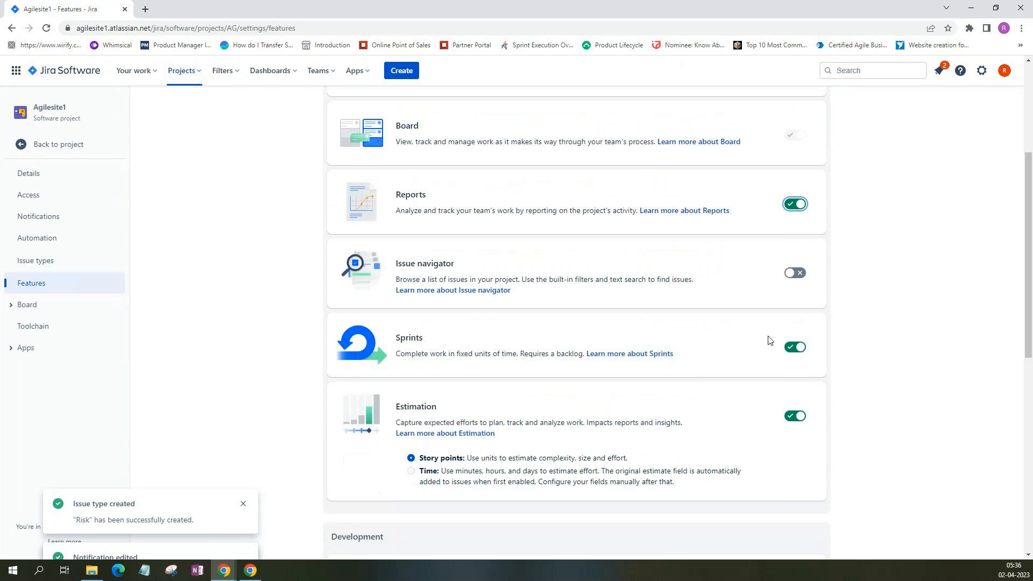
click(793, 274)
Enable the Releases development feature and go back to the project to see its updated navigation.
scroll(770, 334, down, 4)
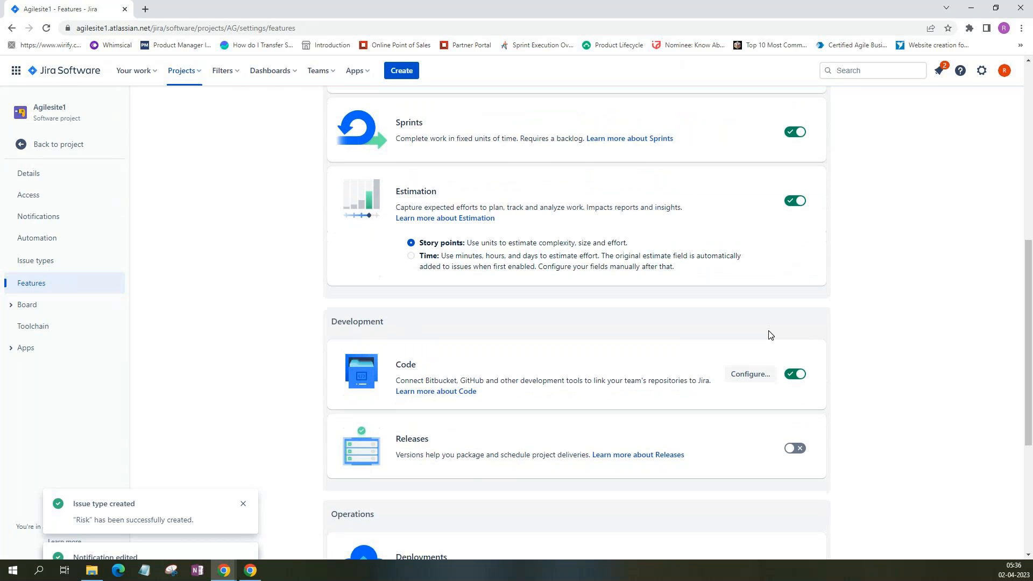
scroll(770, 335, down, 2)
scroll(769, 335, down, 1)
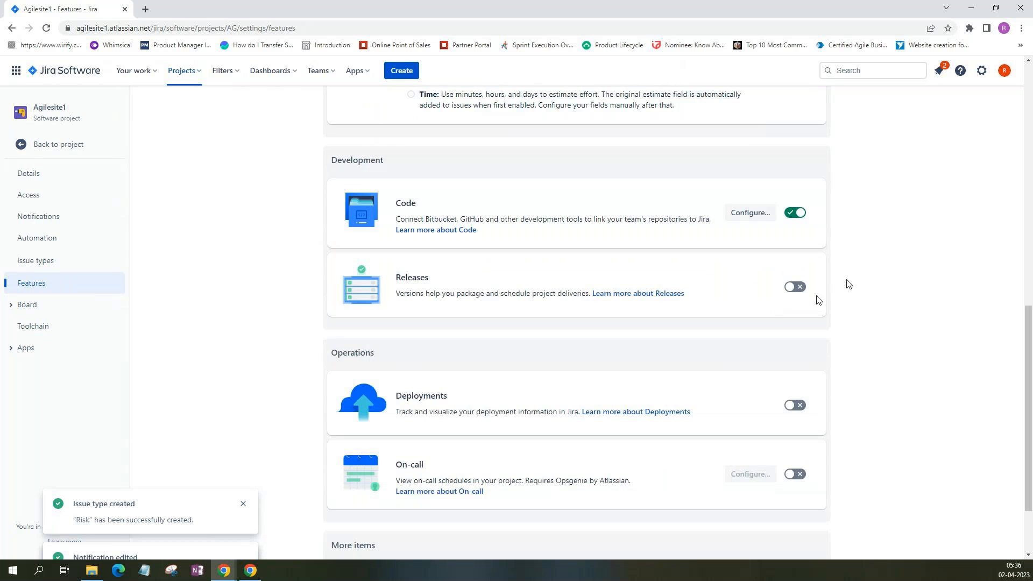
click(796, 288)
scroll(755, 324, down, 2)
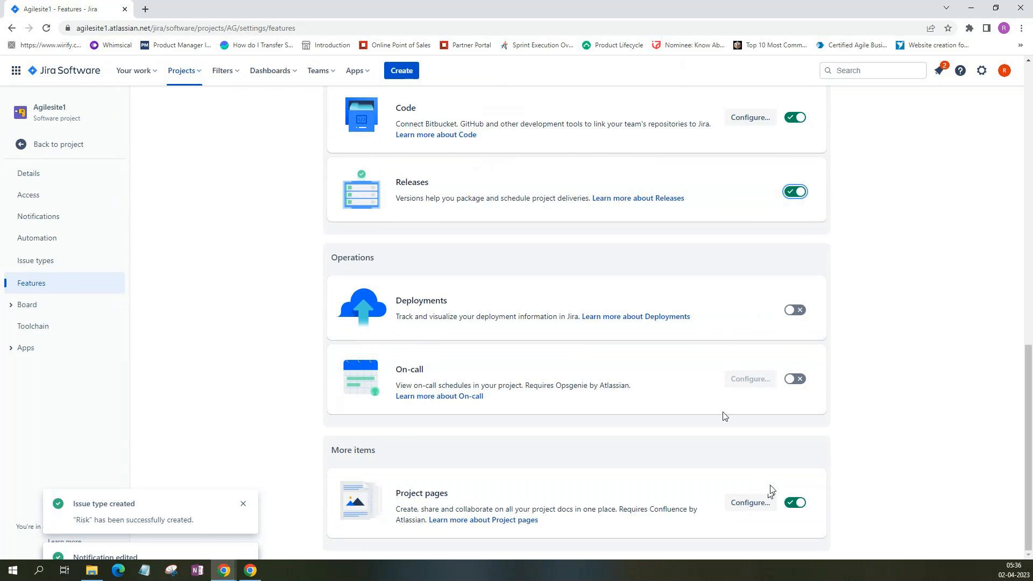
scroll(722, 414, up, 6)
scroll(752, 353, up, 5)
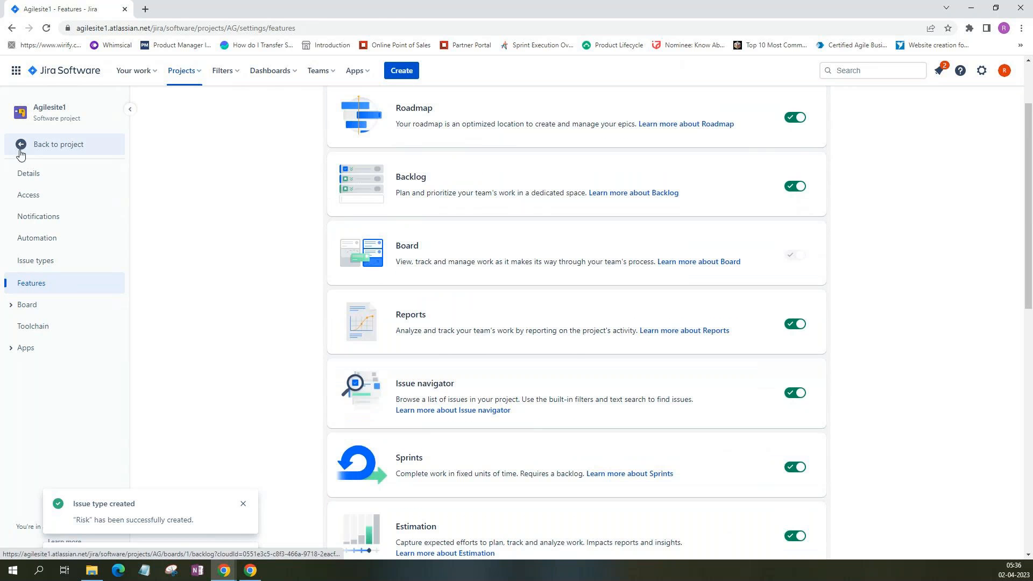
click(20, 153)
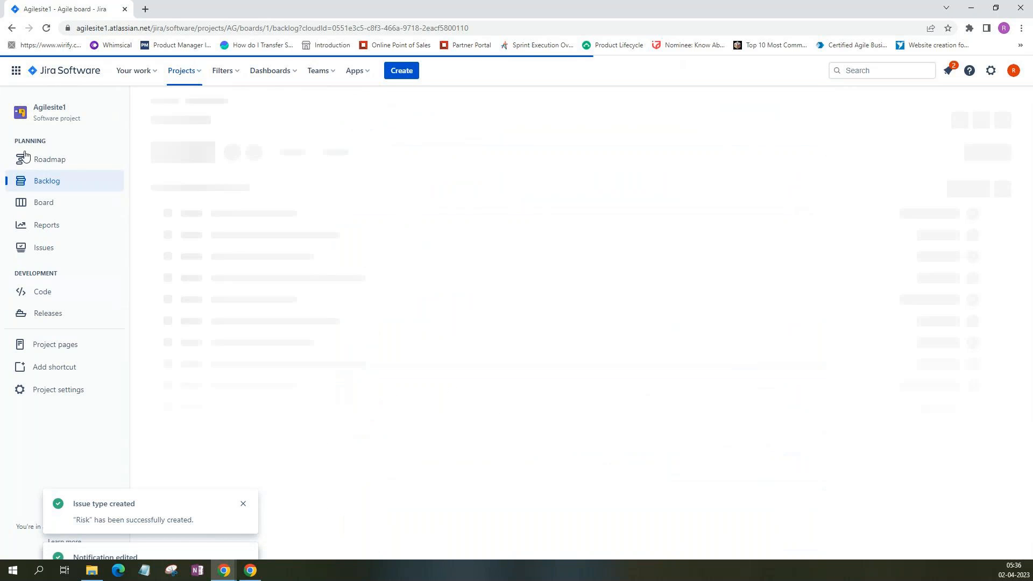
Reopen the project's Features settings and switch Reports off and back on.
click(37, 393)
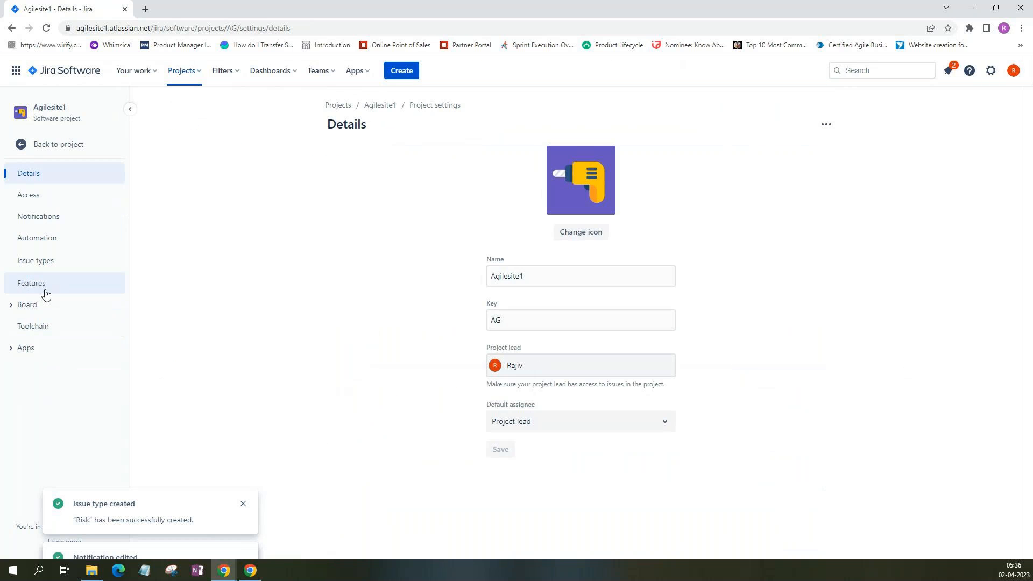
click(46, 288)
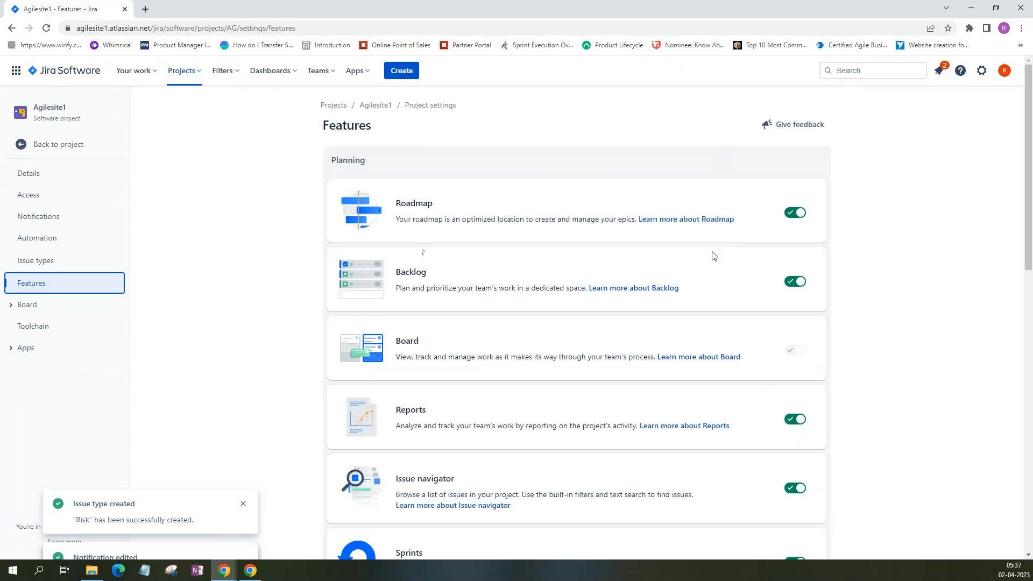
scroll(486, 275, down, 3)
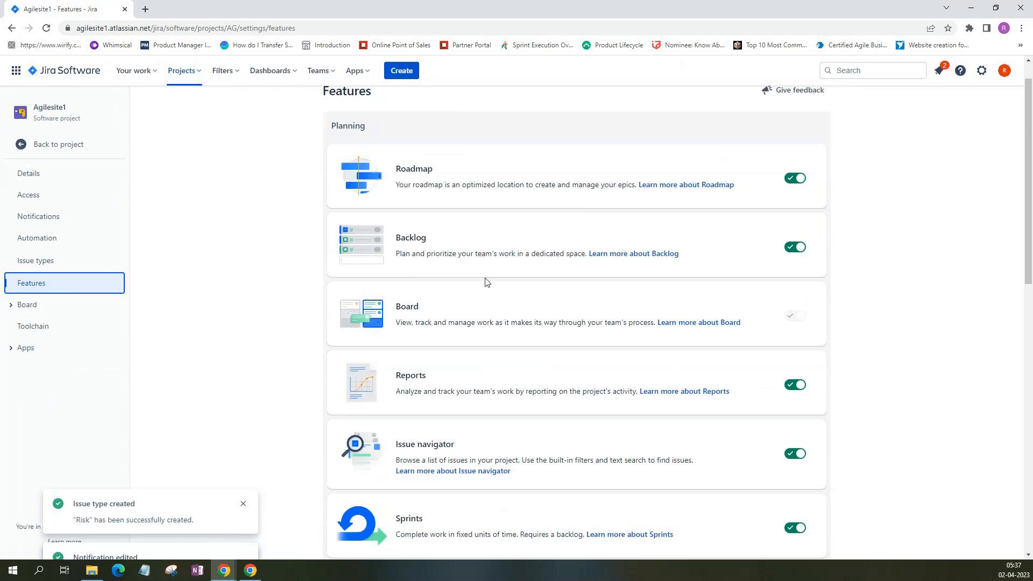
click(792, 260)
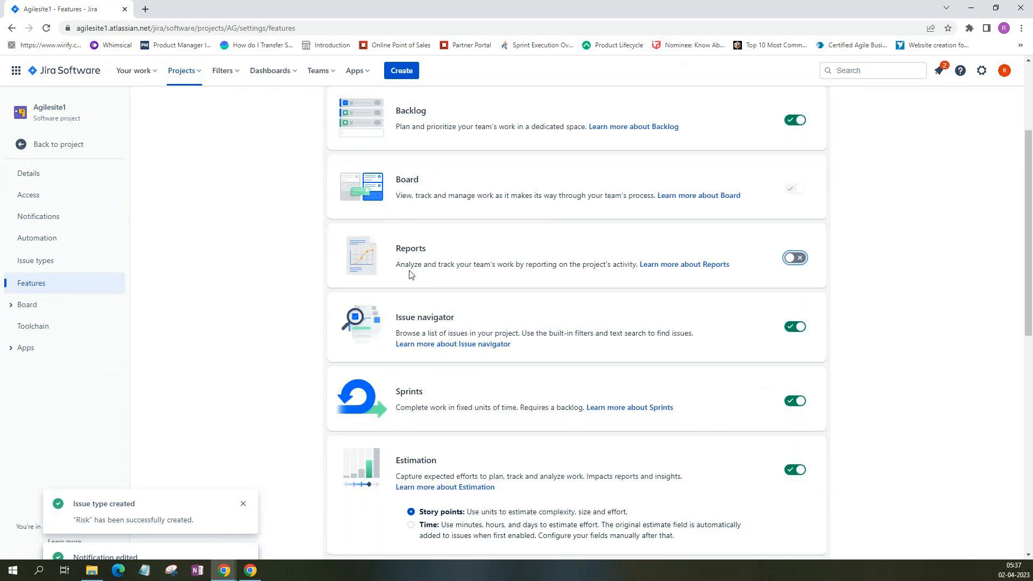
scroll(541, 290, up, 1)
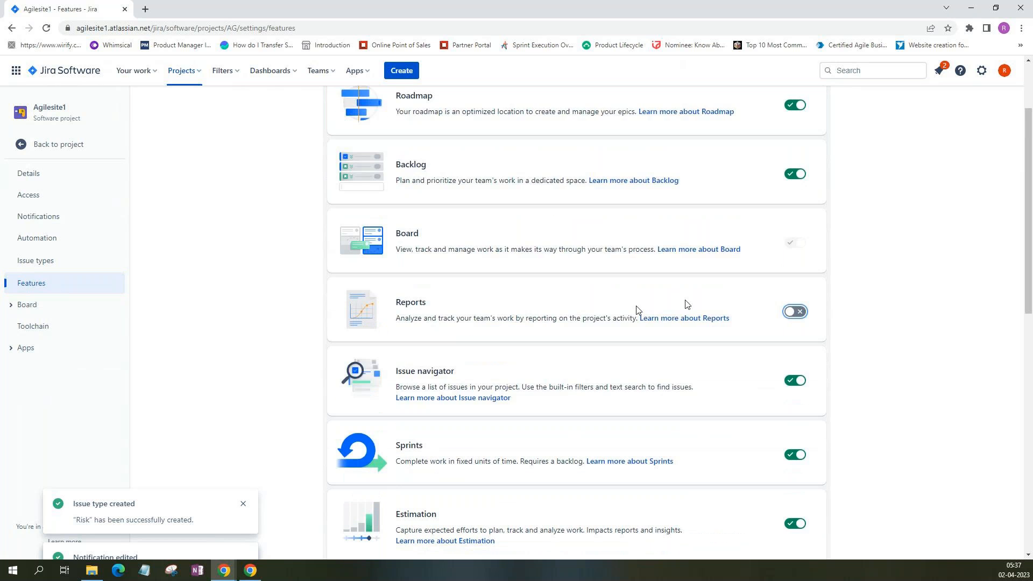
click(795, 311)
scroll(781, 386, up, 2)
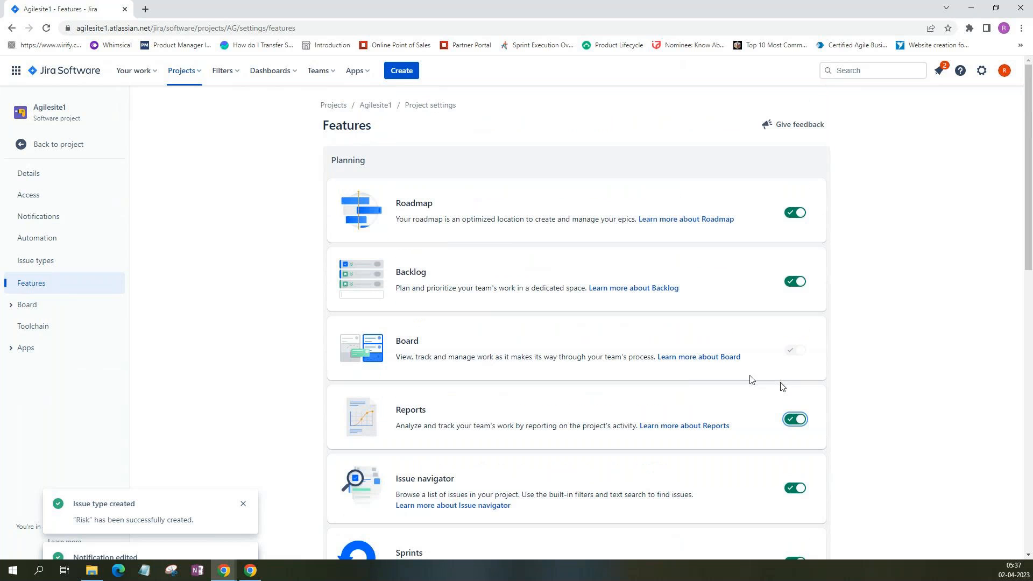
Review the planning, development, operations and project pages options in the project's Features settings.
scroll(467, 301, down, 2)
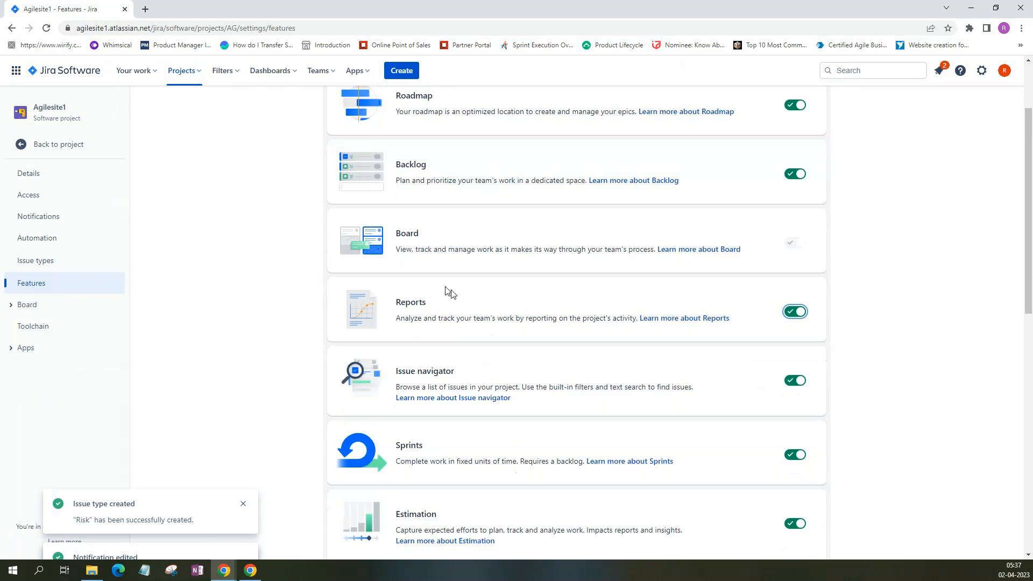
scroll(458, 319, down, 2)
scroll(458, 319, down, 1)
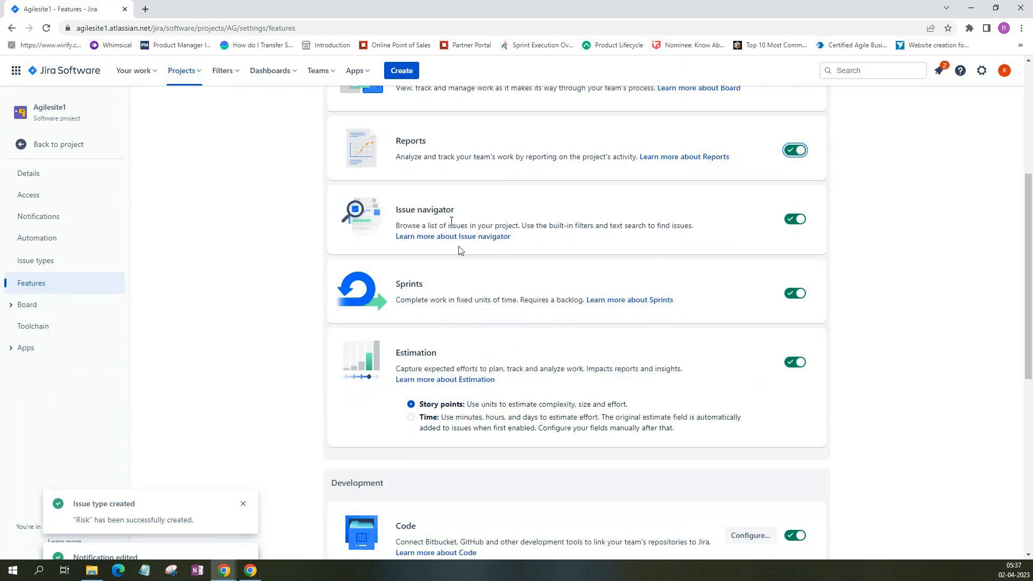
scroll(454, 277, up, 5)
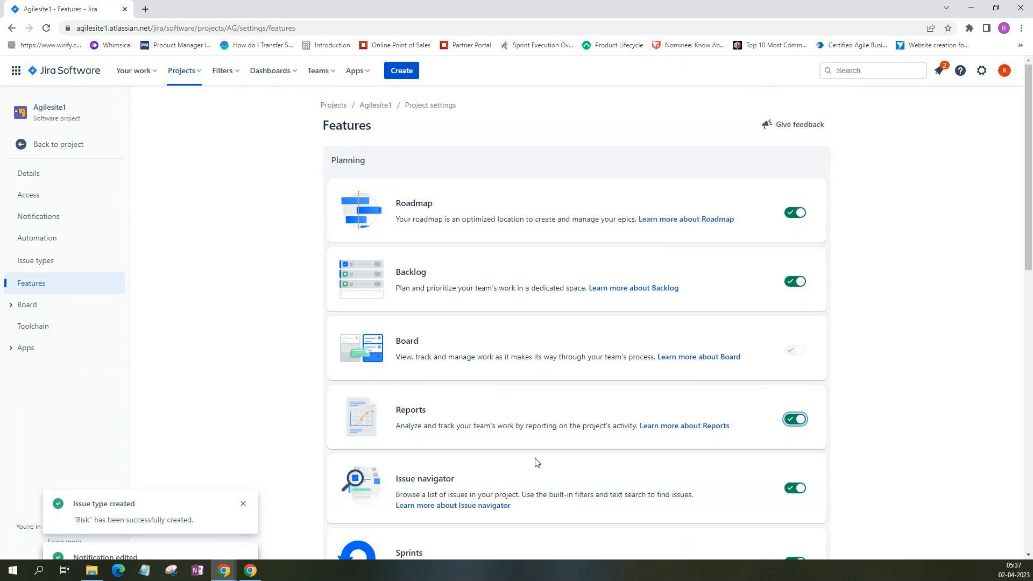
scroll(536, 461, down, 5)
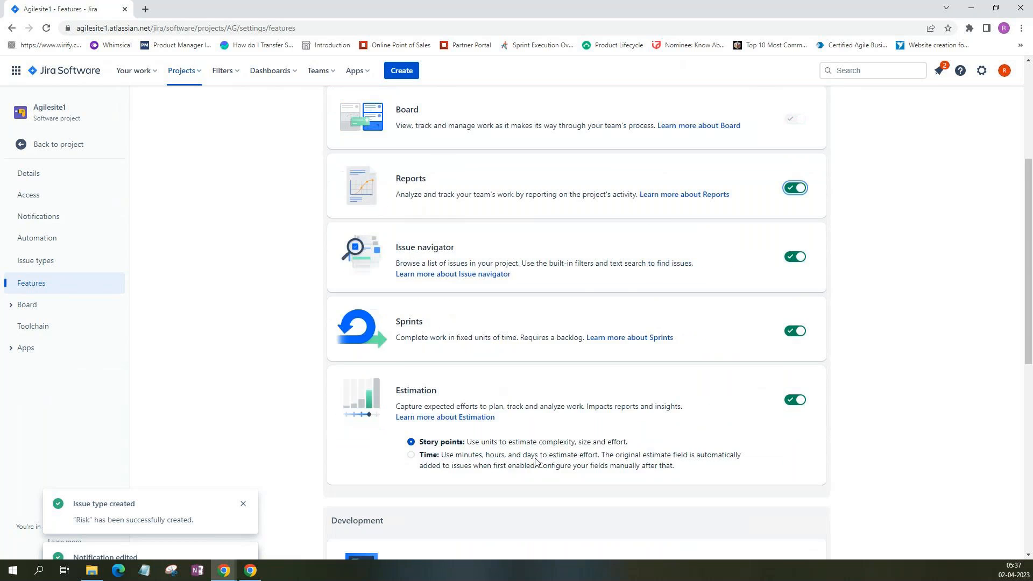
scroll(536, 462, down, 10)
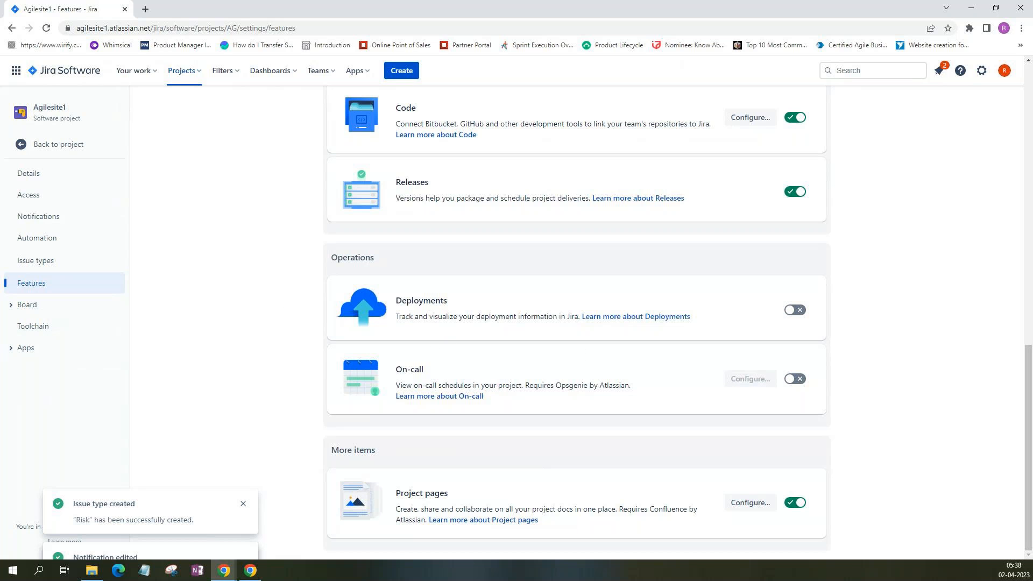
Leave the project settings and open the project's Roadmap.
click(22, 143)
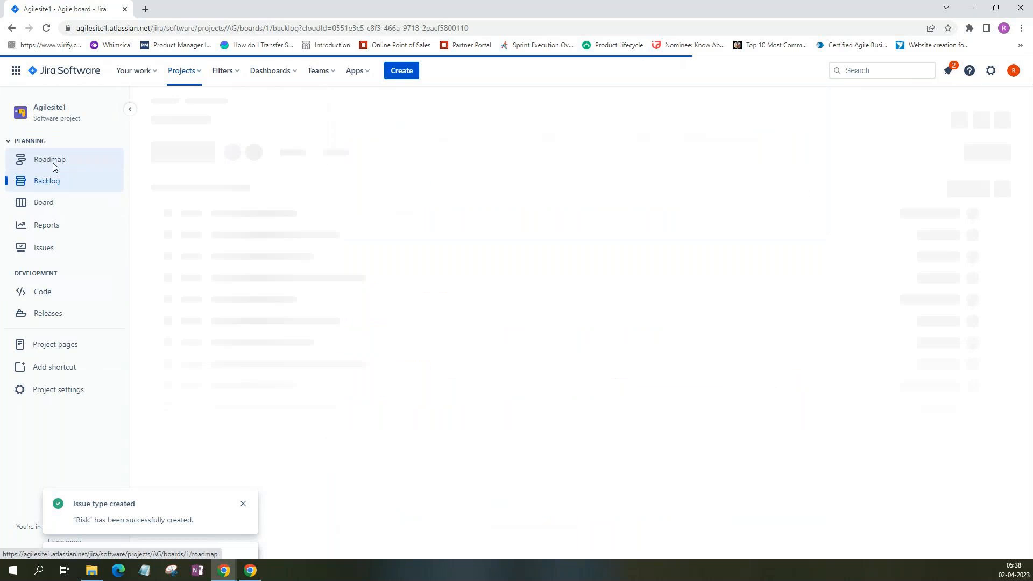
click(54, 169)
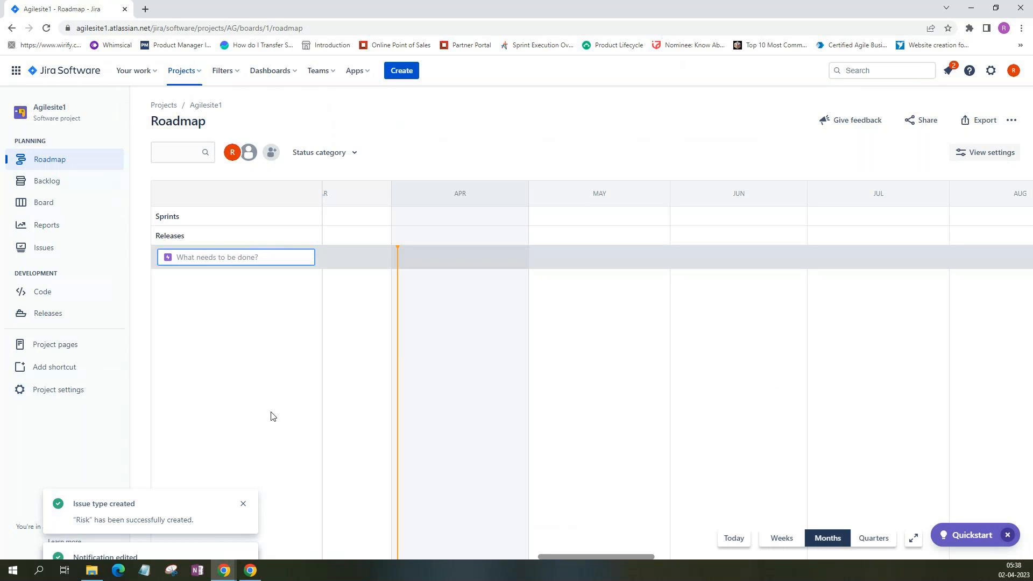
Review the Toolchain, App fields and Slack integration pages in the project settings and go back to the project.
click(49, 397)
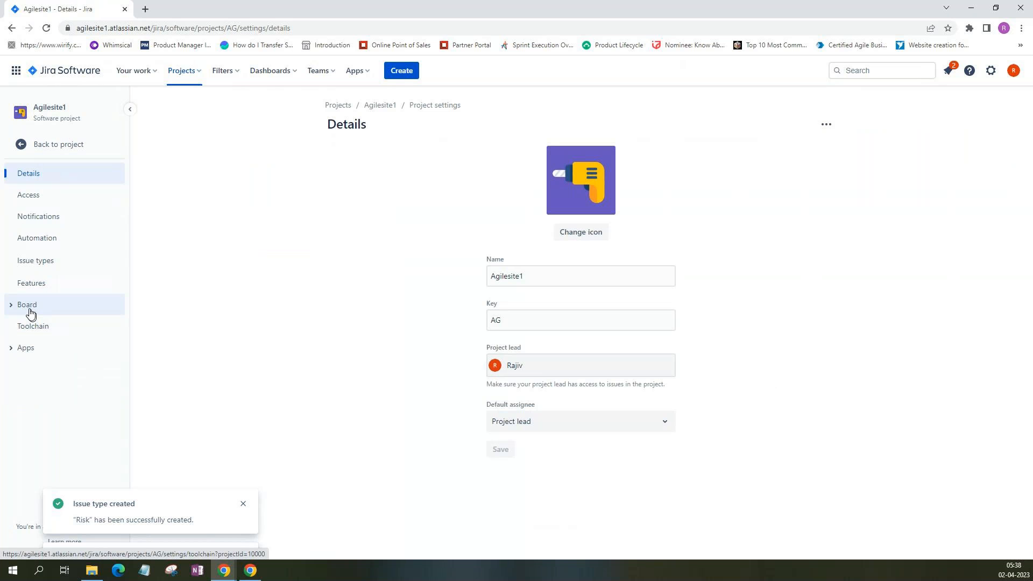
click(43, 333)
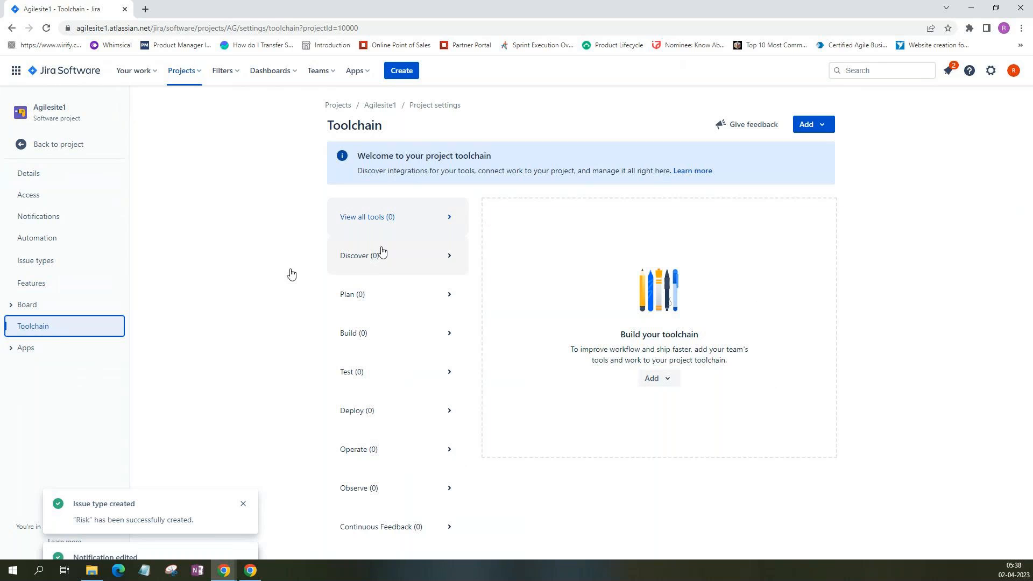
click(21, 351)
click(72, 375)
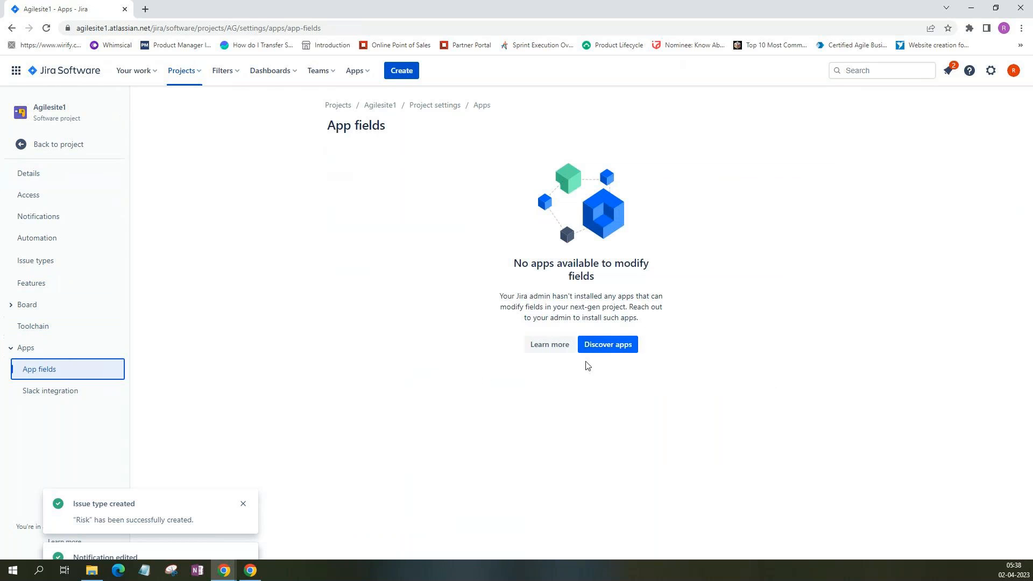
click(65, 398)
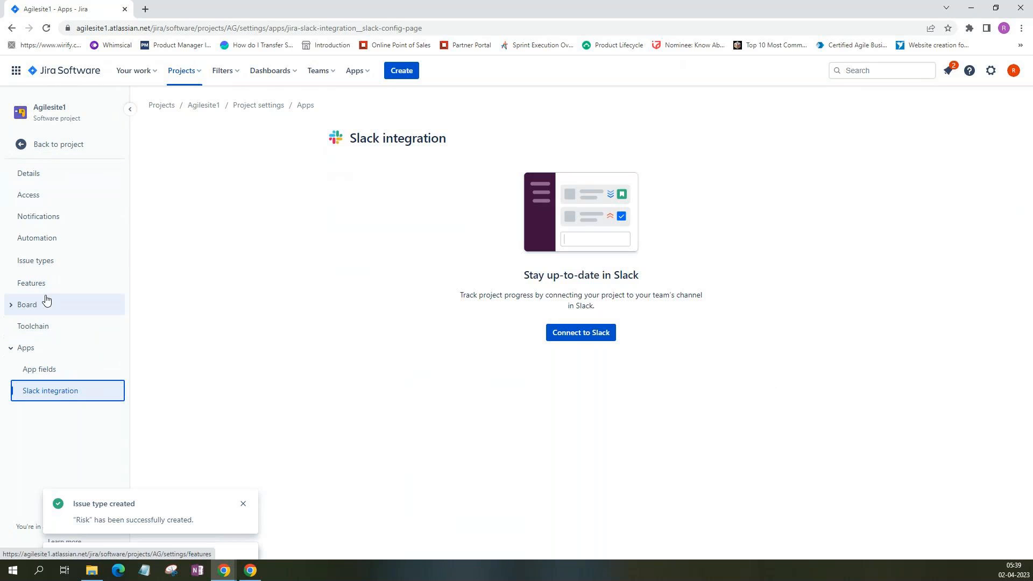
click(20, 148)
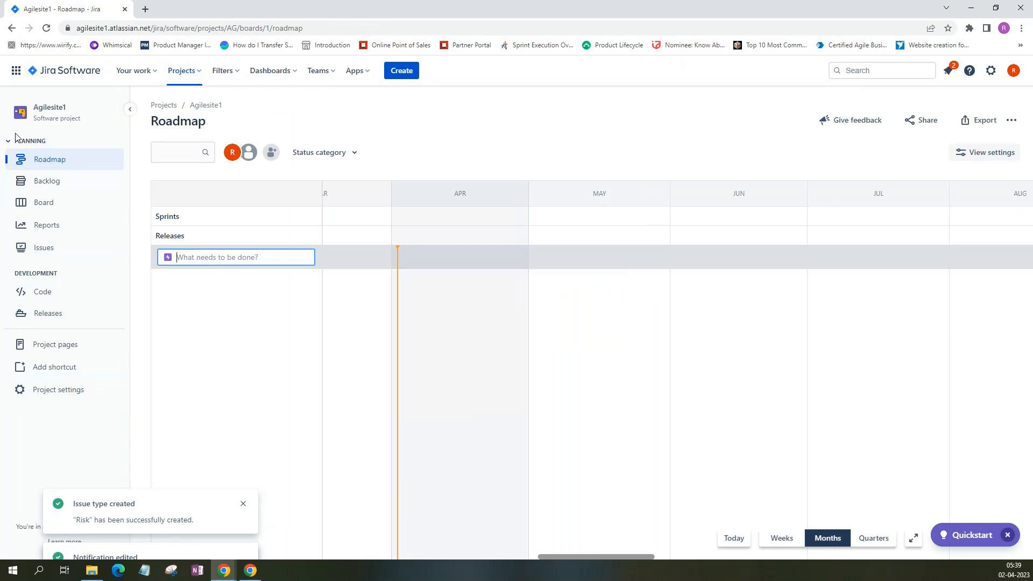
click(37, 393)
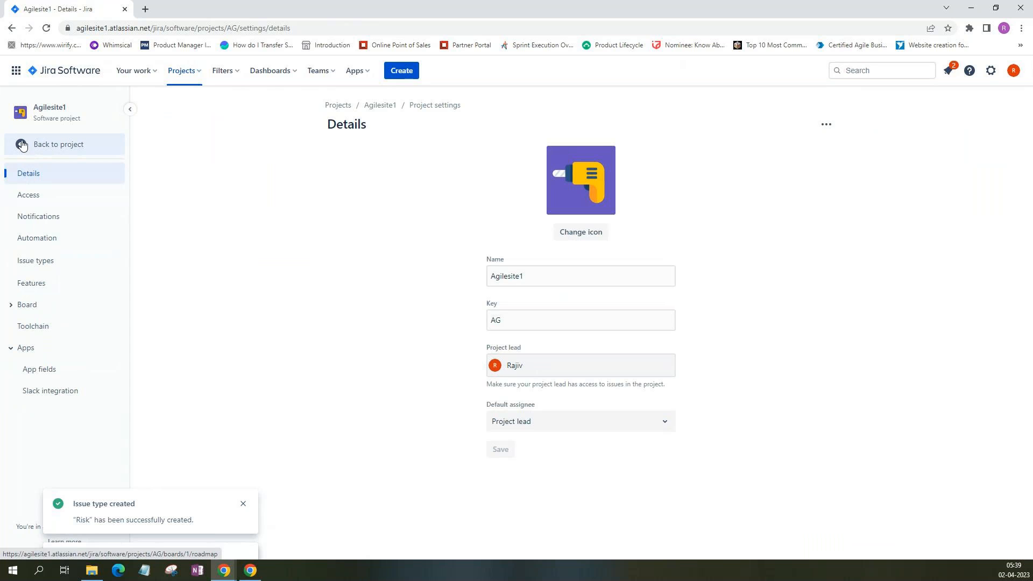
click(22, 146)
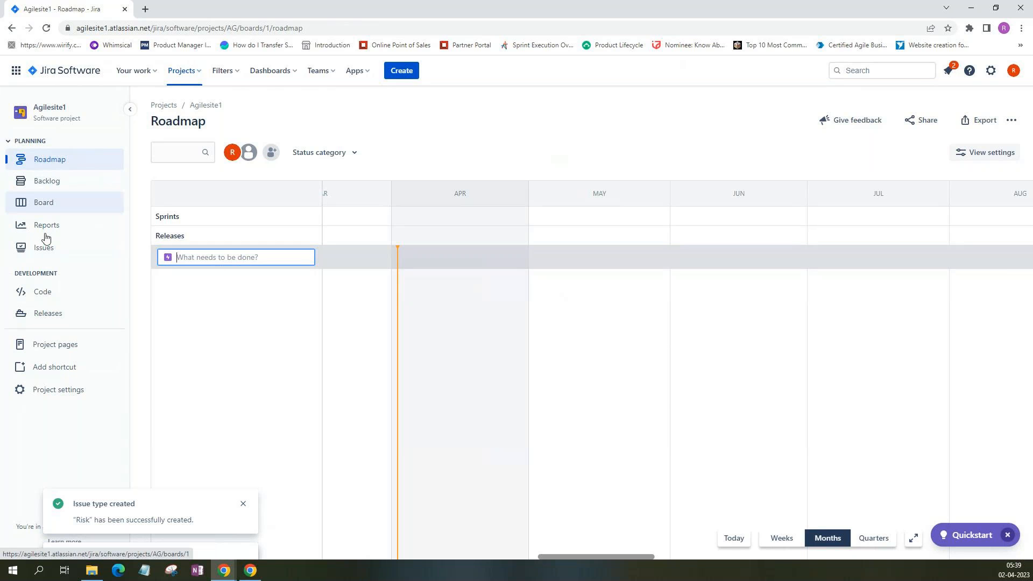
Add a Development Complete column to the project's board and place it before the Done column.
click(46, 204)
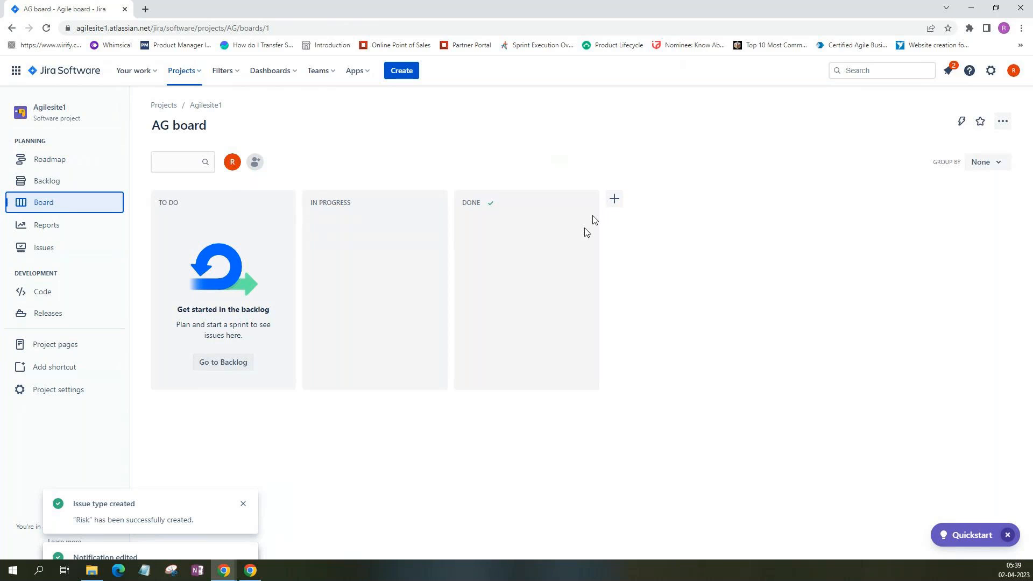
click(614, 200)
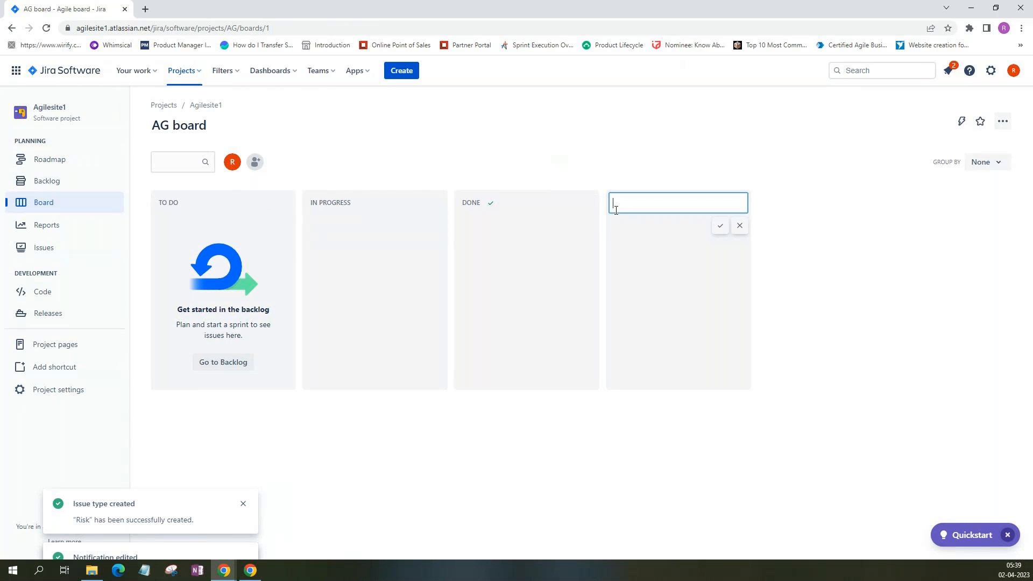
text(Development Complete)
click(720, 225)
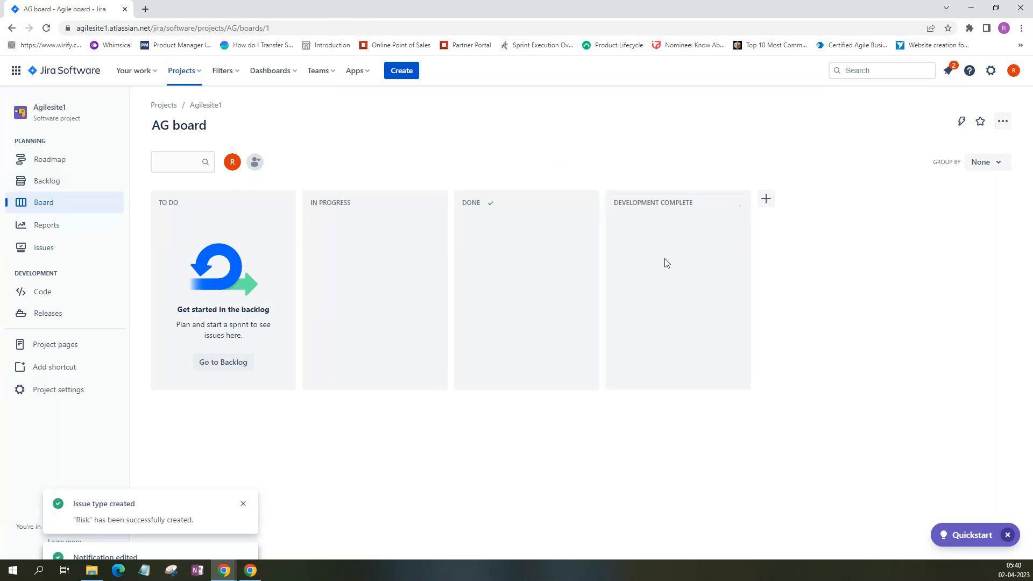
drag(669, 201, 501, 201)
Rename the board's In Progress column to Development In Progress.
click(320, 202)
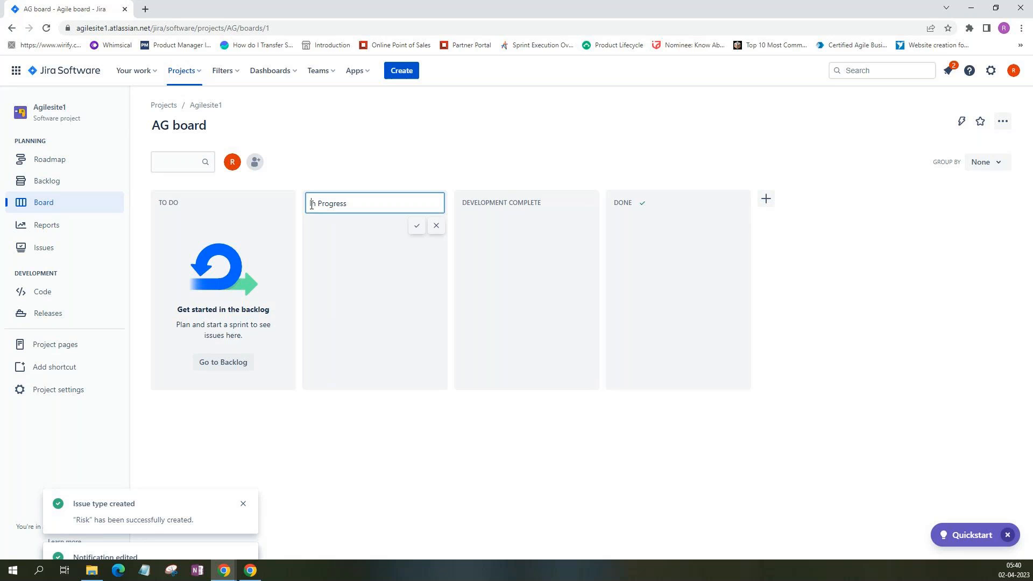
text(Development)
click(417, 228)
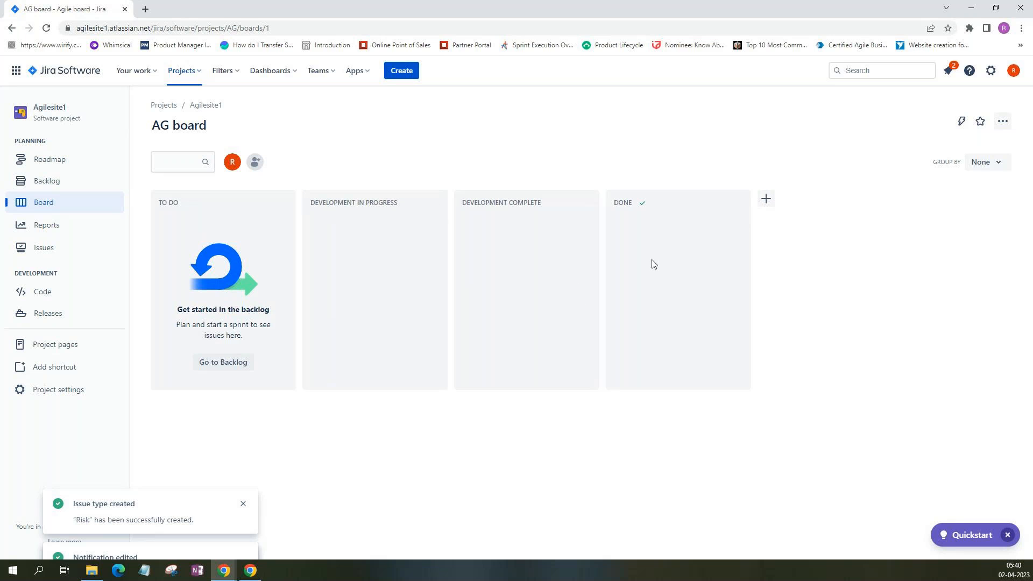
Add a Testing column to the board and move it between Development Complete and Done.
click(765, 199)
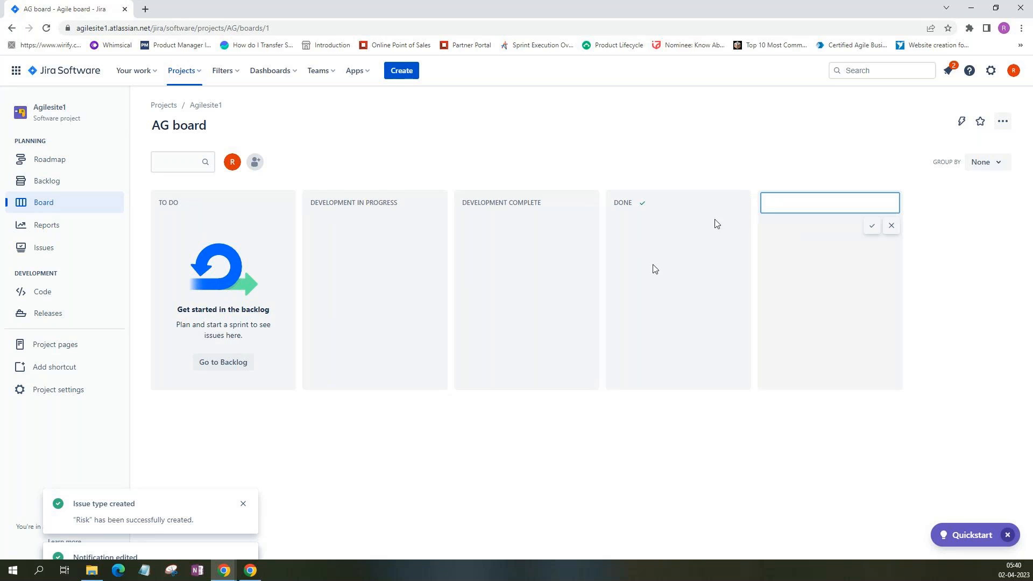
text(Testing)
click(872, 226)
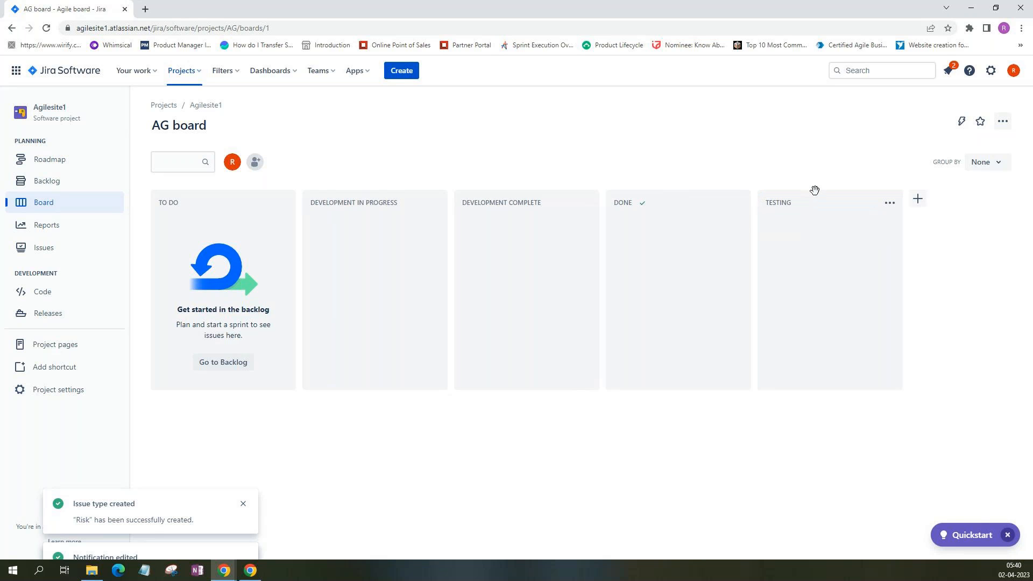
drag(814, 192, 673, 226)
Rename the board's To Do column to Ready for Development.
click(175, 202)
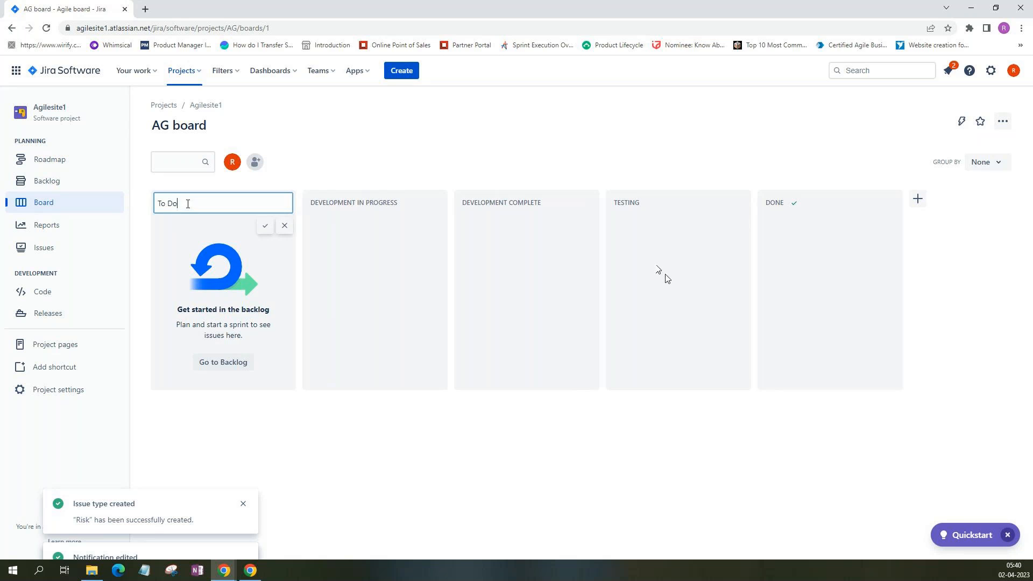
drag(188, 204, 102, 206)
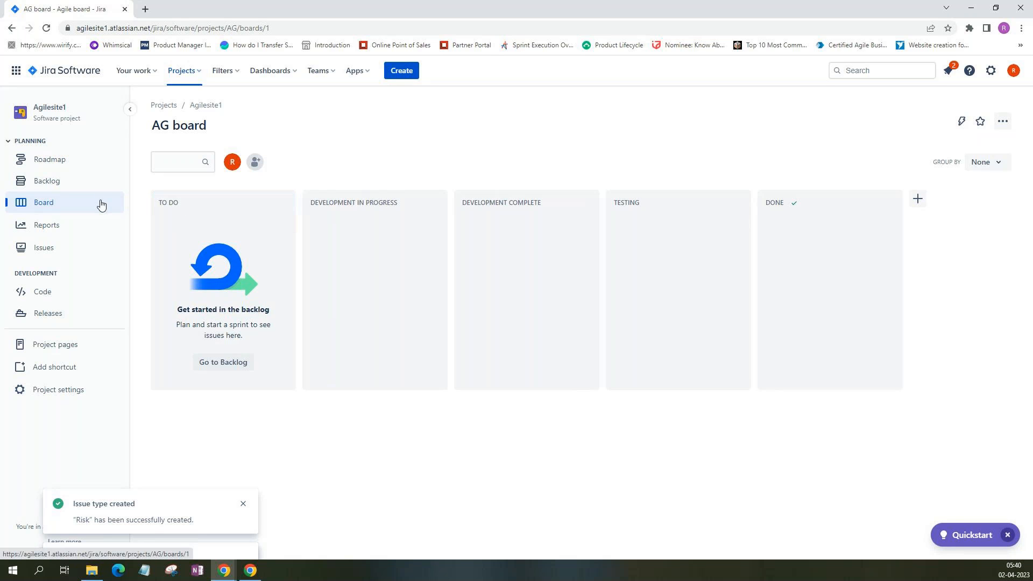
click(186, 202)
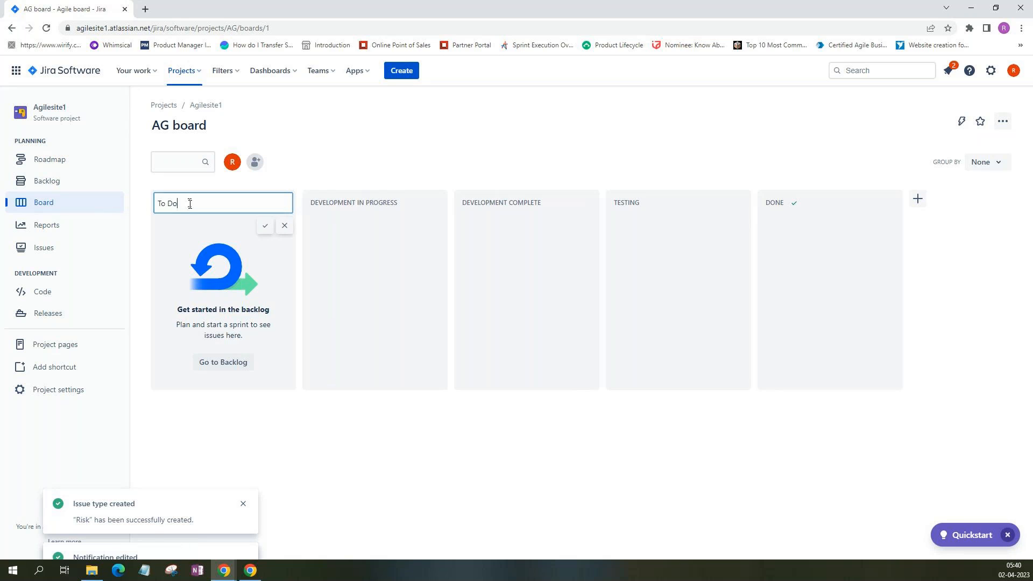
drag(189, 203, 156, 203)
text(Ready for Development)
click(265, 226)
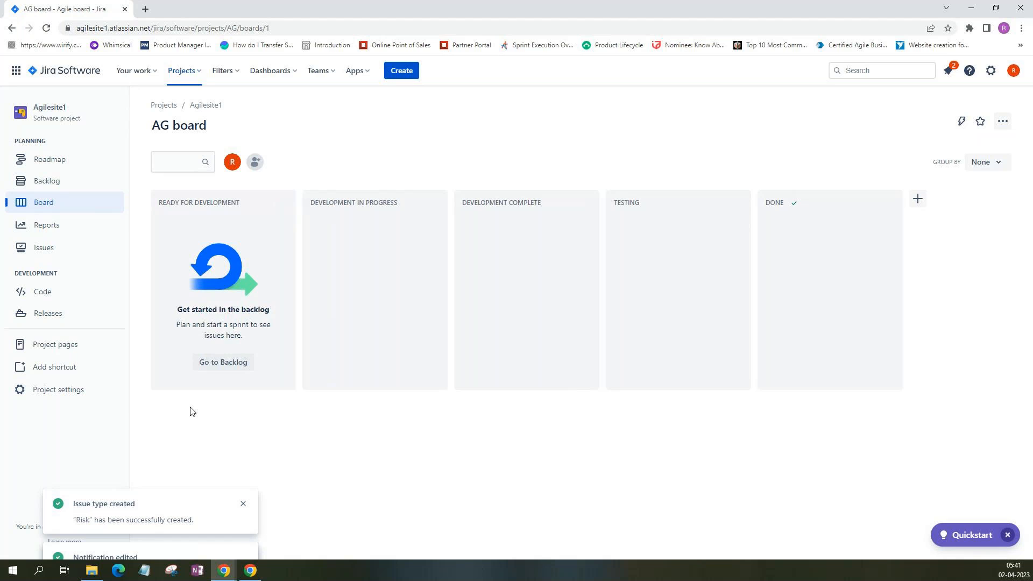
Look through the project's Roadmap, Board and Backlog views.
click(65, 169)
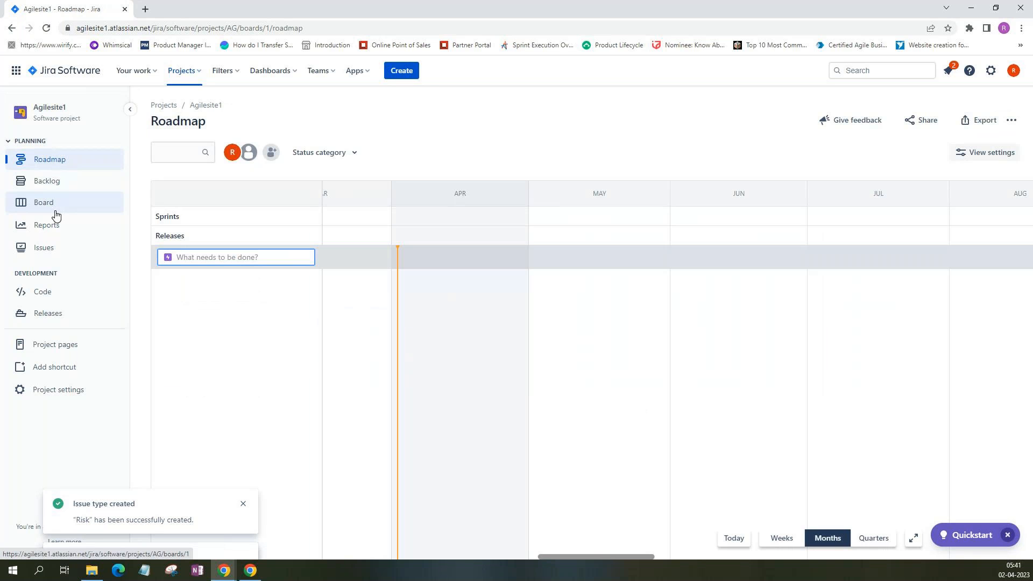
click(54, 210)
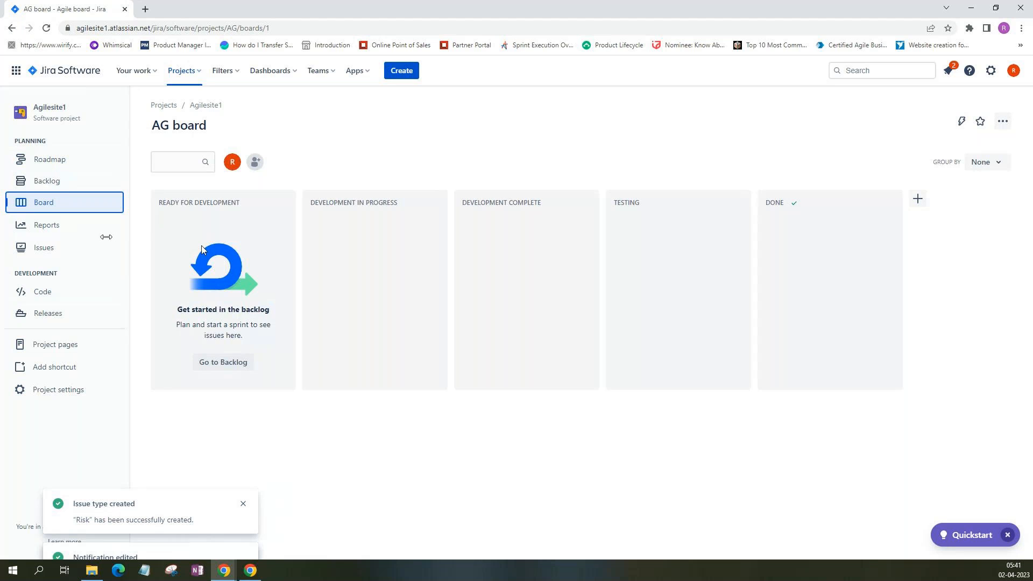
click(46, 160)
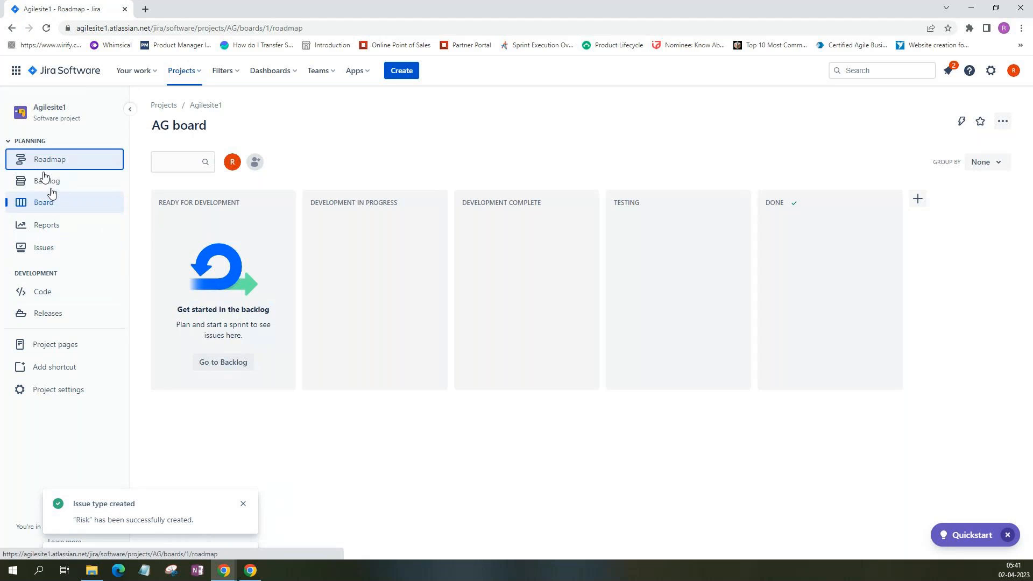
click(50, 182)
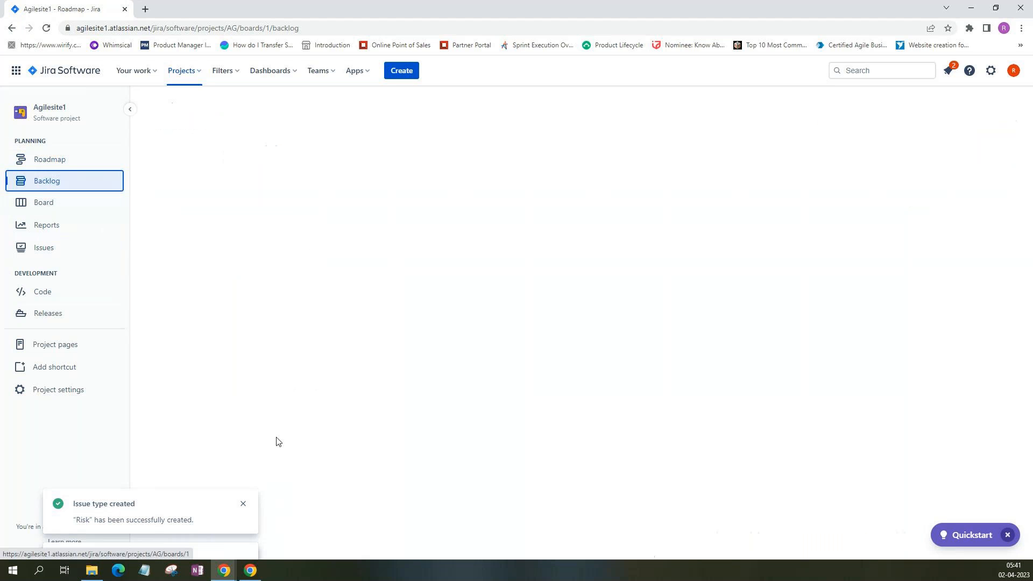
Return to the board and group its issues by Assignee.
click(41, 208)
click(42, 203)
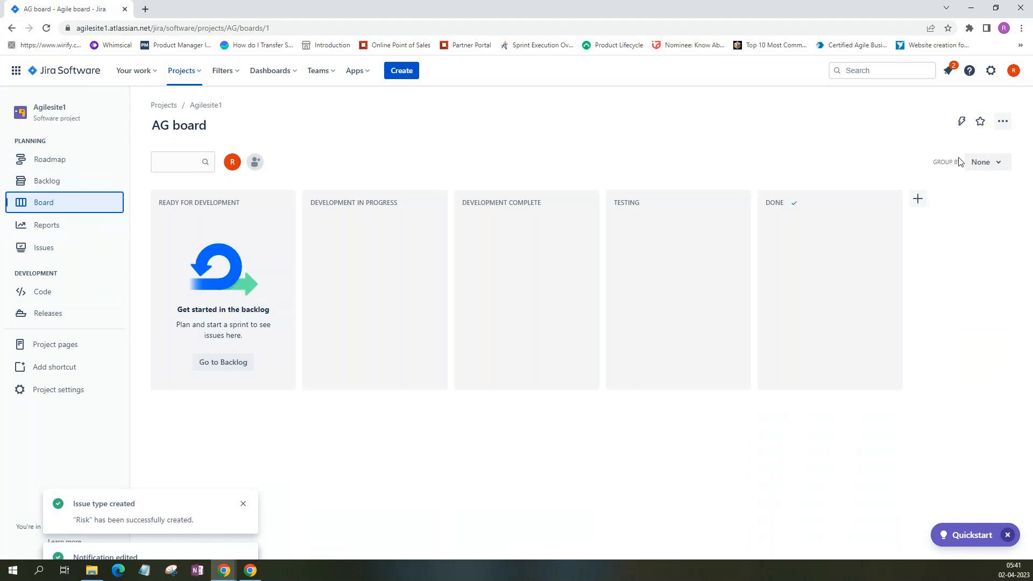
click(976, 164)
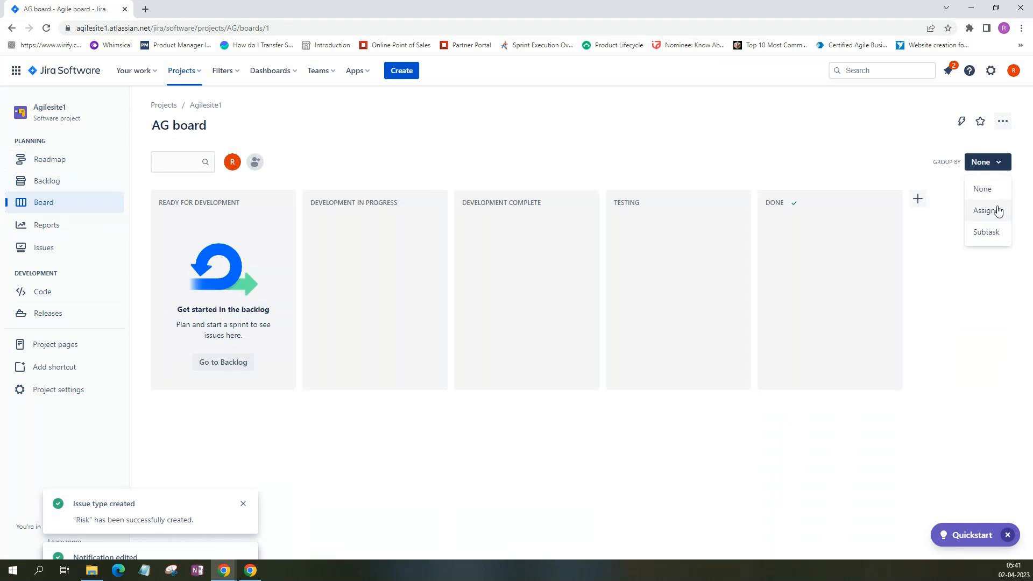
click(995, 212)
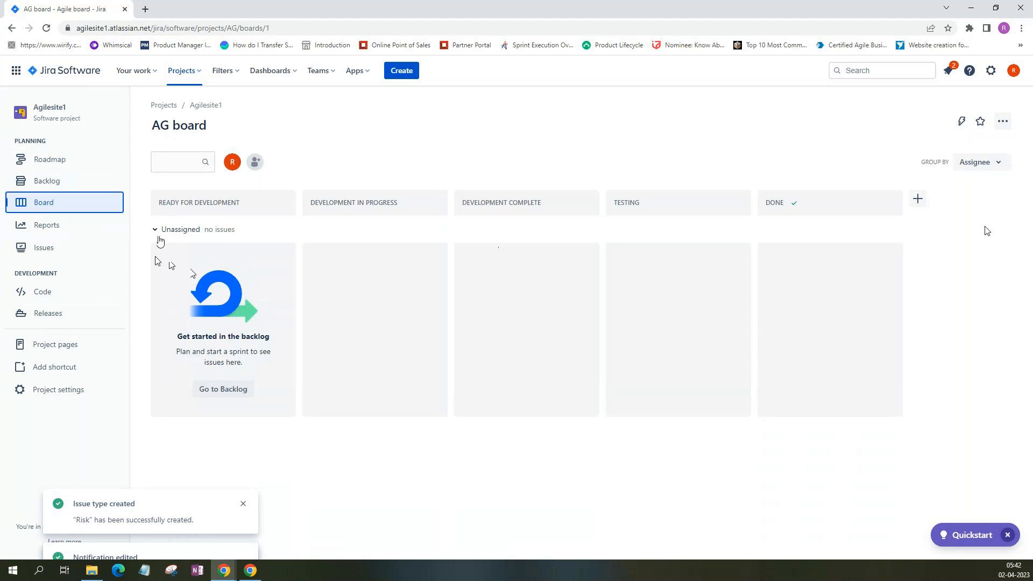
Review the project, type, status and assignee filter options in the project's Issues list and go back to the board.
click(41, 249)
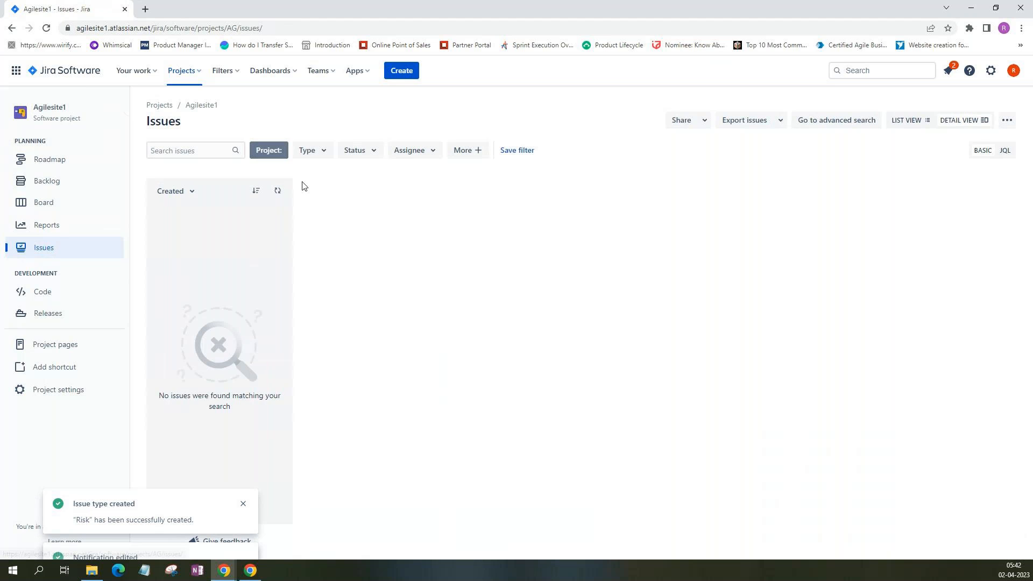
click(306, 153)
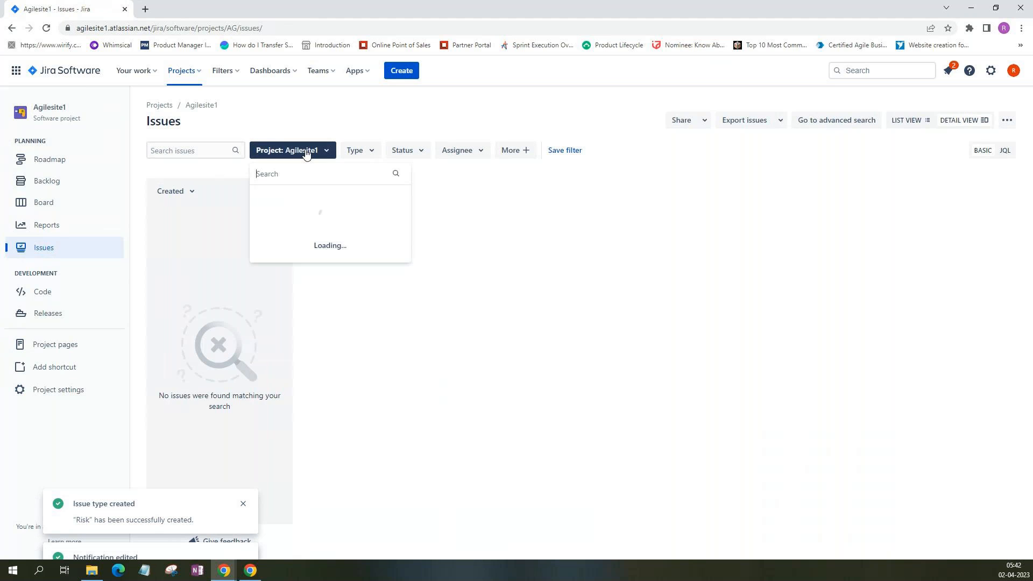
click(358, 152)
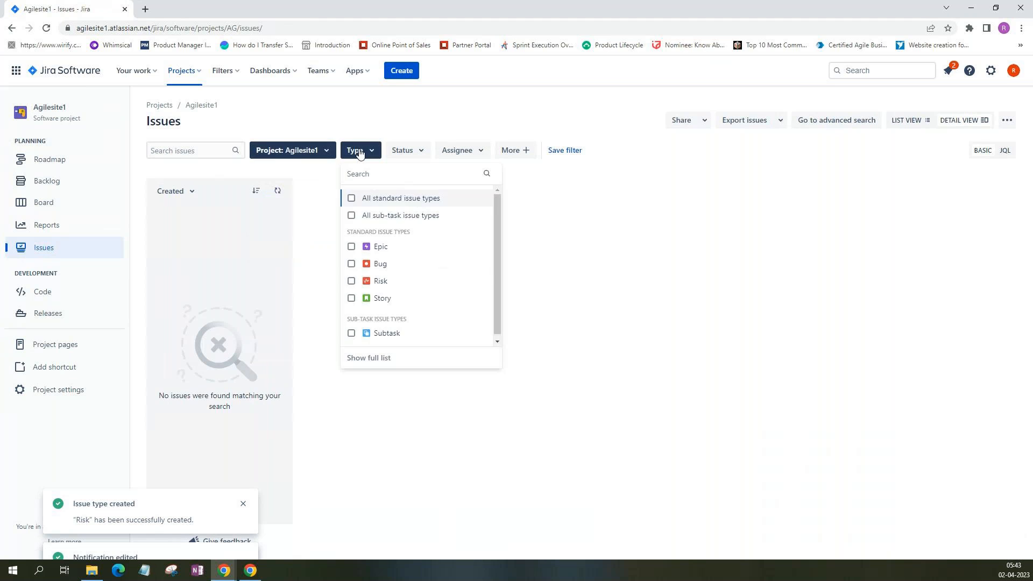
click(419, 154)
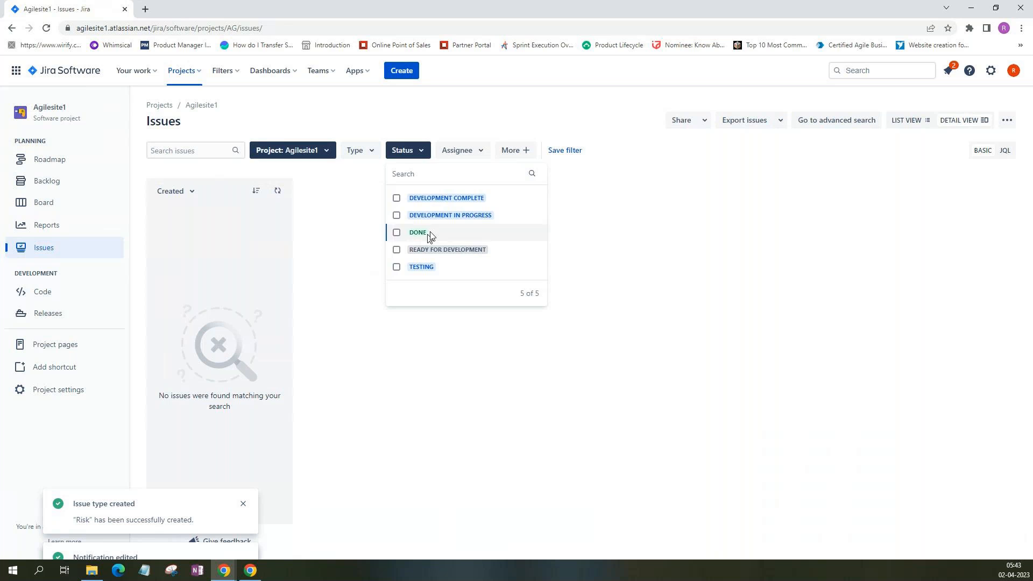
click(457, 150)
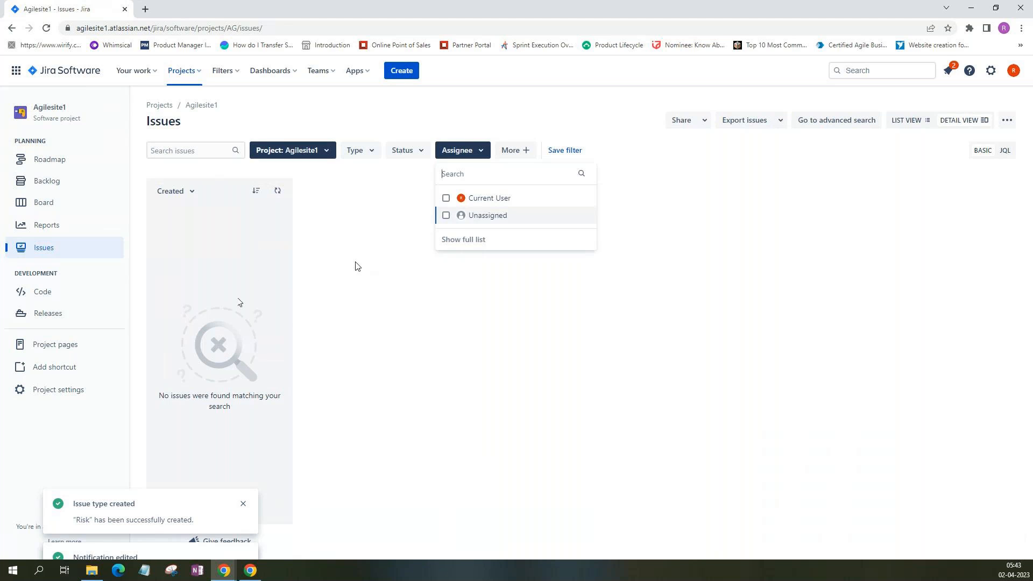
click(446, 362)
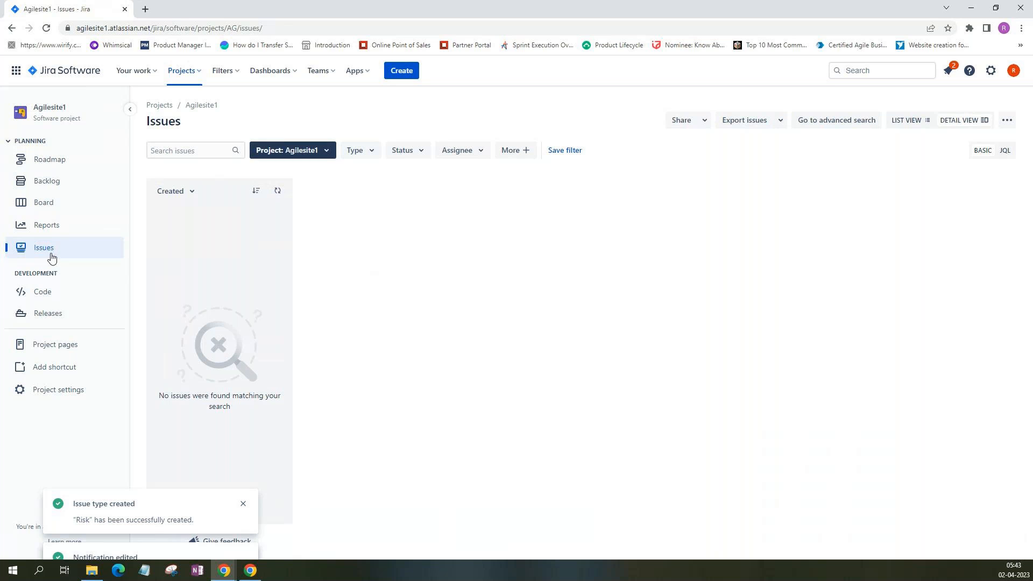
click(45, 180)
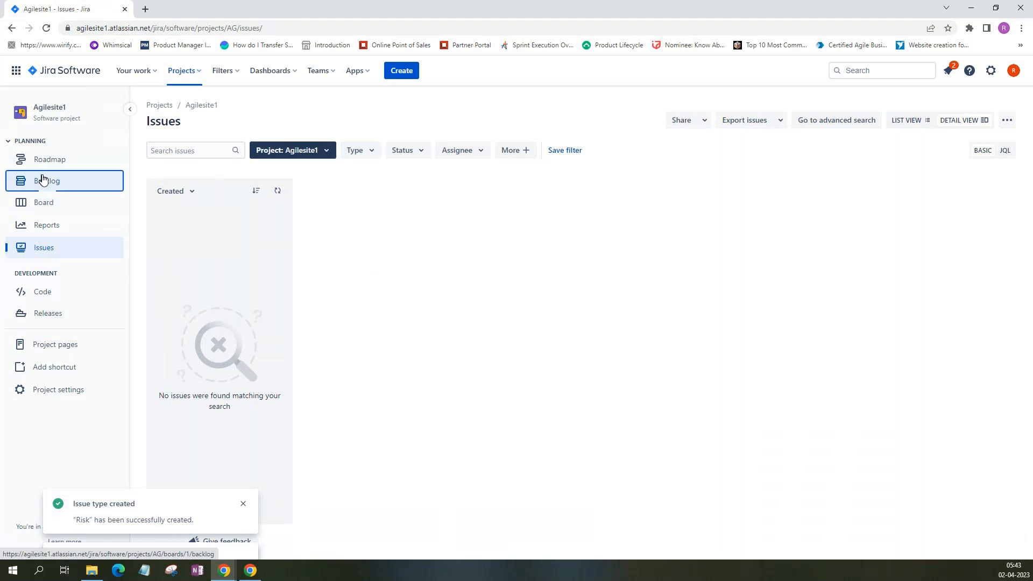
click(42, 203)
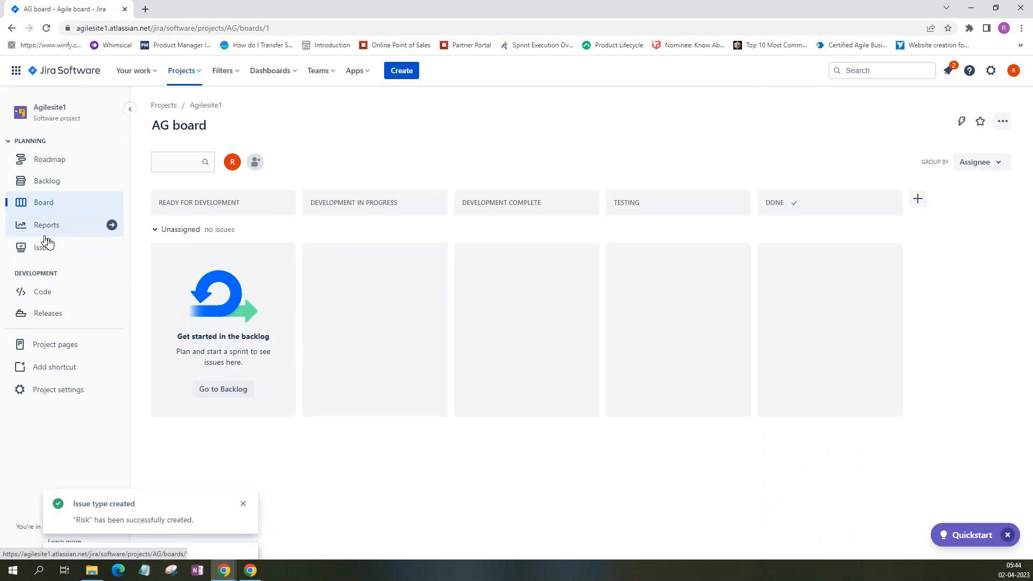
Create an epic named Registration on the project's Roadmap.
click(49, 166)
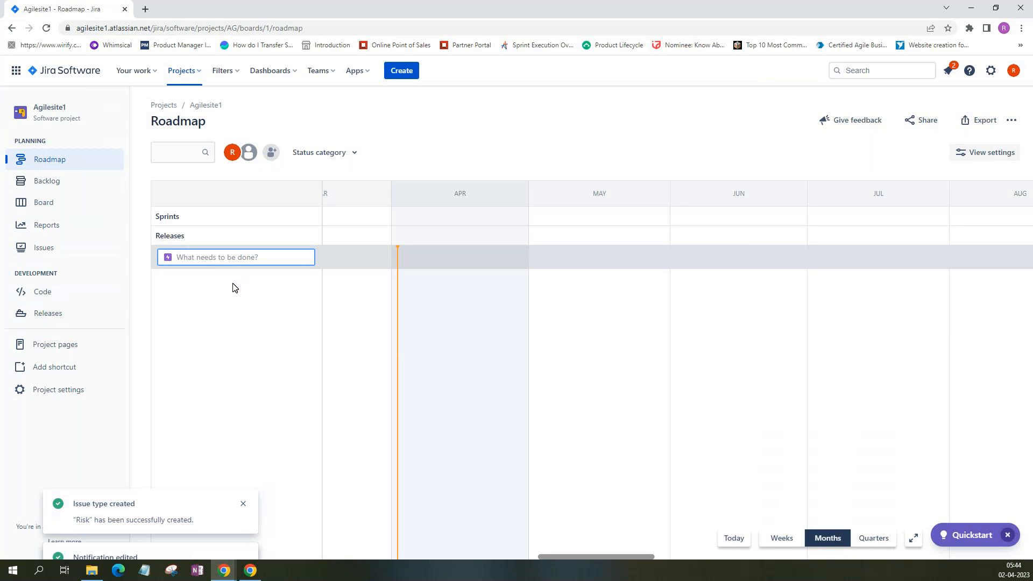
text(Registration)
key(Return)
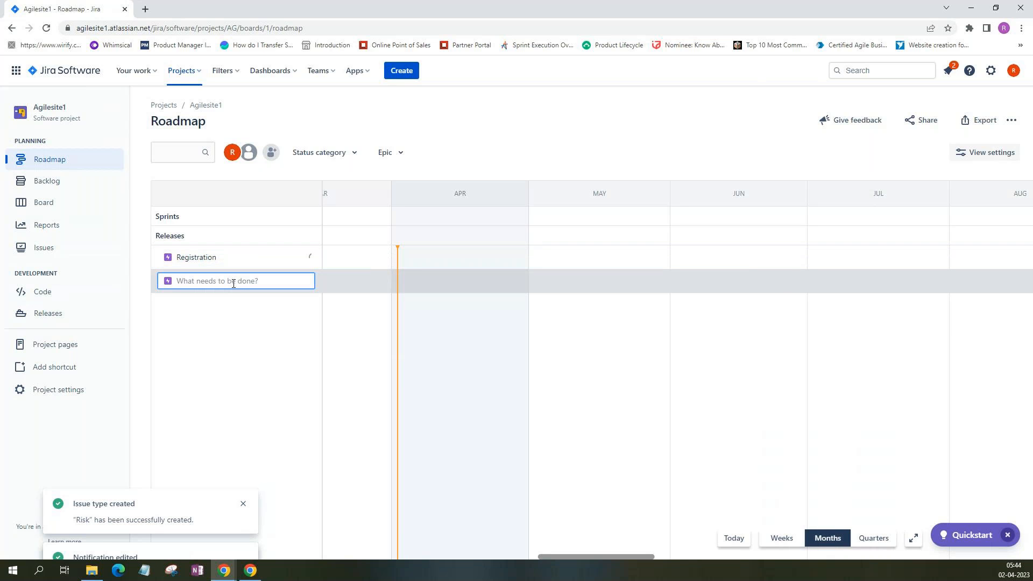
Add the epics Login, Search and Filter, Order management and Payments to the roadmap.
text(Login)
key(Return)
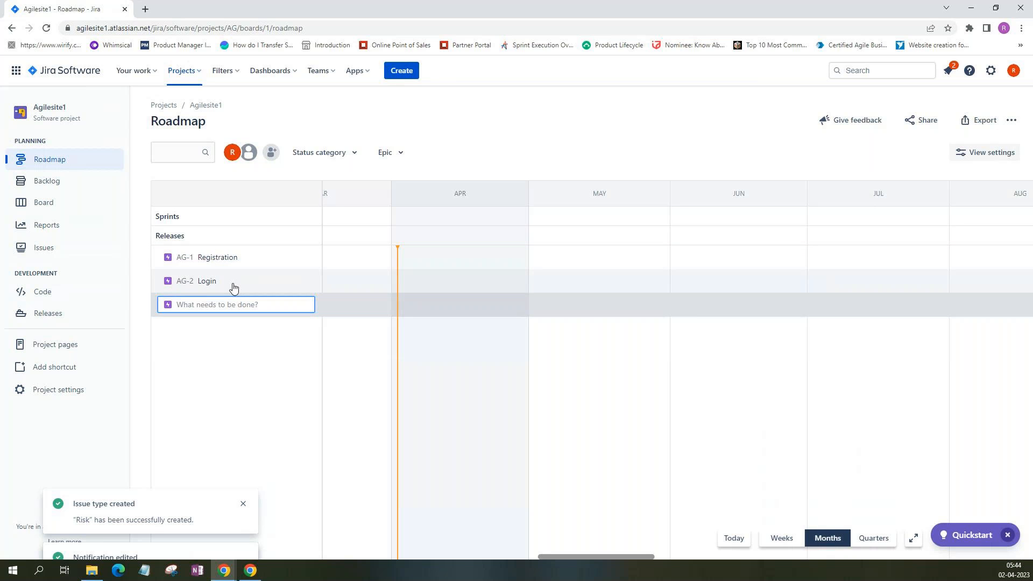
text(Search and Filter)
key(Return)
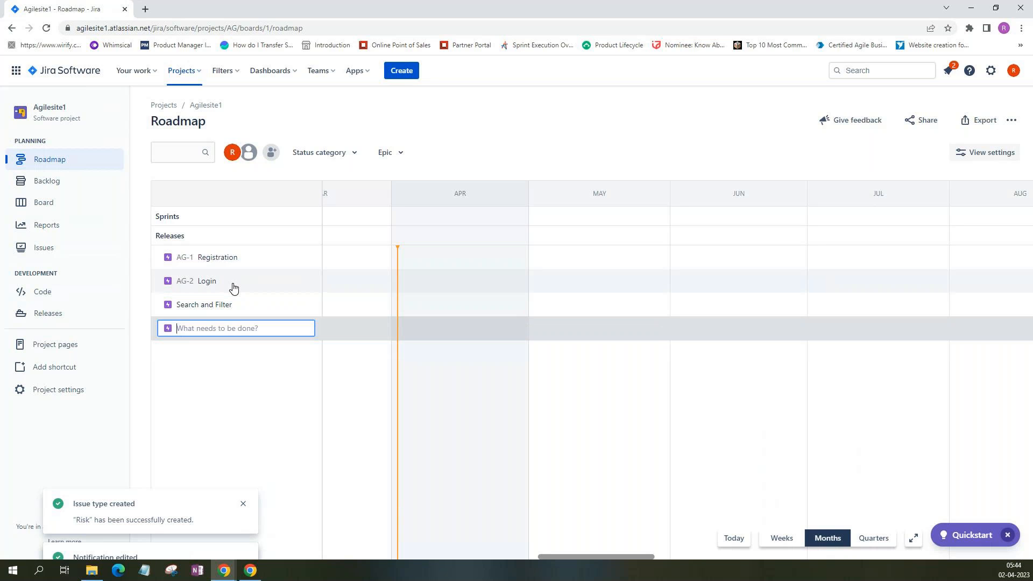
text(O)
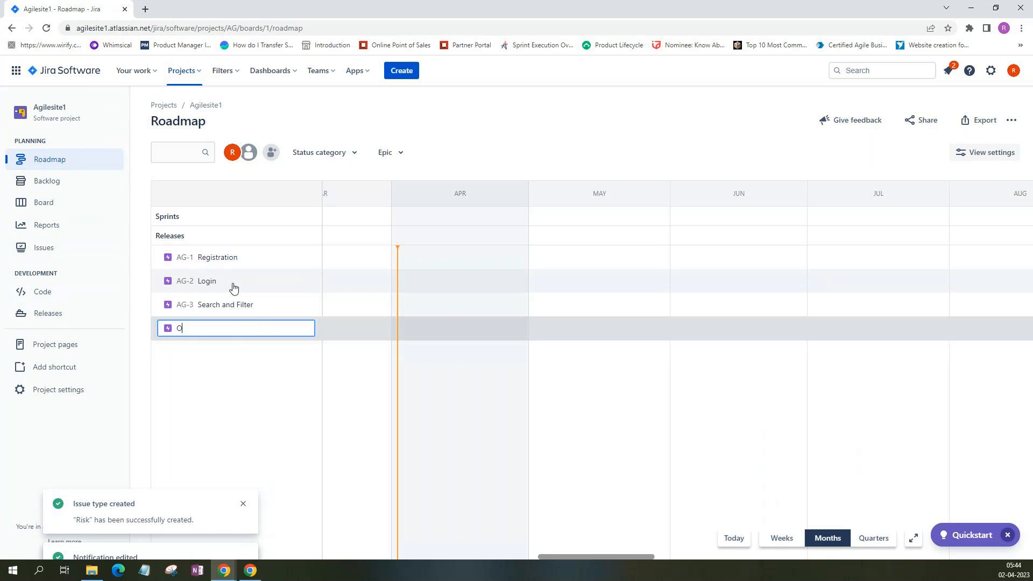
text(rder management)
key(Return)
text(Payments)
key(Return)
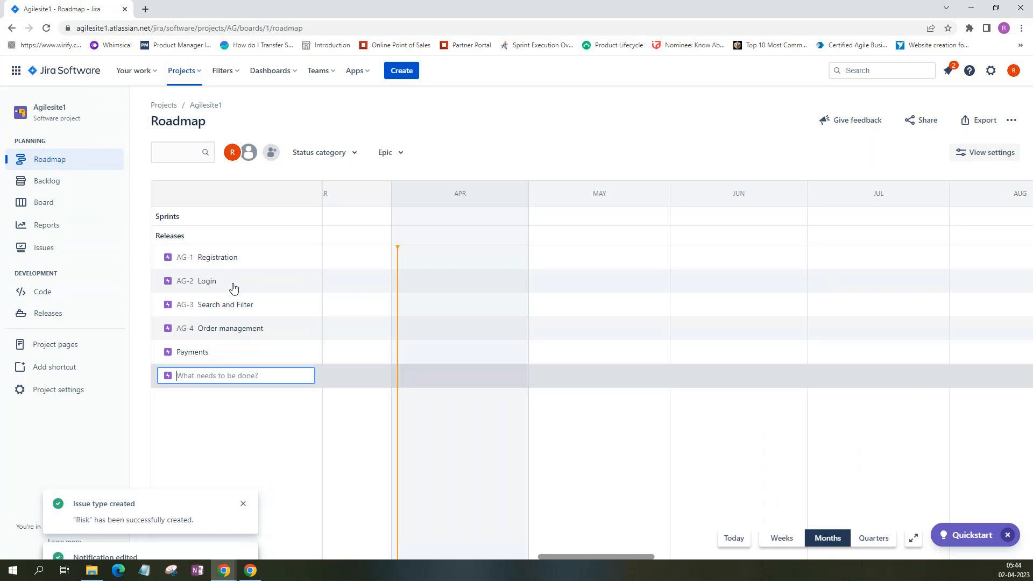
Add the epics Order Tracking, Settings and Customer SUpport to the roadmap.
text(Order T)
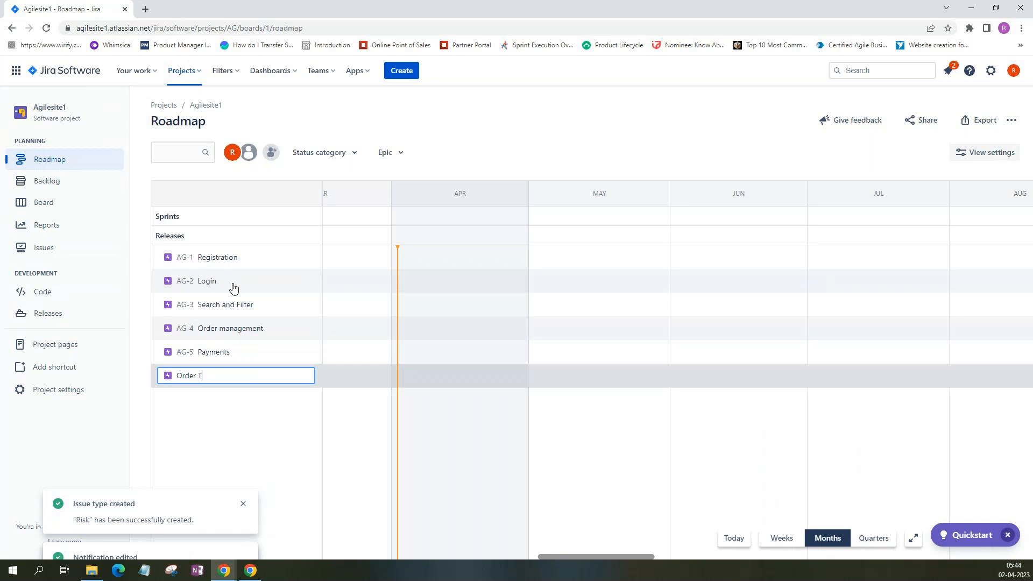
text(racking)
key(Return)
text(Settings)
key(Return)
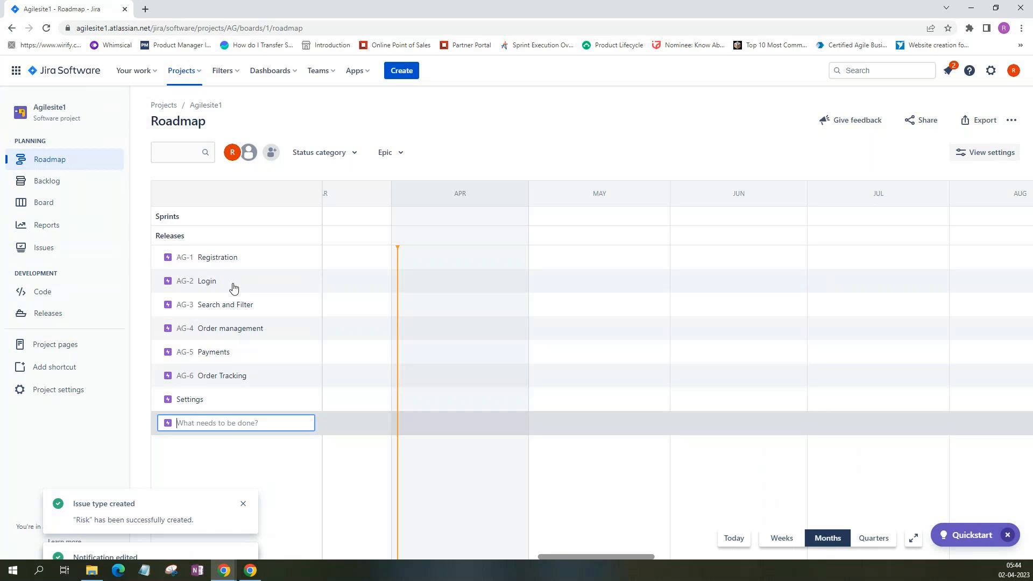
text(Customer SUpport)
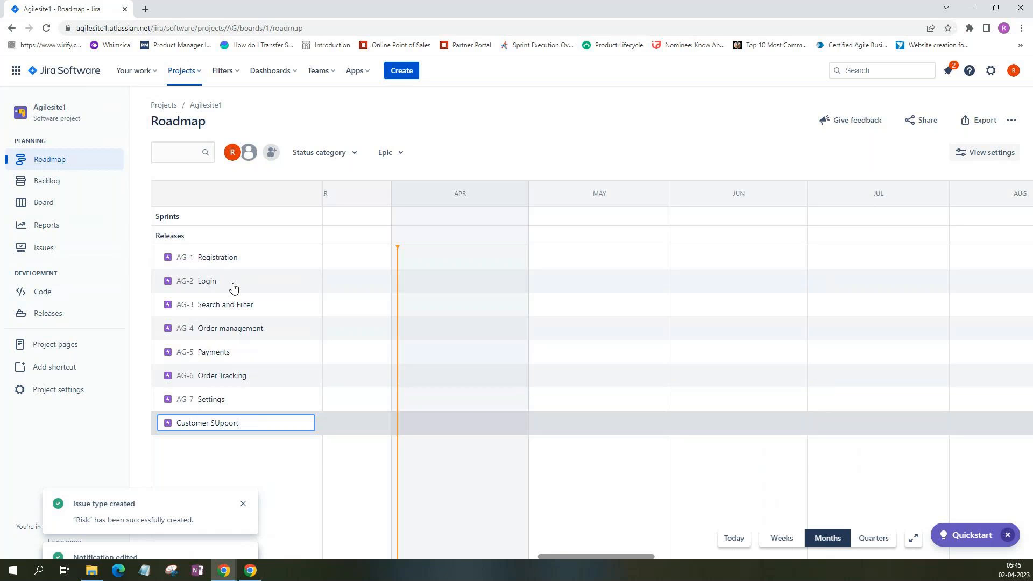
key(Return)
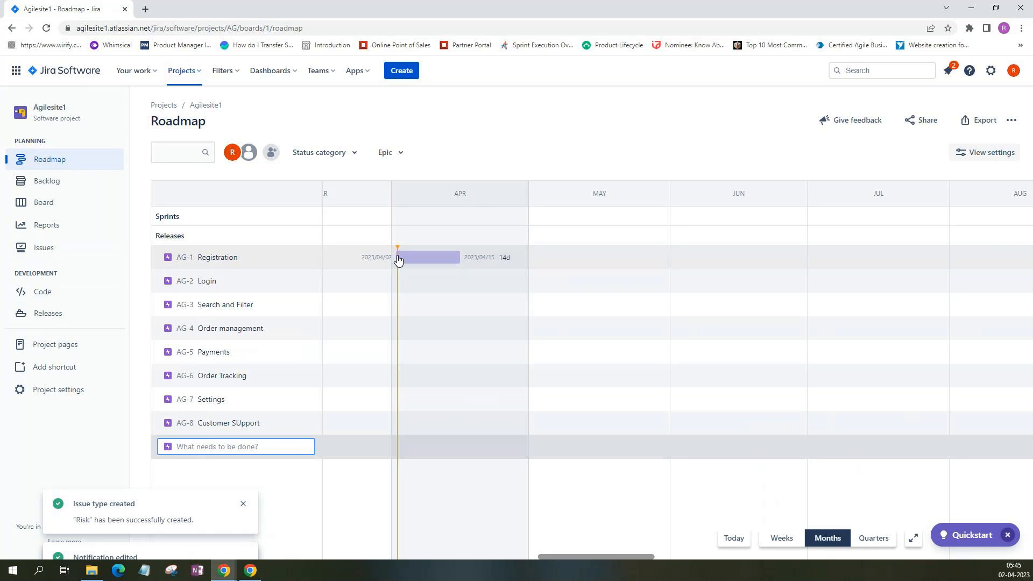
Schedule Registration from 2023/04/02 to the end of April and Login from 2023/04/17 to about mid-May on the timeline.
click(433, 262)
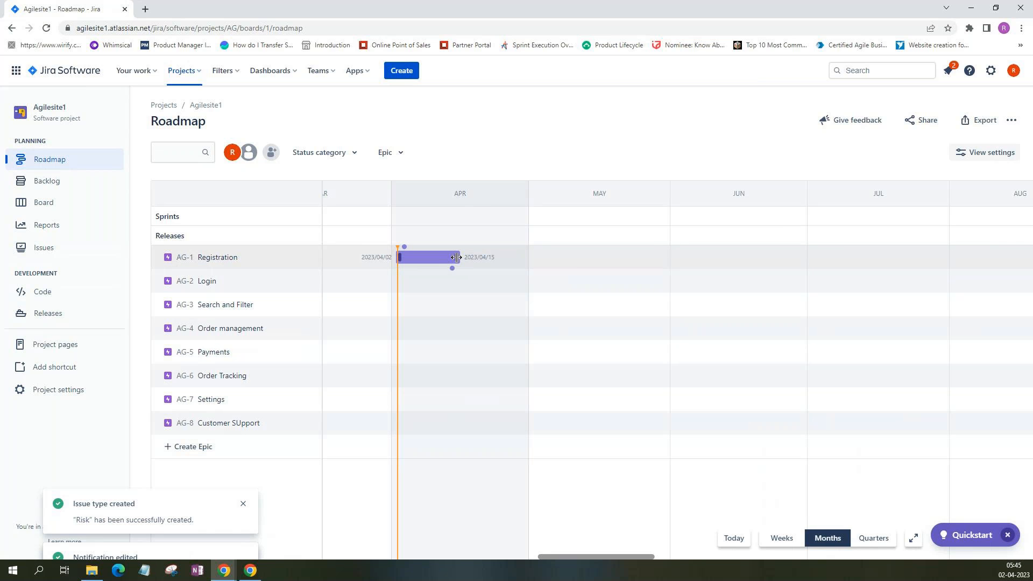
drag(462, 259, 530, 258)
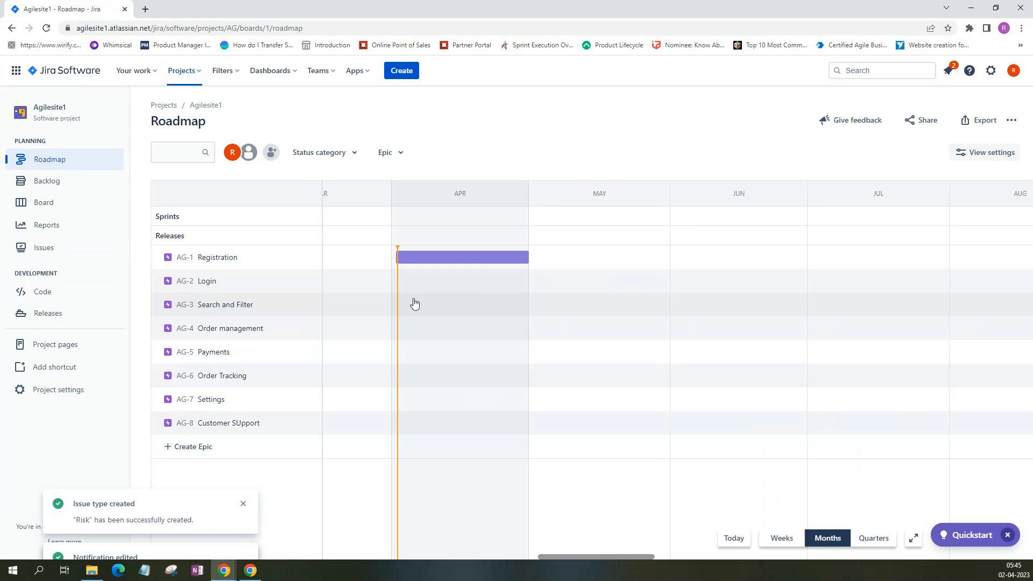
click(471, 282)
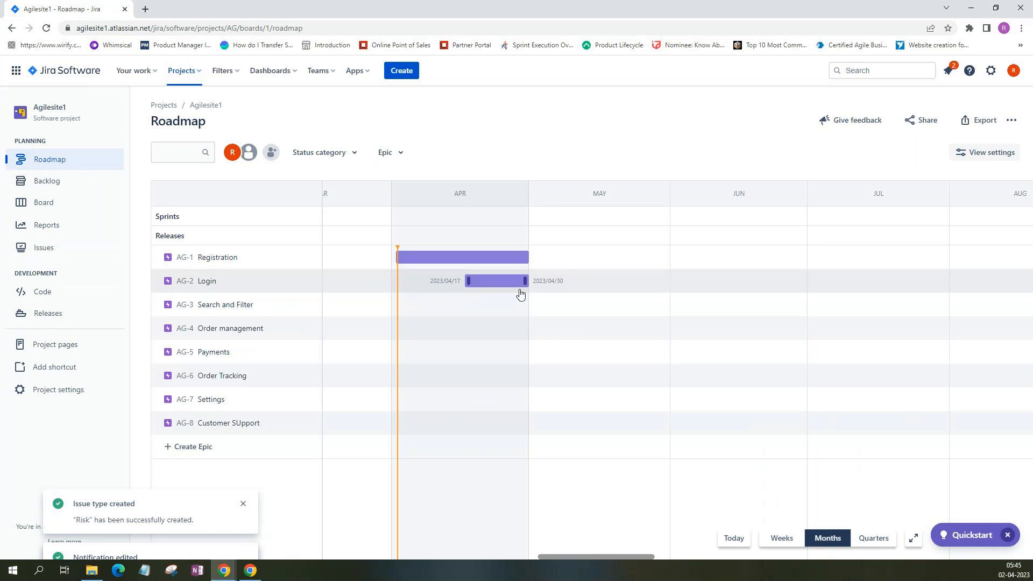
drag(525, 285, 605, 286)
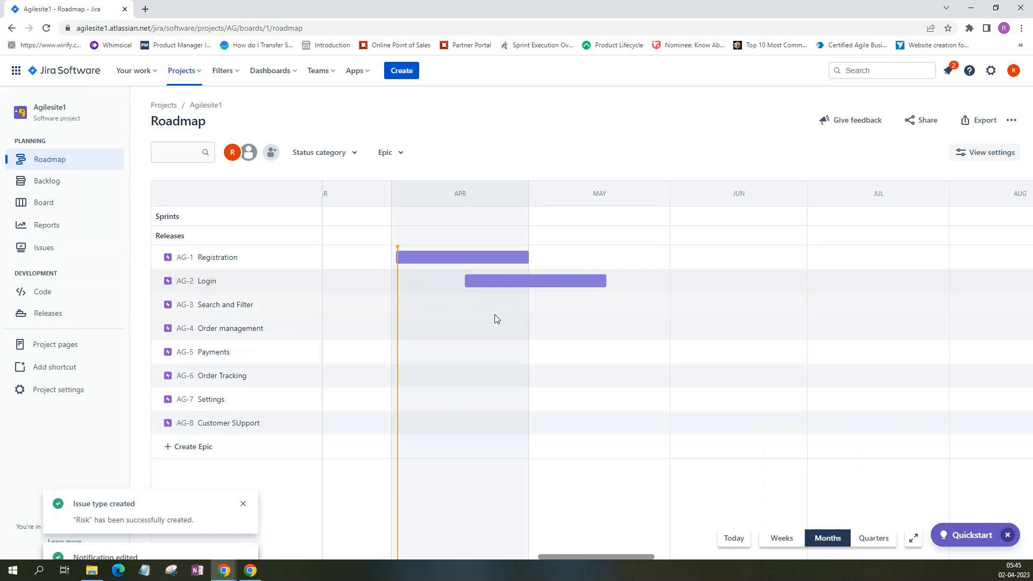
Schedule Search and Filter from the start of May to early June, and Order management from mid-May to 2023/06/30.
click(532, 307)
drag(589, 306, 702, 306)
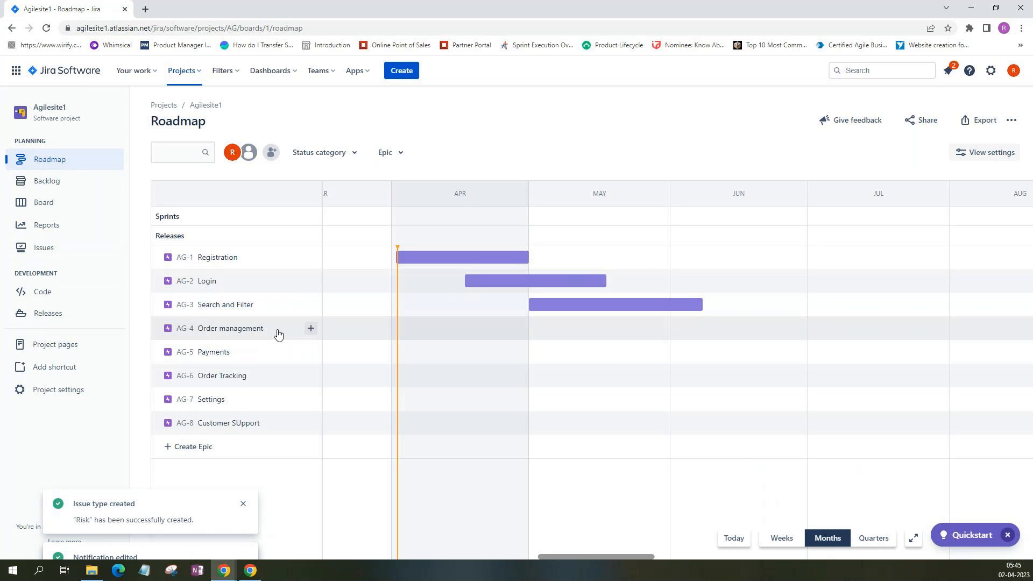
click(611, 333)
click(609, 331)
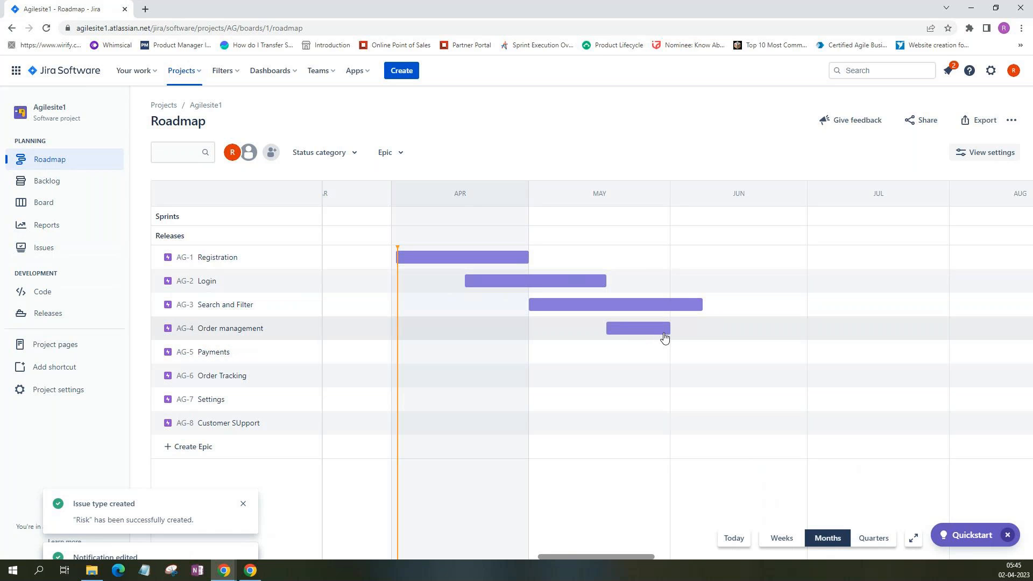
drag(670, 329, 804, 339)
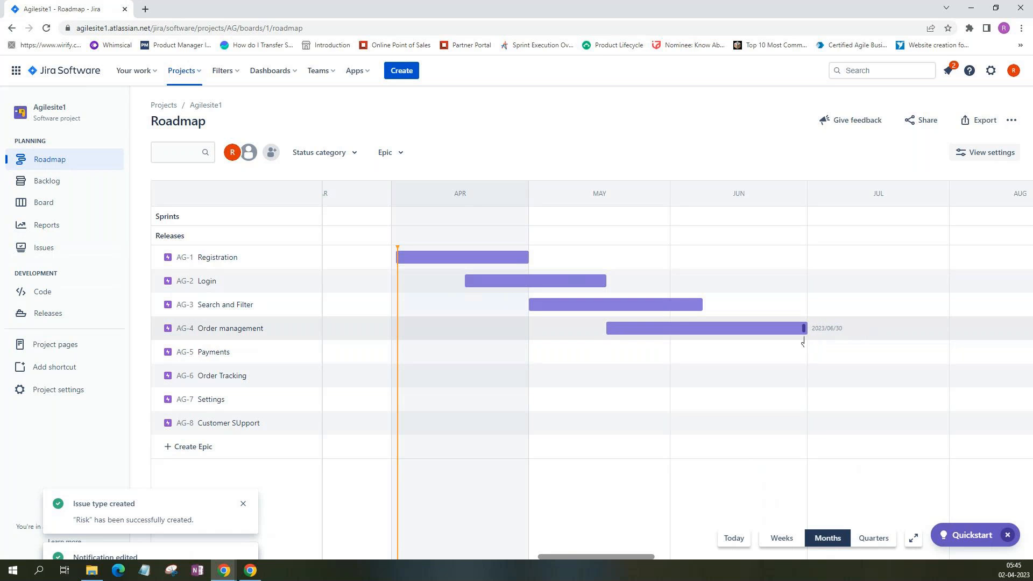
Schedule Payments from early June to the end of June, and Order Tracking from 2023/07/01 to the end of July.
click(705, 355)
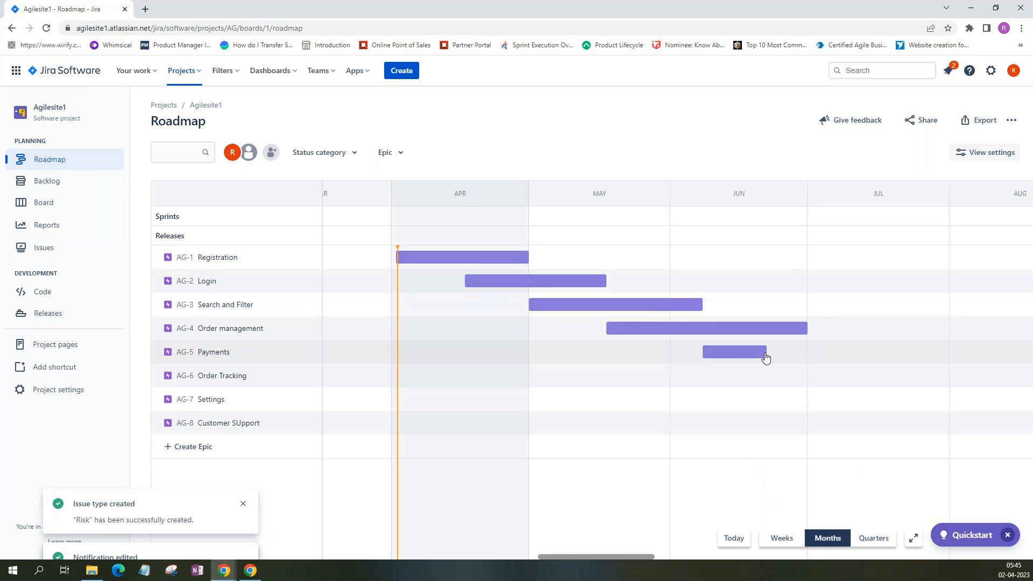
drag(764, 353, 806, 356)
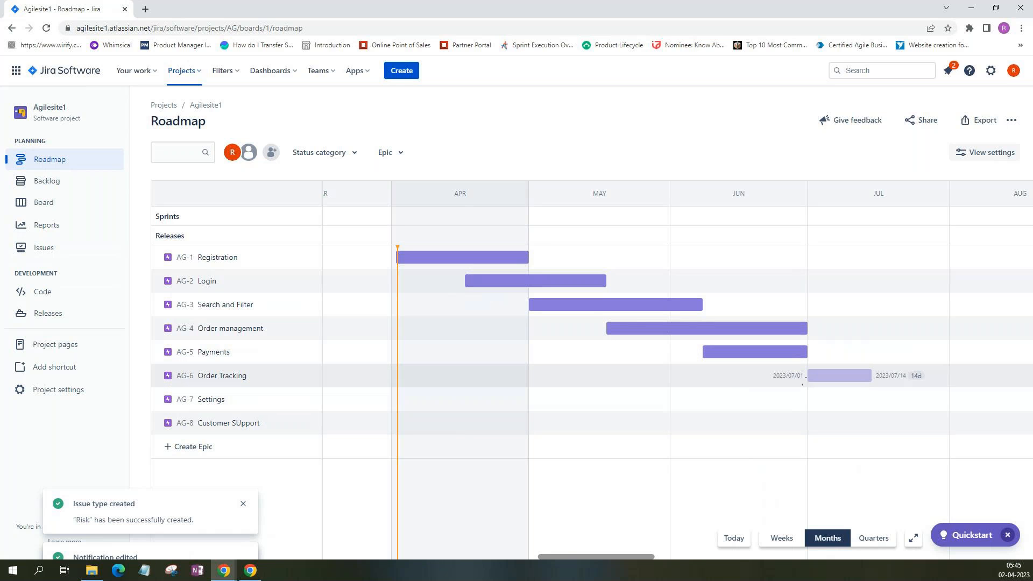
click(809, 377)
drag(868, 377, 948, 389)
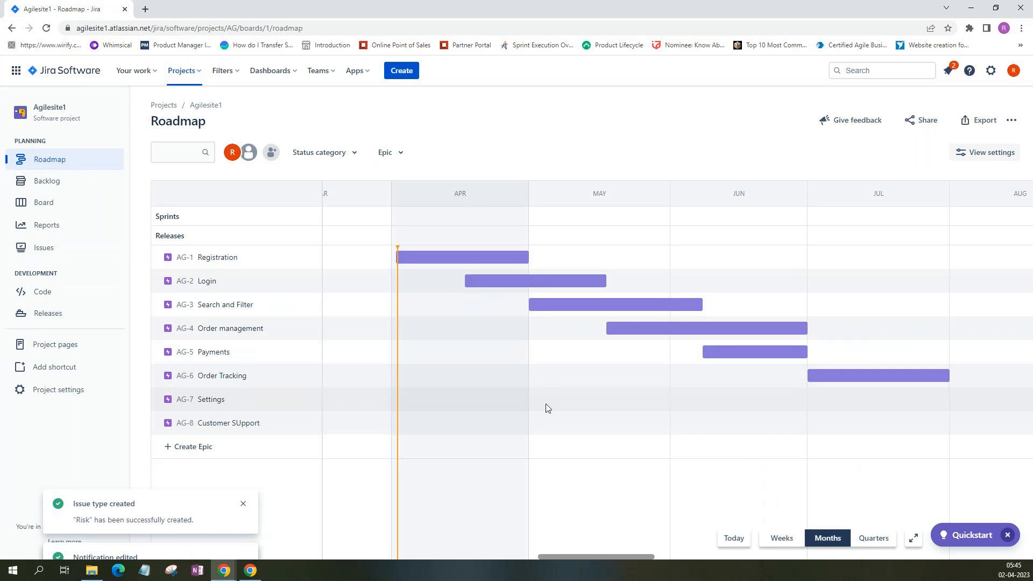
Schedule Settings from the start of July to about mid-July, and Customer SUpport from 2023/07/18 to about mid-August.
click(811, 401)
drag(871, 401, 885, 400)
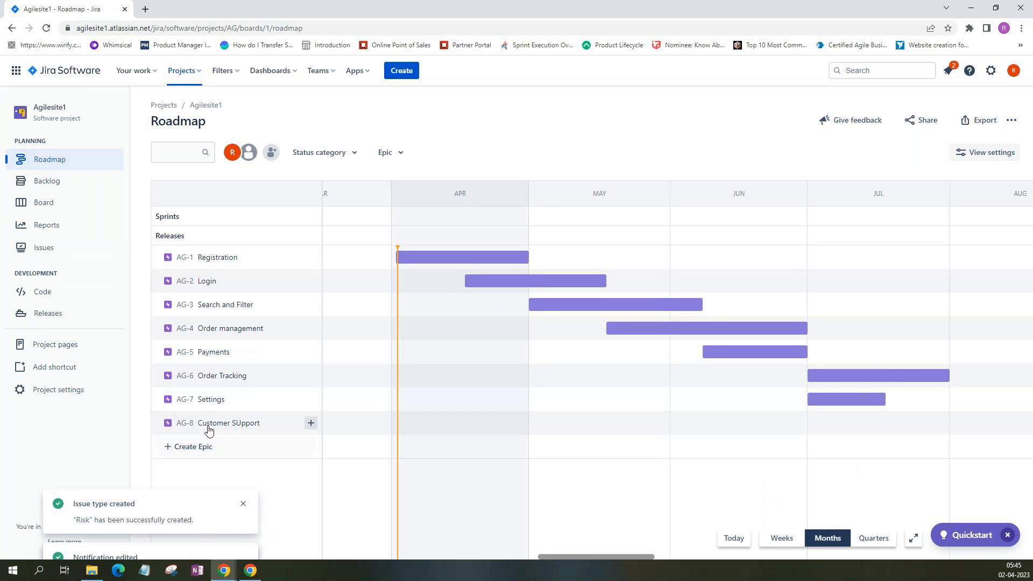
click(887, 428)
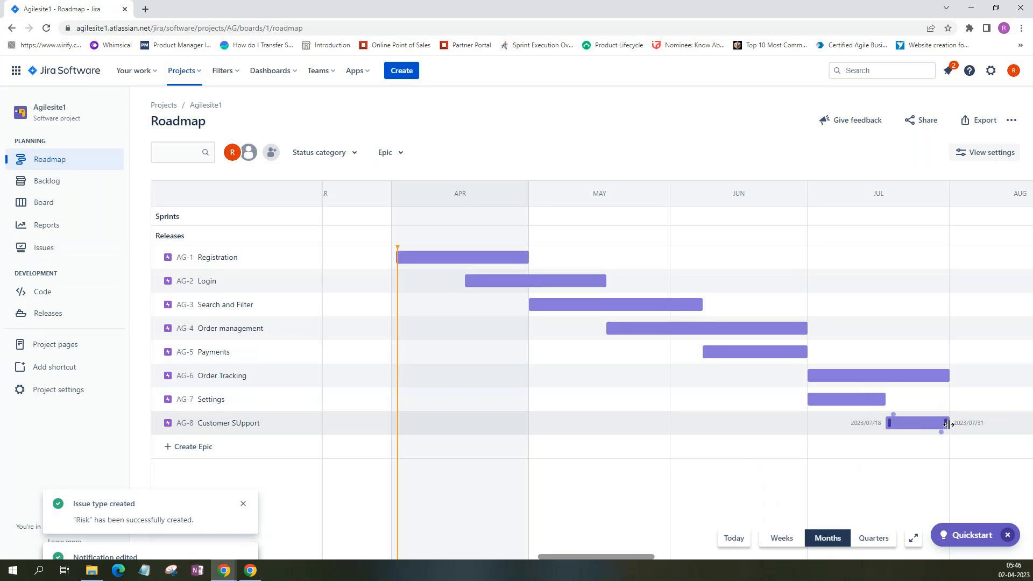
drag(950, 423, 1002, 423)
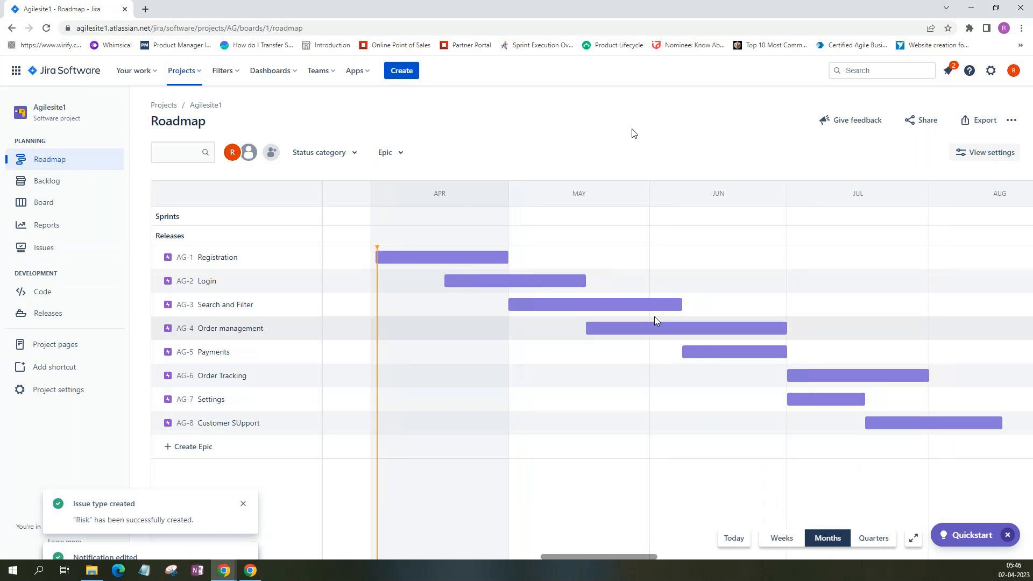
Compare the roadmap timeline in weeks, months and quarters, ending on the Quarters scale.
click(769, 540)
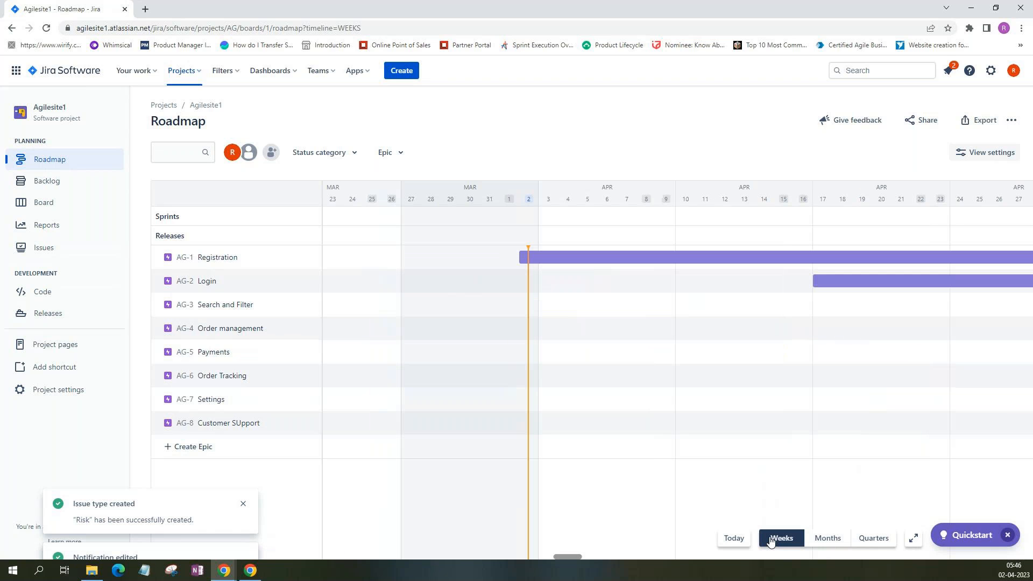
click(826, 539)
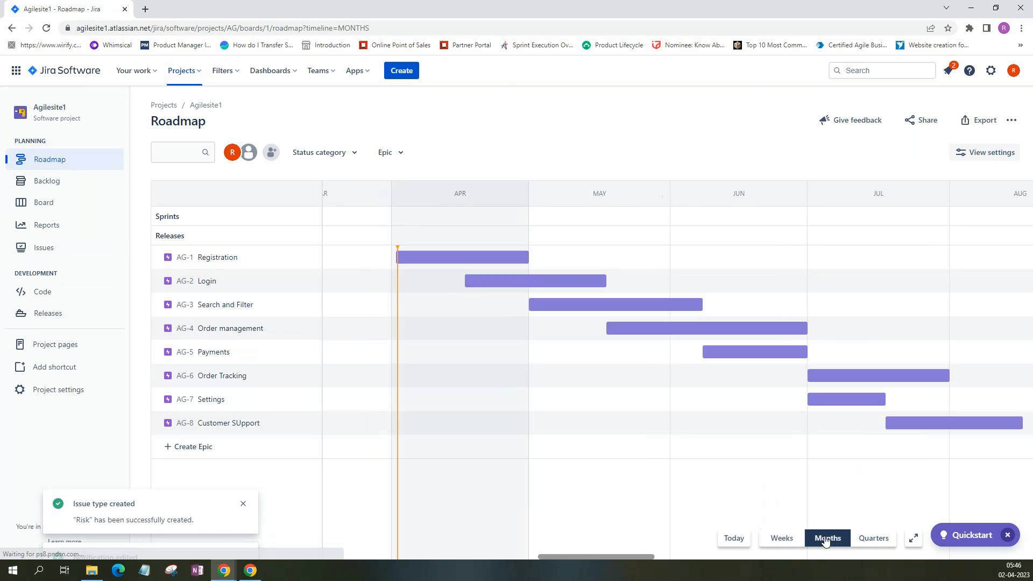
click(873, 538)
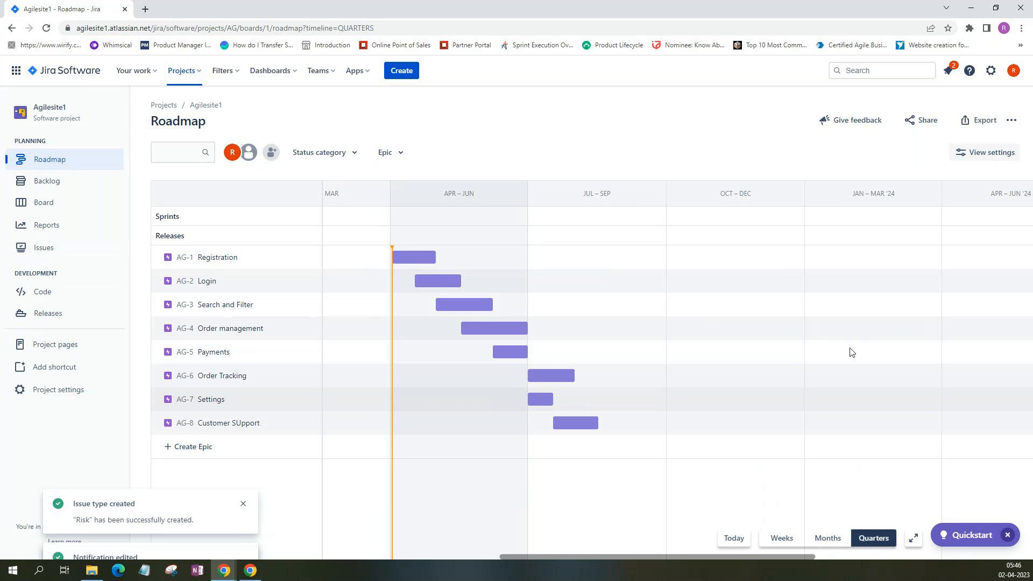
Export the roadmap as an image in the Quarters timeline view, inspect the exported picture and return to the roadmap.
click(977, 121)
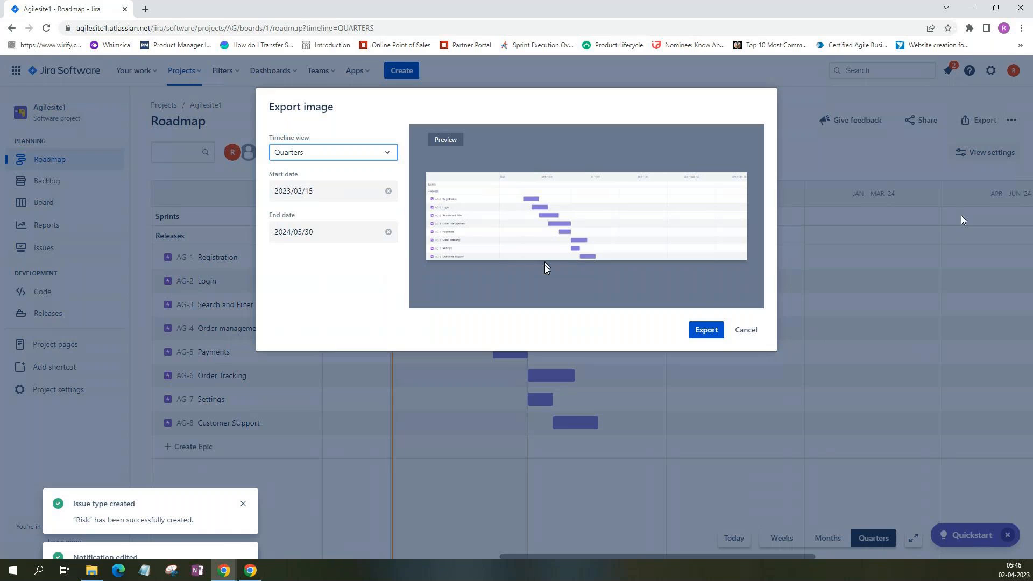
click(714, 333)
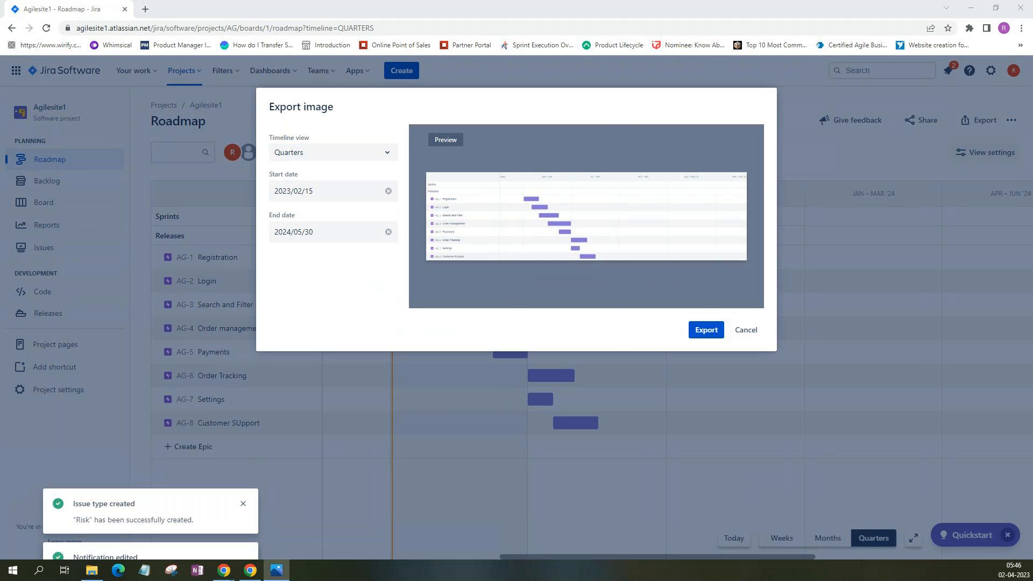
drag(396, 106, 544, 104)
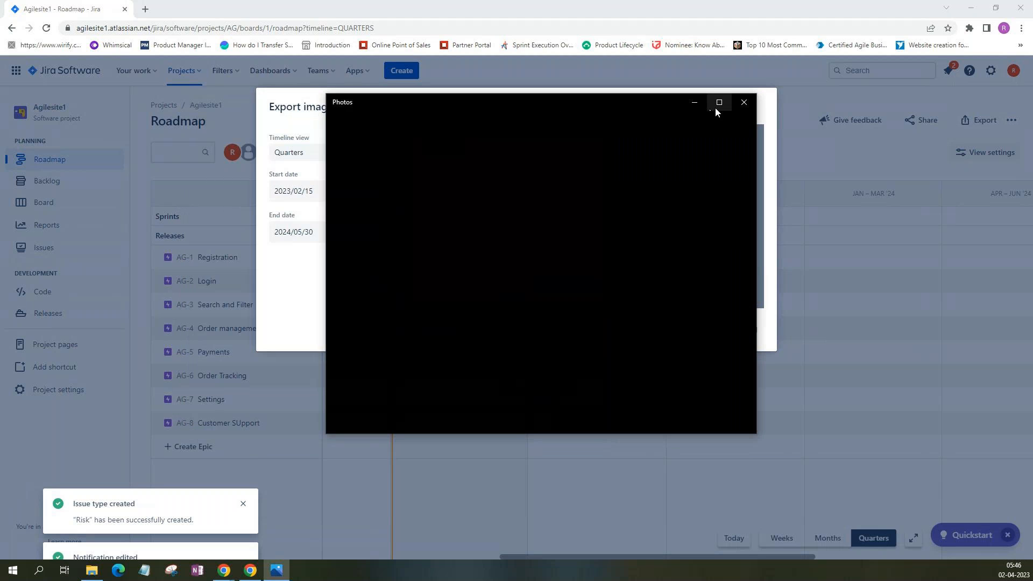
click(717, 103)
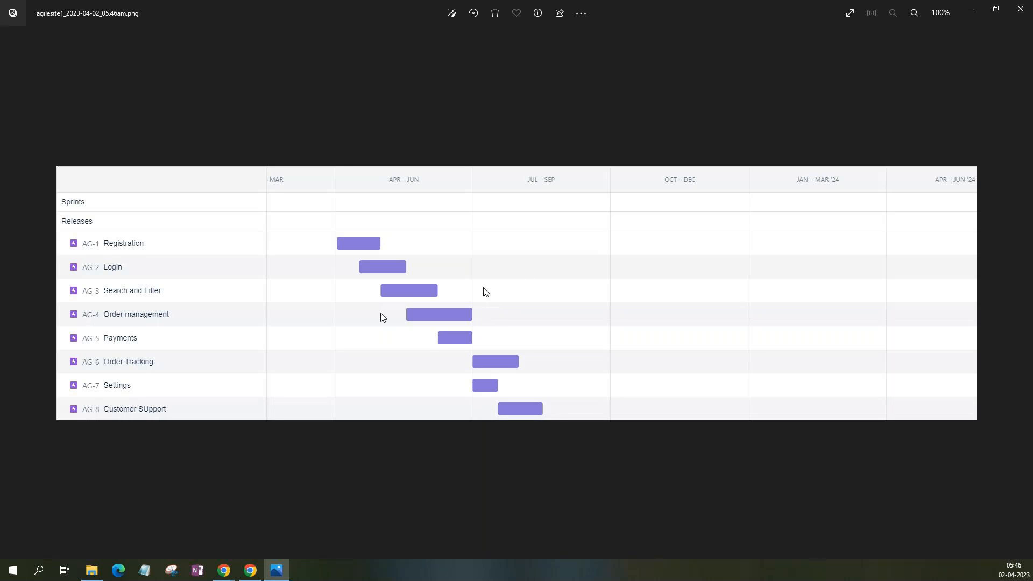
scroll(385, 315, up, 1)
scroll(385, 315, up, 1)
scroll(385, 315, down, 2)
click(1021, 8)
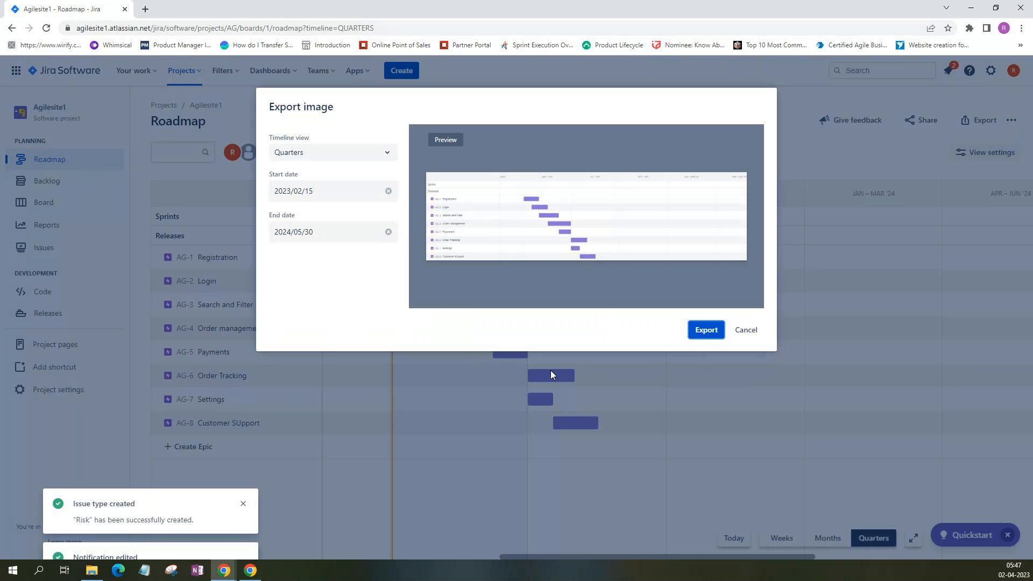
click(748, 332)
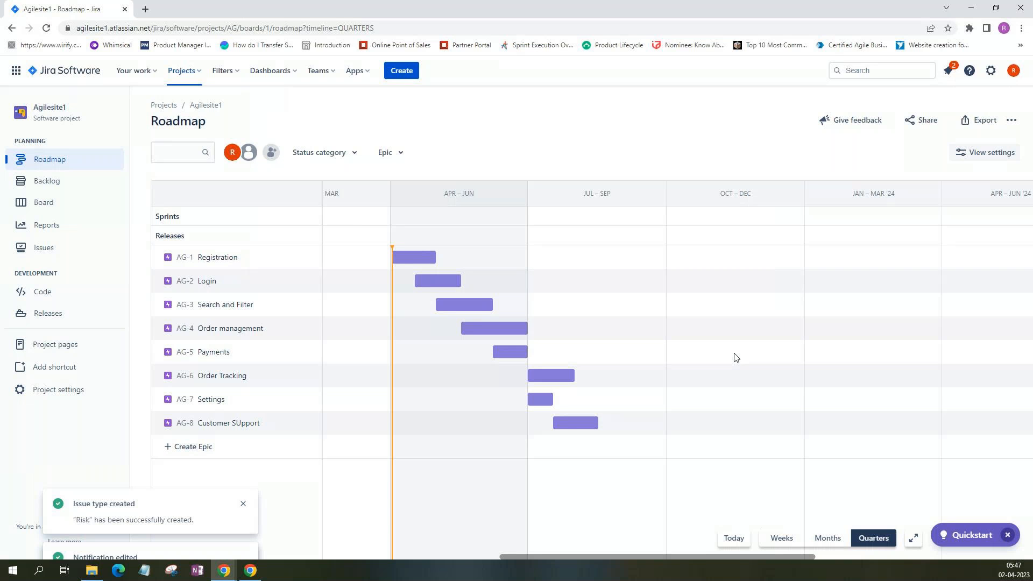
Switch the roadmap timeline back to Months and dismiss the leftover notification messages.
click(822, 539)
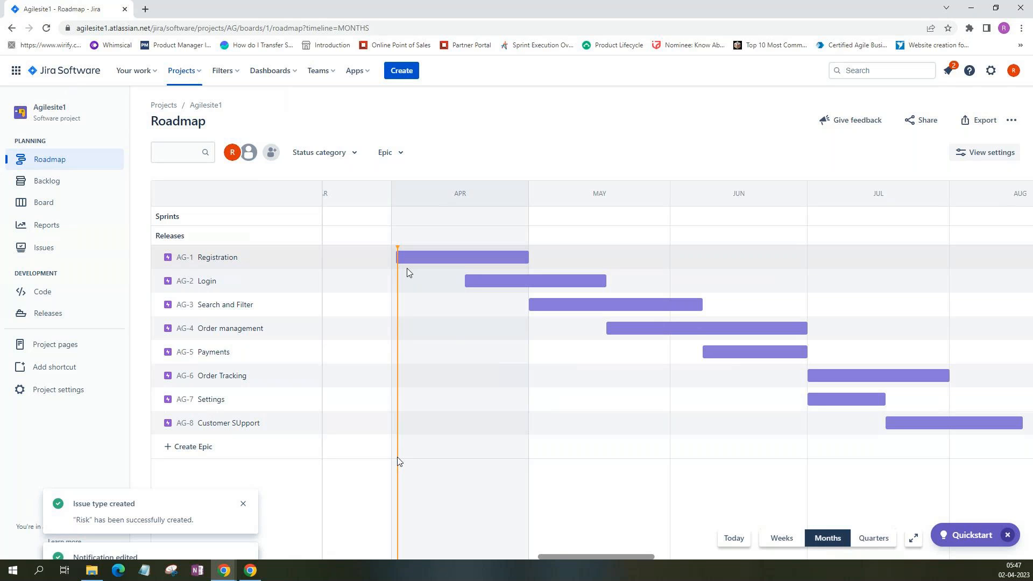
click(244, 504)
click(244, 505)
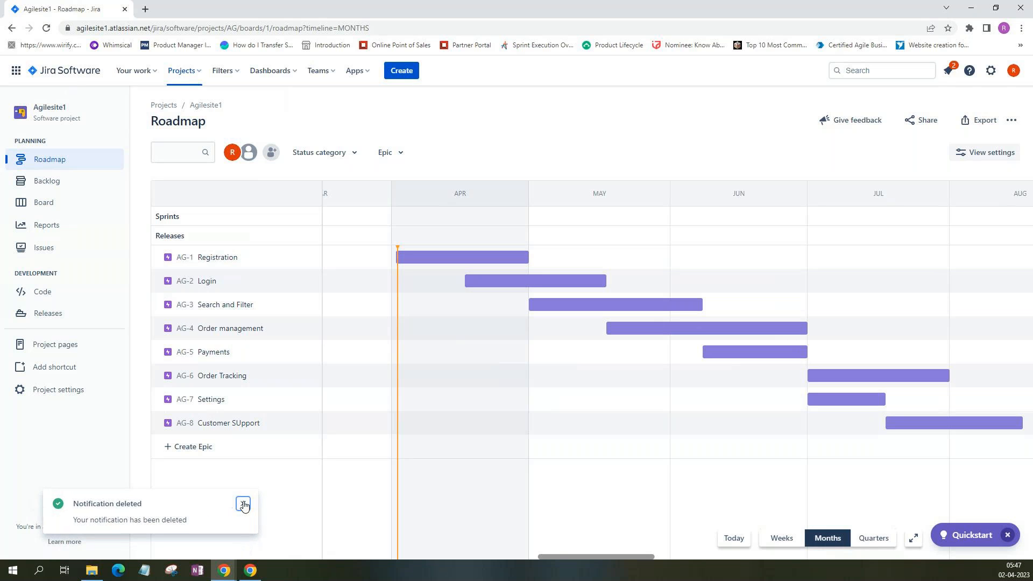
click(243, 505)
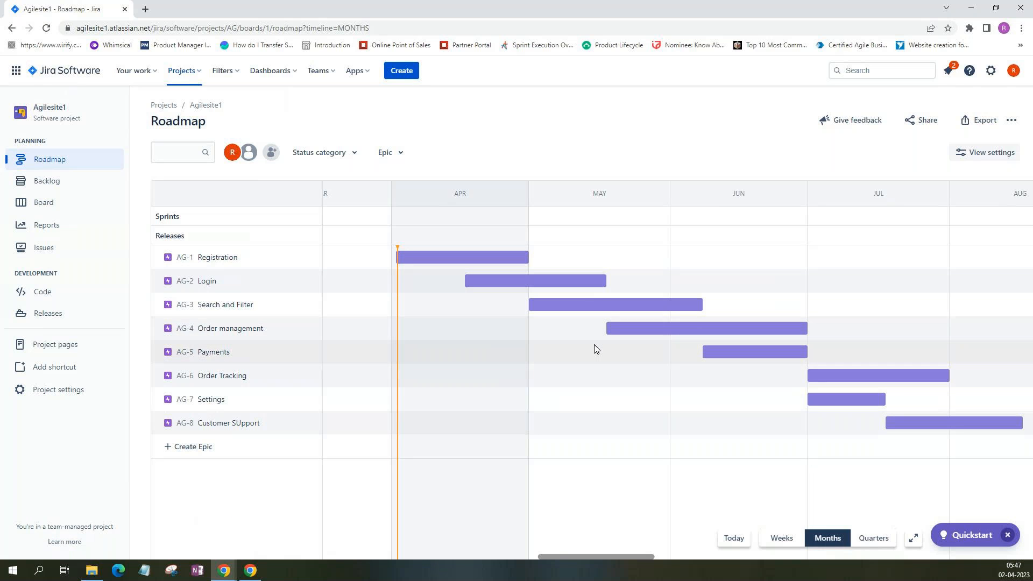
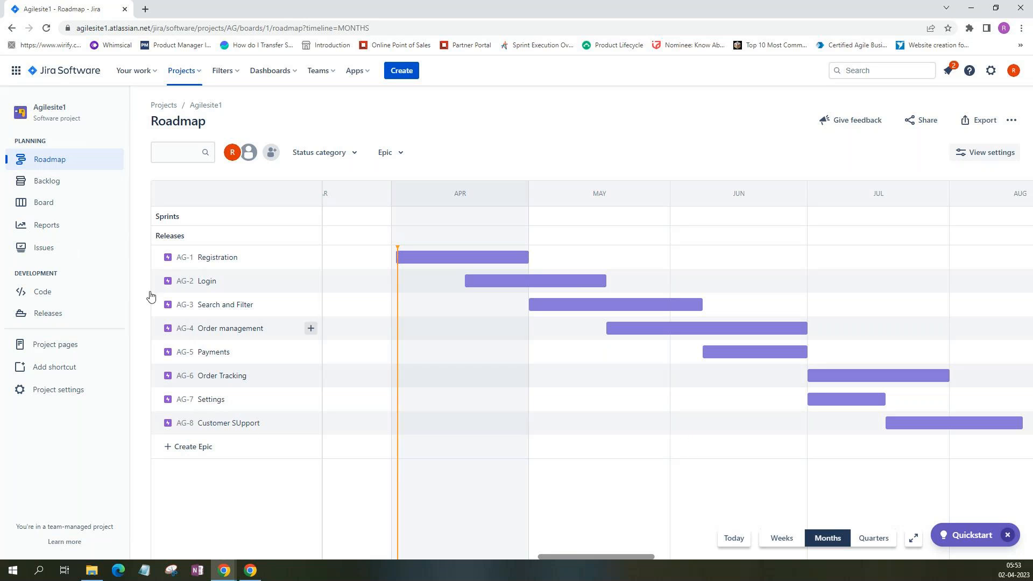
Look at the Agilesite1 project's backlog with its empty first sprint and return to the roadmap.
click(51, 189)
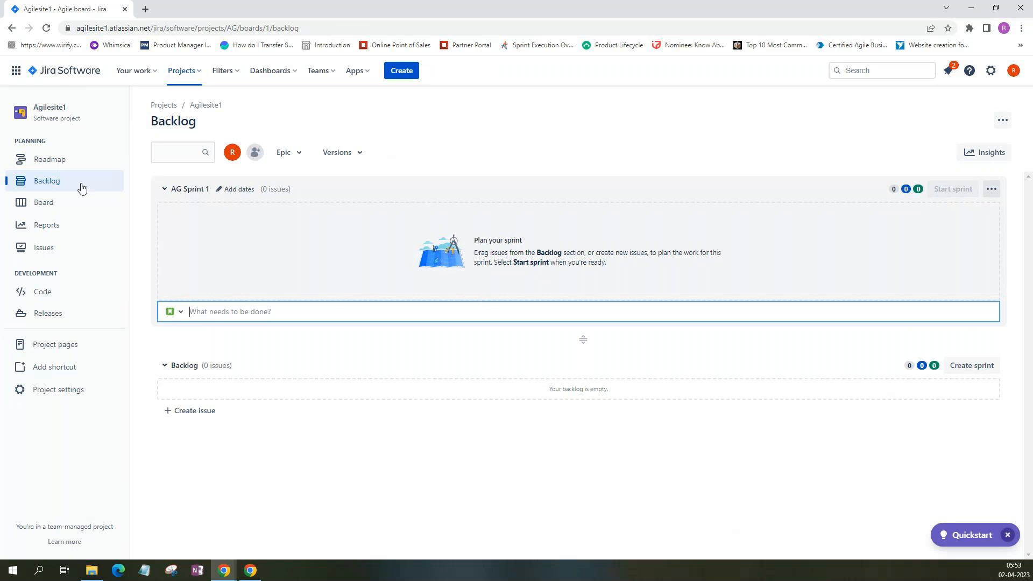
click(58, 162)
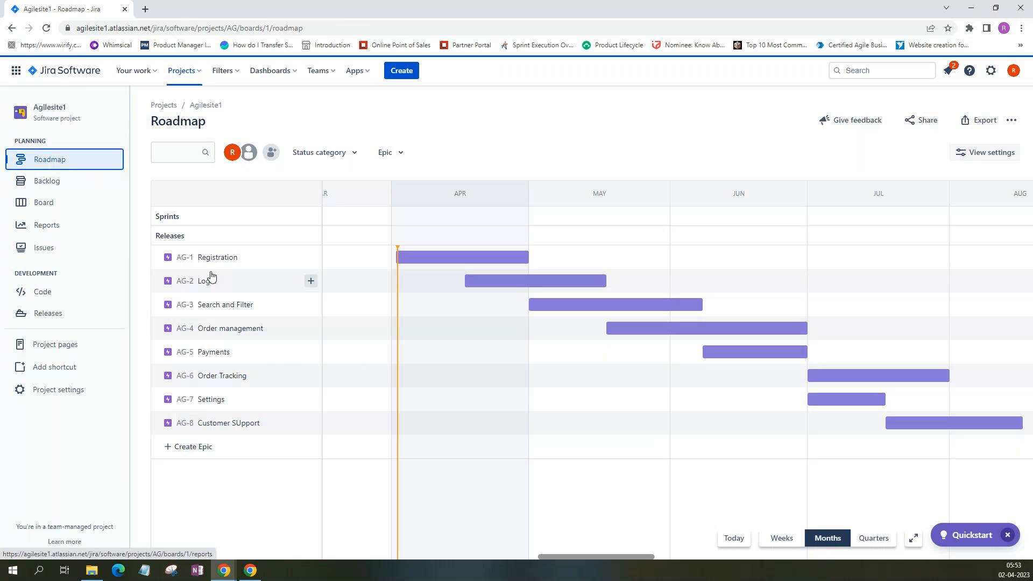
Add the child stories "Create Username" and "Create Password" under the Registration epic on the roadmap.
click(310, 258)
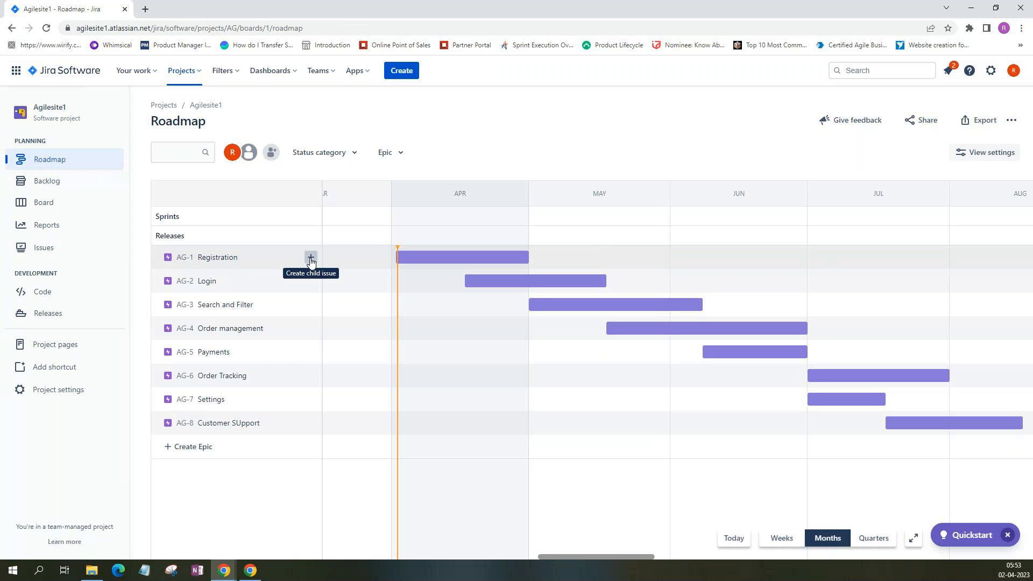
click(186, 281)
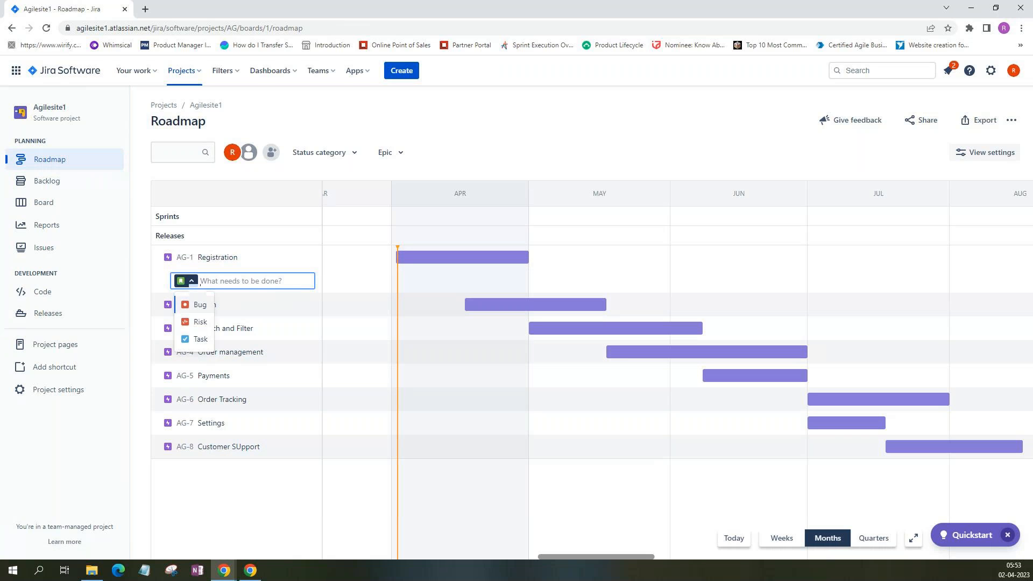
click(216, 281)
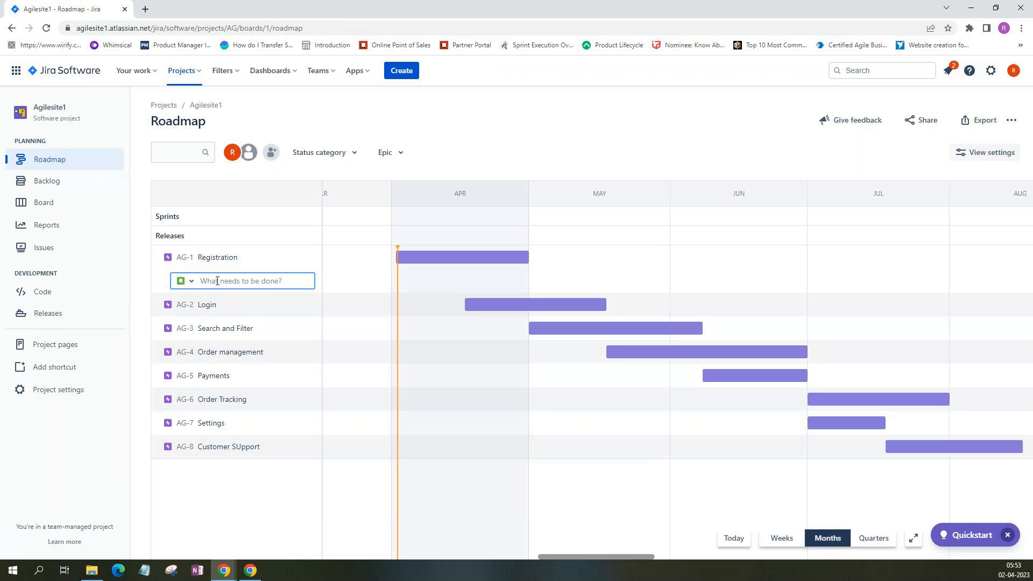
text(Create Username)
key(Return)
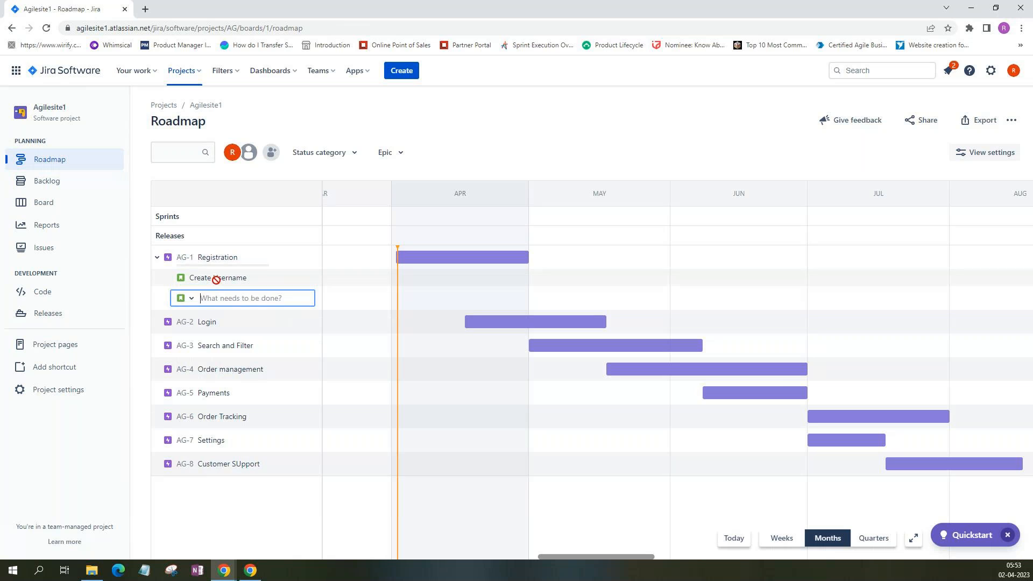
text(Create Password)
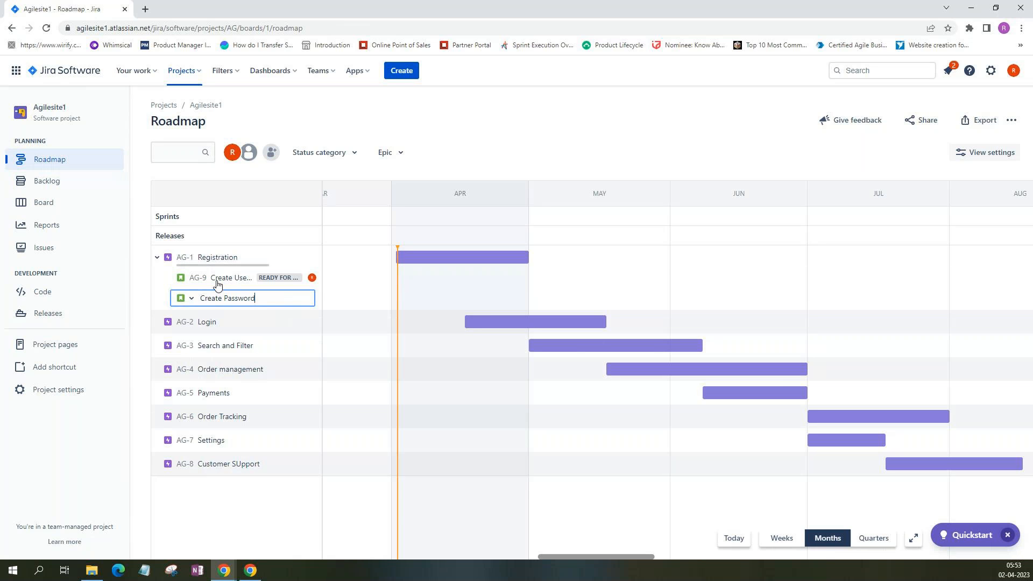
Add the stories "Create Password" and "Validate Email Address" under the Registration epic.
key(Return)
text(V)
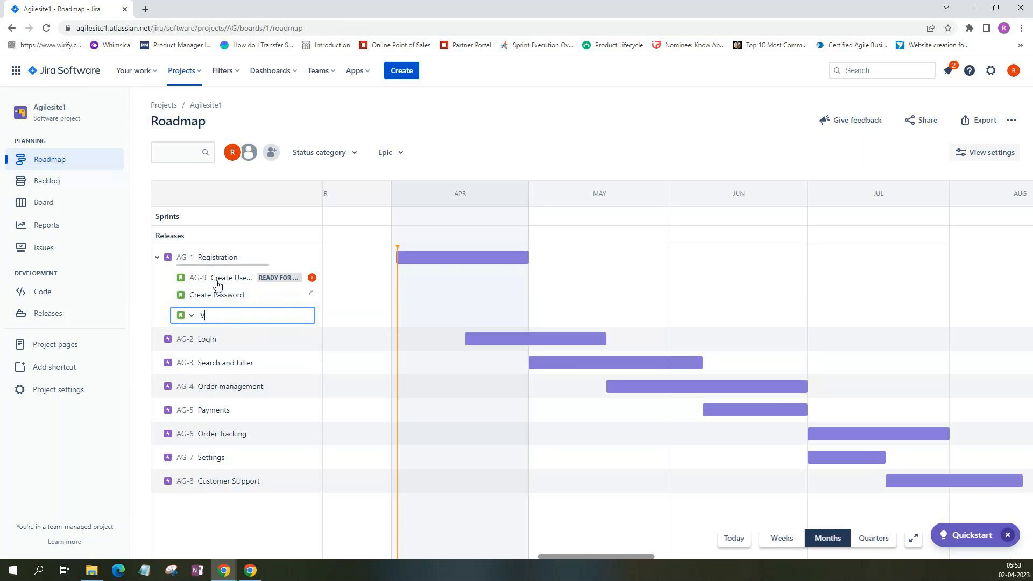
text(alidate Email )
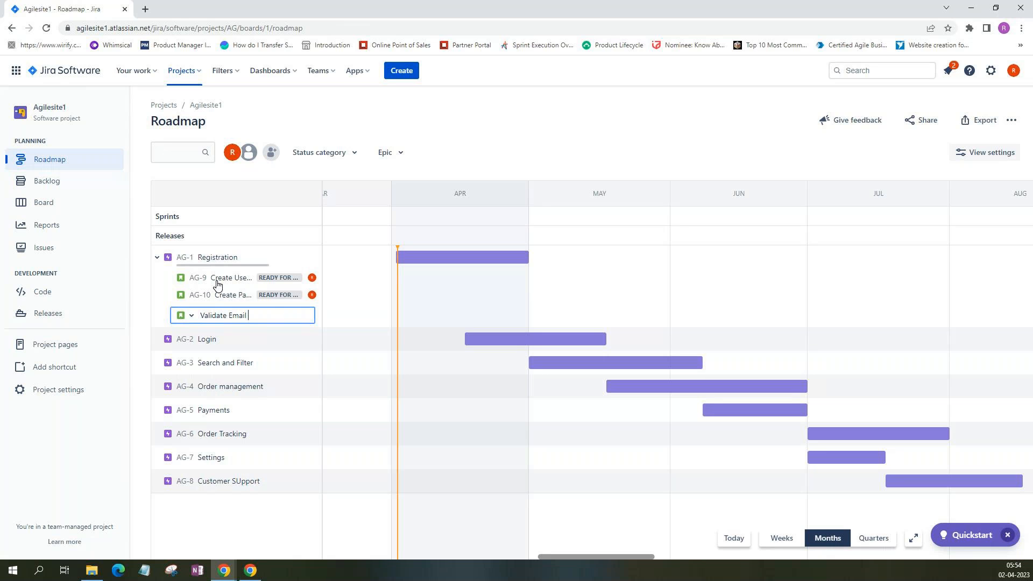
text(Address)
key(Return)
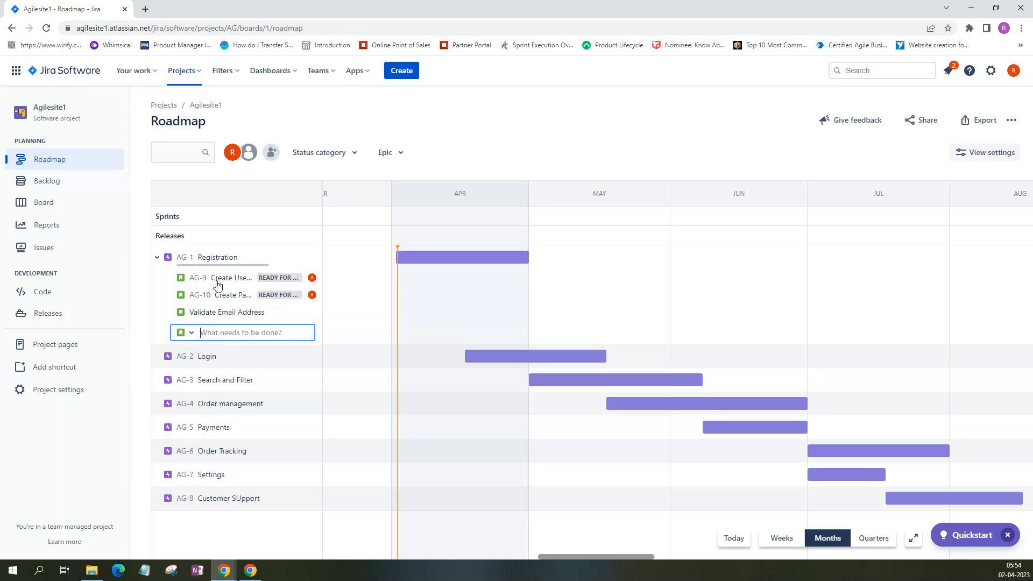
Add the stories "Validate Phone Number" and "Provide additional Details" under the Registration epic.
text(Validate Pho)
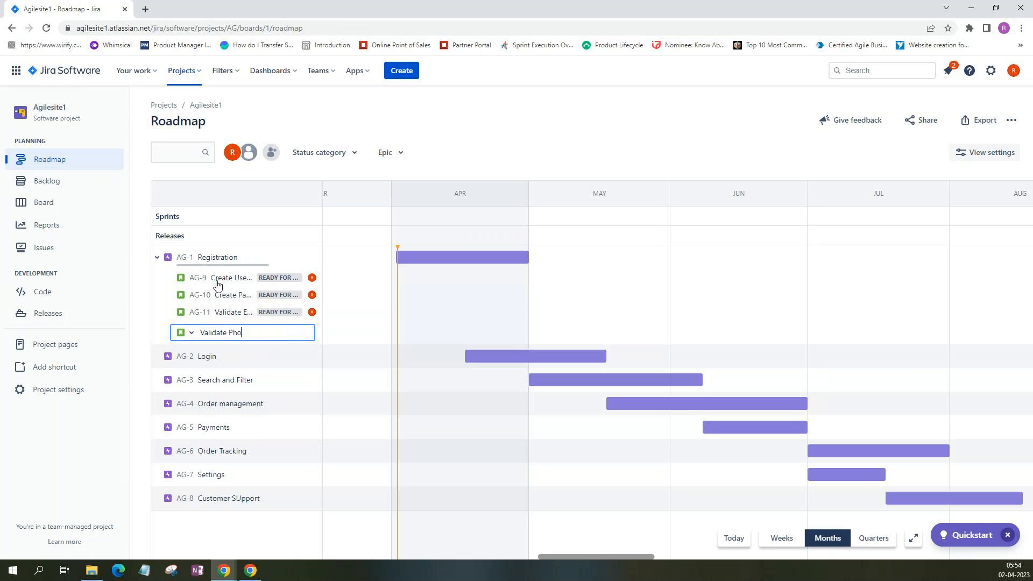
text(ne Number)
key(BackSpace)
key(BackSpace)
key(BackSpace)
key(BackSpace)
key(BackSpace)
text(m)
key(BackSpace)
text(umber)
key(Return)
text(Provide additional Details)
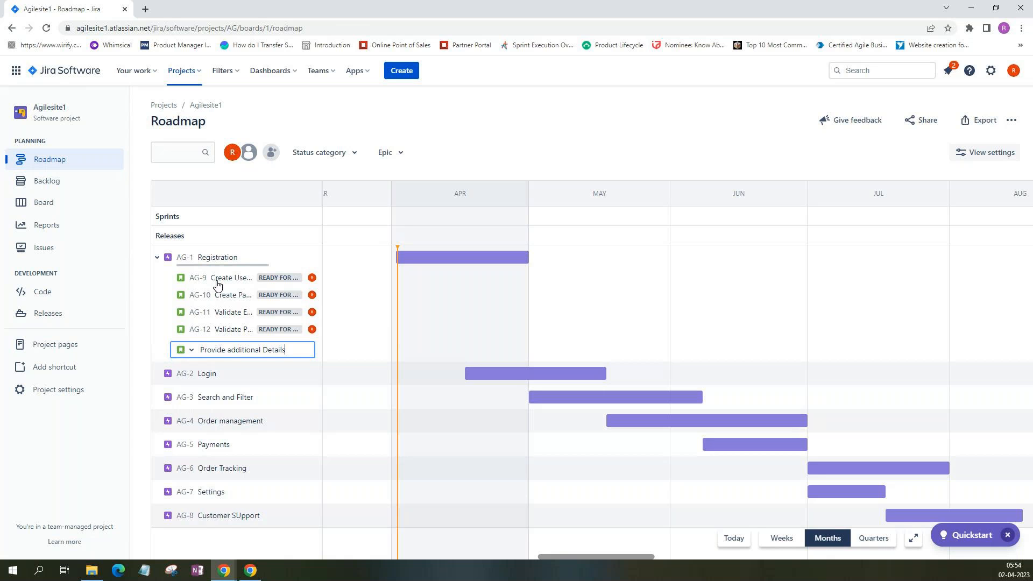
key(Return)
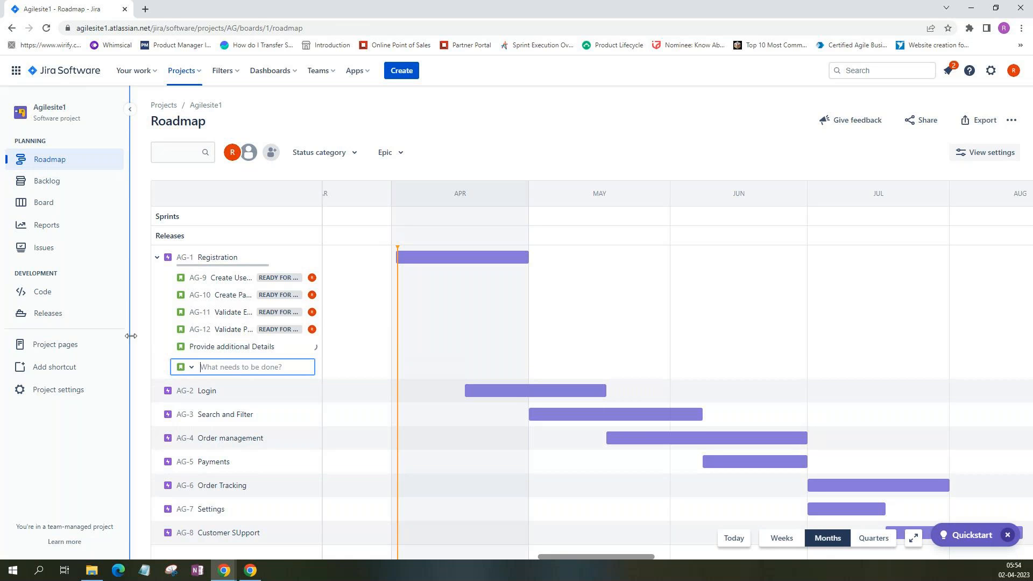
Create the story "Validate Credentails" under the Login epic.
click(310, 392)
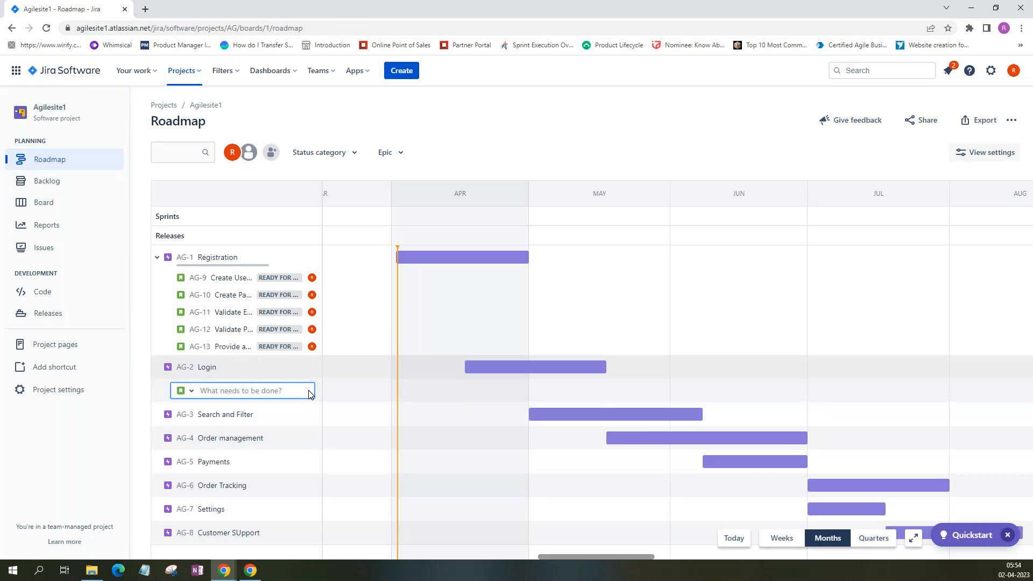
text(Ent)
key(BackSpace)
key(BackSpace)
key(BackSpace)
text(V)
key(BackSpace)
text(Validate Credentails)
key(Return)
Add the stories "Reset Password" and "Validate Security Questions" under the Login epic and finish story entry.
text(Reset Password)
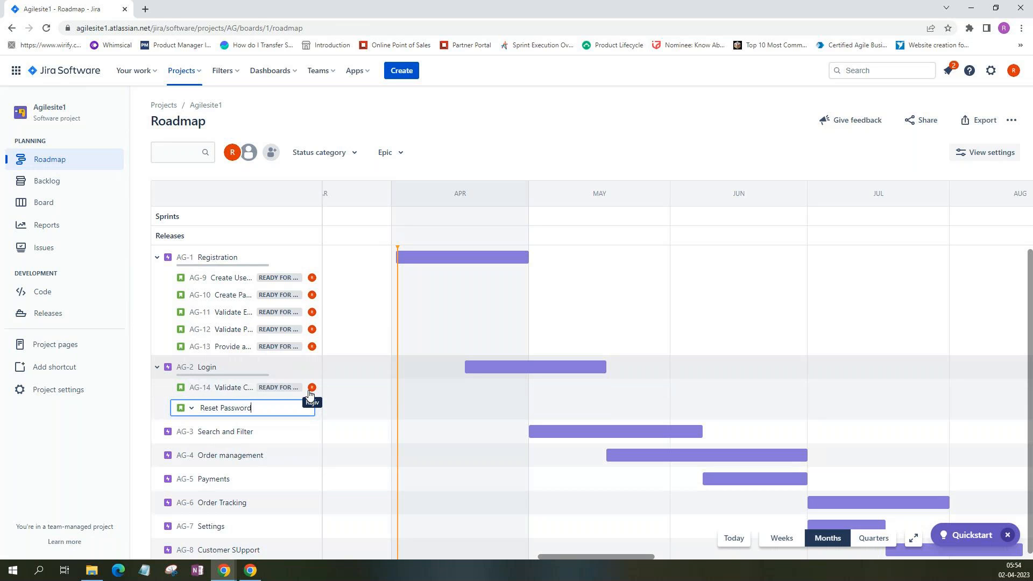
key(Return)
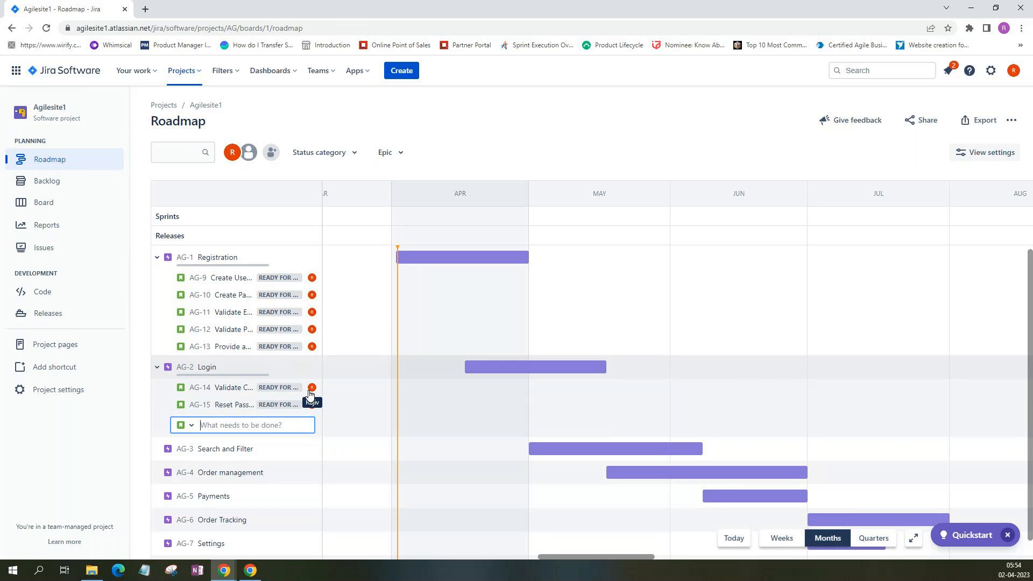
text(Validate Security Questions)
key(Return)
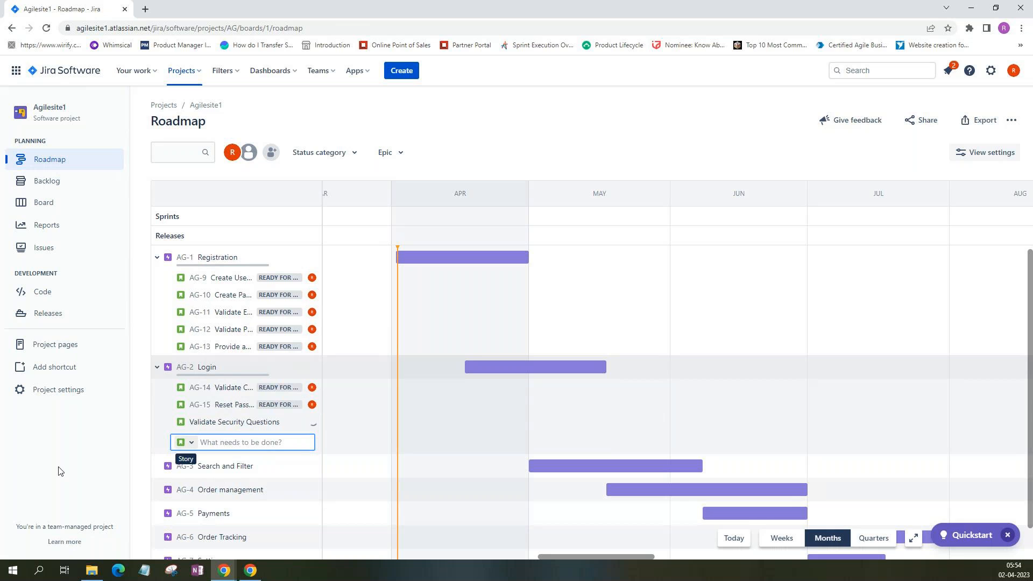
click(145, 466)
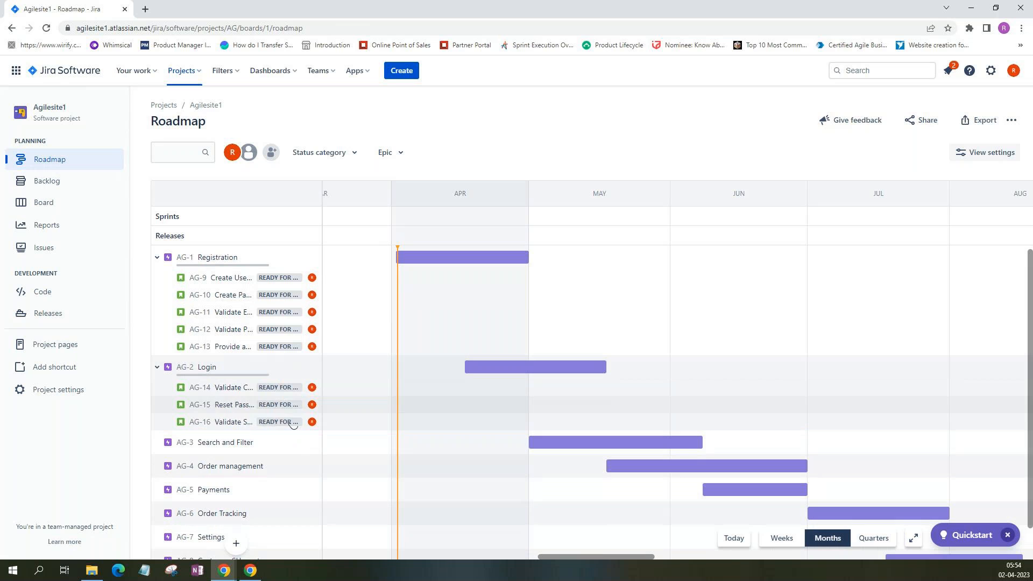
Open the project backlog and review the stories created for the Registration and Login epics.
click(46, 183)
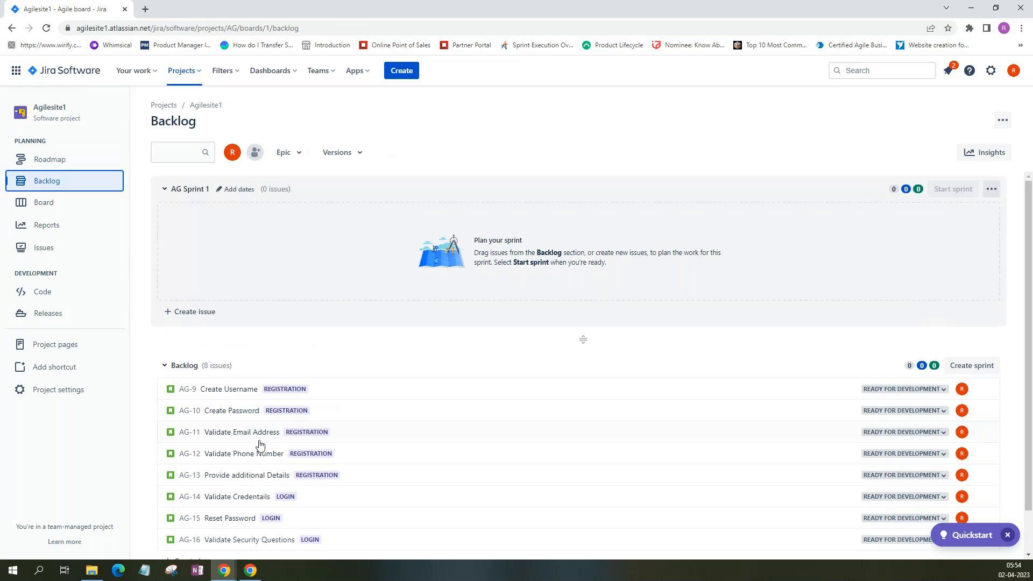
scroll(259, 443, down, 1)
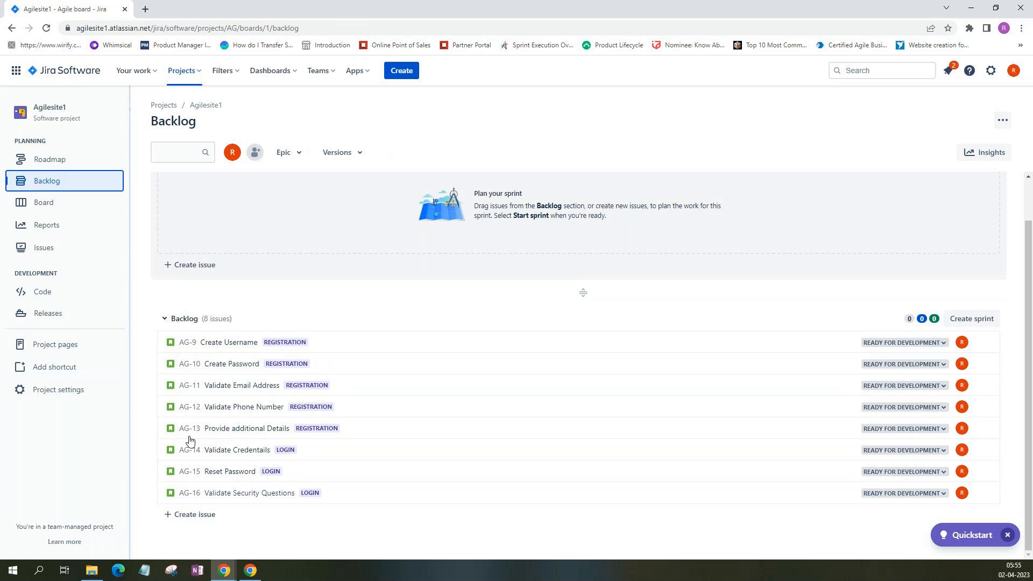
scroll(191, 435, up, 1)
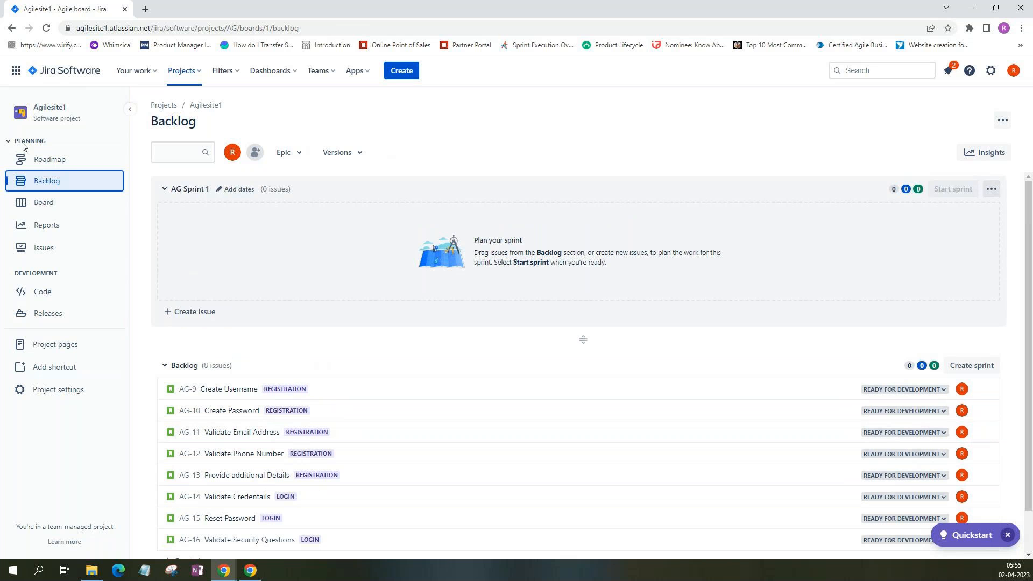
Return to the roadmap and create the stories "Search" and "Filter" under the Search and Filter epic.
click(34, 160)
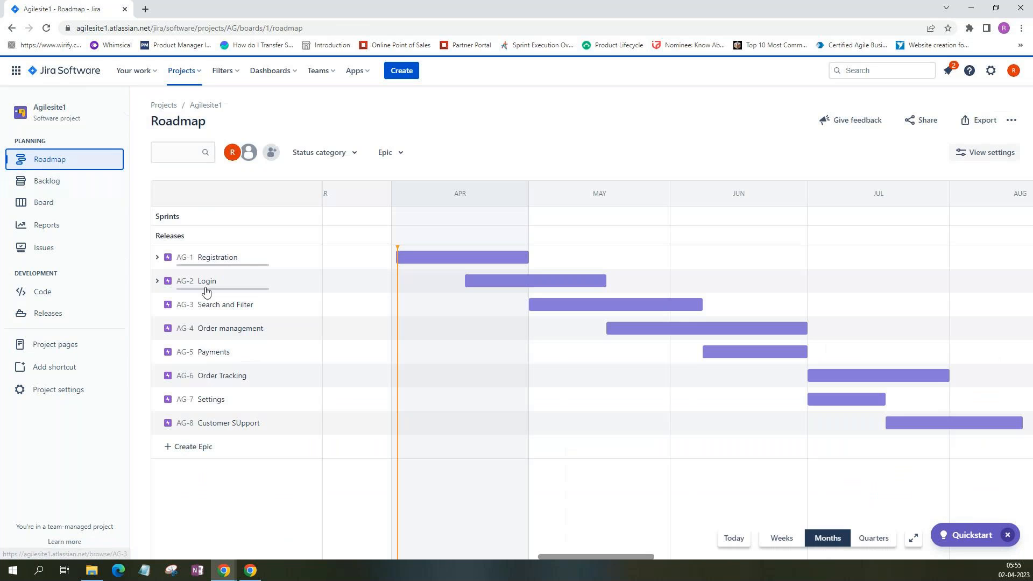
click(157, 257)
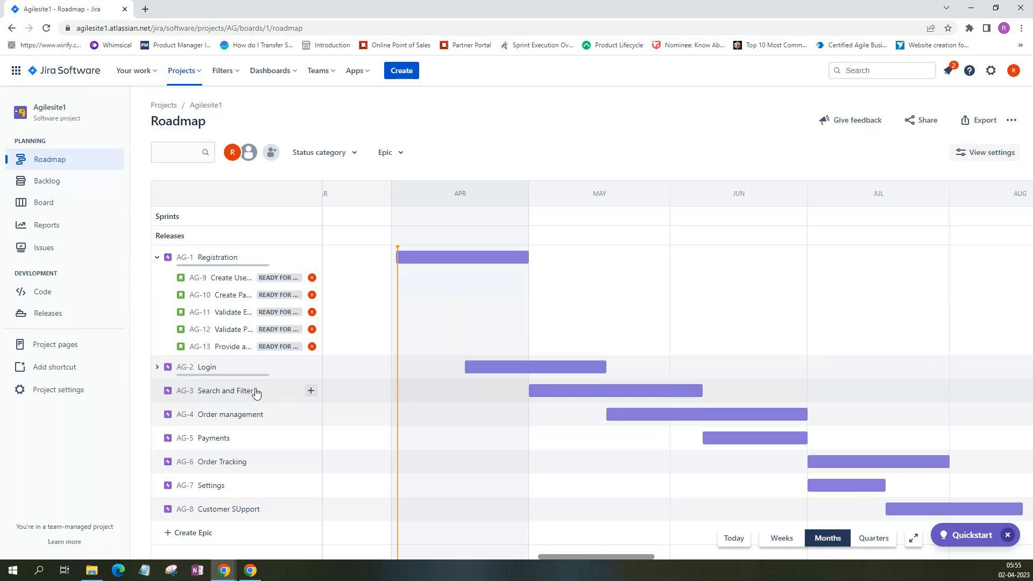
click(311, 391)
text(Search)
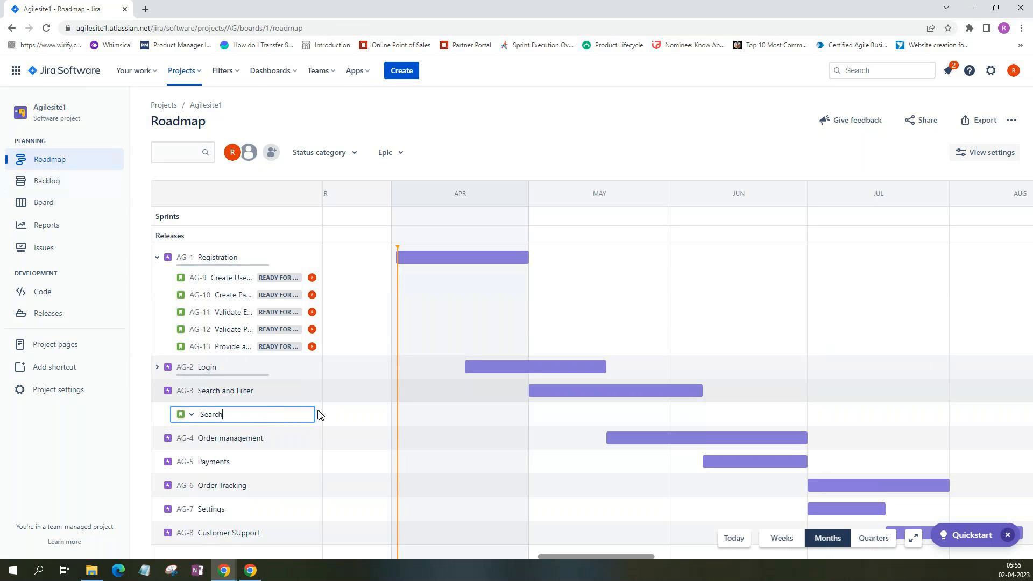
key(Return)
text(Filter)
key(Return)
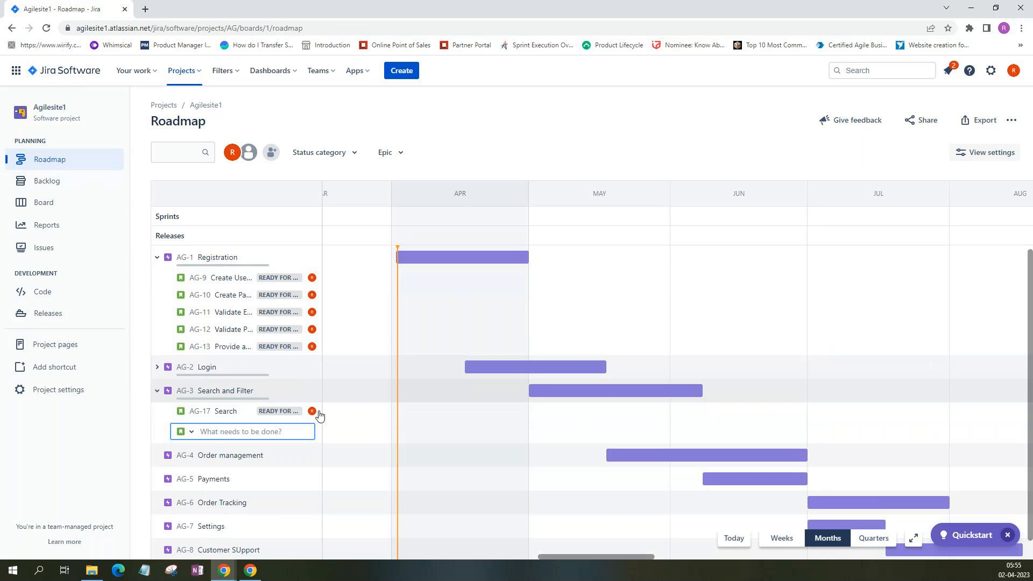
click(51, 471)
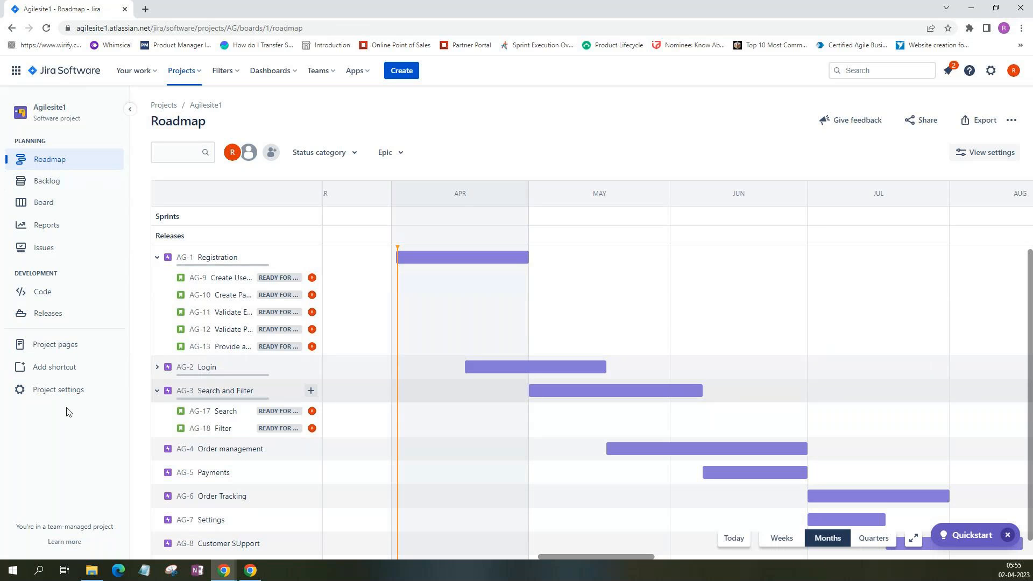
In the backlog, move Create Username, Create Password, Validate Email Address and Validate Phone Number into AG Sprint 1, placing Validate Phone Number above Validate Email Address.
click(50, 182)
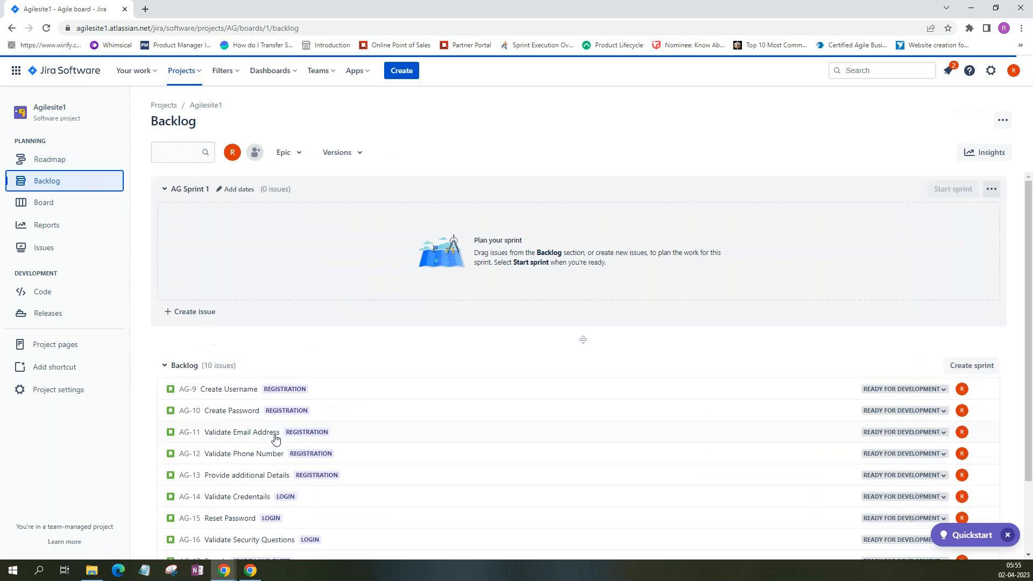
scroll(228, 314, down, 2)
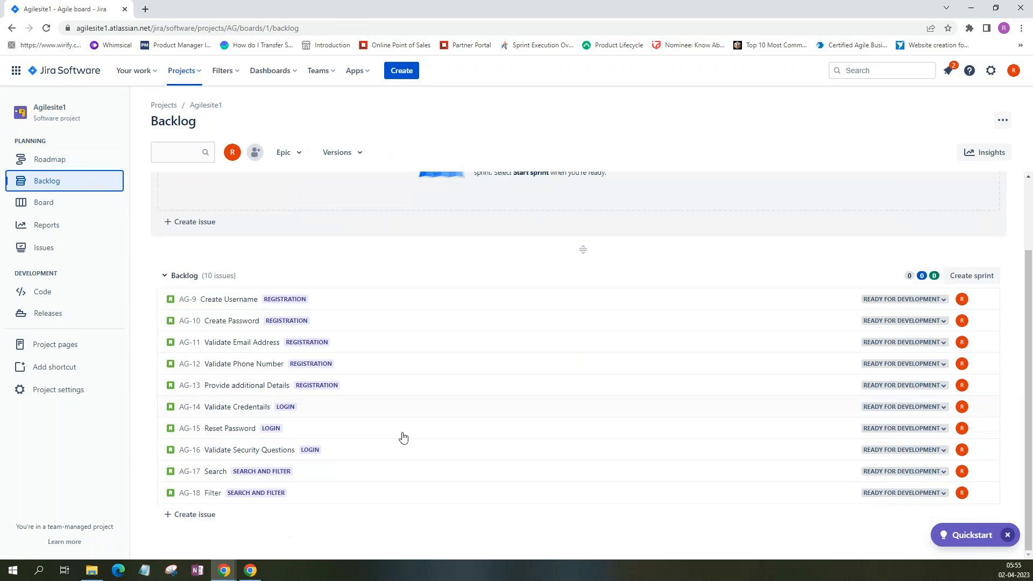
scroll(322, 533, up, 1)
scroll(320, 530, up, 1)
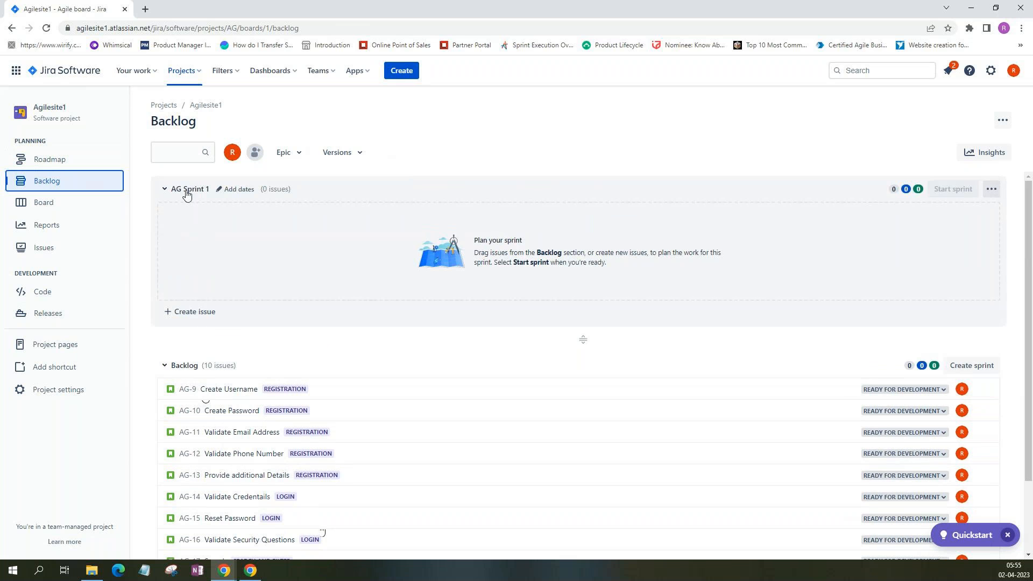
drag(214, 393, 206, 210)
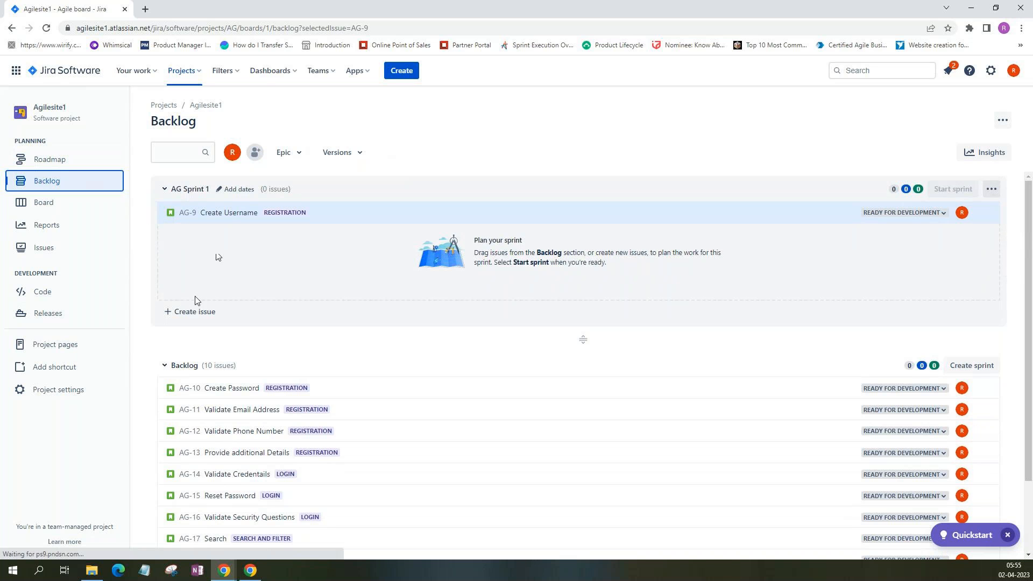
drag(202, 311, 211, 235)
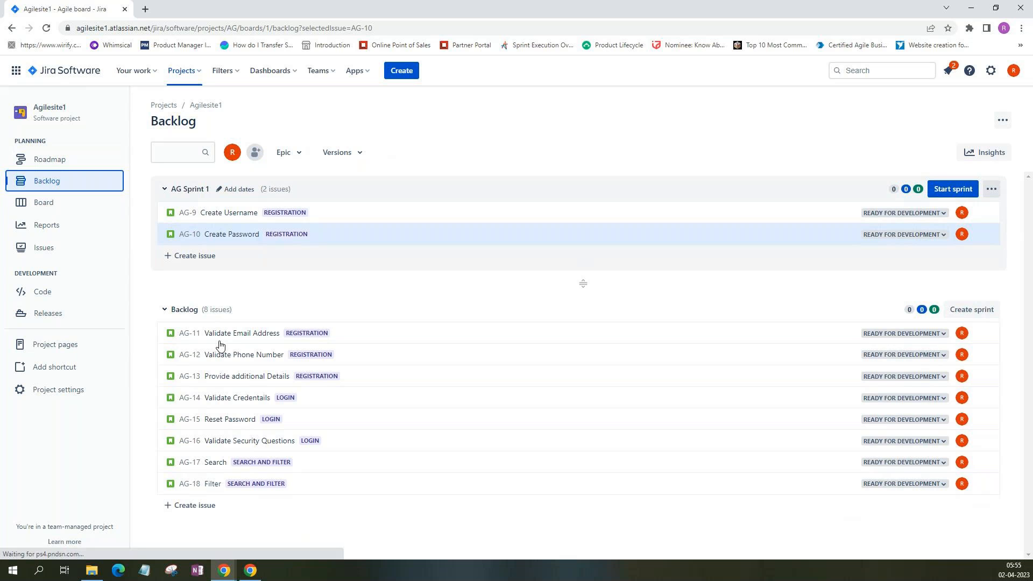
drag(215, 334, 211, 251)
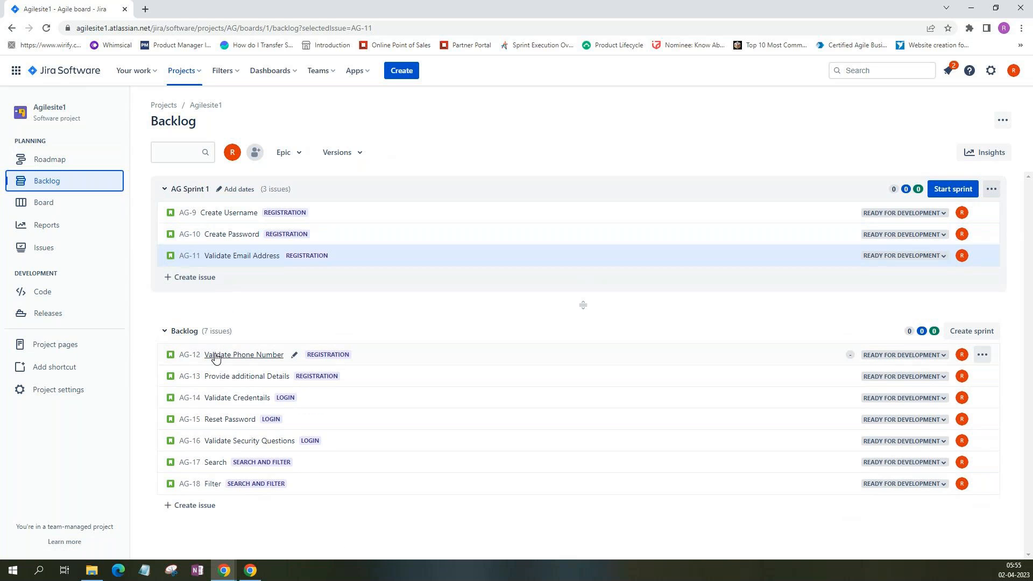
drag(209, 299, 210, 277)
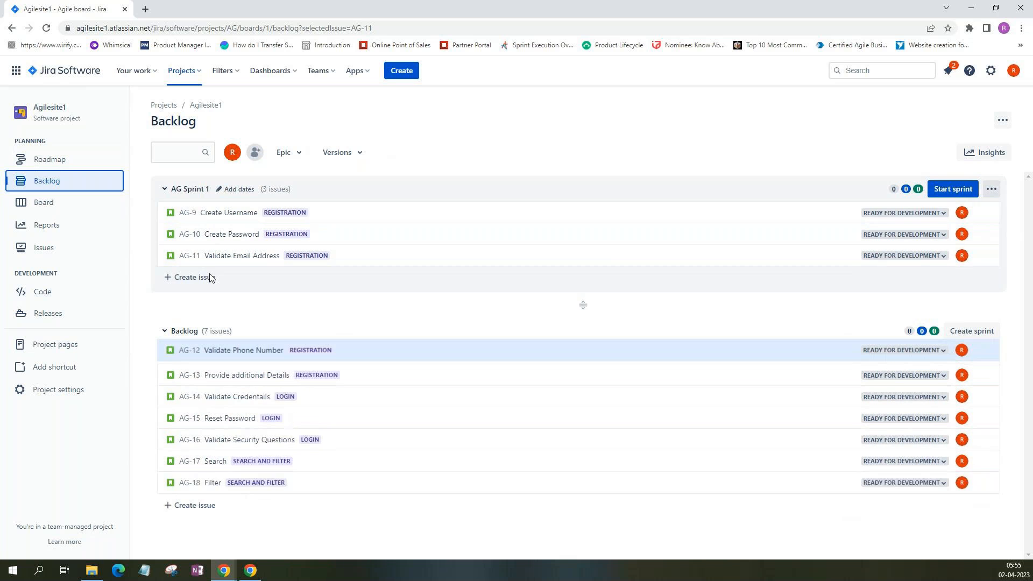
drag(212, 353, 220, 267)
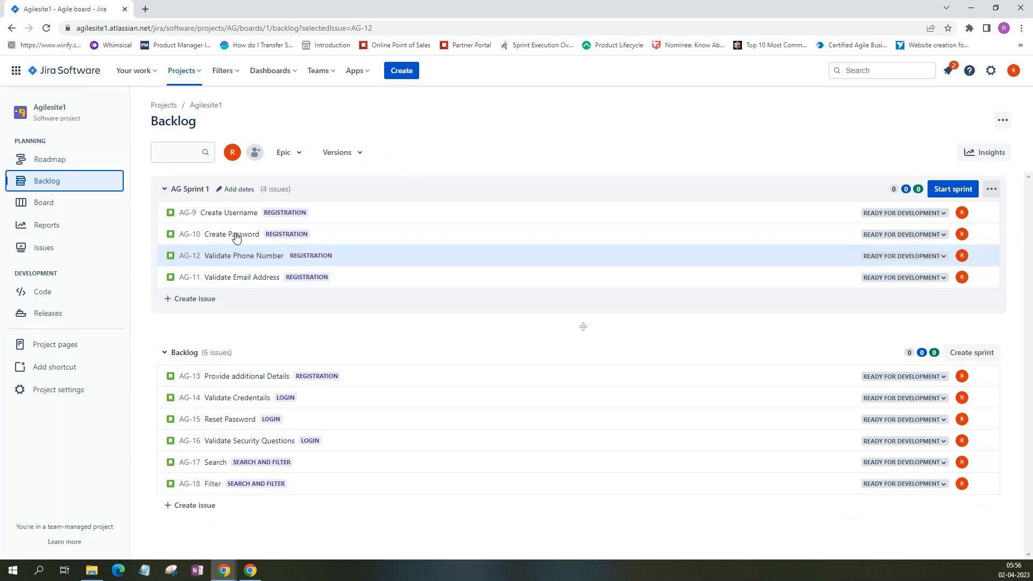
Set the story points to 3 for Create Username and 2 for Create Password in AG Sprint 1.
click(845, 213)
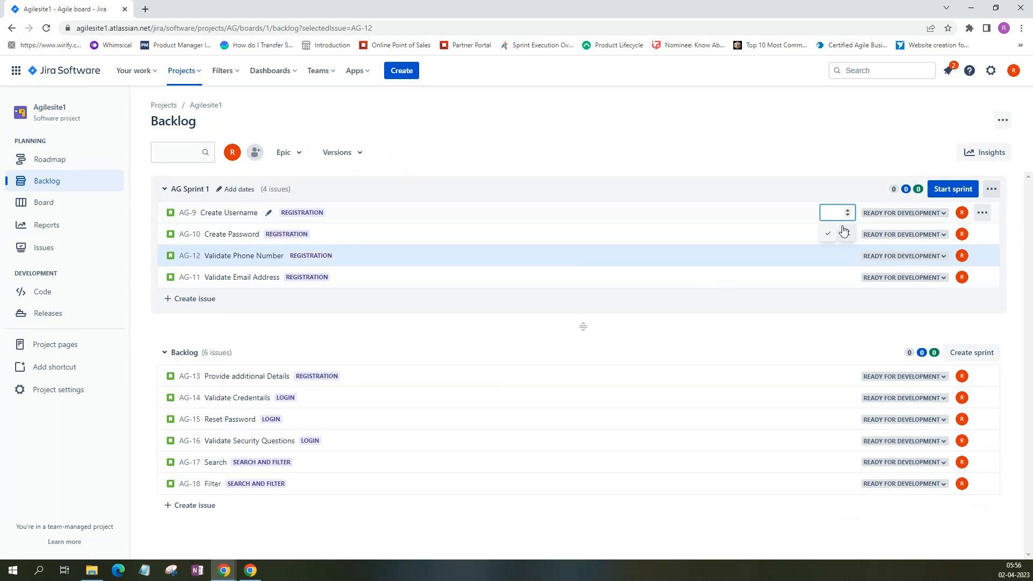
text(3)
click(829, 233)
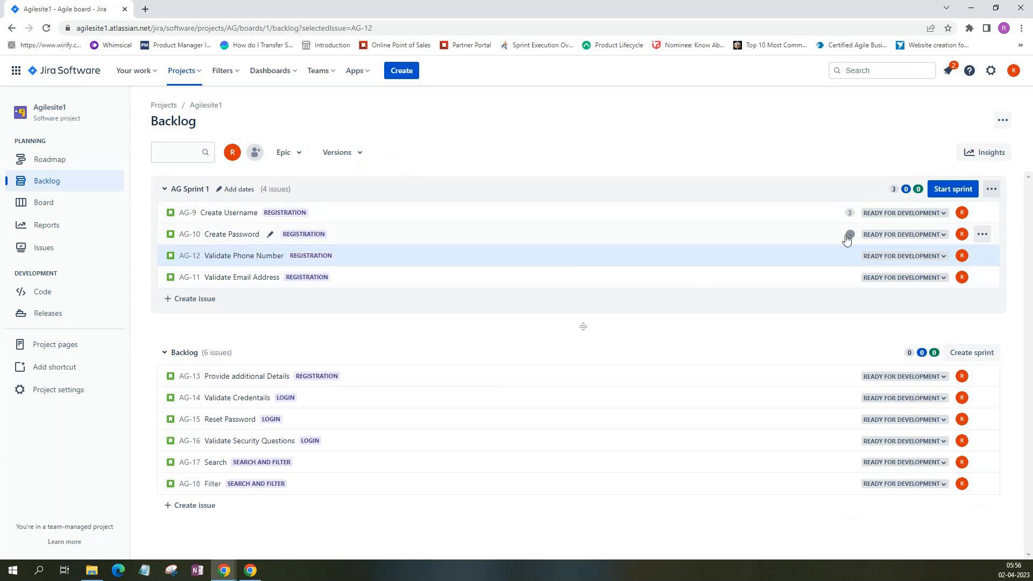
click(848, 235)
text(2)
click(828, 255)
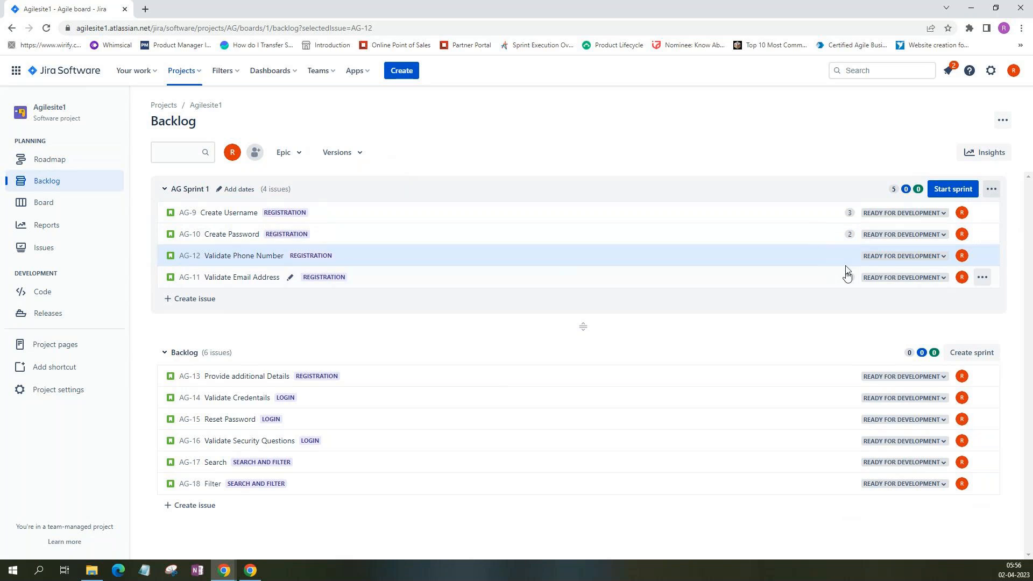
Set the story points to 5 for both Validate Phone Number and Validate Email Address in AG Sprint 1.
click(850, 257)
text(5)
click(828, 281)
click(852, 277)
text(5)
click(828, 298)
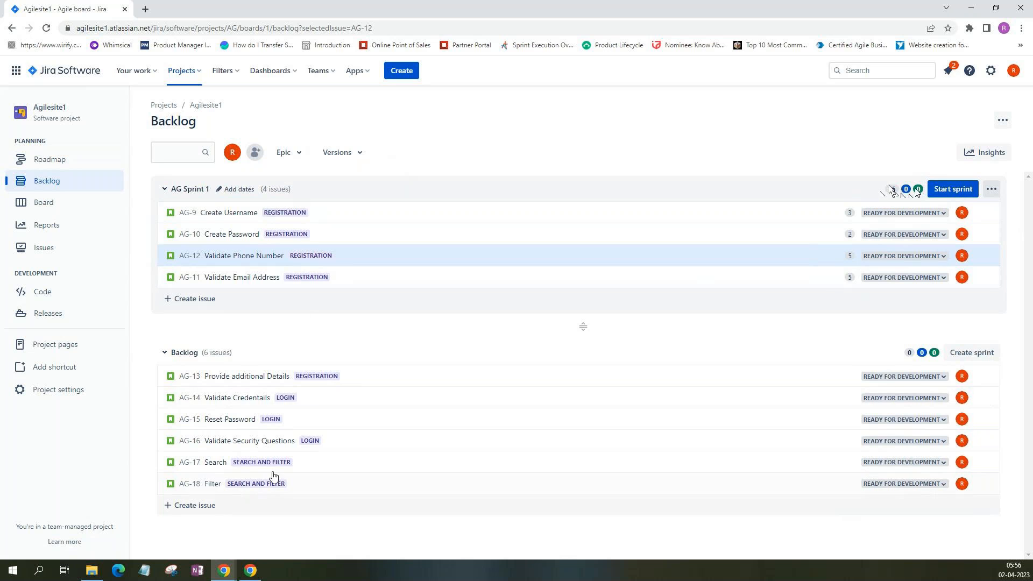
click(986, 217)
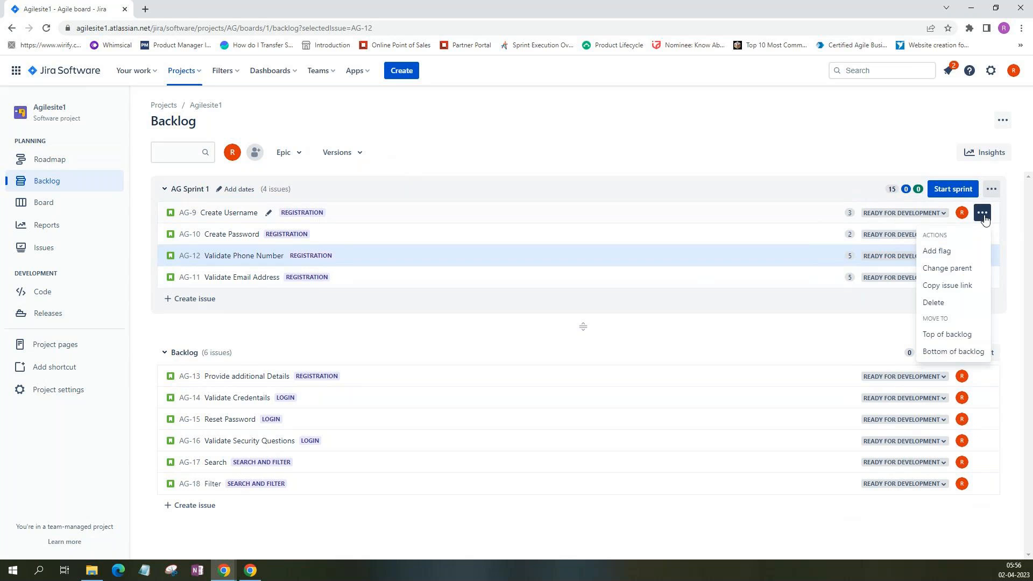
click(894, 141)
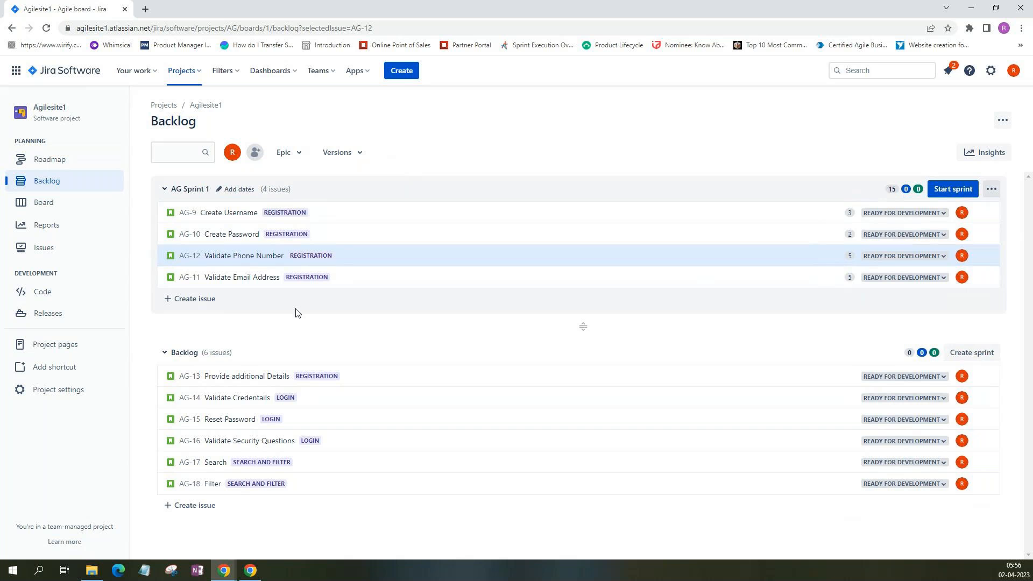
Start AG Sprint 1 with the sprint goal "The goal of the sprint is to complete the registration module".
click(939, 188)
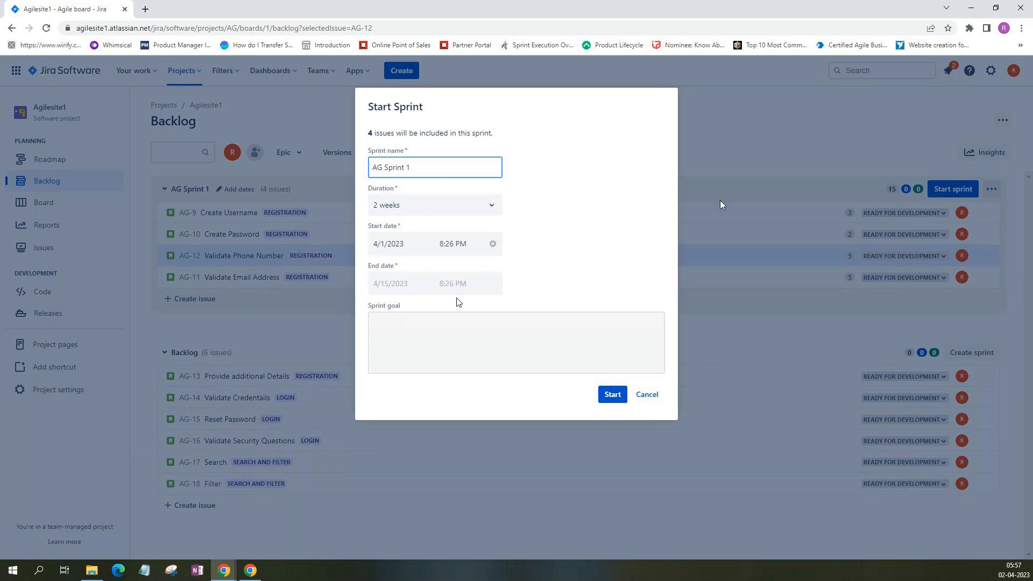
click(441, 338)
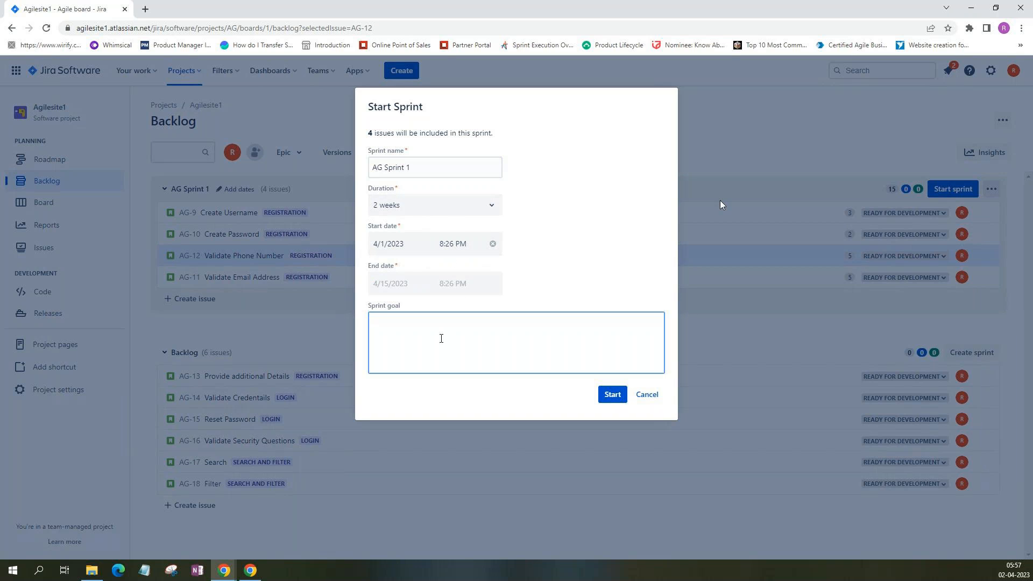
text(The goal of the sprint is to complete the registrat)
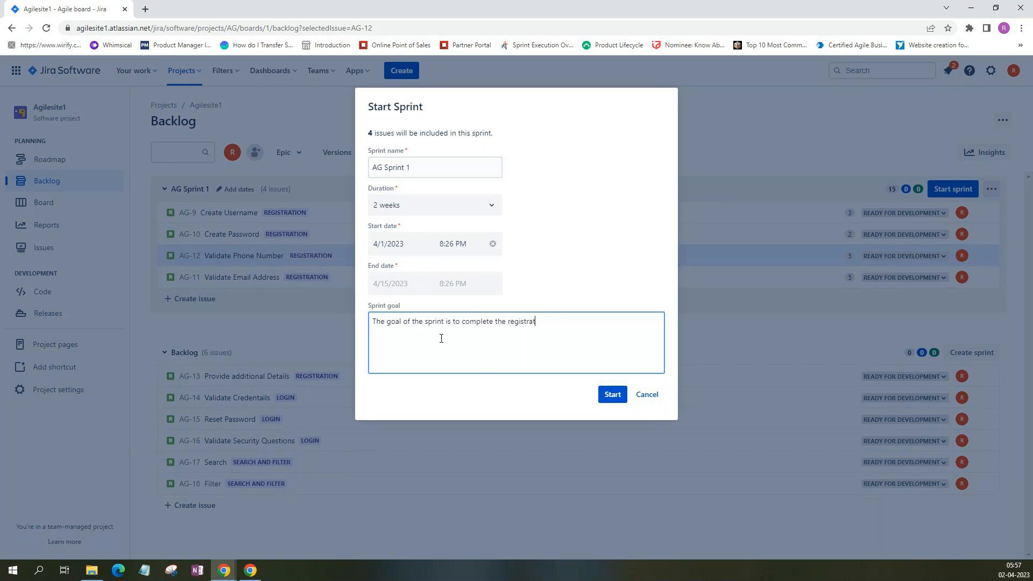
text(ion module)
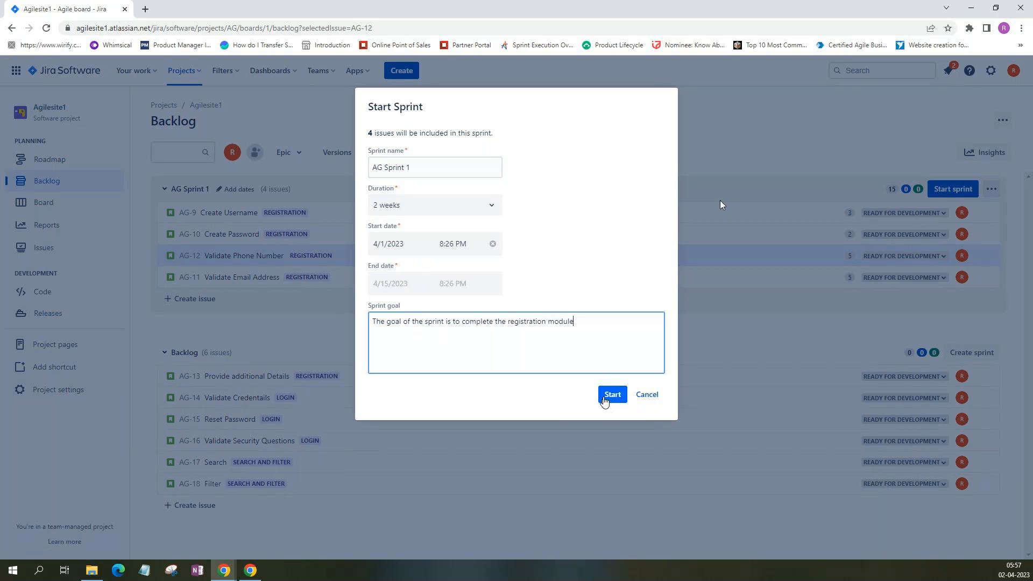
click(611, 396)
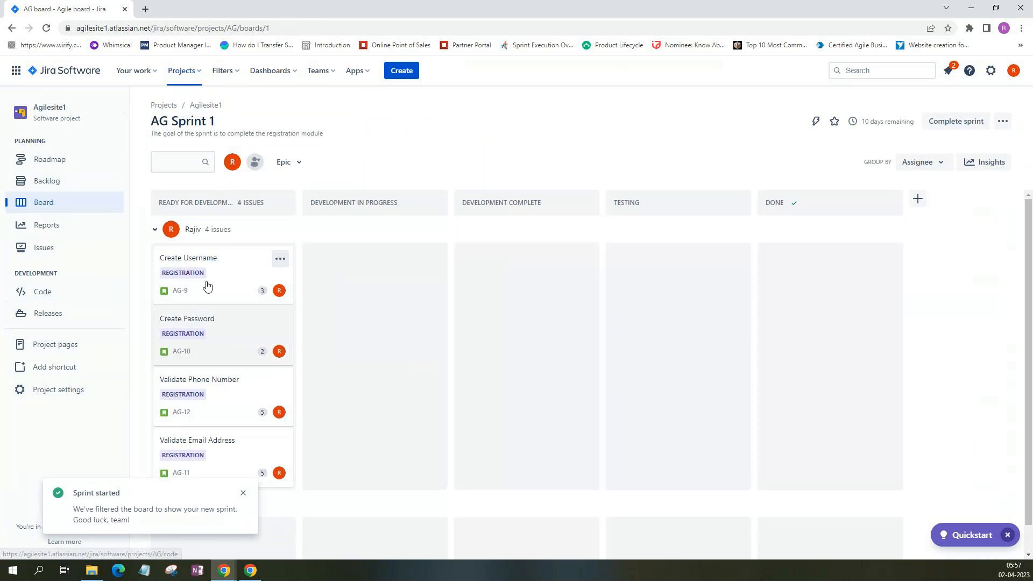
click(243, 493)
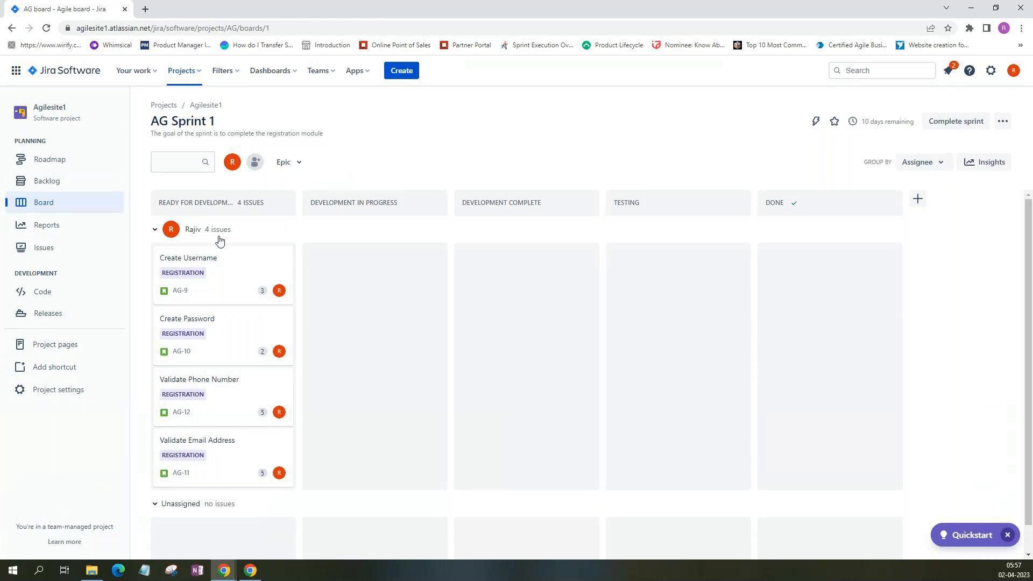
Change the reporter of the Create Username story to the other team member and close the issue.
click(277, 292)
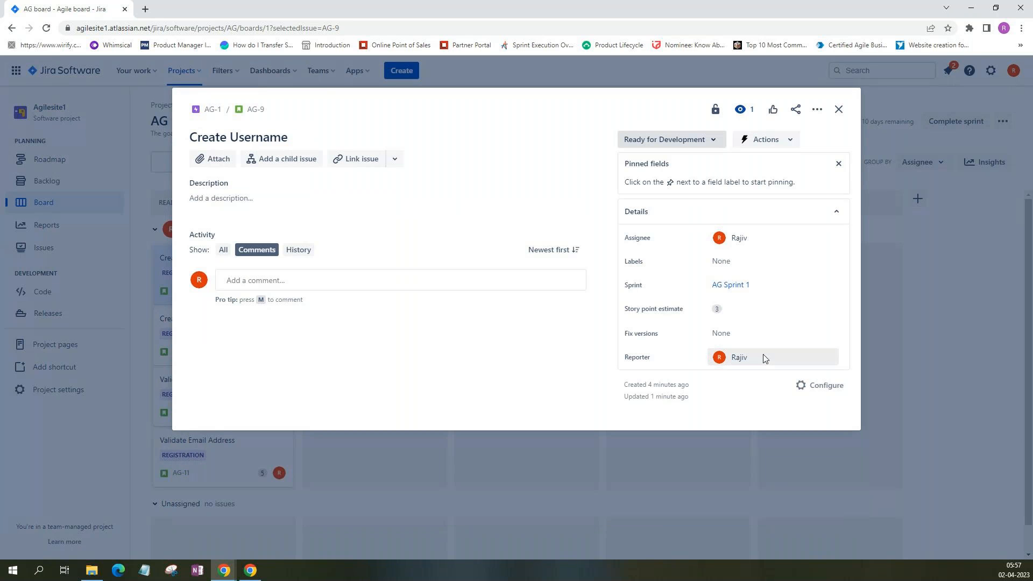
click(765, 358)
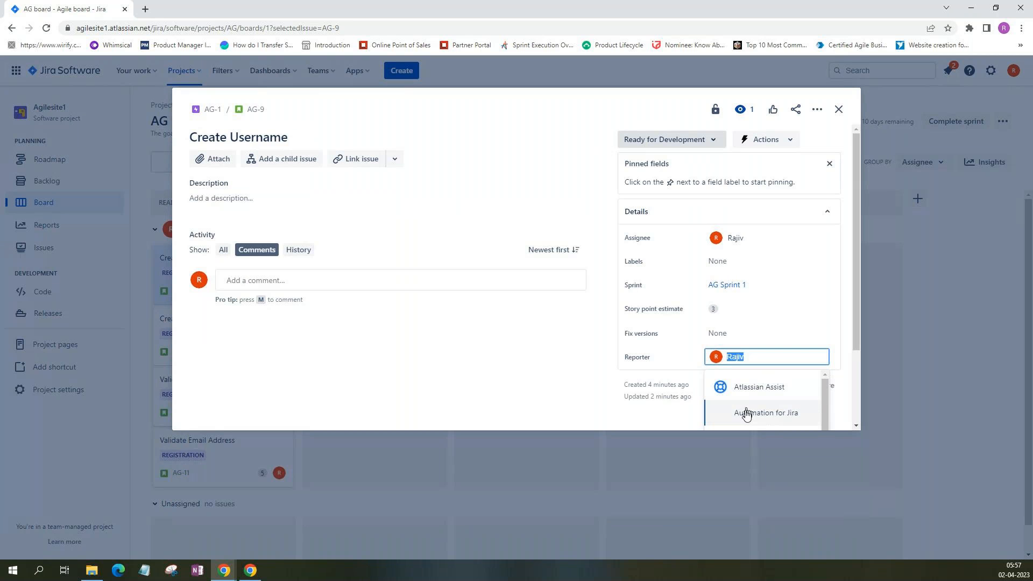
scroll(754, 414, down, 2)
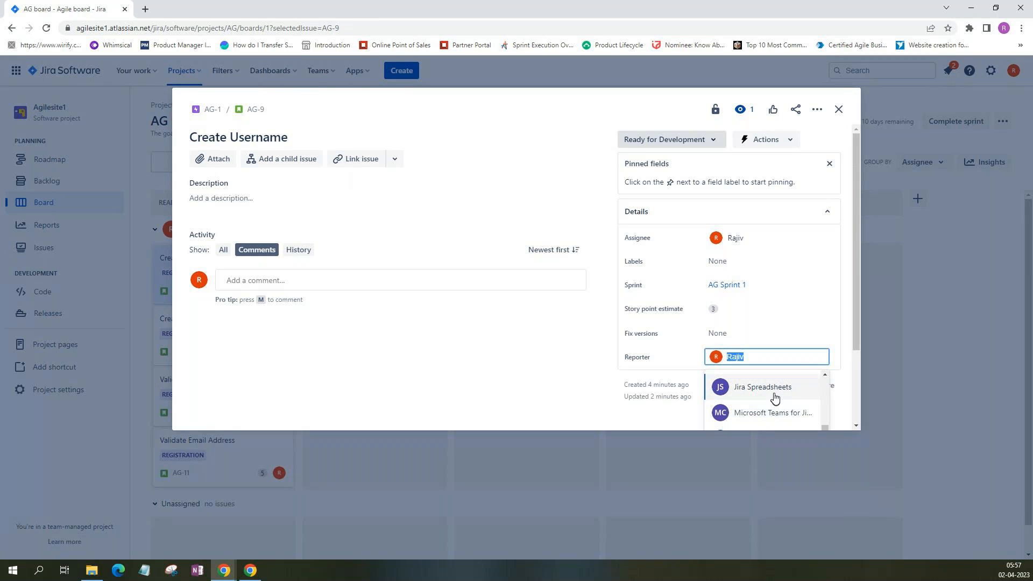
text(s)
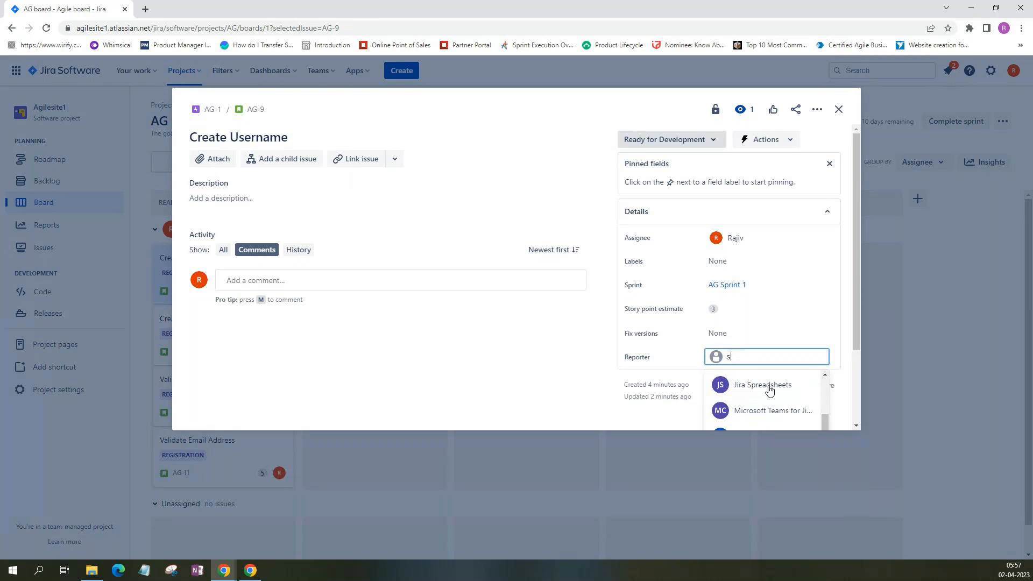
text(am)
click(769, 388)
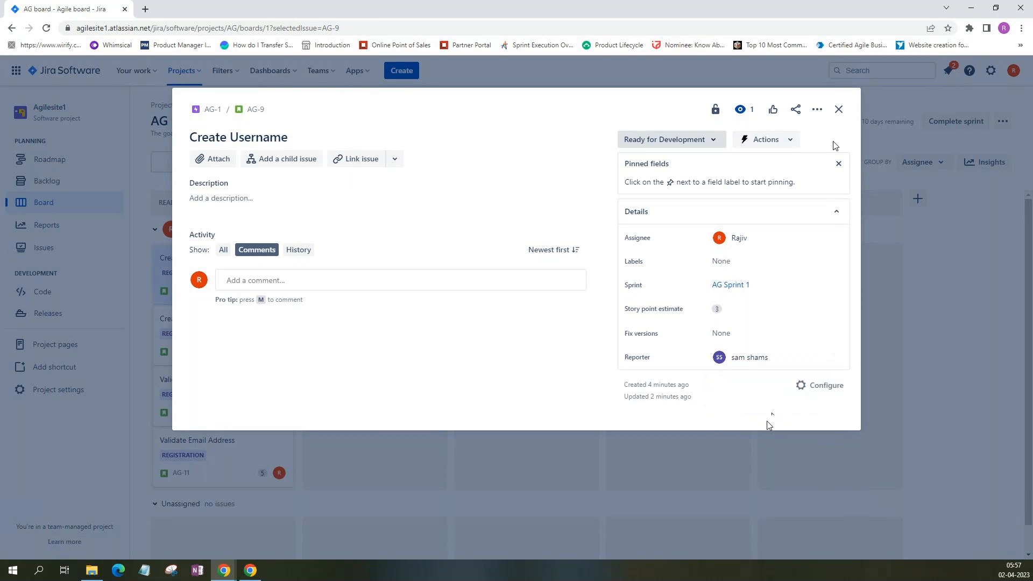
click(838, 109)
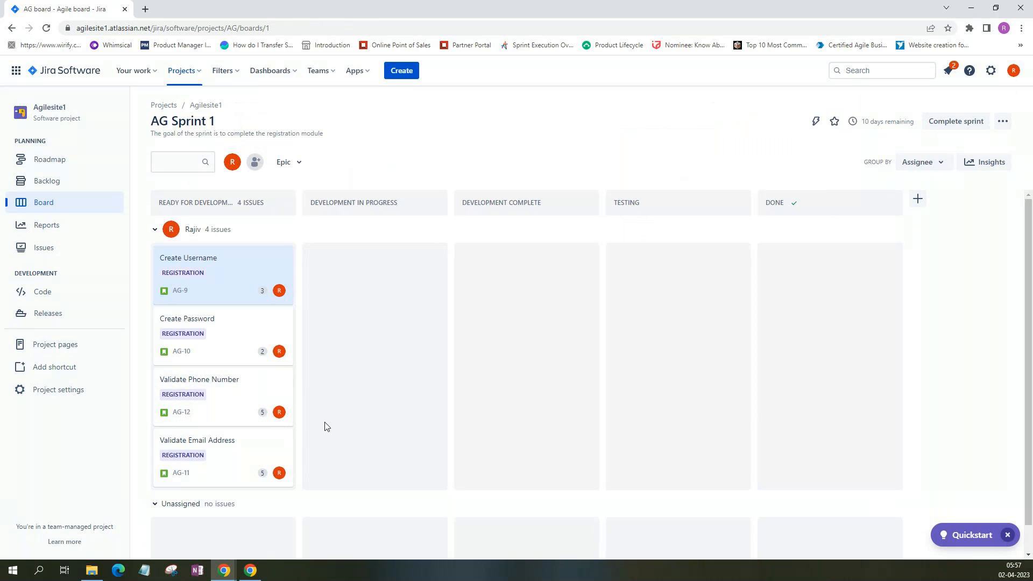
Change the reporter of the Create Password story to the other team member and return to the sprint board.
scroll(325, 428, down, 1)
scroll(325, 448, up, 1)
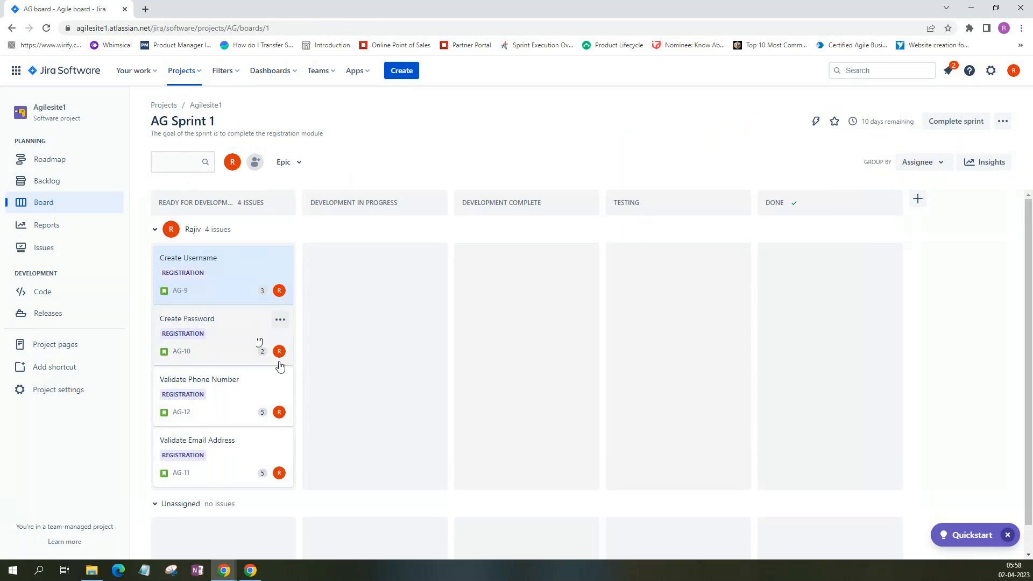
click(232, 350)
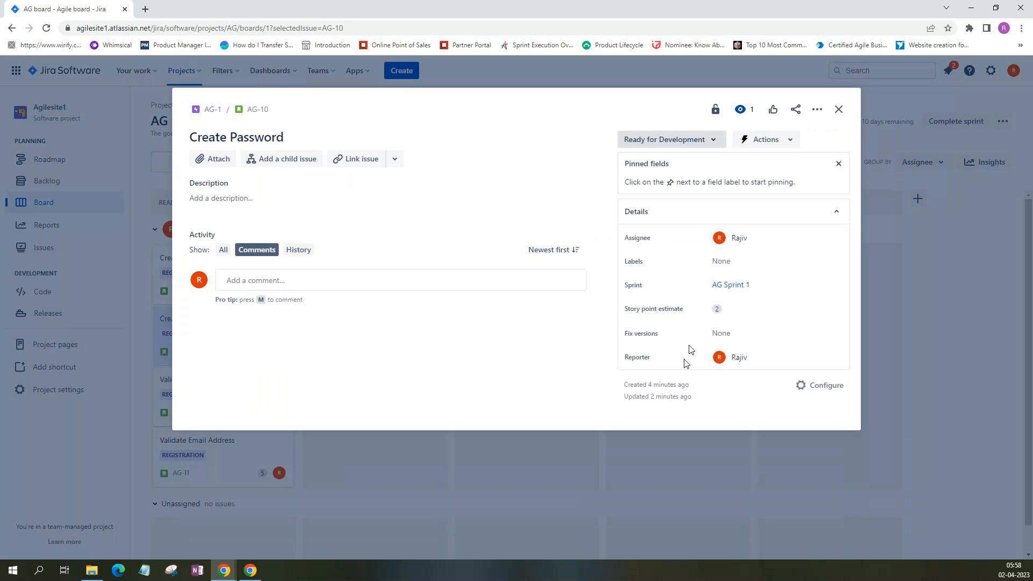
click(738, 364)
text(sa)
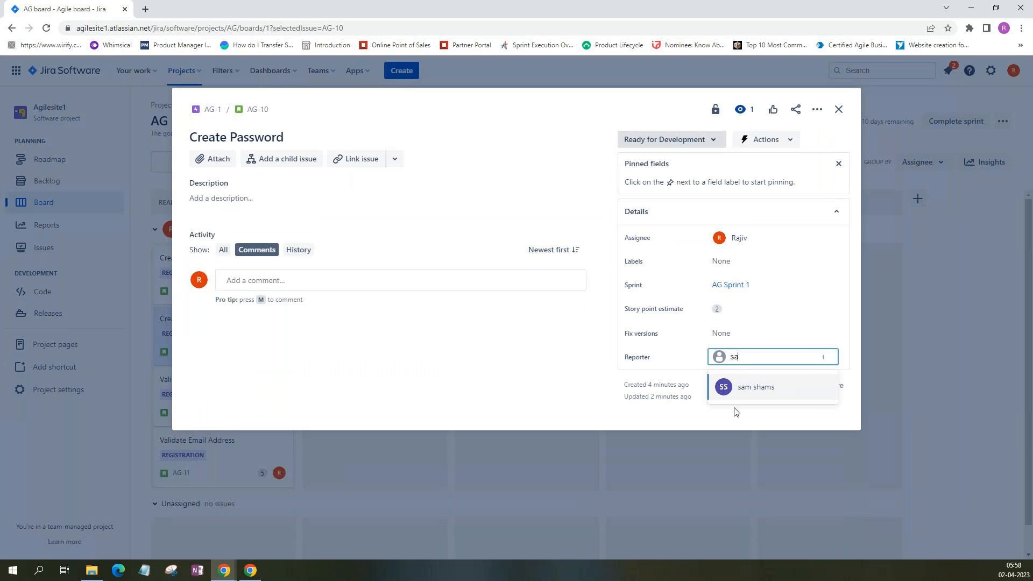
click(740, 397)
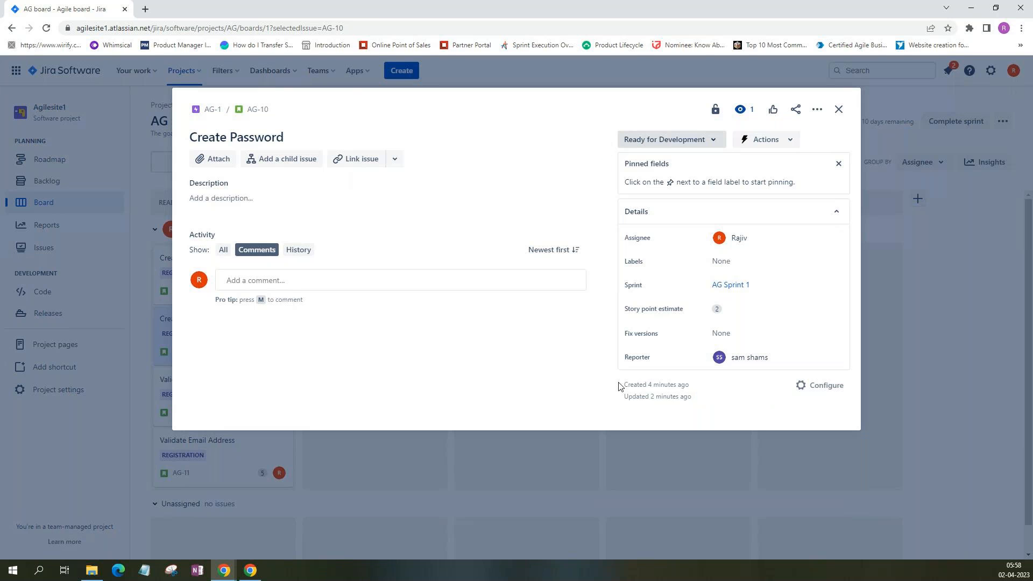
click(839, 111)
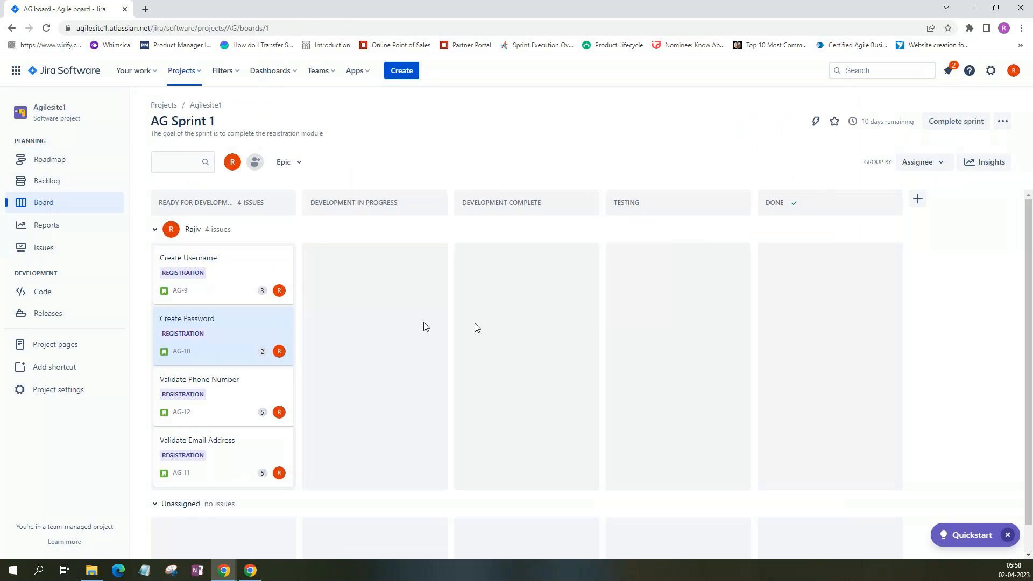
Reload the sprint board and review the Create Password issue's details to check how the story is assigned.
click(46, 28)
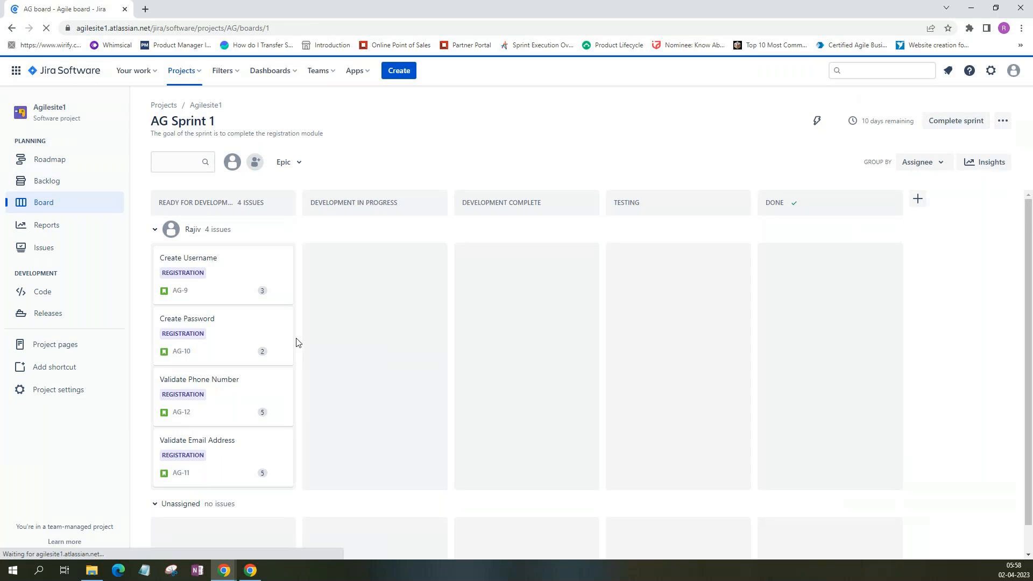
scroll(215, 331, down, 1)
click(198, 304)
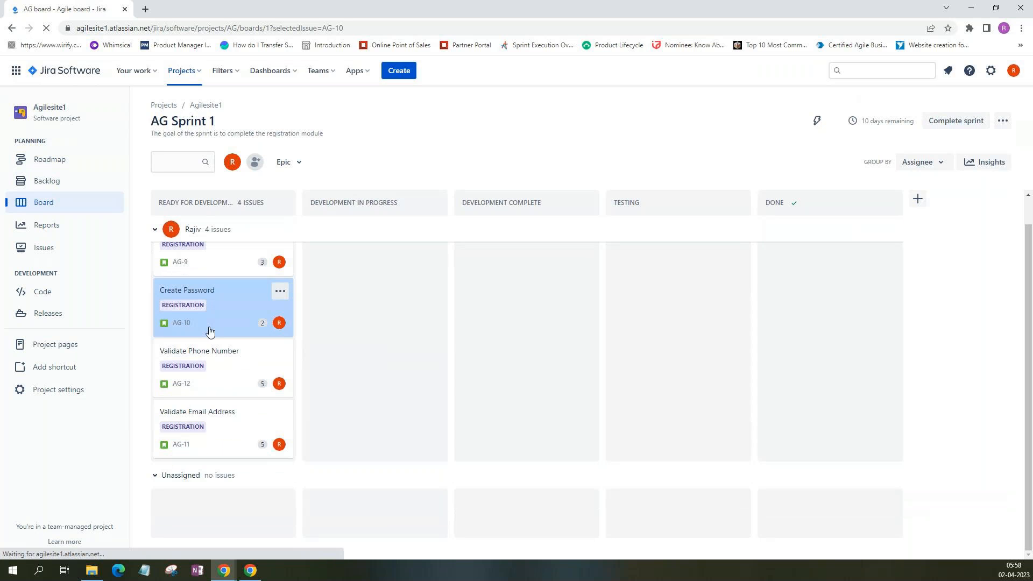
mouse_move(233, 306)
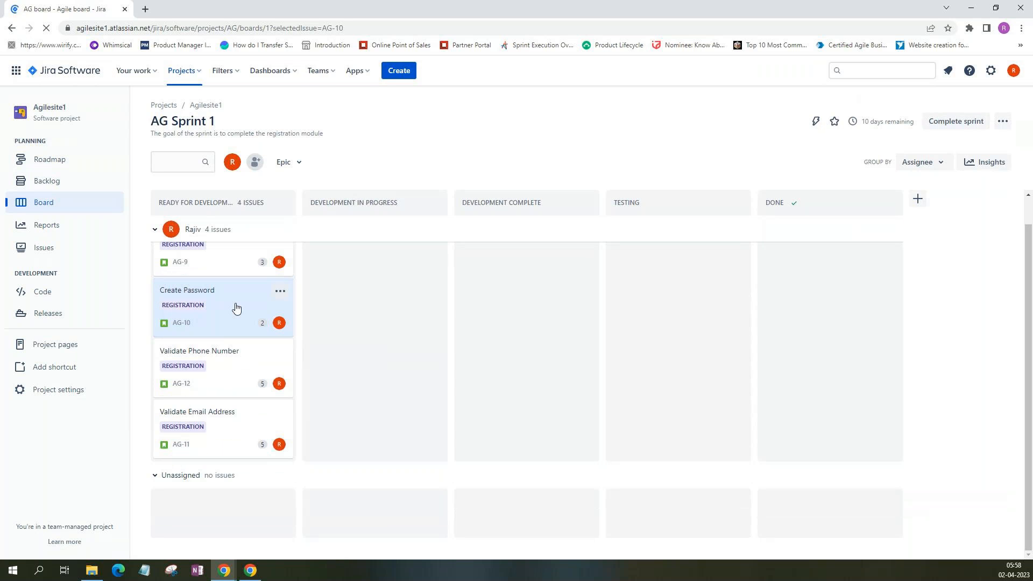
click(279, 291)
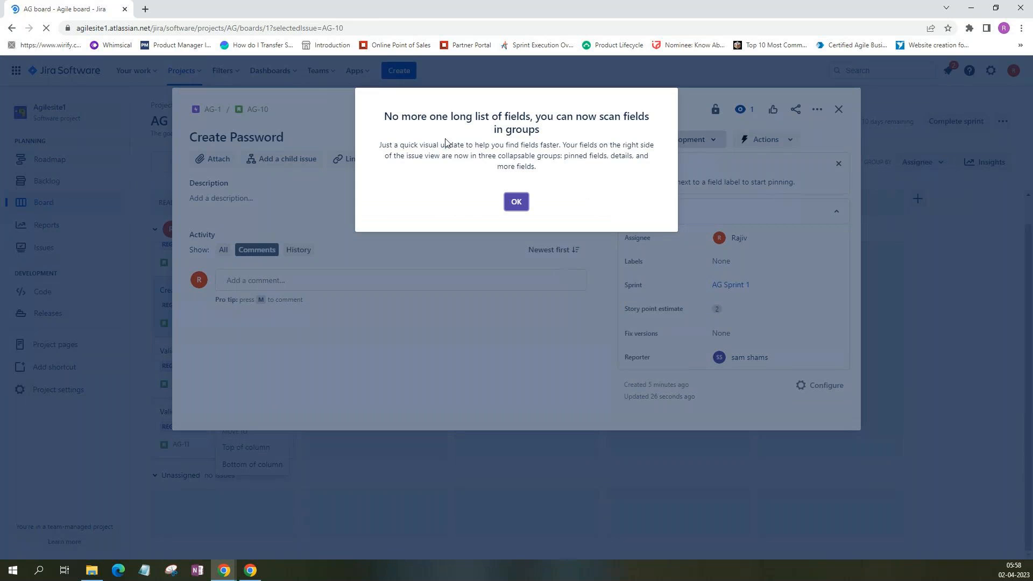
click(515, 350)
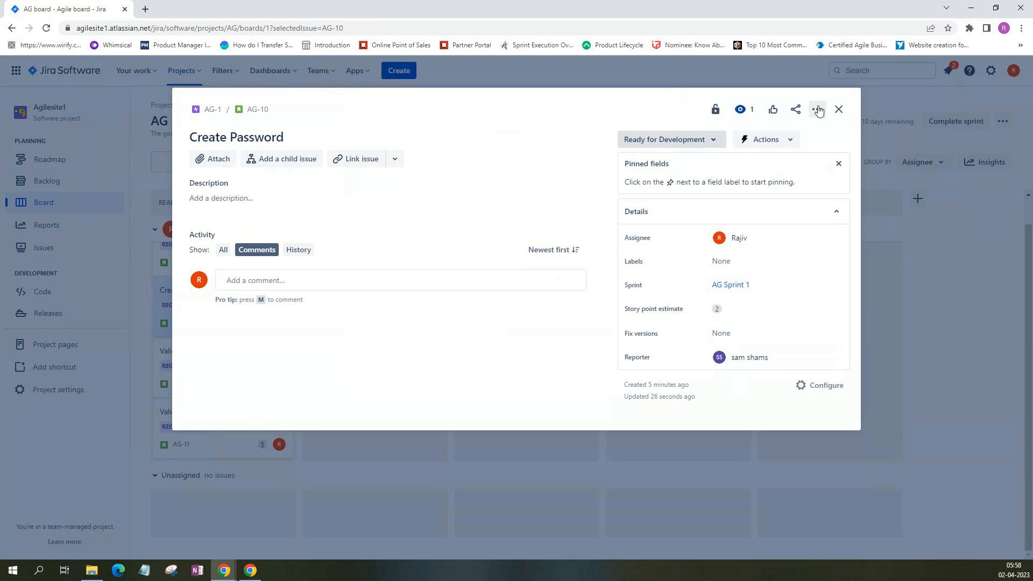
click(838, 110)
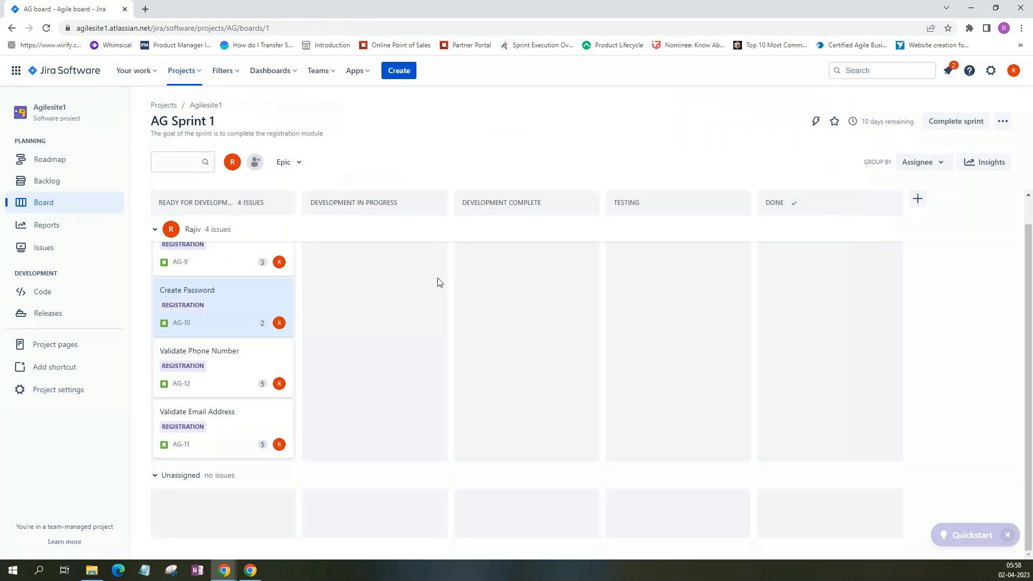
click(47, 28)
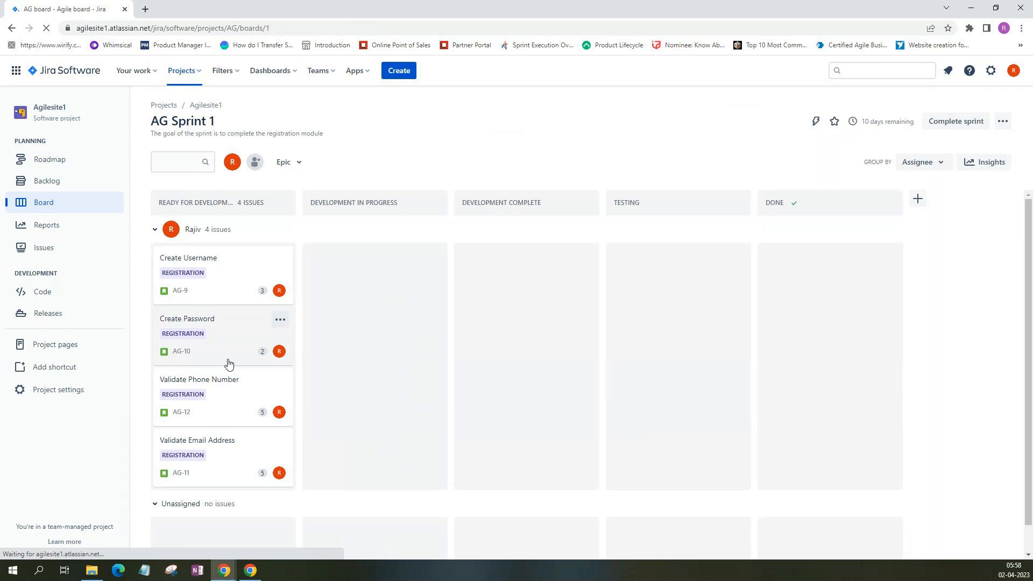
Reassign the Create Password story to the other team member and close the issue.
click(278, 352)
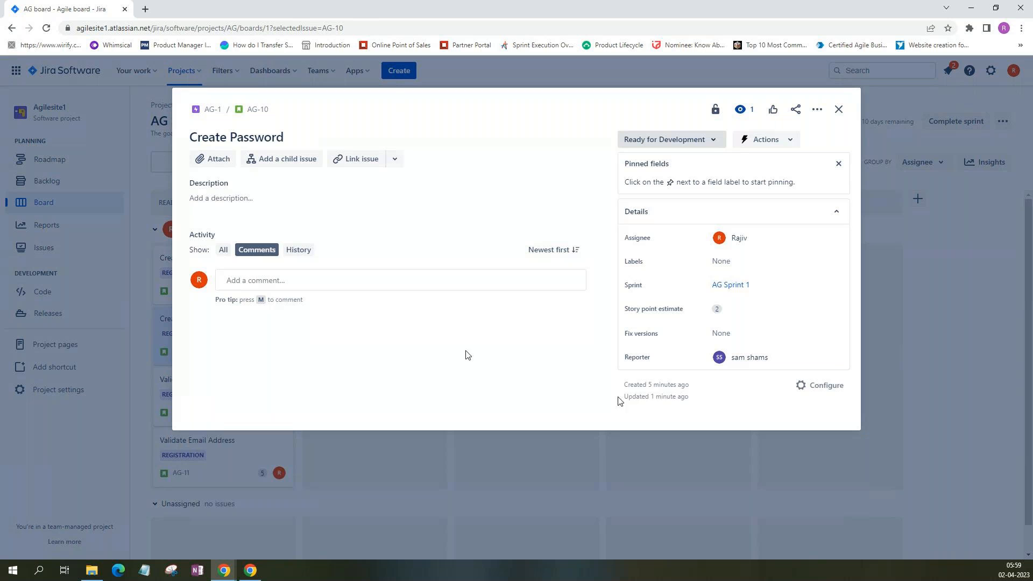
mouse_move(748, 350)
click(790, 145)
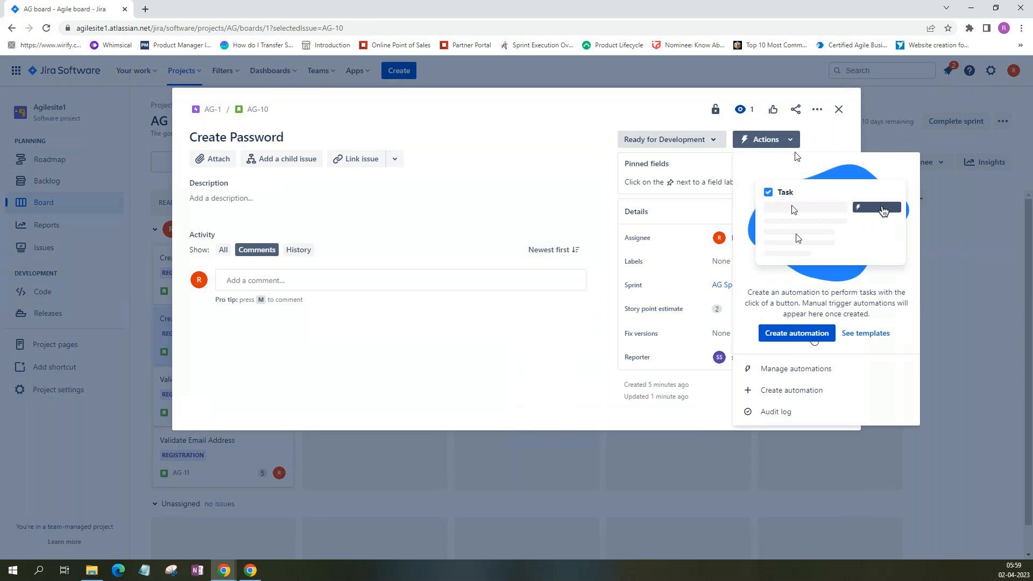
click(655, 401)
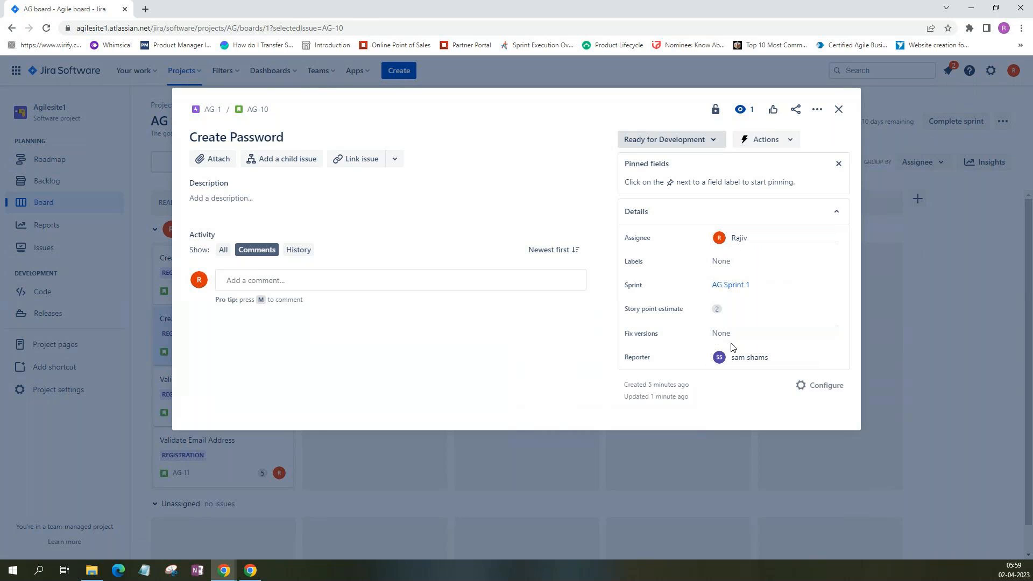
click(743, 239)
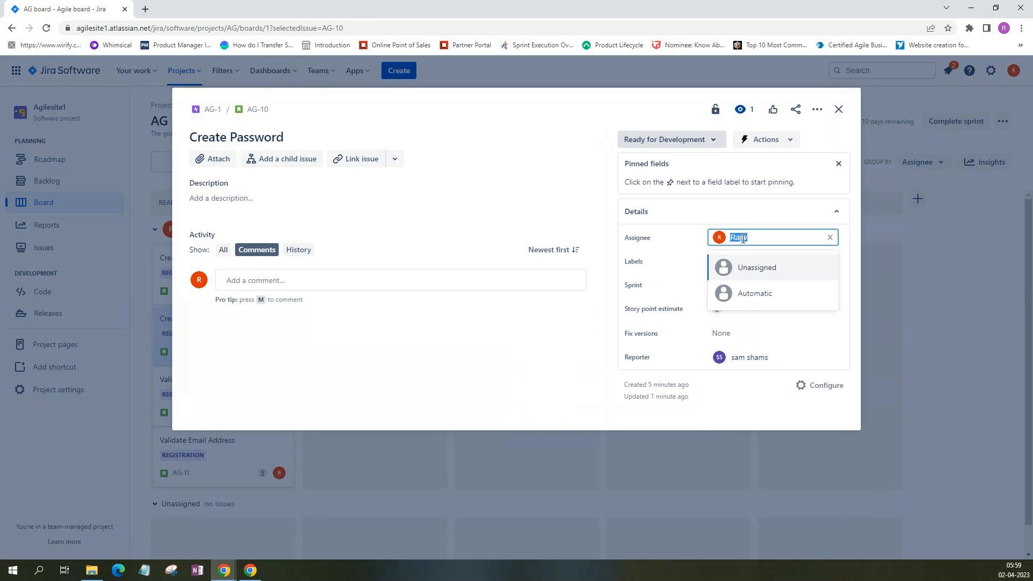
text(sa)
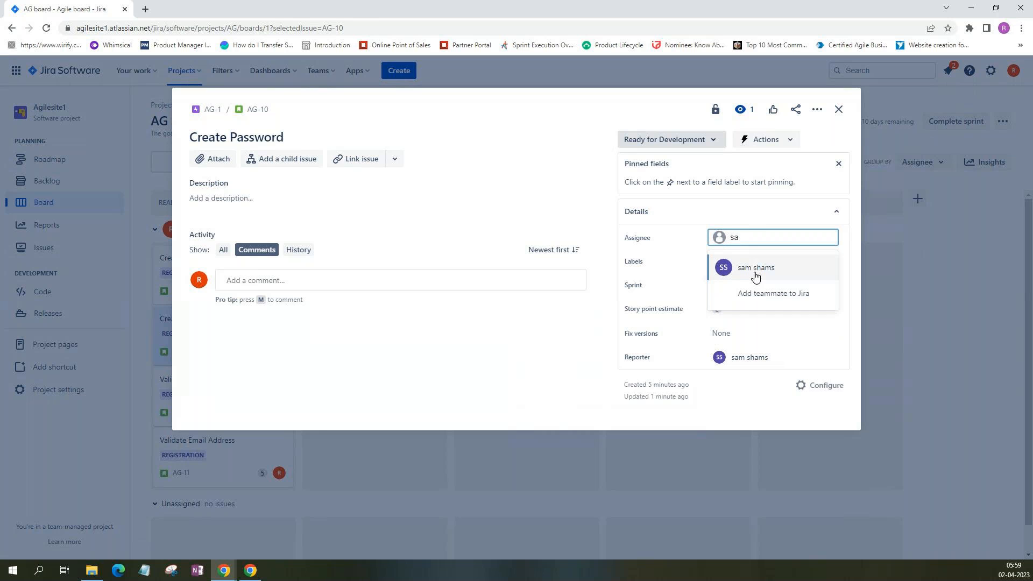
click(754, 272)
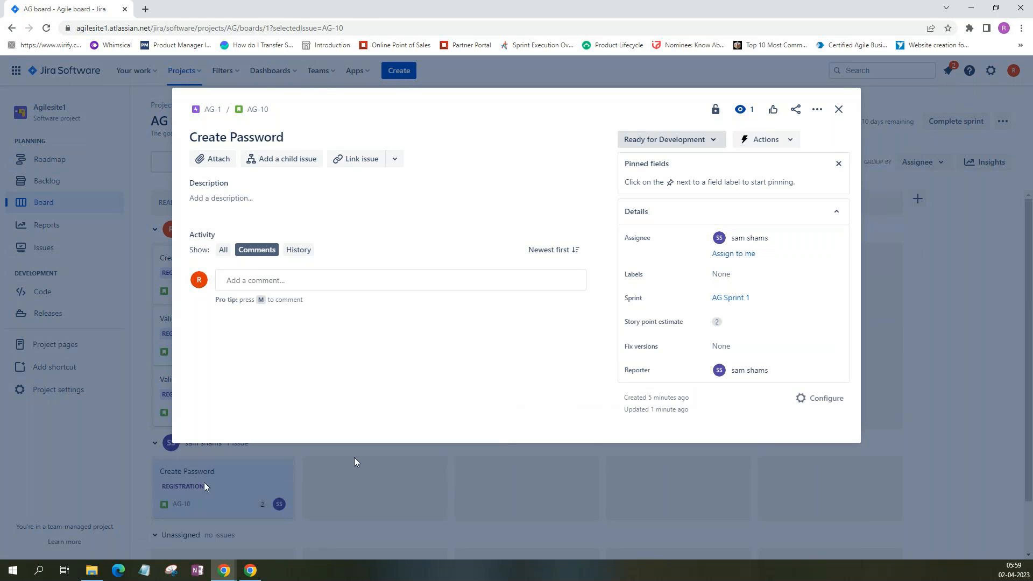
click(843, 113)
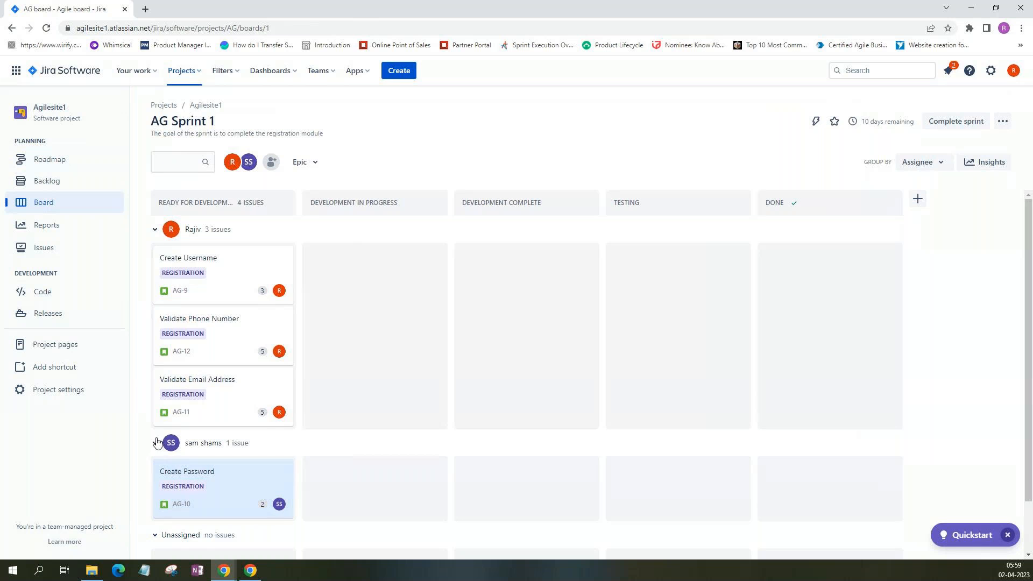
Move Validate Email Address into the other team member's swimlane and Create Username to Development in Progress.
scroll(264, 425, down, 1)
scroll(264, 425, down, 1)
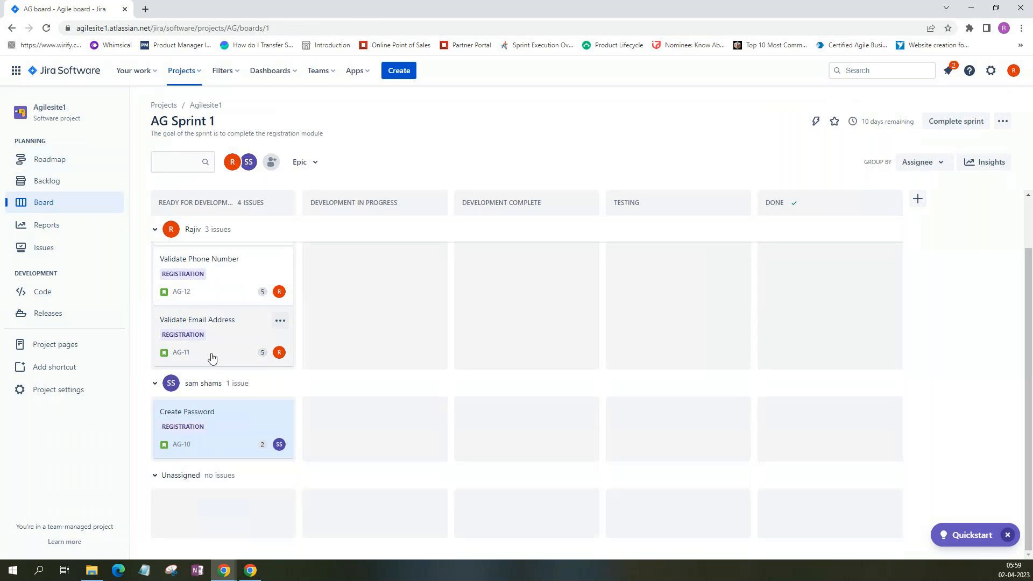
drag(217, 344, 218, 429)
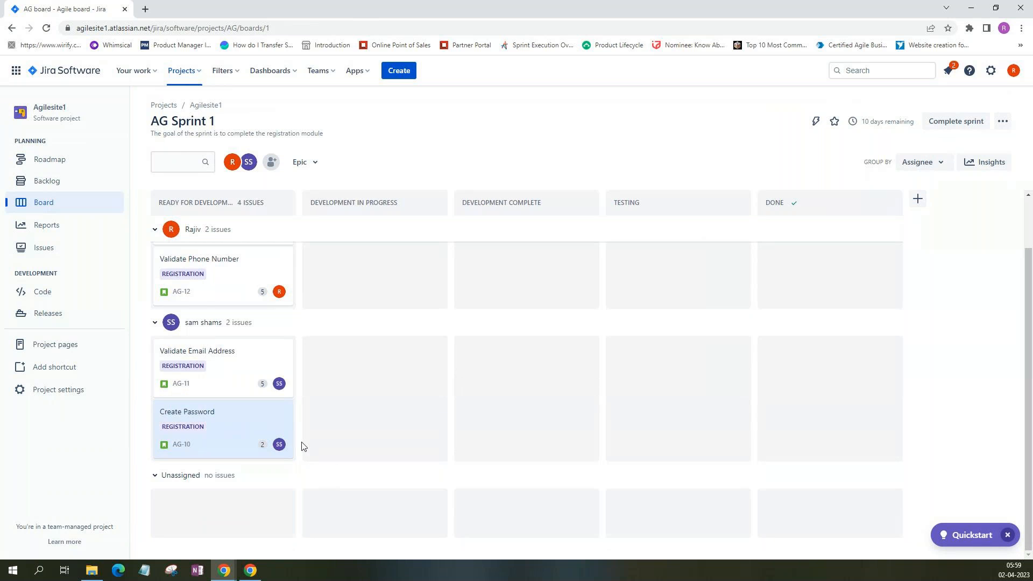
scroll(309, 439, up, 1)
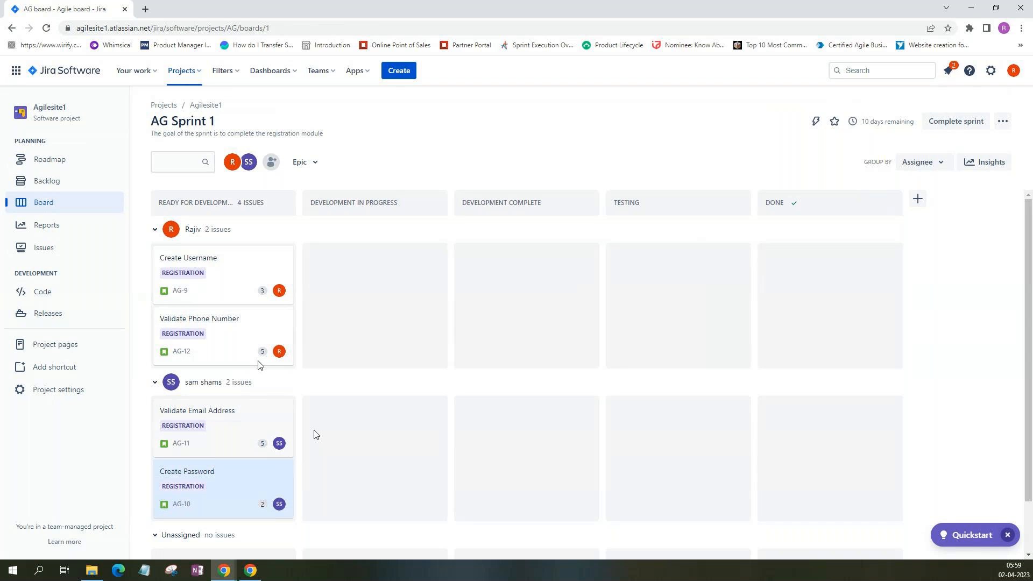
drag(231, 277, 366, 280)
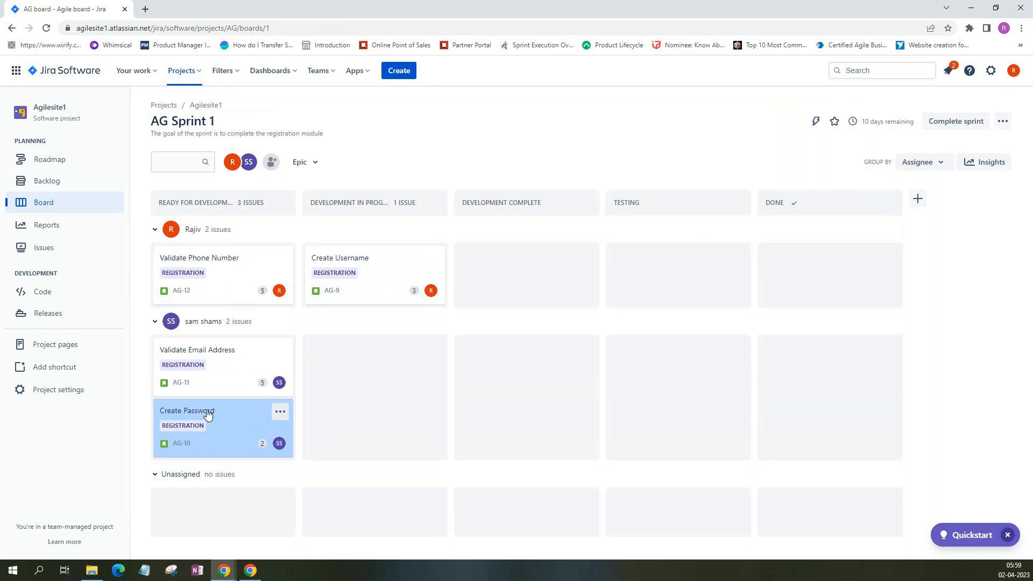
Advance Validate Email Address to Development in Progress on the board and to Development Complete from the backlog.
drag(214, 366, 366, 390)
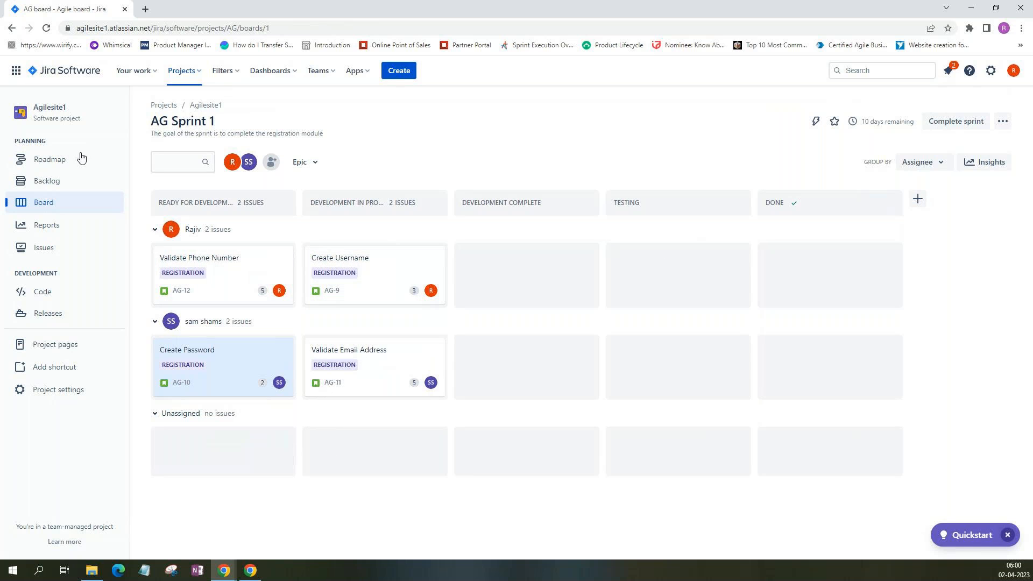
click(53, 192)
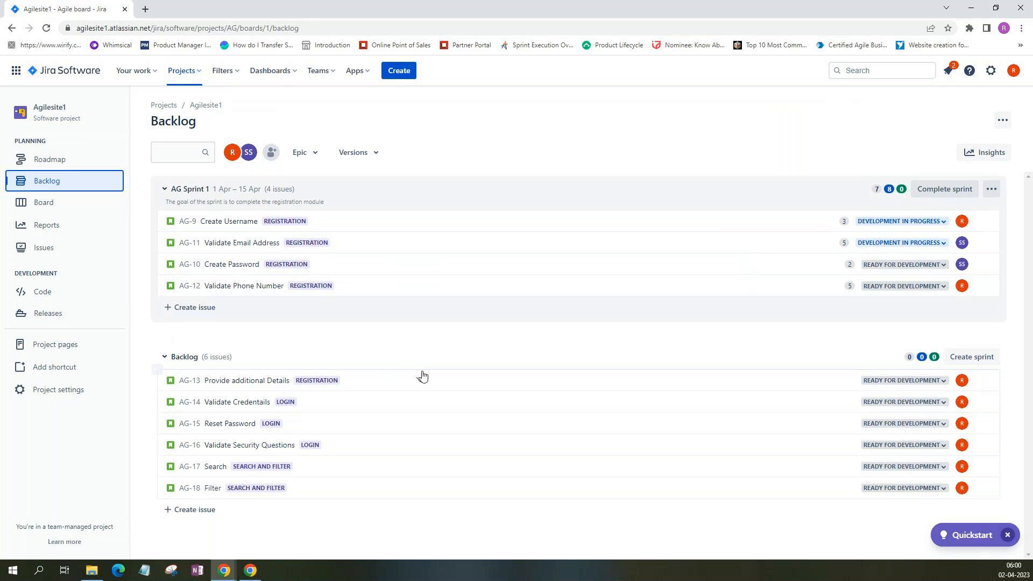
click(945, 249)
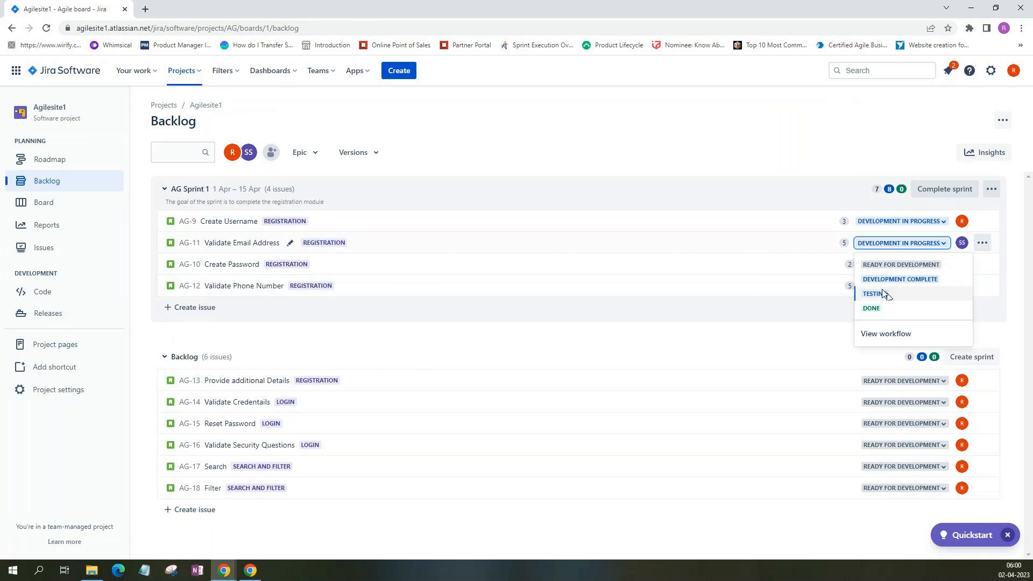
click(648, 159)
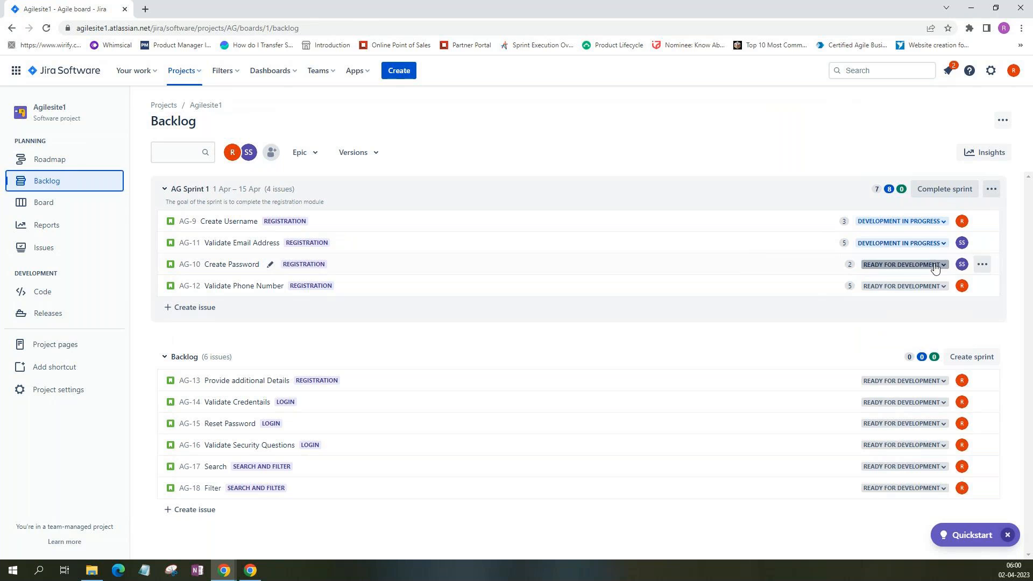
click(936, 243)
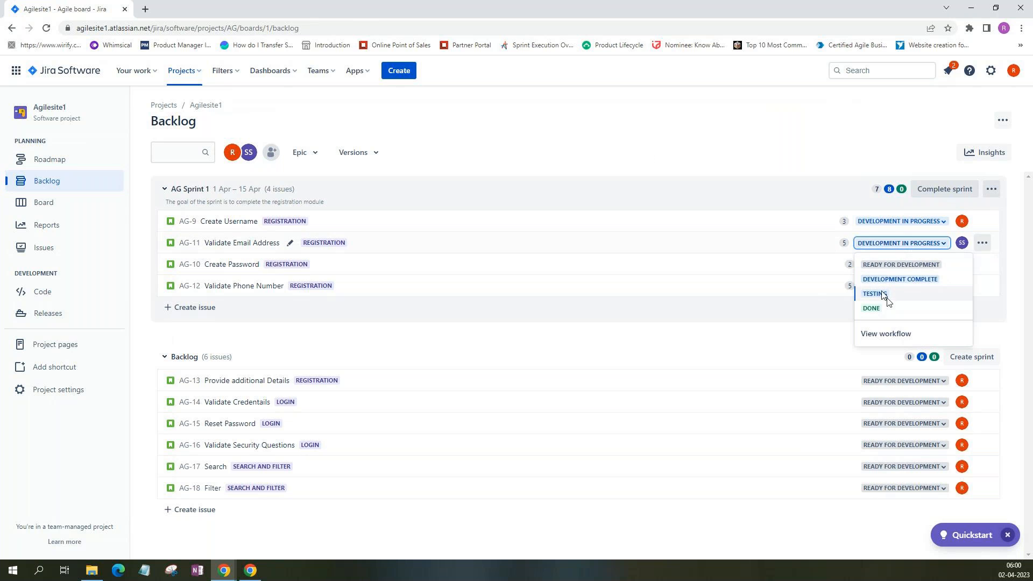
click(896, 279)
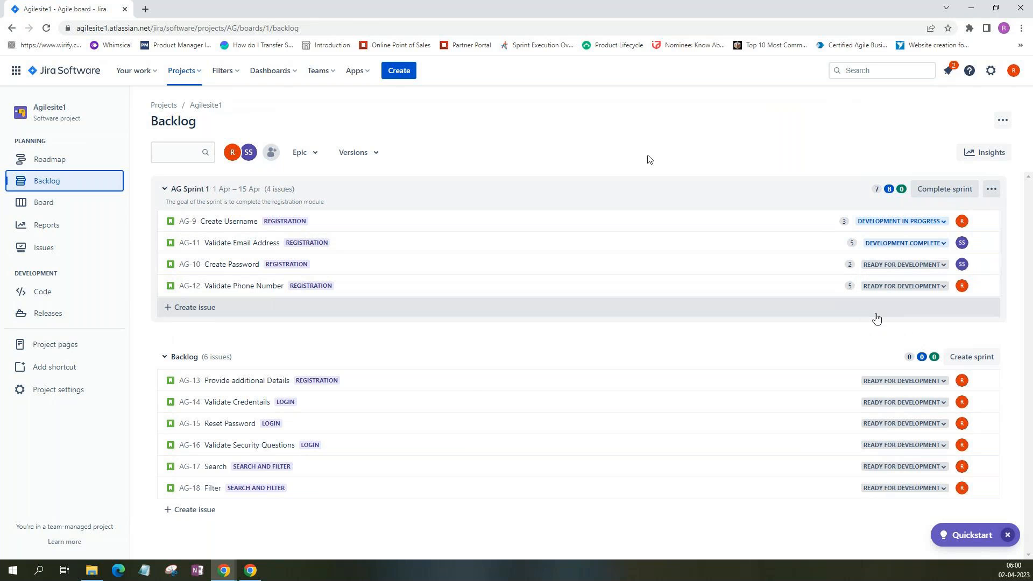
click(54, 205)
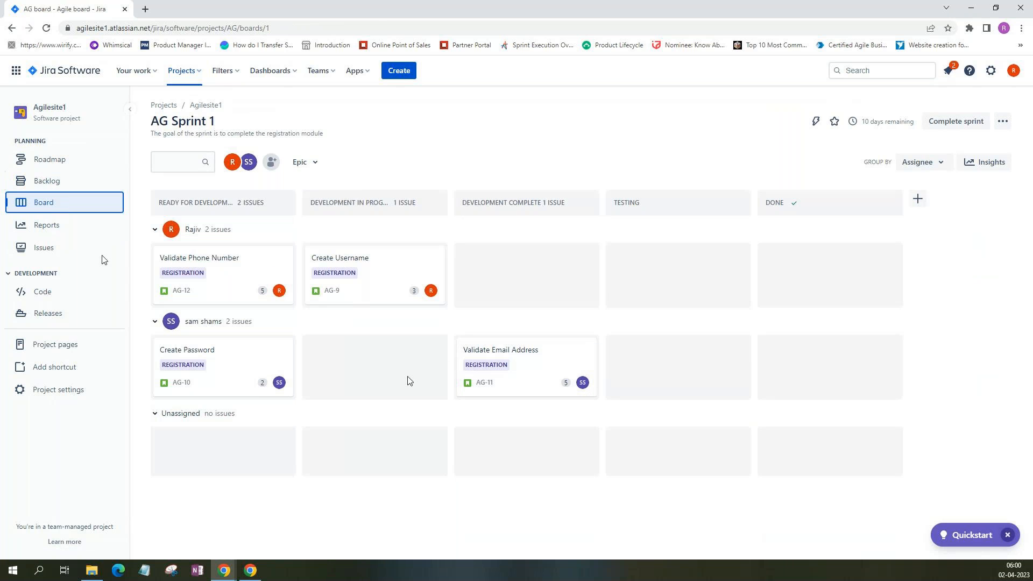
Set the Validate Email Address story's status to Testing in the backlog and assign the story to yourself.
click(47, 181)
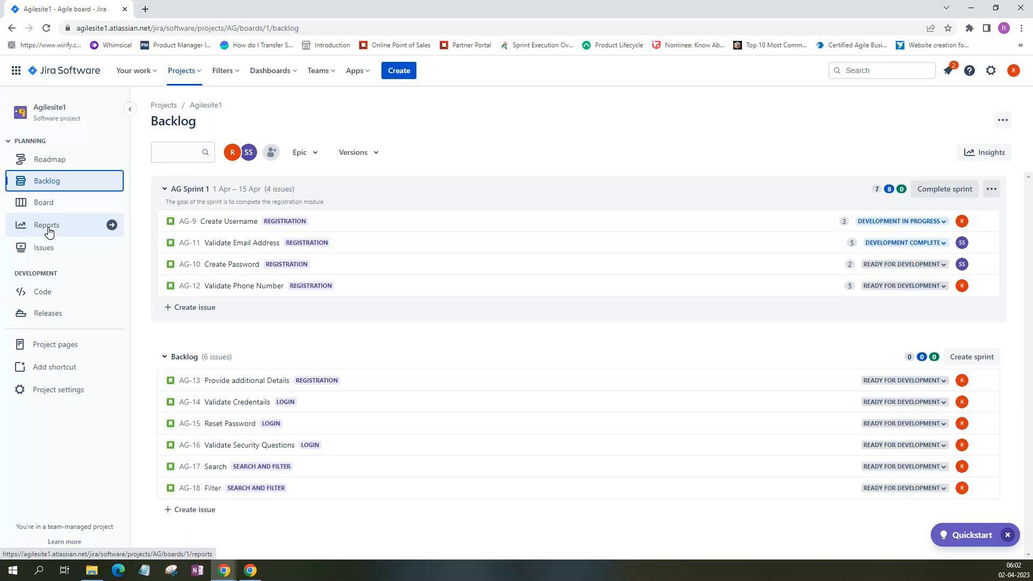
click(901, 243)
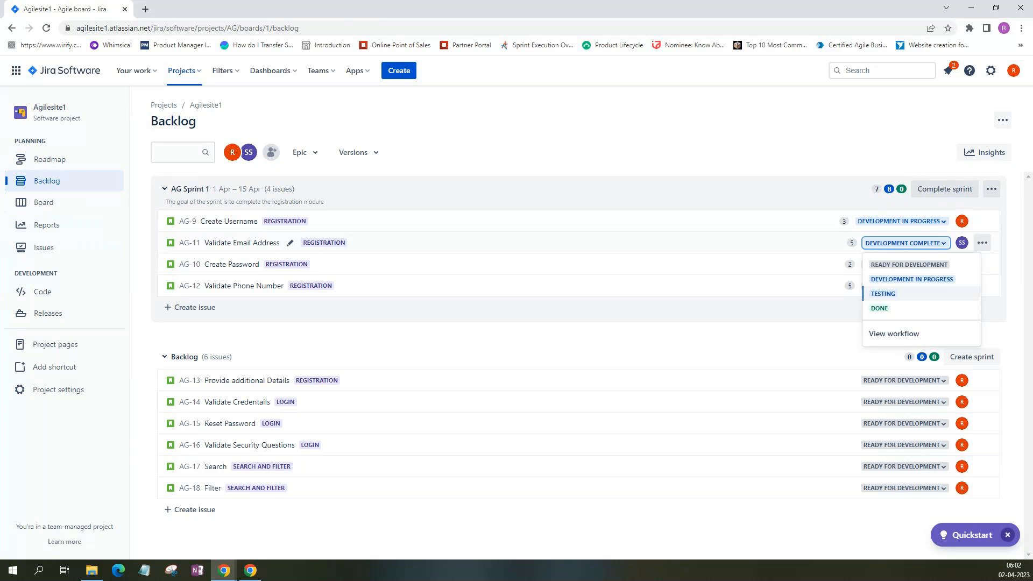
click(882, 295)
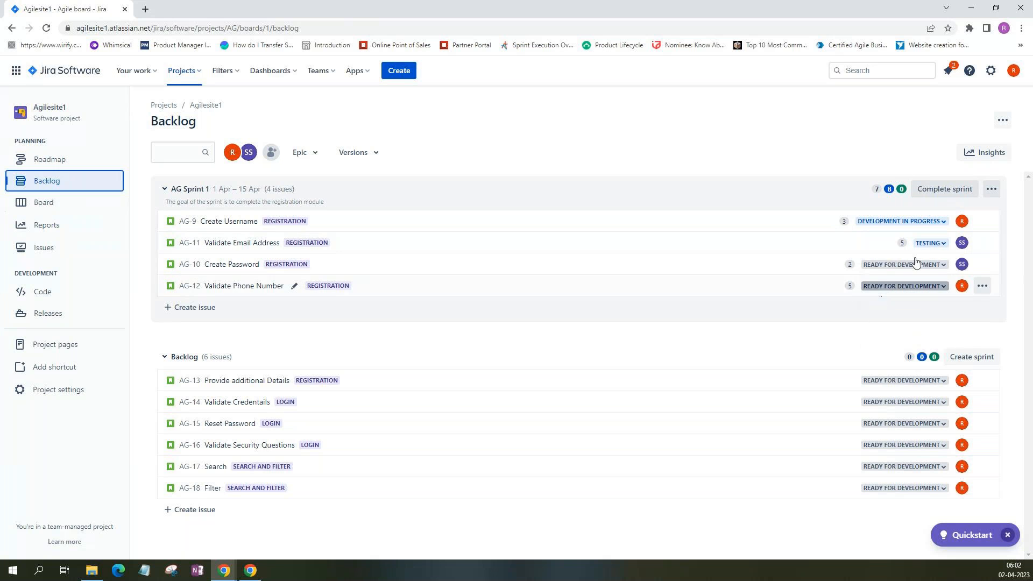
click(963, 246)
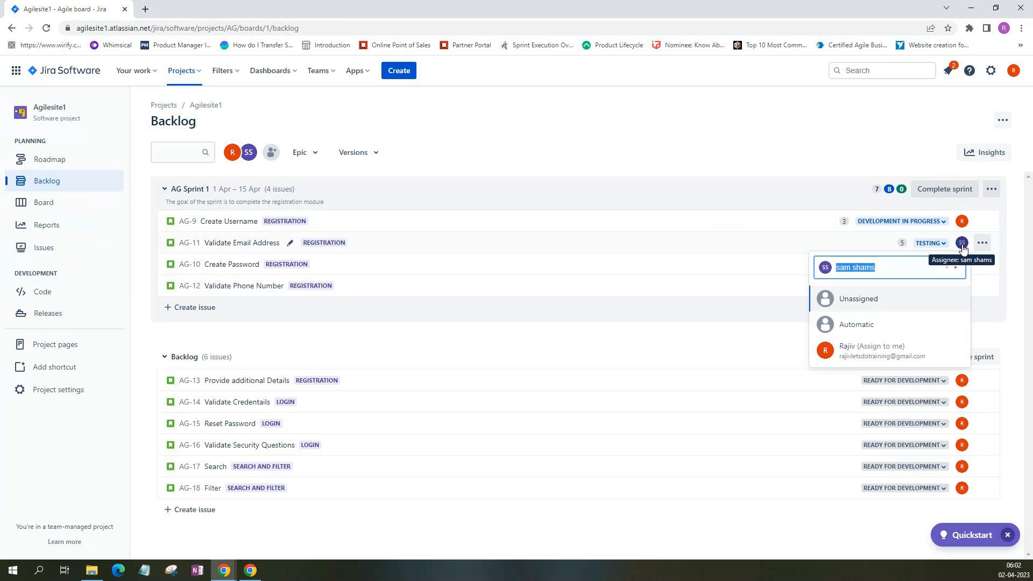
click(901, 350)
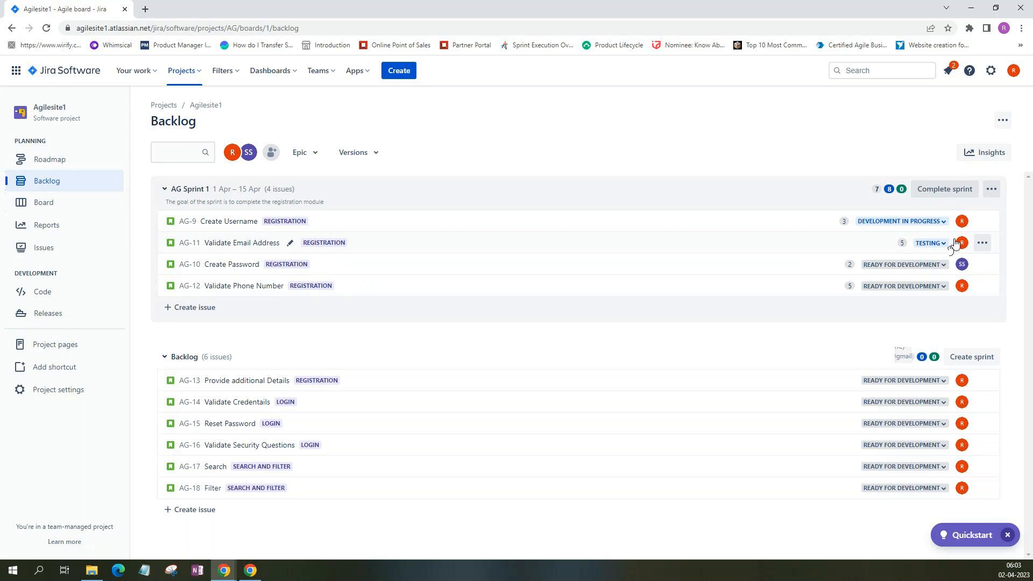
click(217, 311)
click(178, 307)
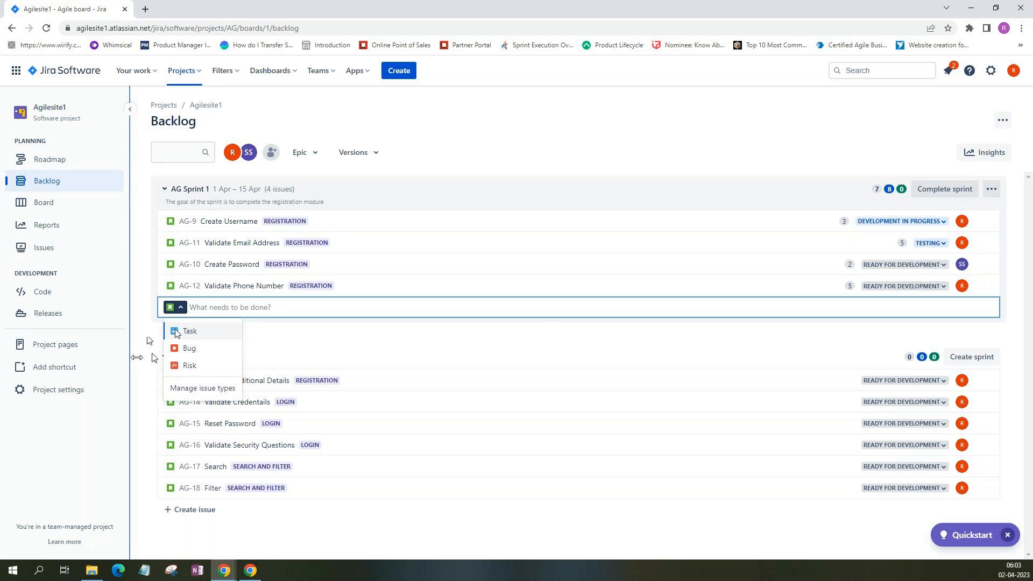
click(130, 347)
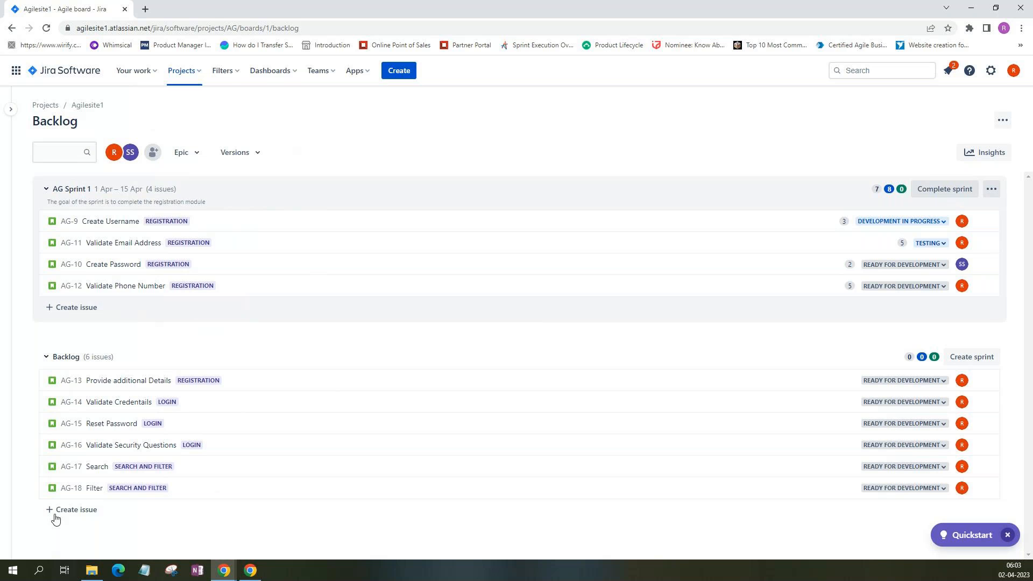
click(11, 109)
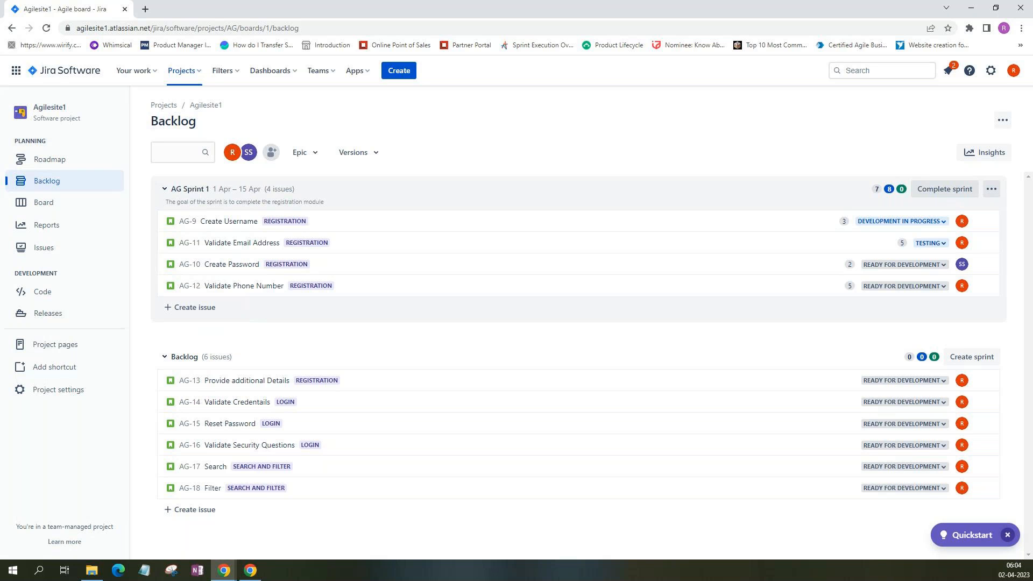
Link the Create Password story to AG-9 Create Username with the relation "relates to", and remove that link again.
click(237, 266)
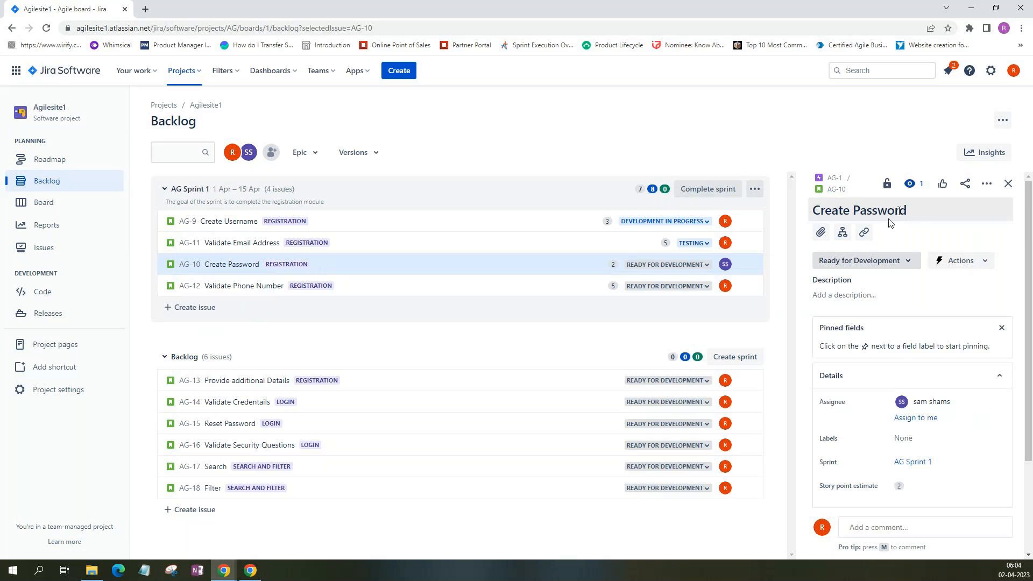
click(865, 233)
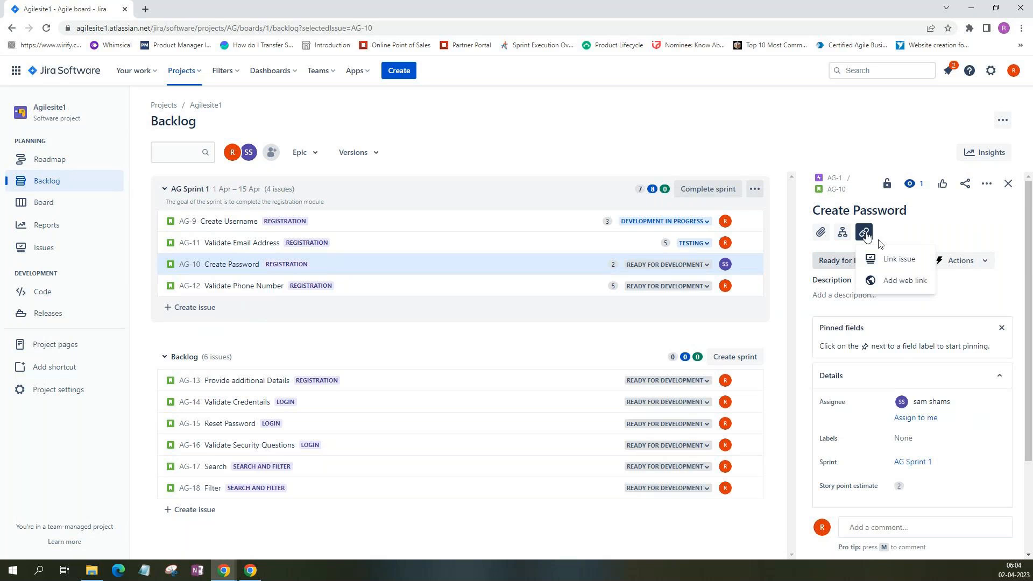
click(894, 259)
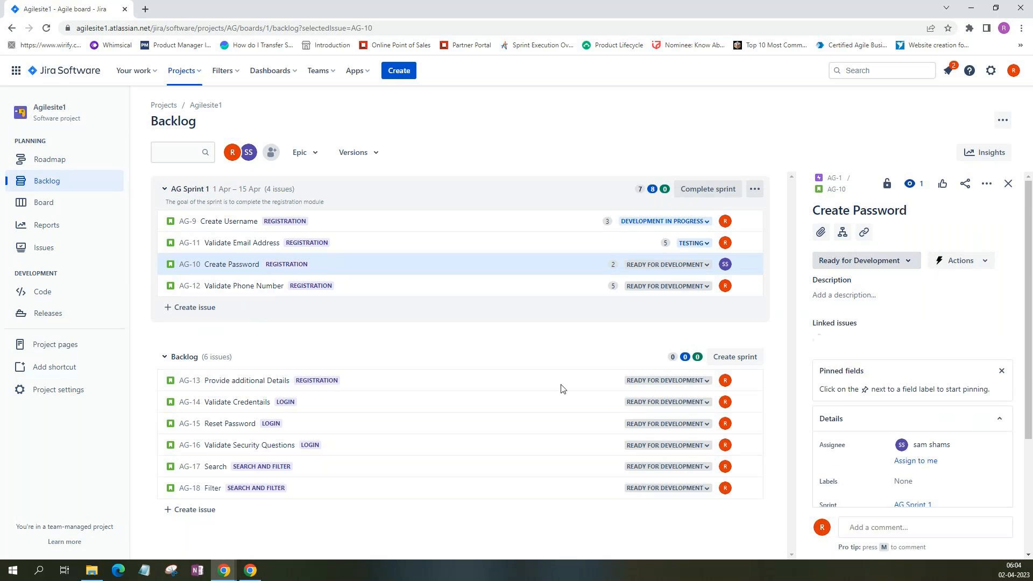
click(842, 353)
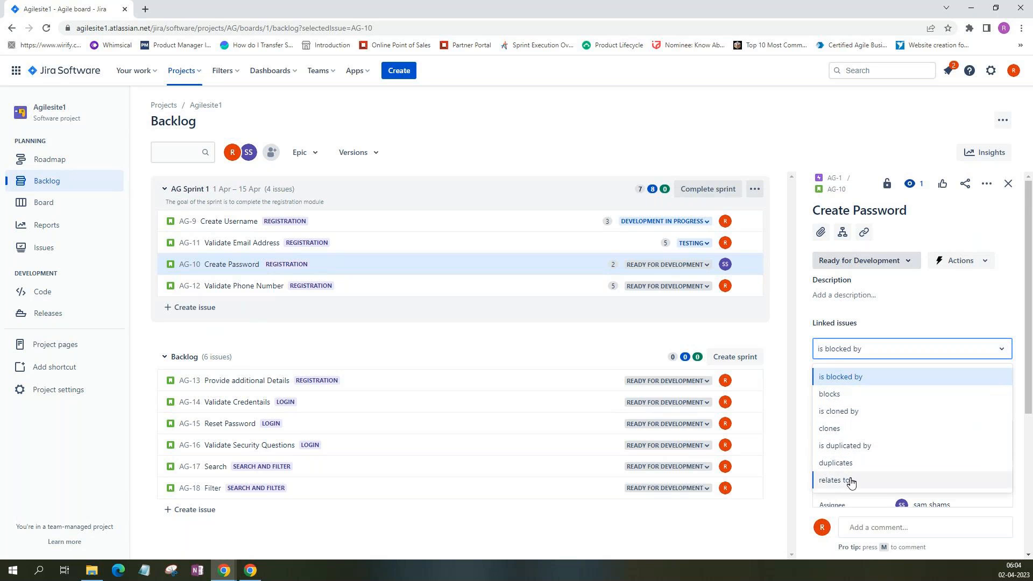
click(851, 481)
click(849, 376)
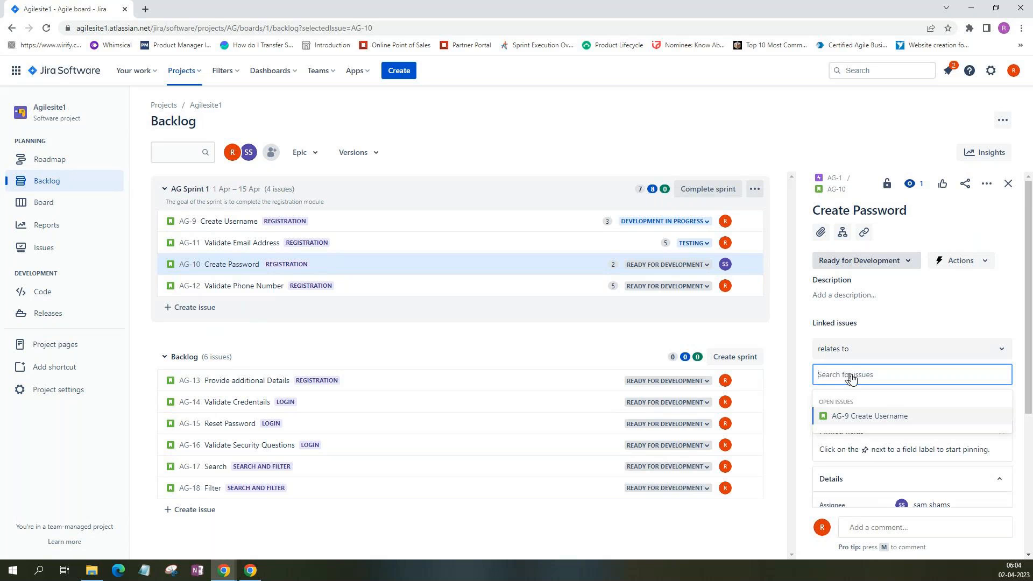
click(850, 419)
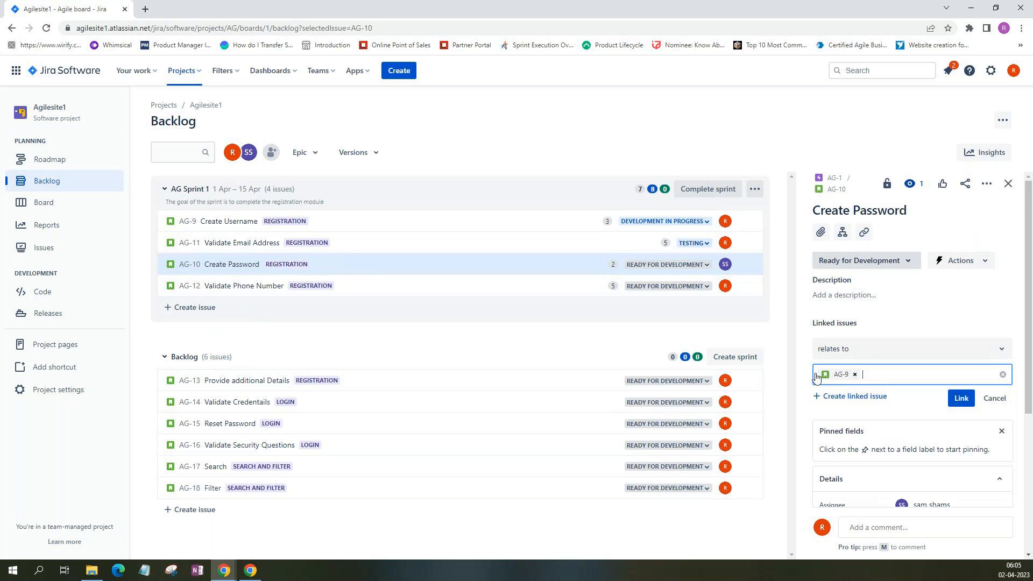
click(973, 400)
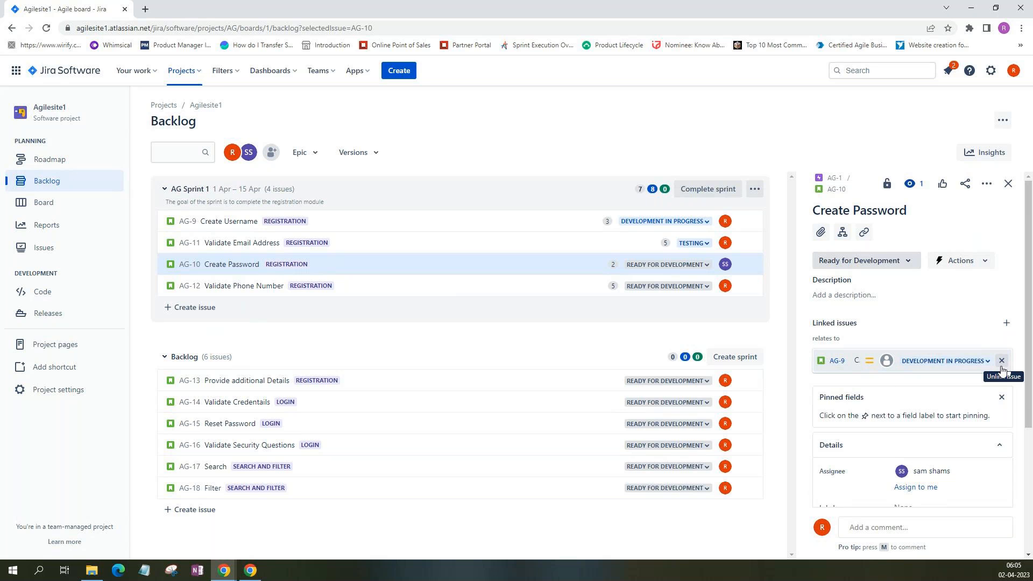
click(1001, 361)
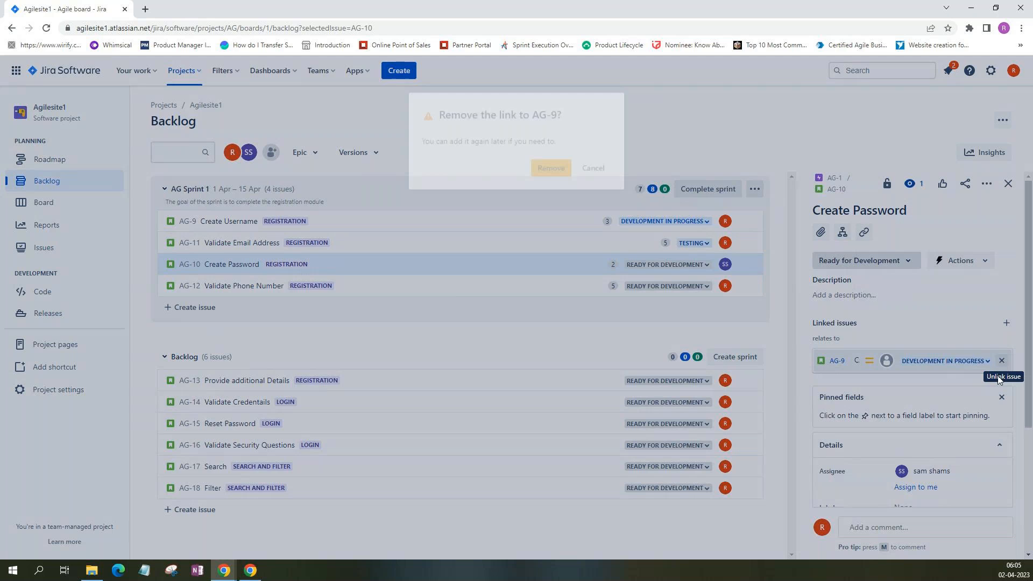
click(551, 163)
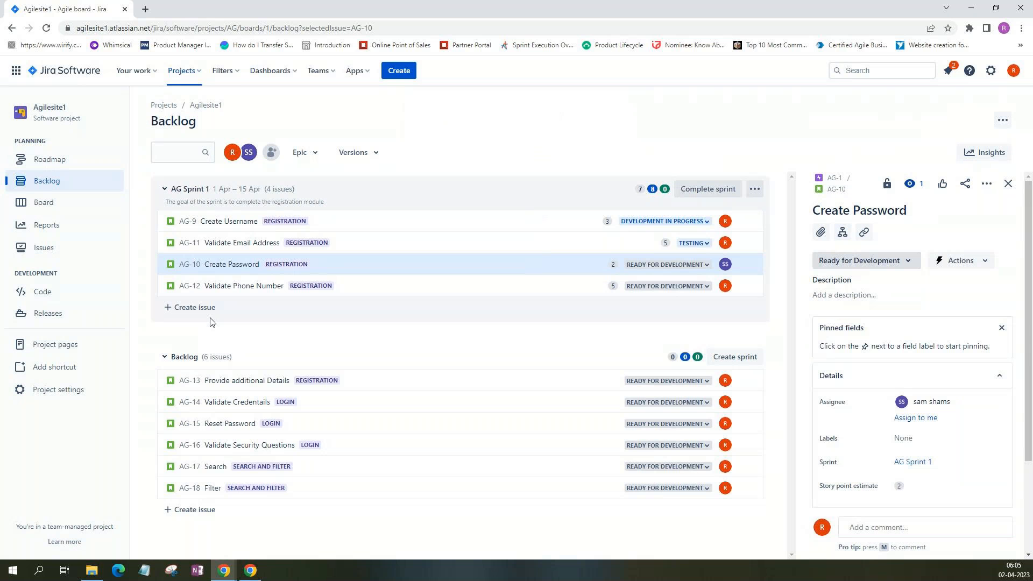
Create a bug titled "Defect for AG-10" in AG Sprint 1.
click(195, 318)
click(181, 308)
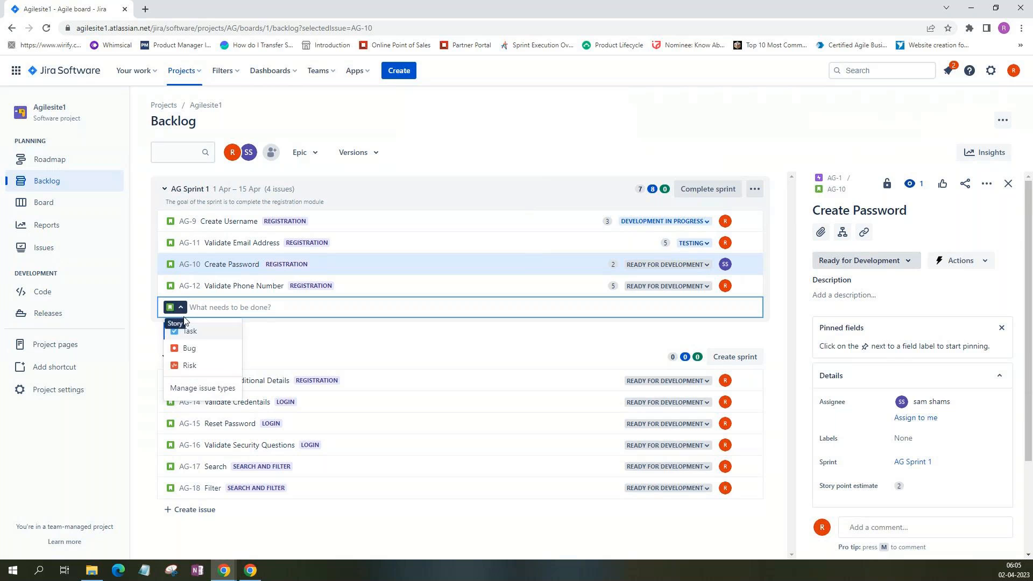
click(191, 351)
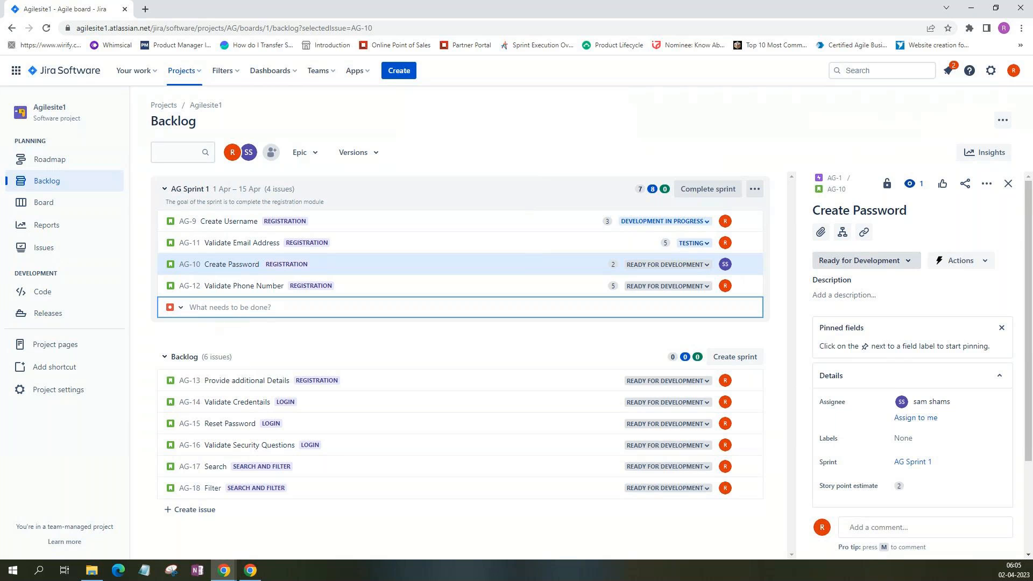
text(Defect sea)
text(or )
text(AG)
text(-10)
click(256, 337)
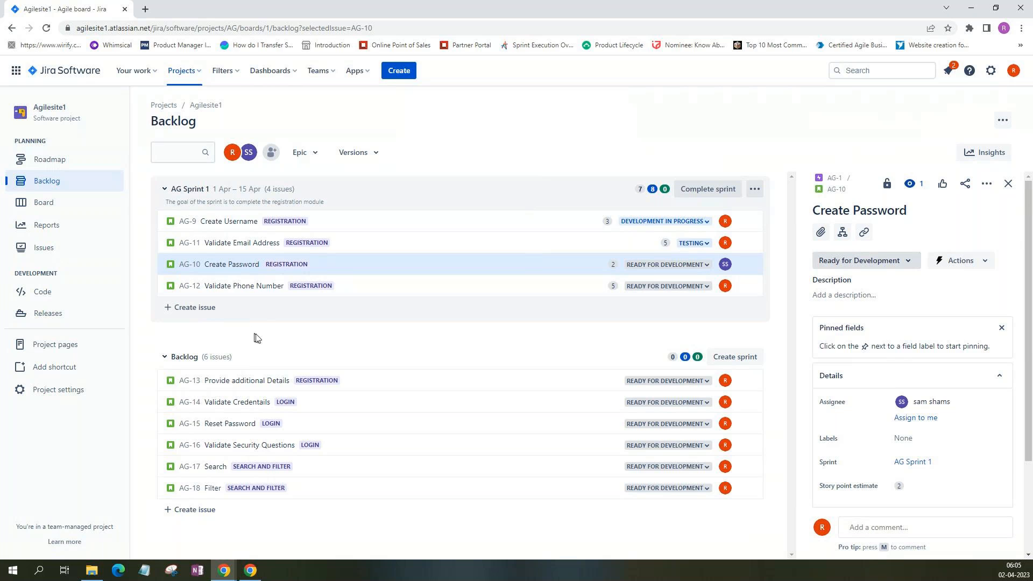
click(200, 310)
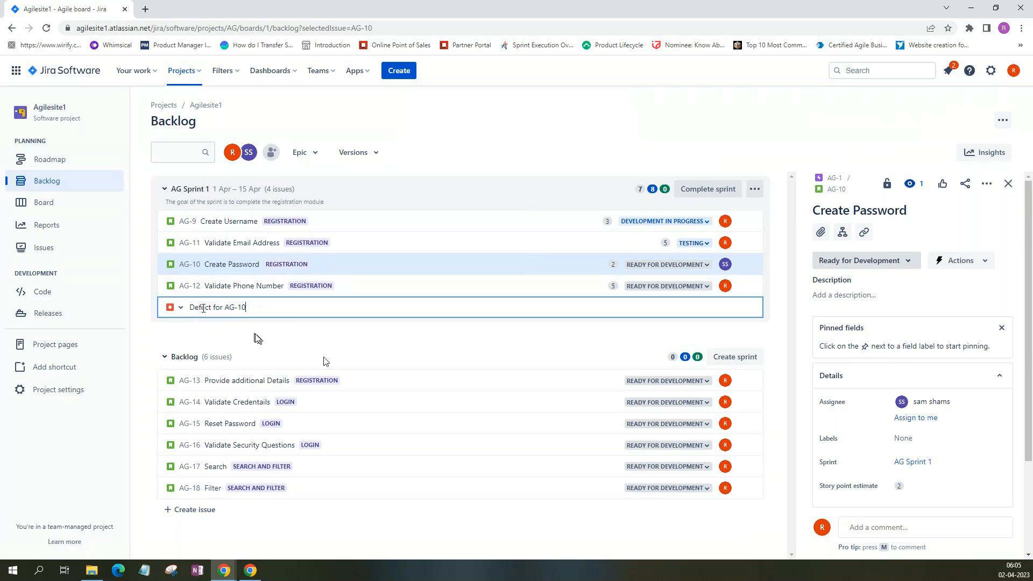
key(Return)
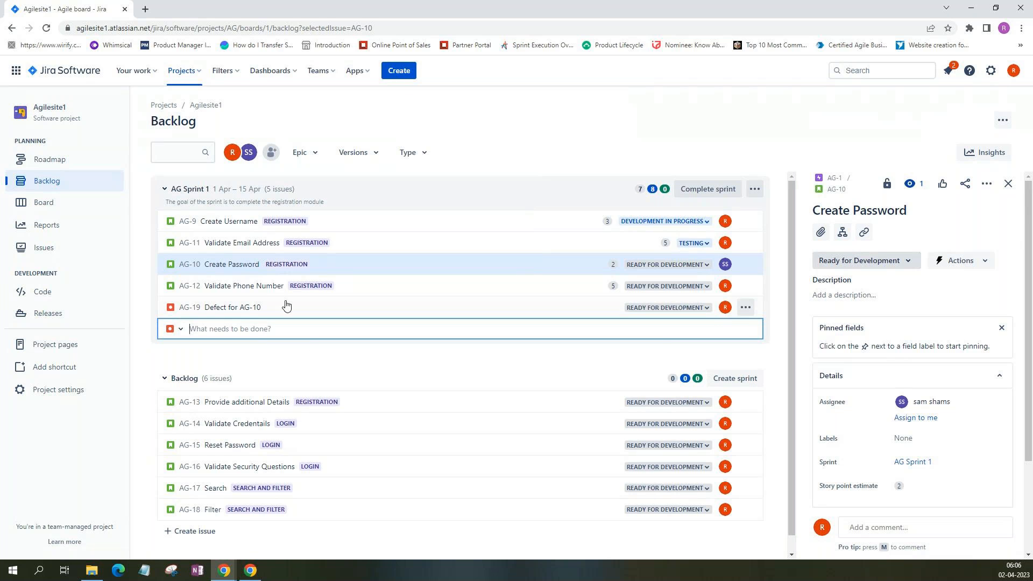
Link the Defect for AG-10 bug to AG-10 Create Password as "is blocked by" and assign the bug to the other team member.
click(250, 312)
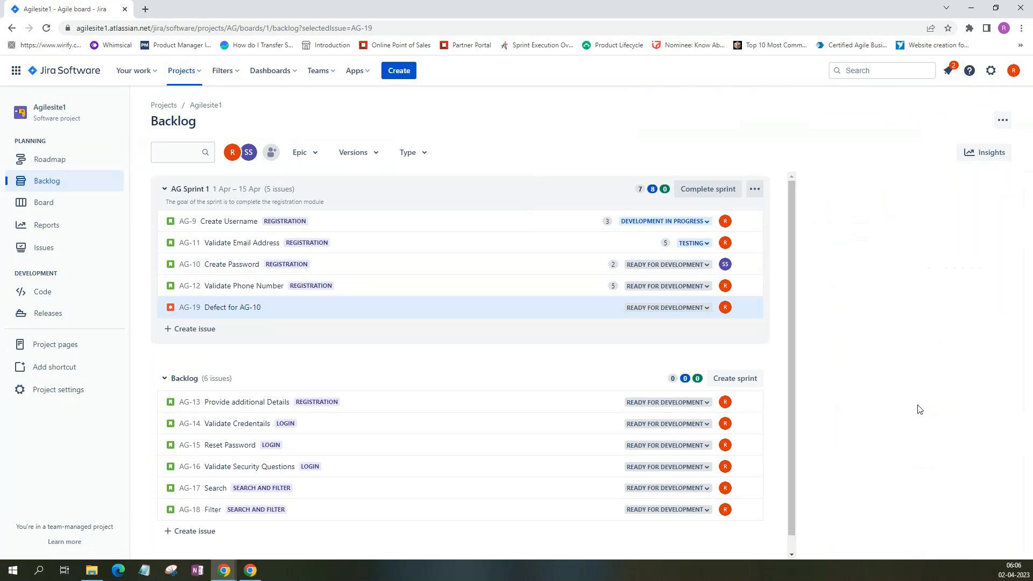
scroll(885, 410, down, 2)
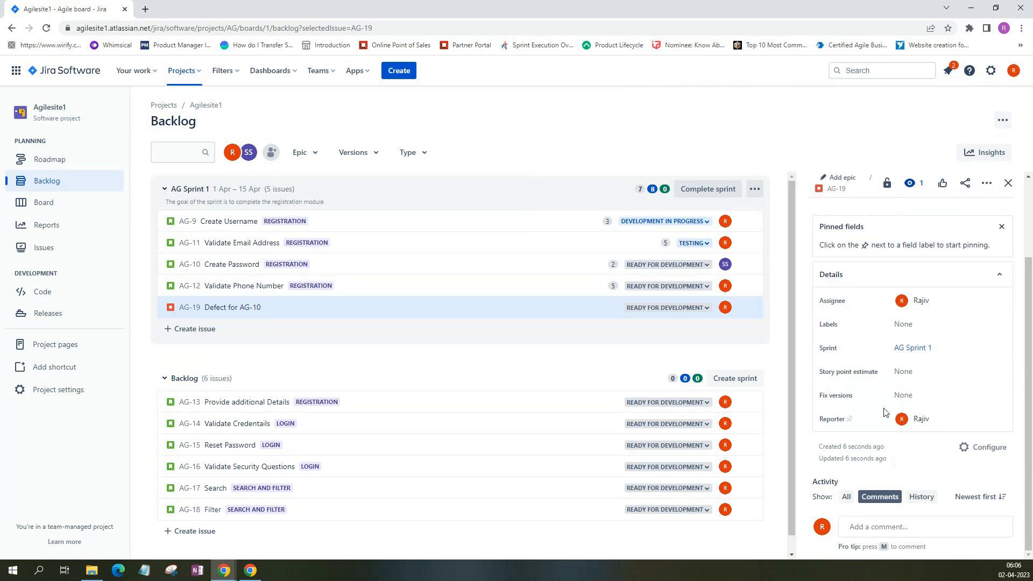
scroll(893, 377, up, 2)
click(865, 232)
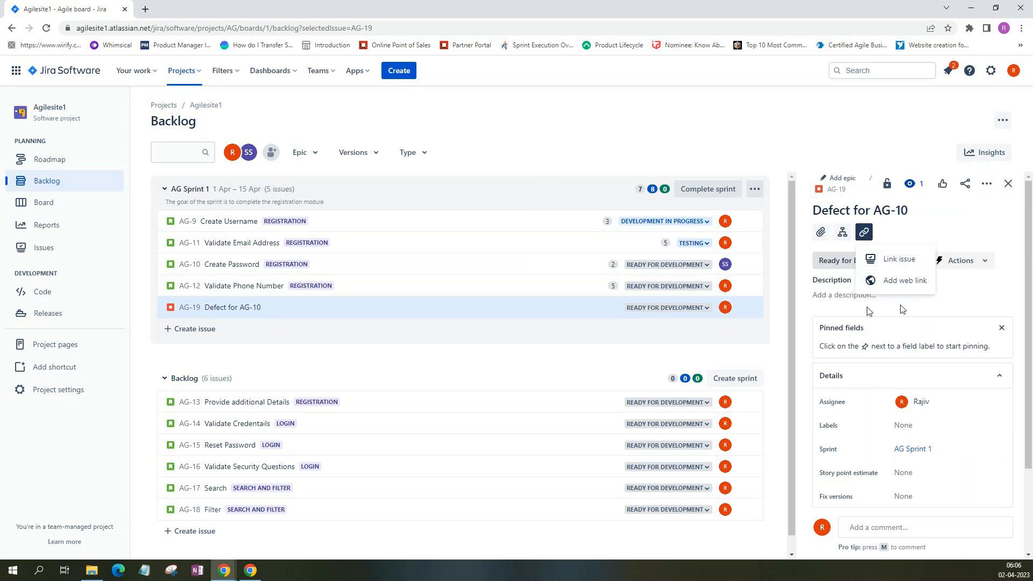
click(877, 260)
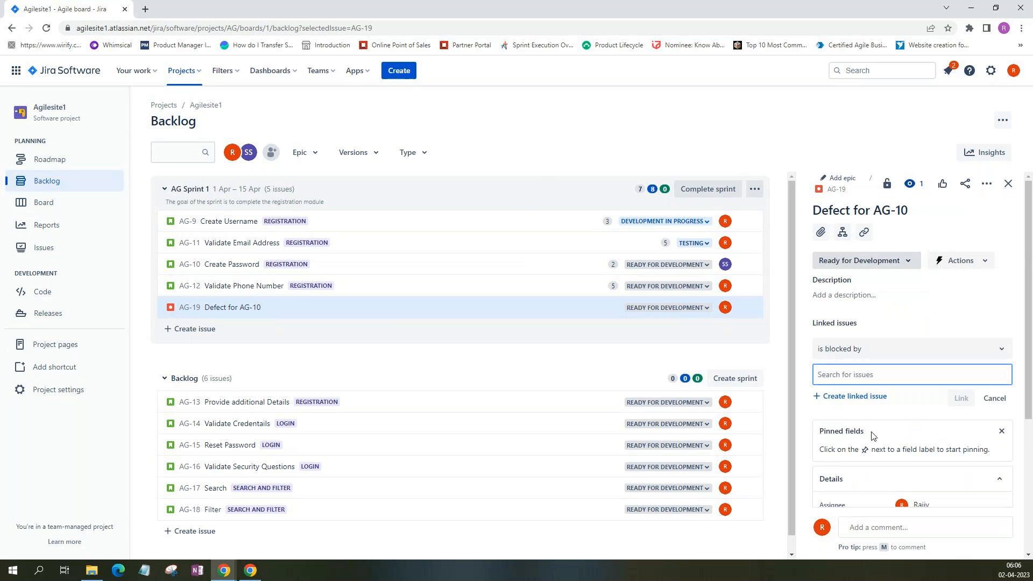
text(AG)
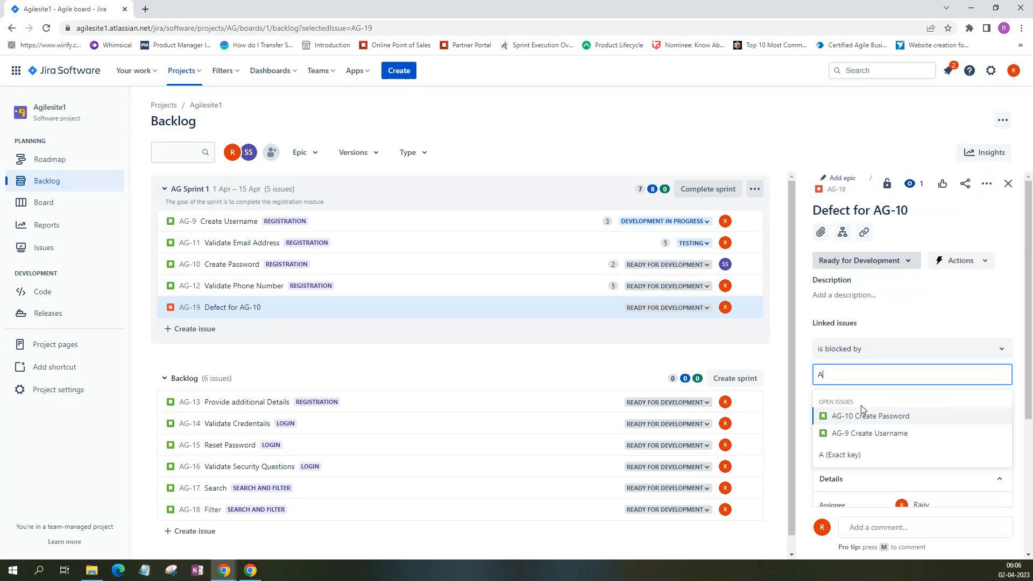
click(867, 416)
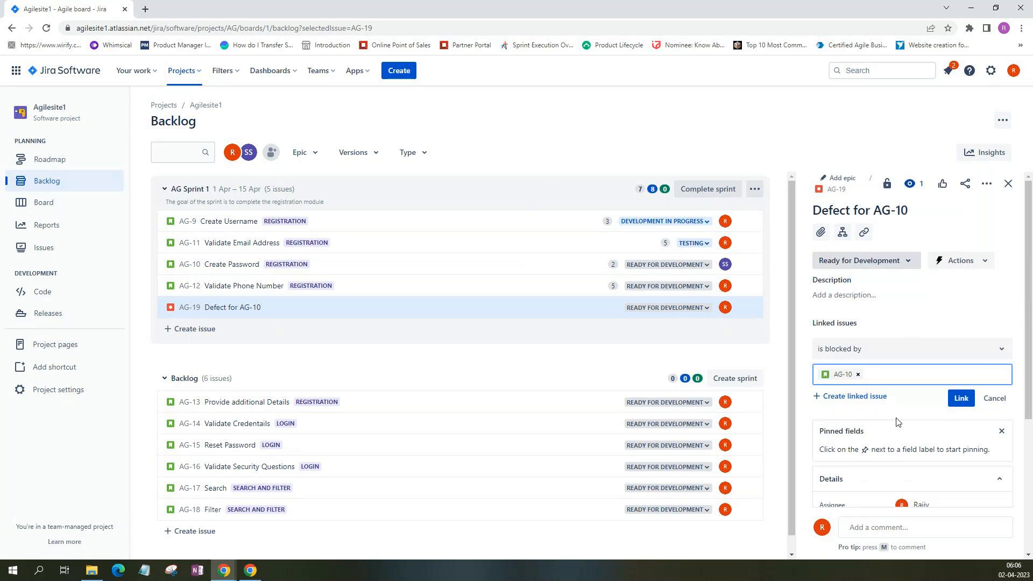
click(959, 399)
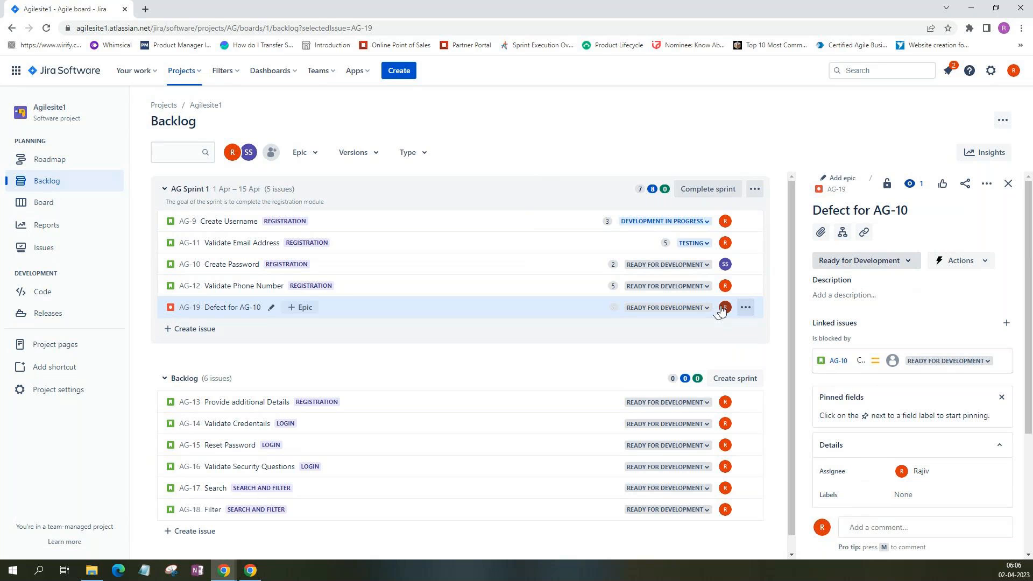
click(918, 472)
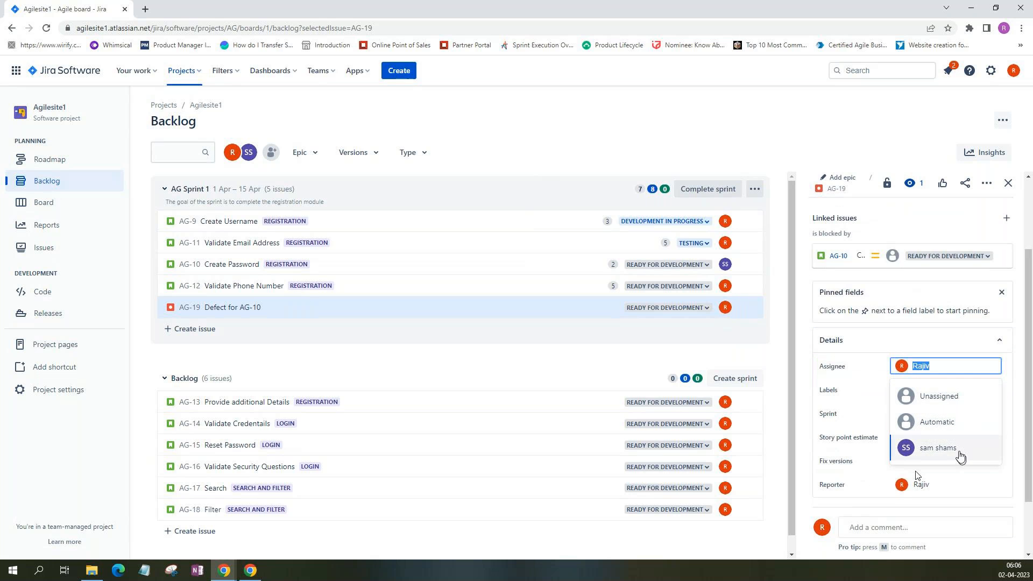
click(961, 451)
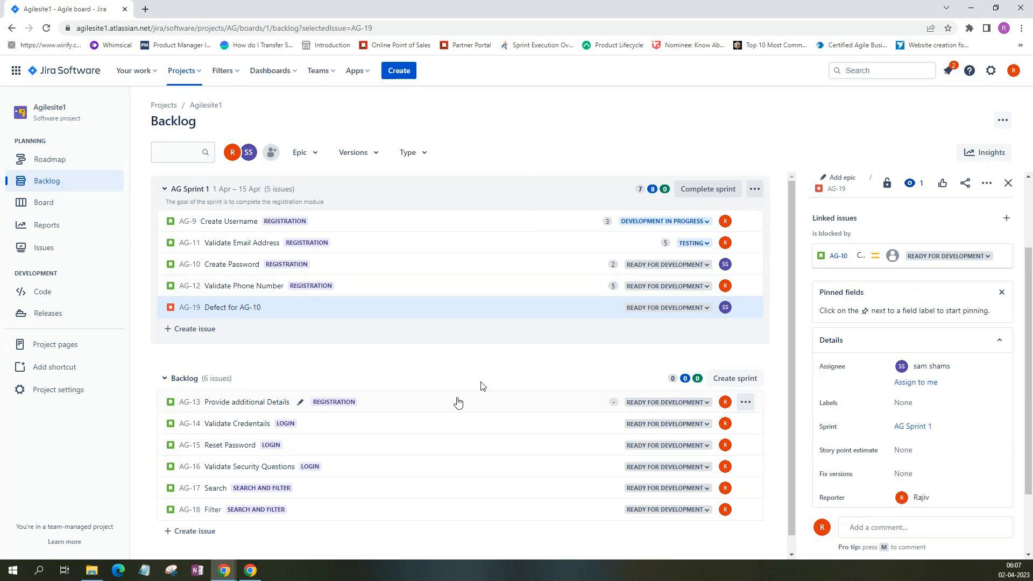
Check the sprint board, open the Sprint burndown chart report and view which sprints it offers.
click(34, 212)
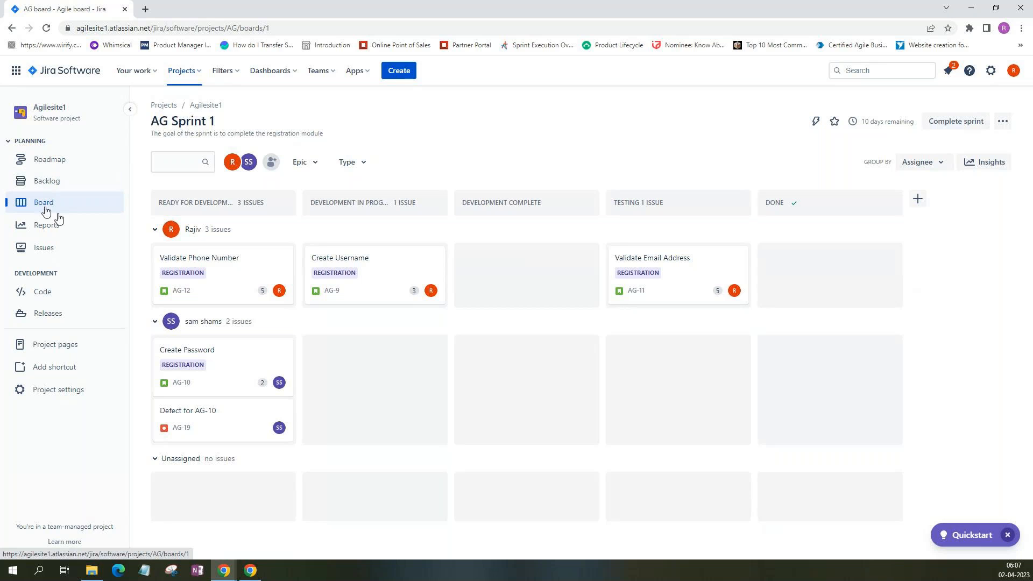
click(41, 230)
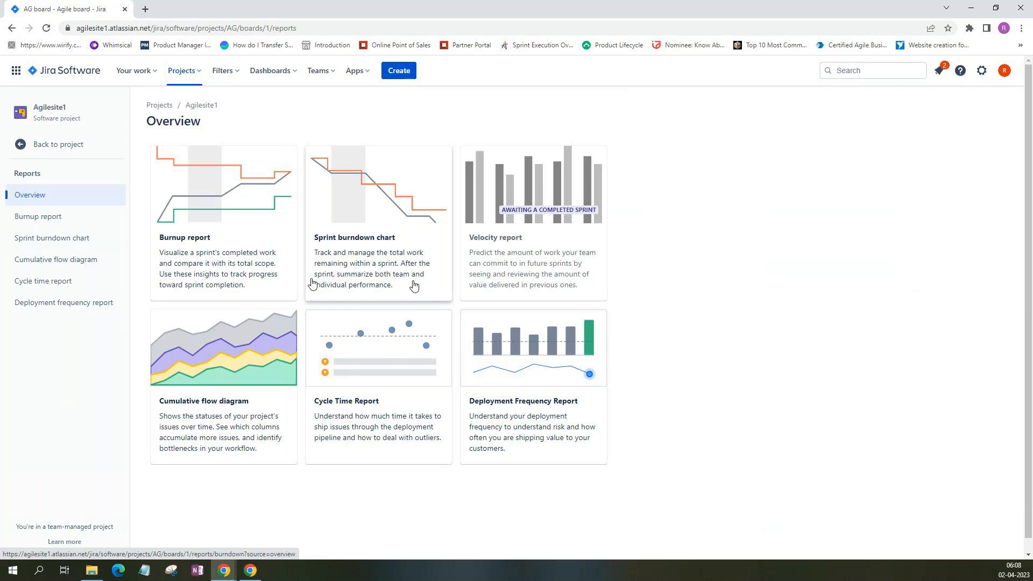
click(345, 215)
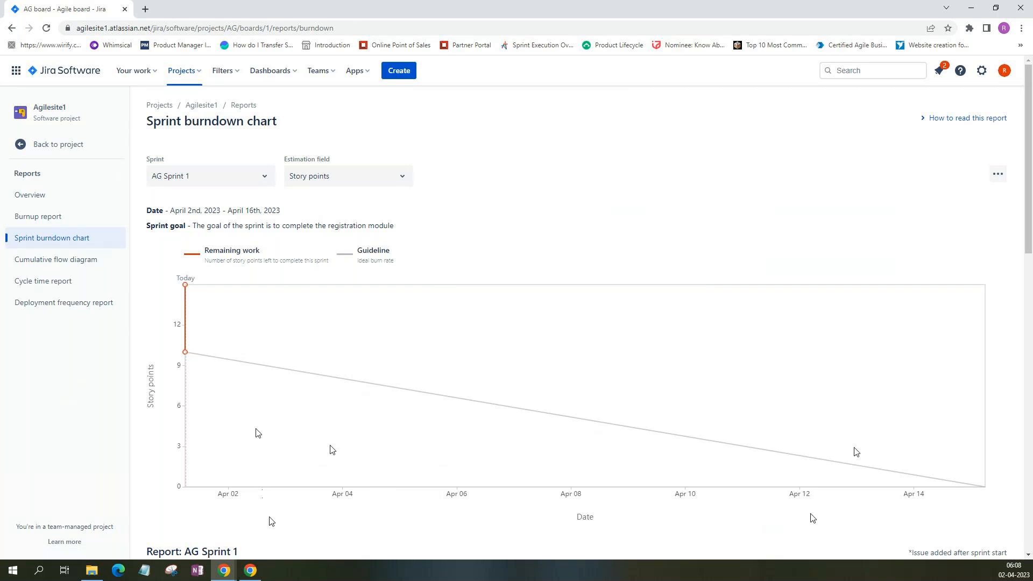
mouse_move(185, 312)
click(214, 184)
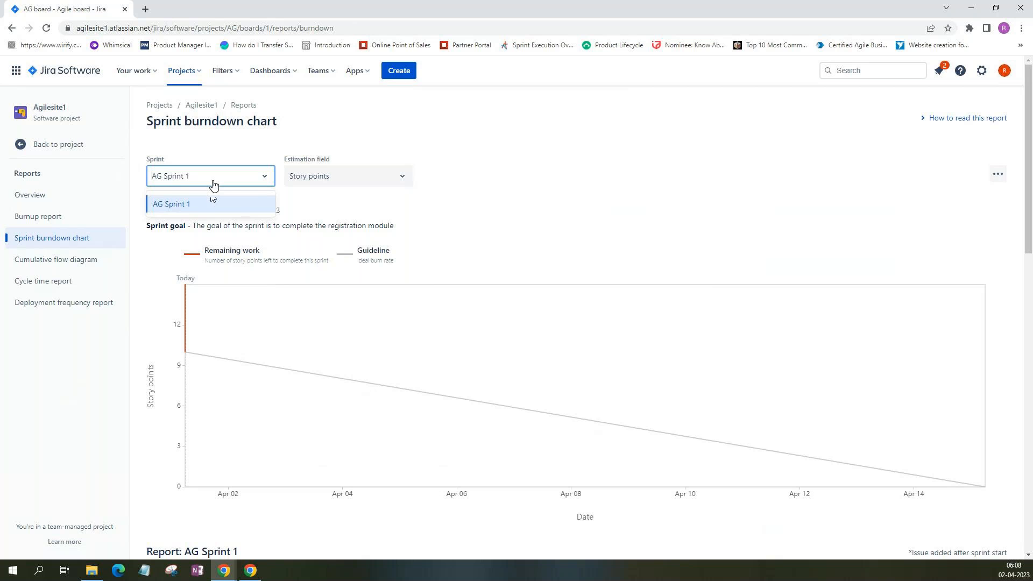
Examine AG Sprint 1's burndown curve, scope changes log, and the incomplete, completed and outside-of-sprint issue lists.
scroll(220, 236, down, 1)
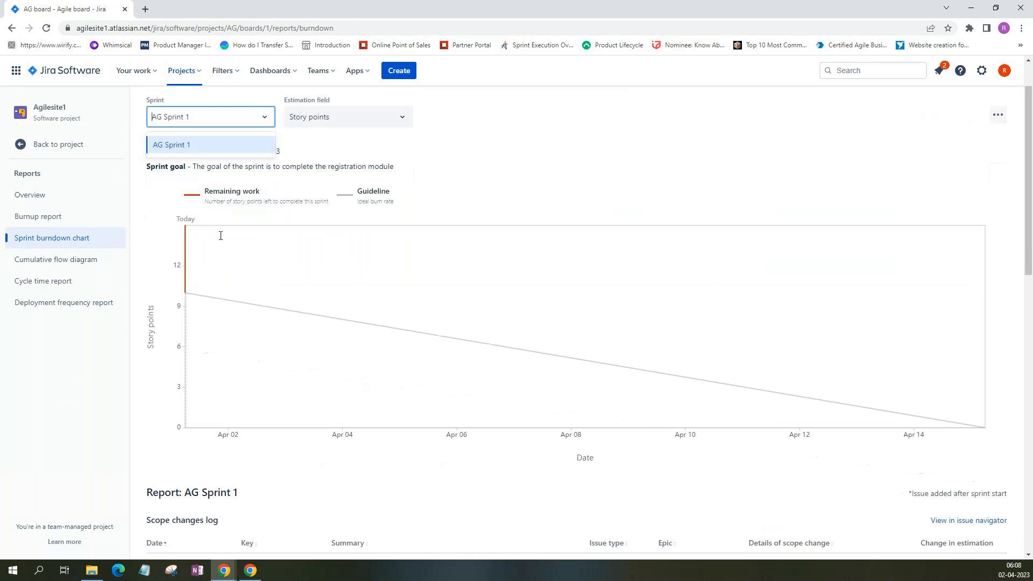
scroll(221, 236, down, 3)
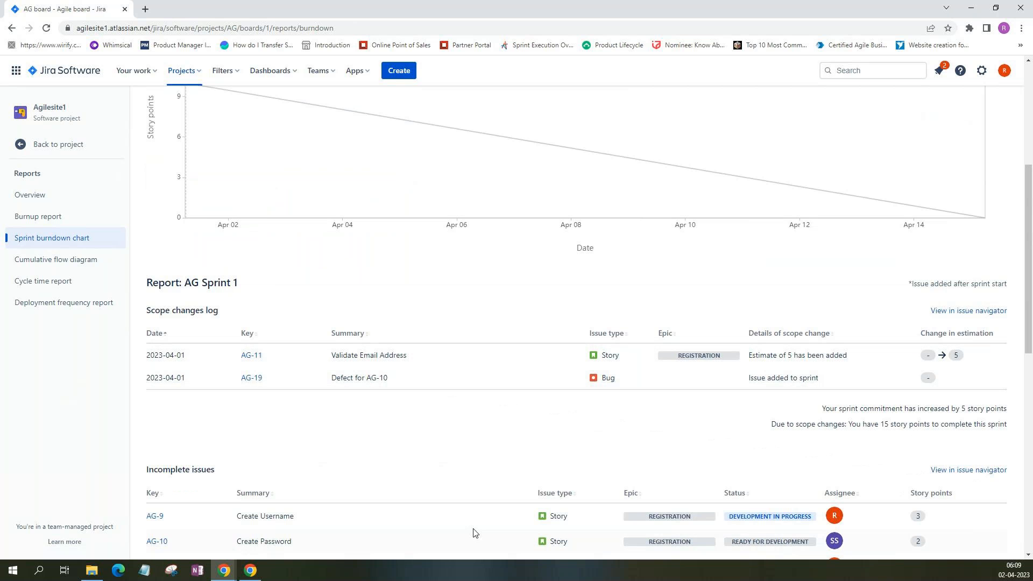
scroll(371, 214, up, 5)
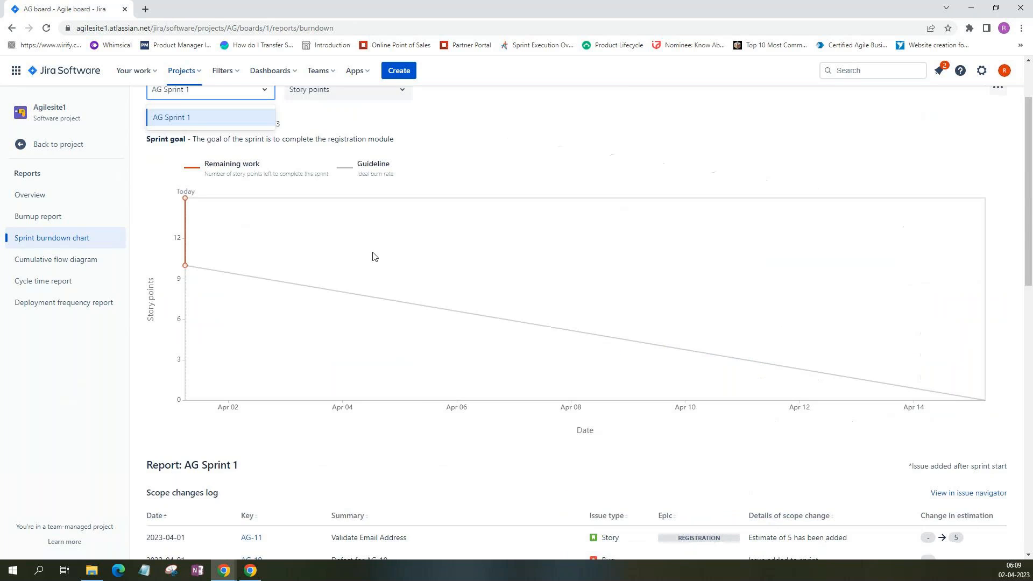
scroll(221, 406, down, 4)
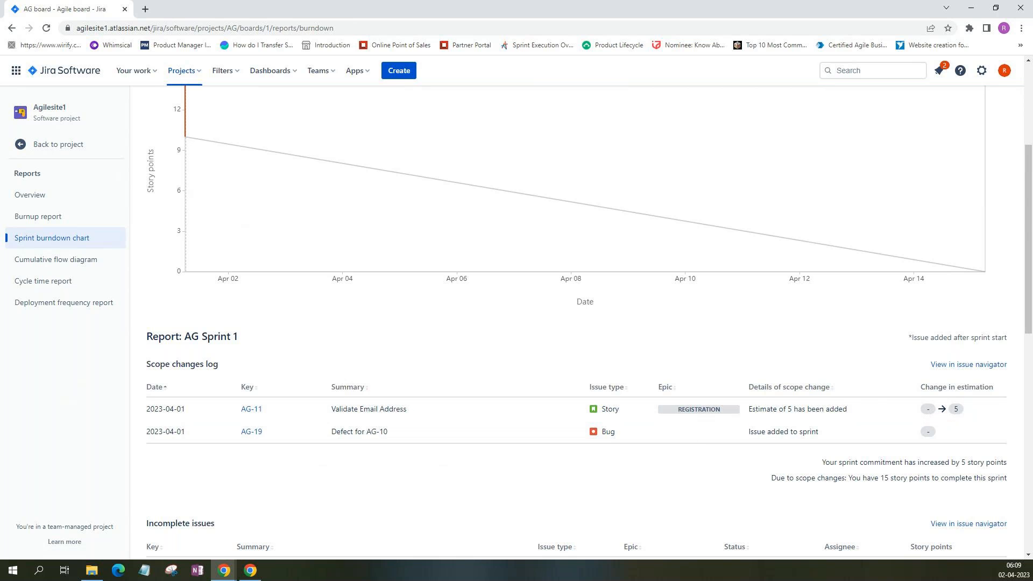
scroll(500, 451, down, 4)
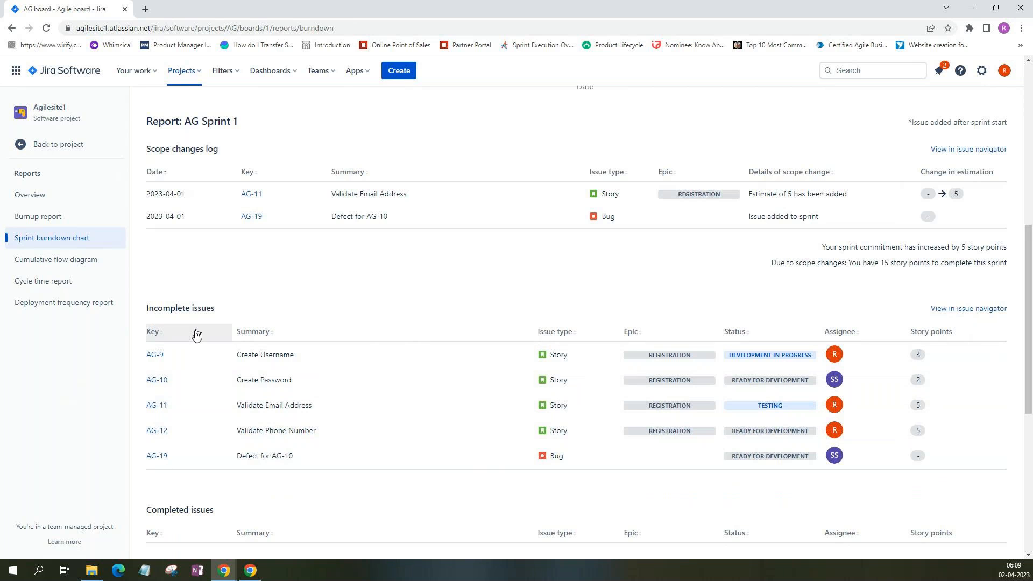
scroll(228, 418, down, 4)
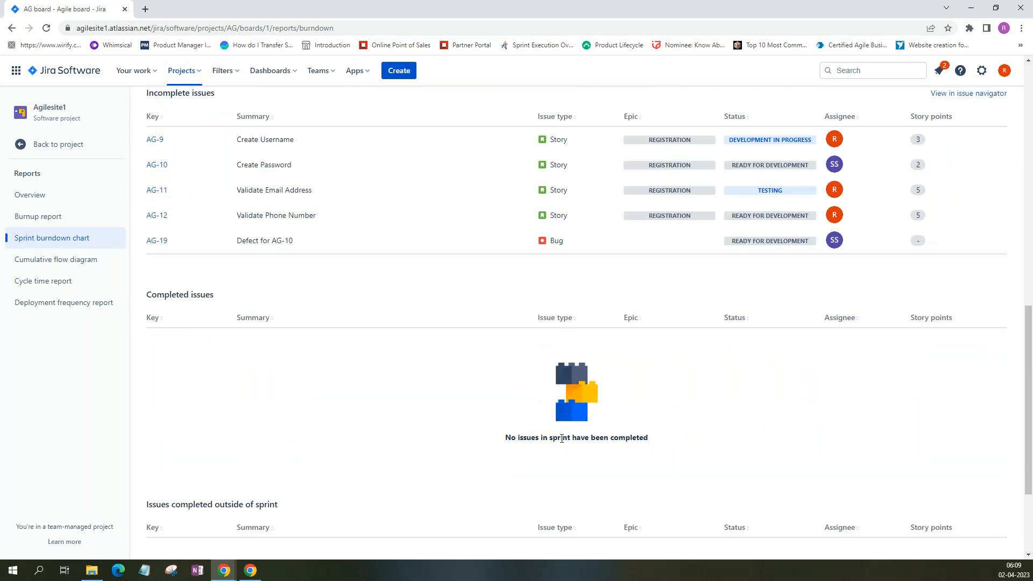
scroll(216, 434, down, 3)
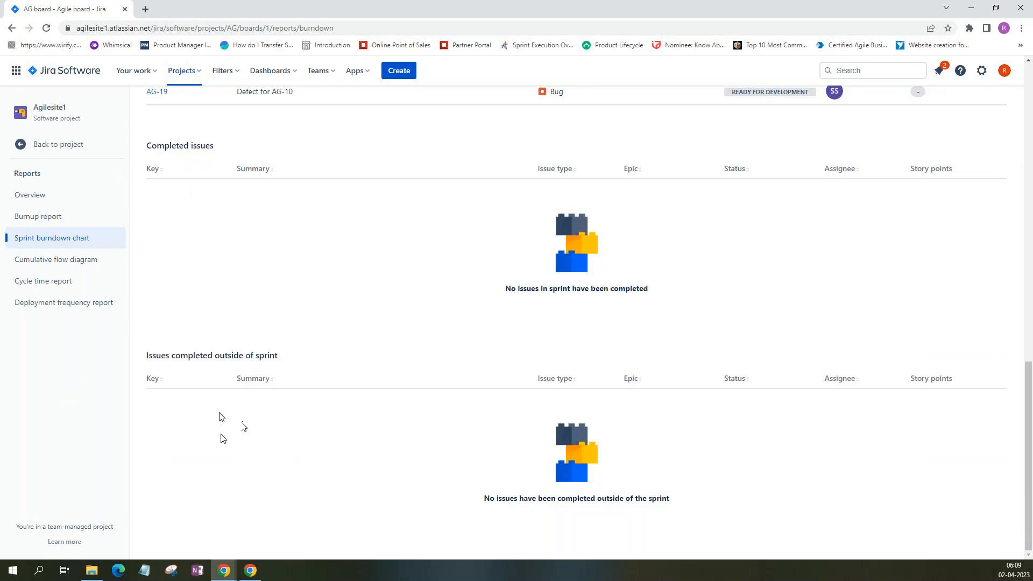
scroll(247, 425, up, 5)
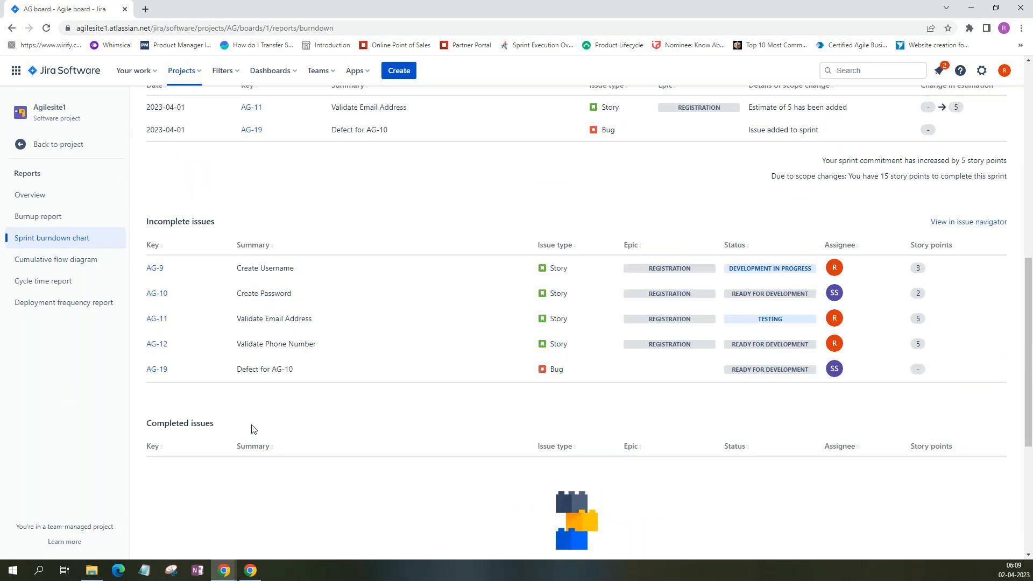
scroll(248, 426, up, 3)
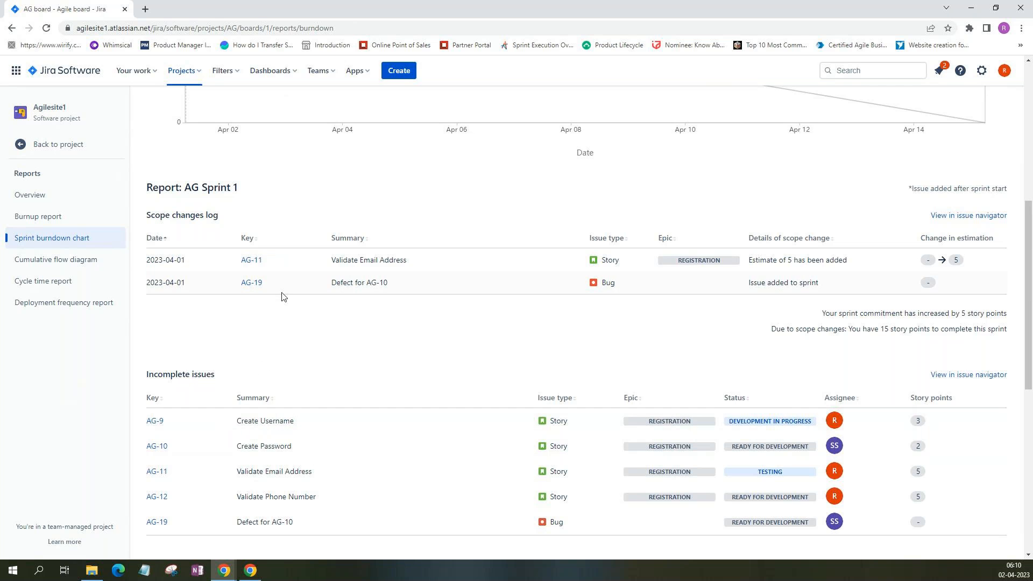
scroll(263, 371, up, 7)
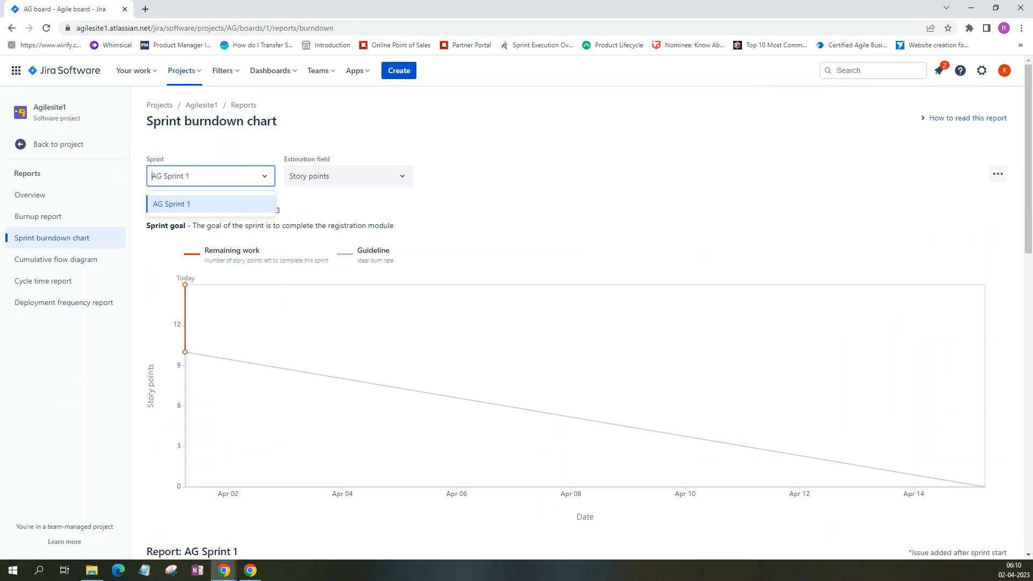
scroll(381, 387, down, 3)
scroll(382, 388, down, 2)
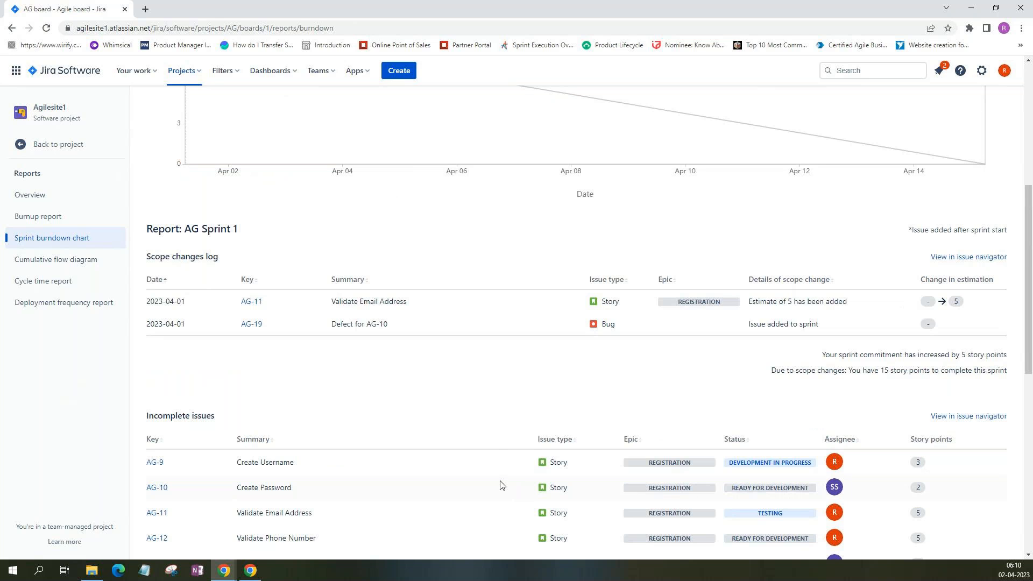
scroll(499, 444, up, 3)
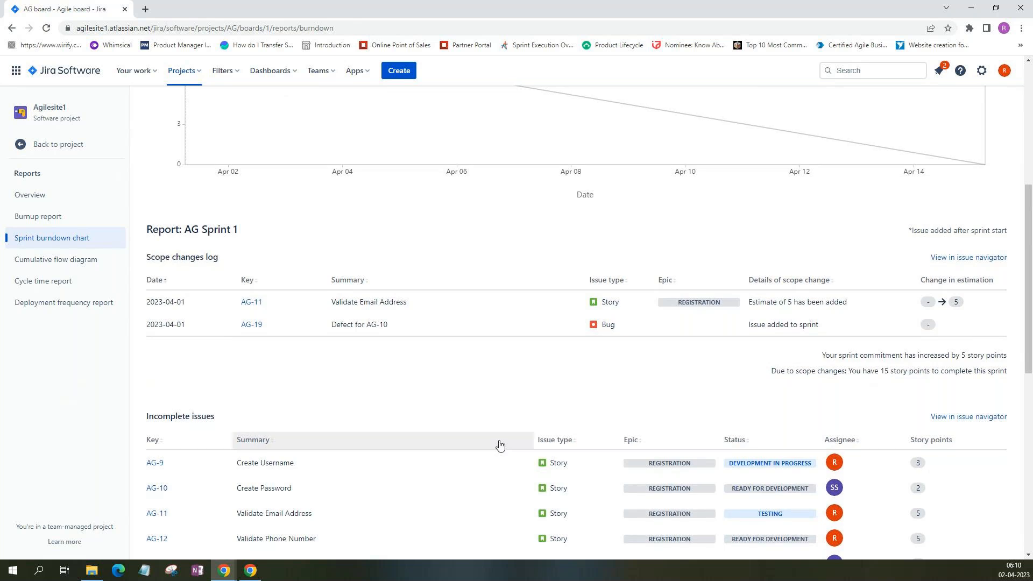
scroll(500, 444, up, 2)
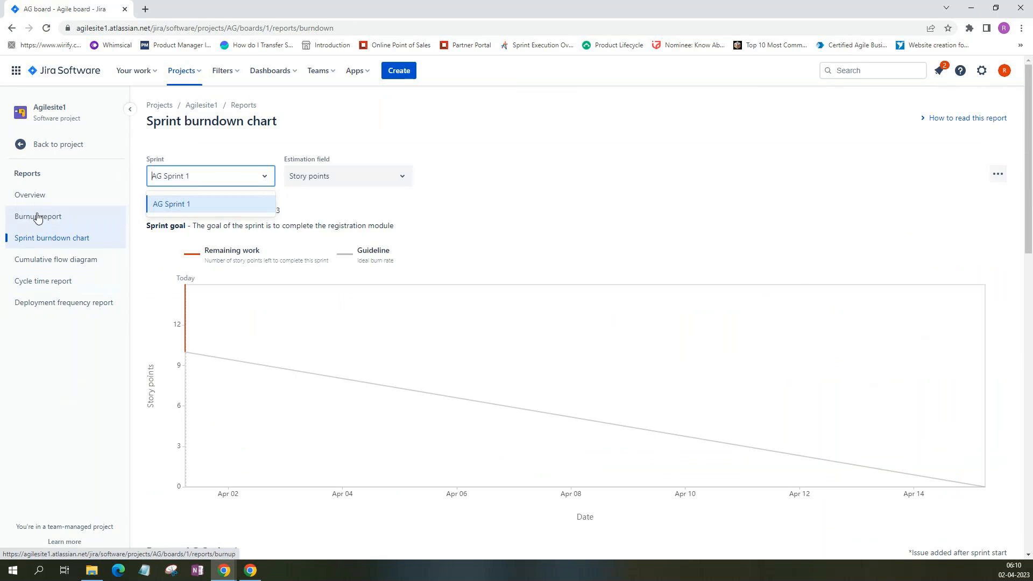
Review the AG Sprint 1 burnup report with its event table, and check the Velocity report in the reports overview.
click(40, 218)
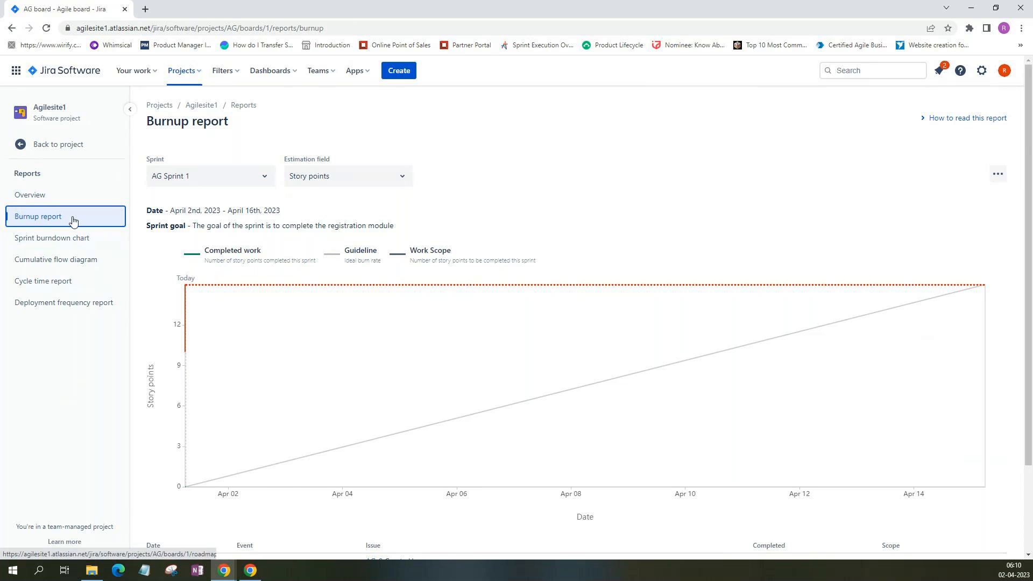
scroll(143, 305, down, 2)
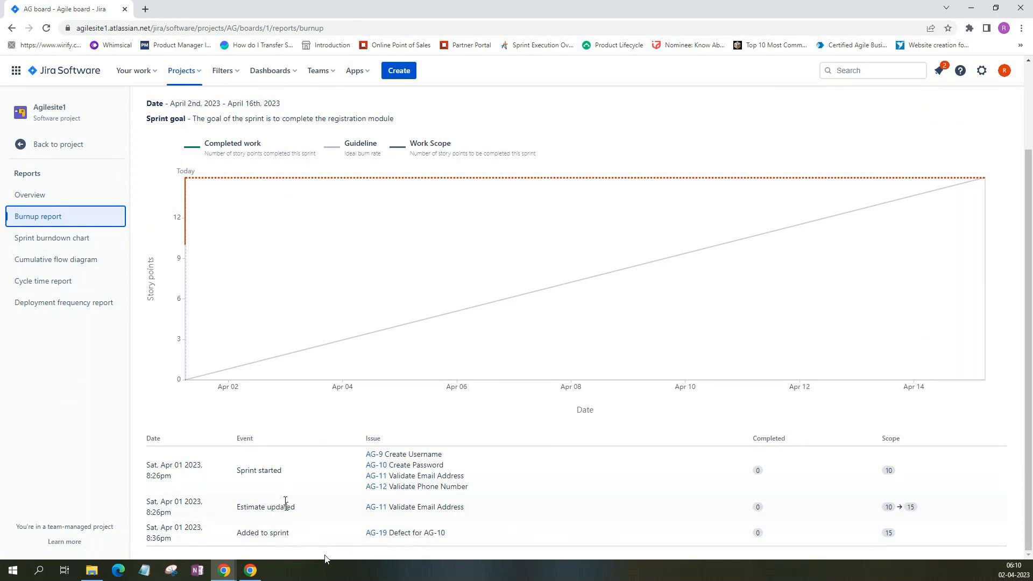
click(20, 144)
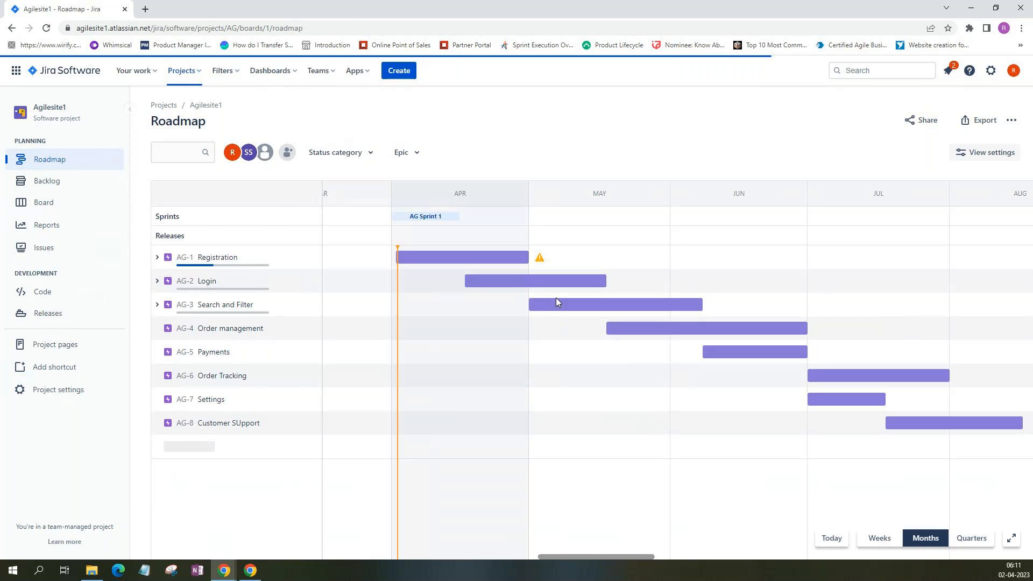
click(53, 233)
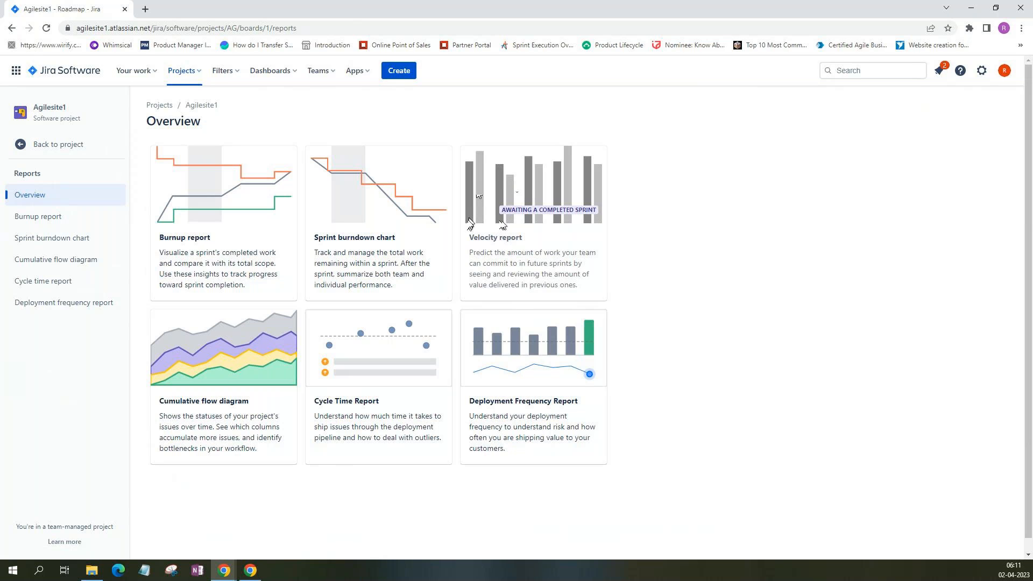
mouse_move(535, 212)
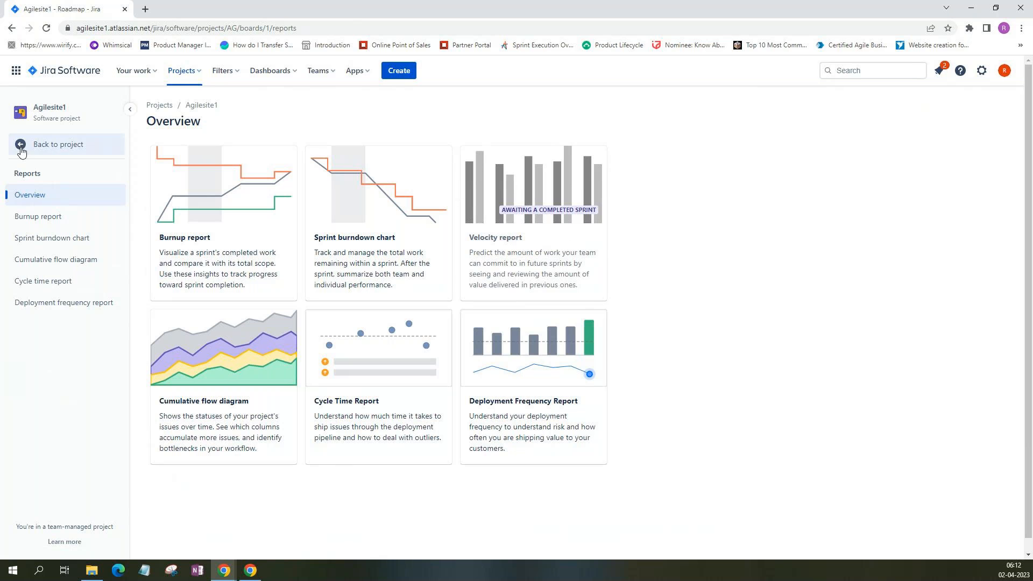
Open the Agilesite1 project's issues list and filter it to the Story issue type.
click(53, 143)
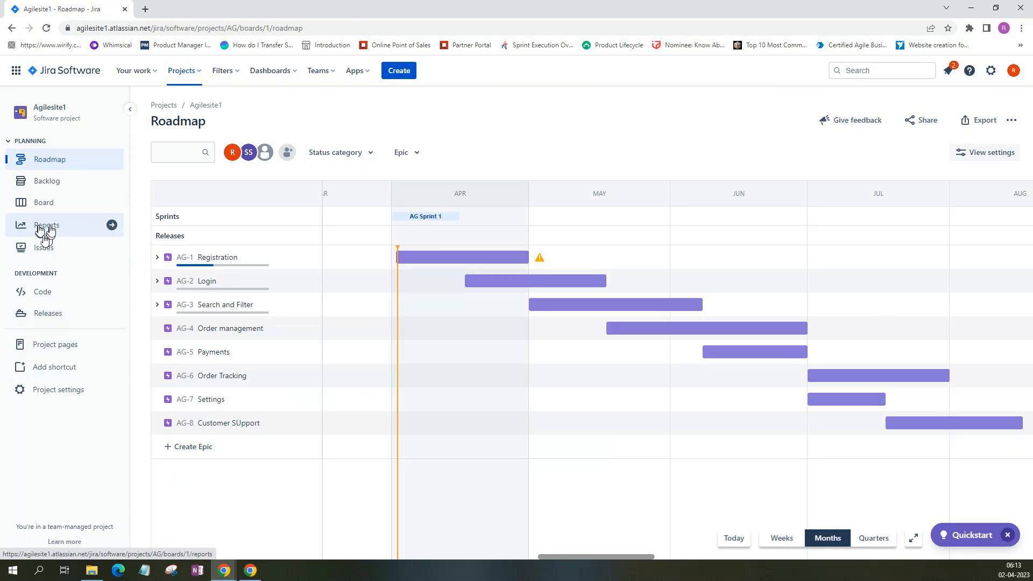
click(44, 252)
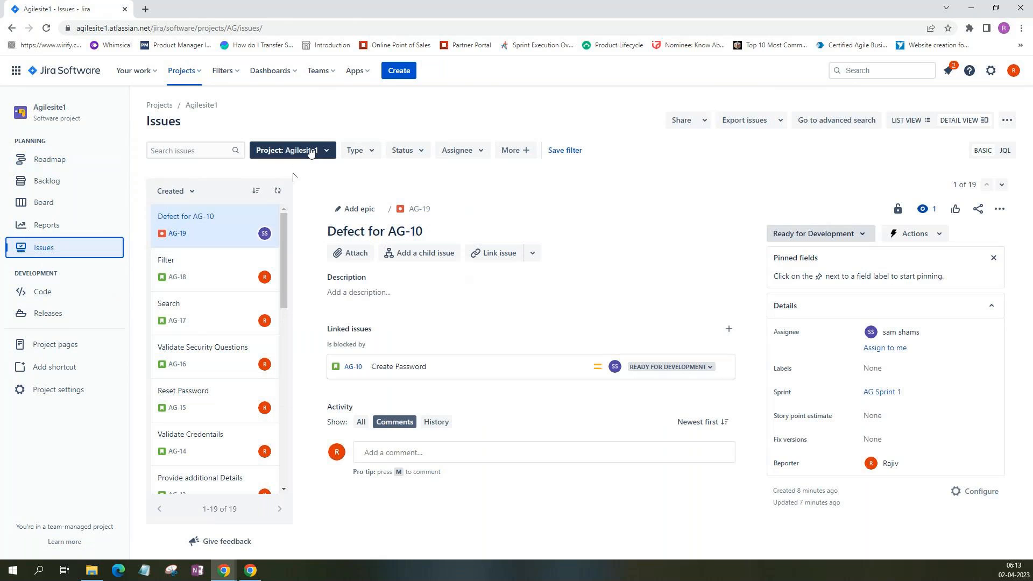
click(304, 152)
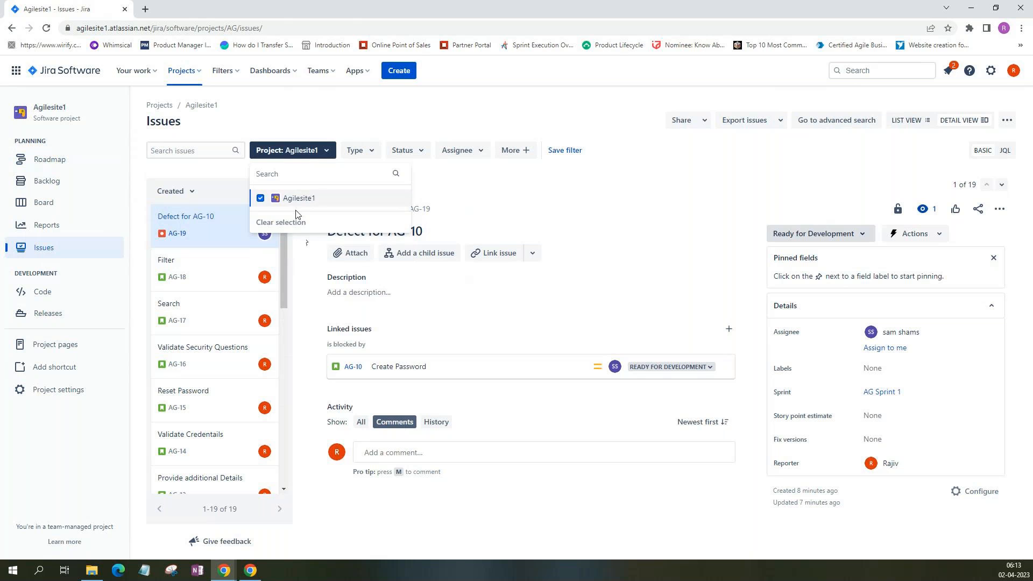
click(345, 152)
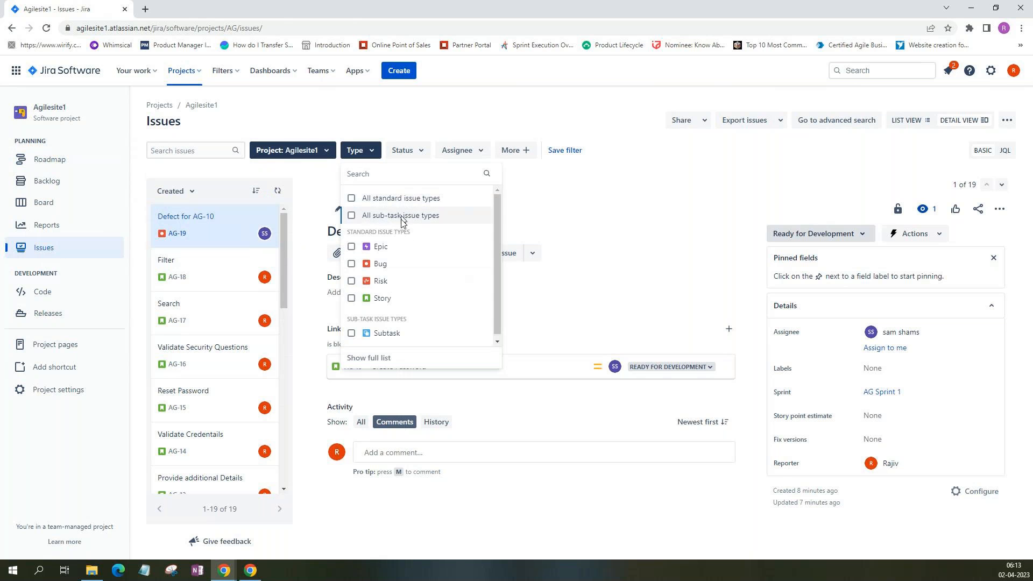
click(382, 299)
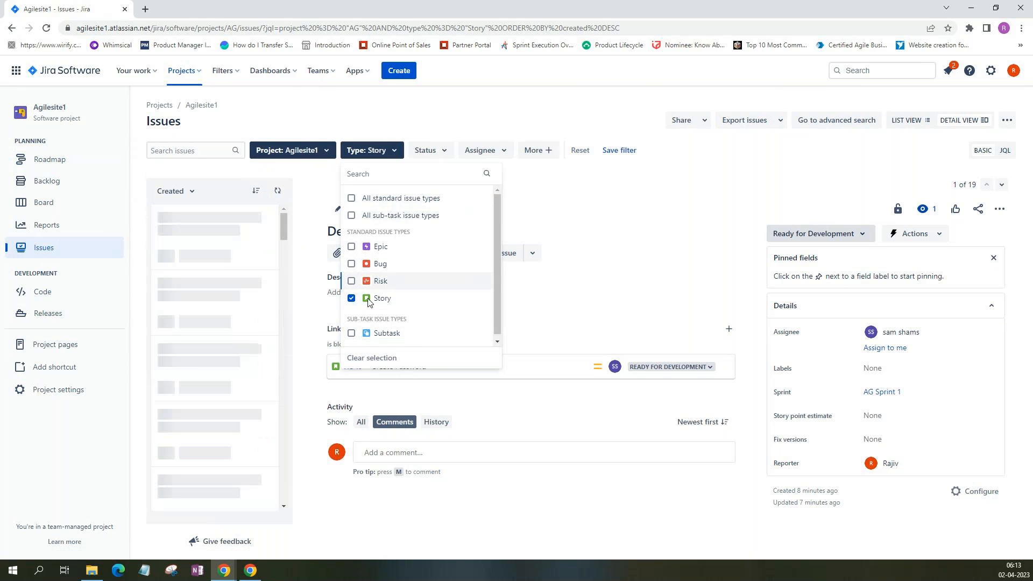
Filter the stories by Done status, and replace that status with Ready for Development.
click(429, 151)
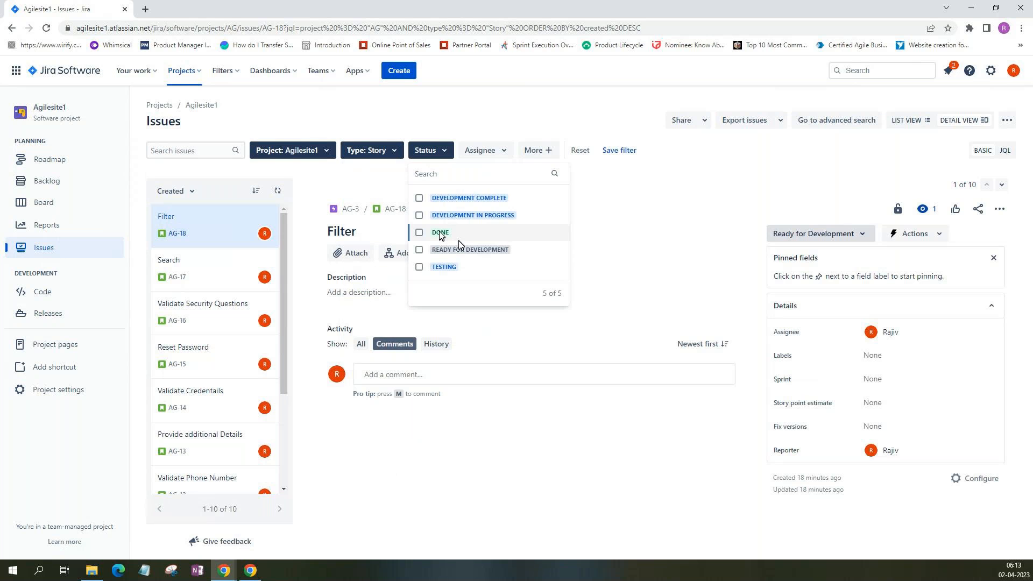
click(440, 235)
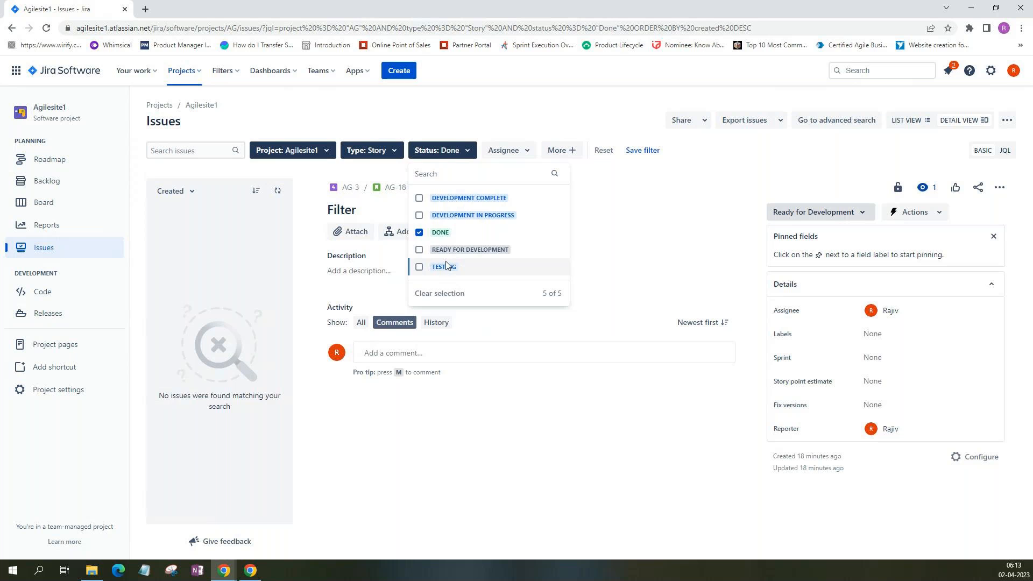
click(419, 232)
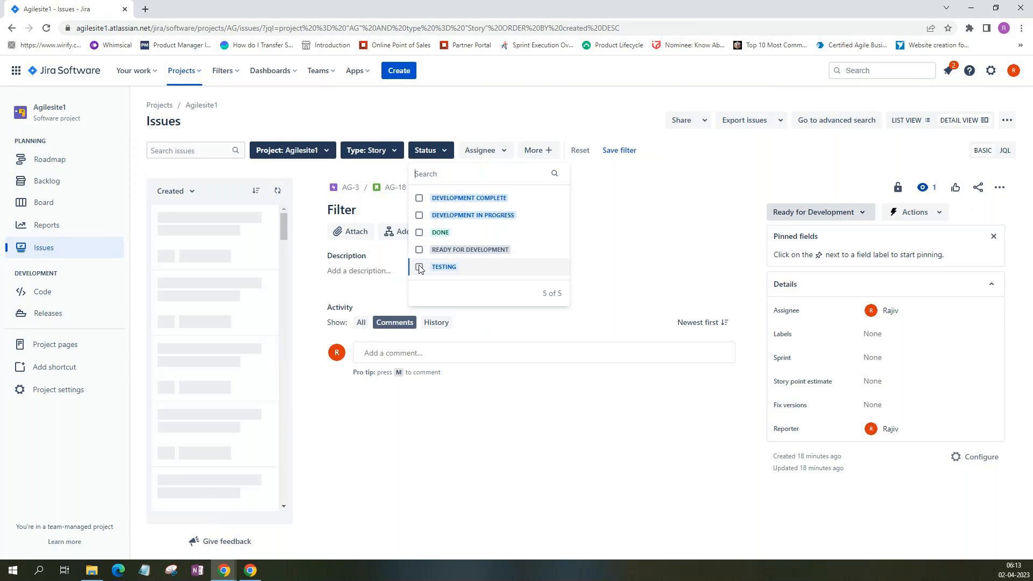
click(419, 251)
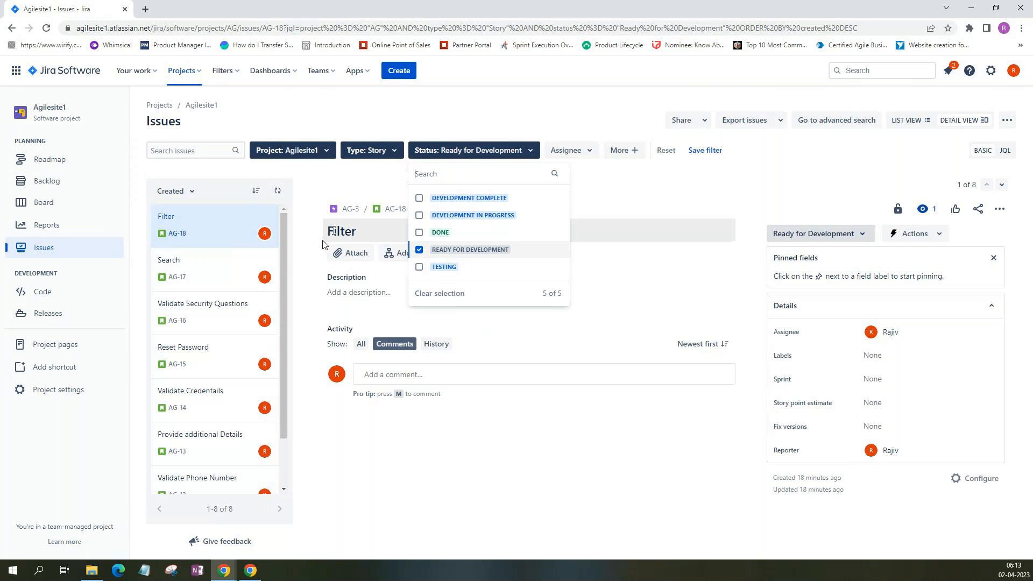
click(500, 120)
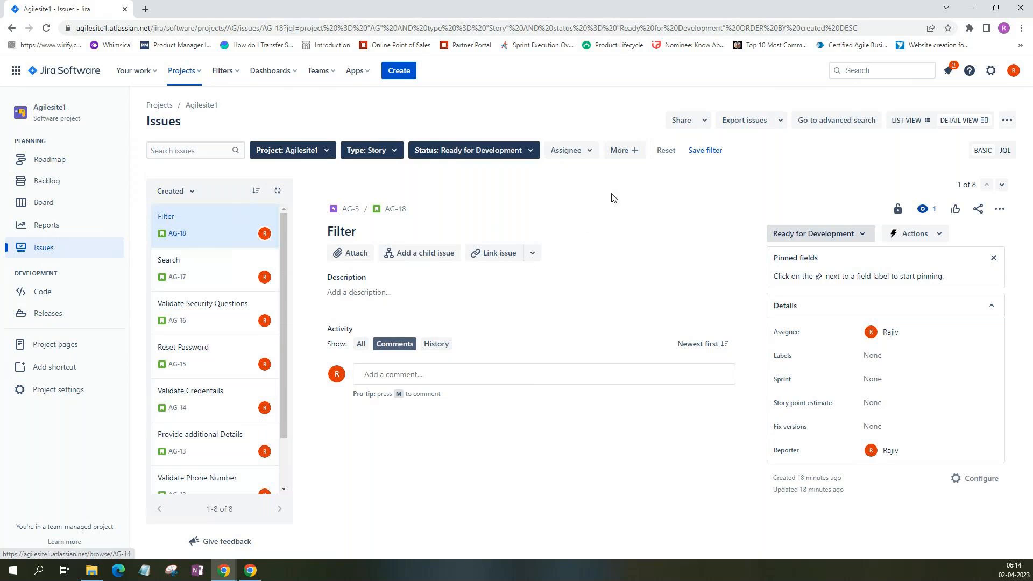
Limit the stories to those assigned to the other team member and clear the Ready for Development status filter.
click(563, 155)
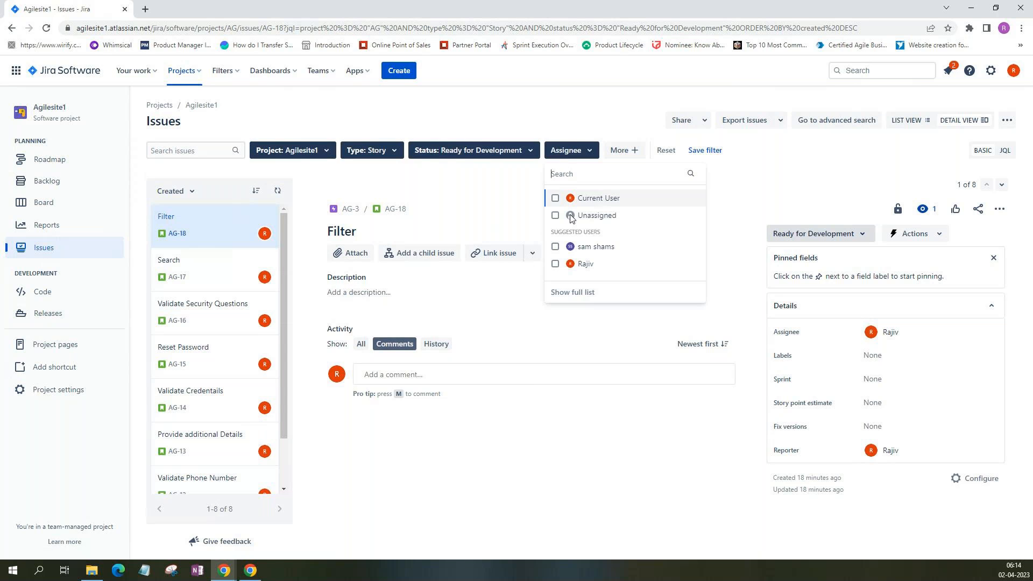
click(555, 246)
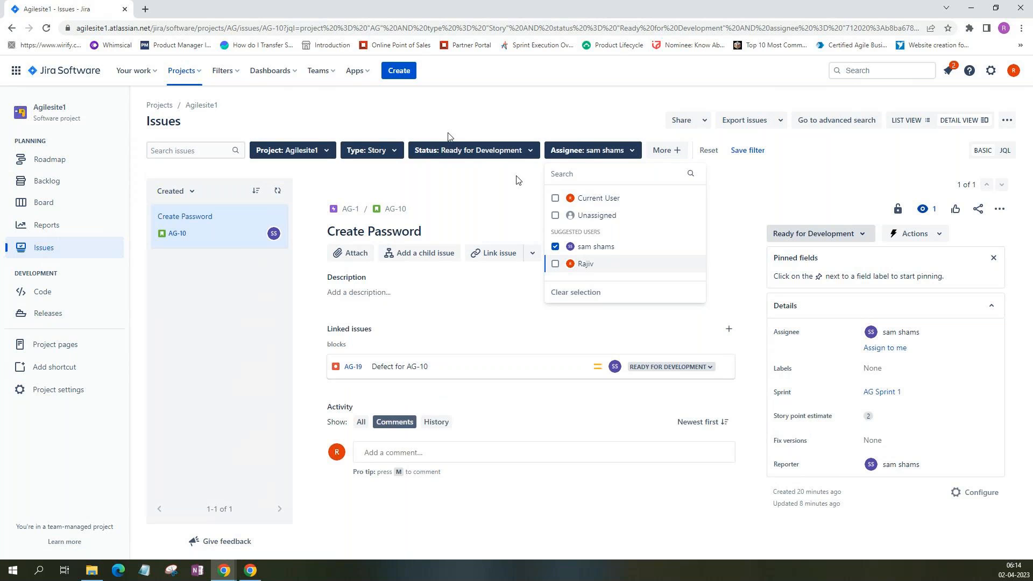
click(505, 153)
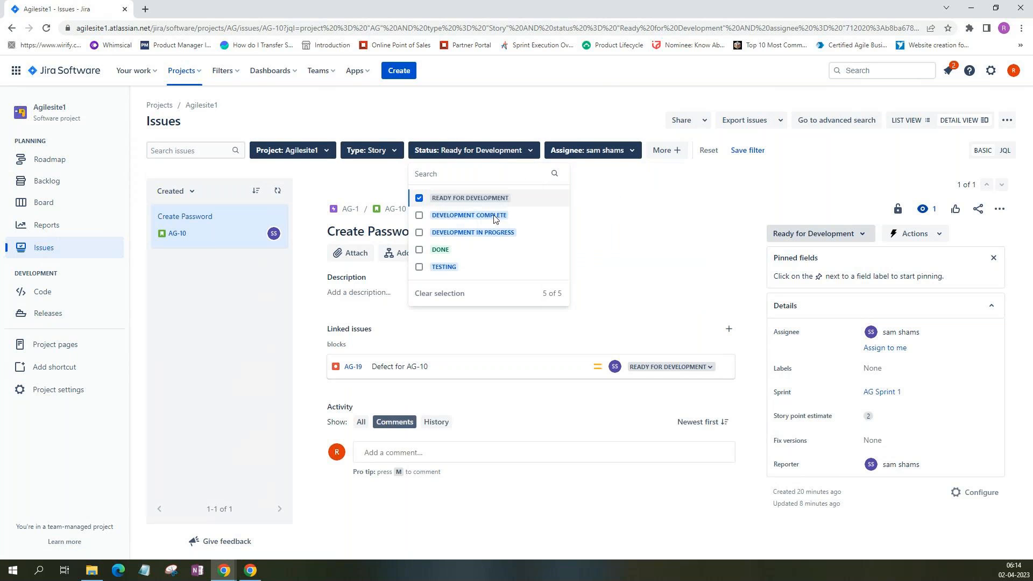
click(419, 198)
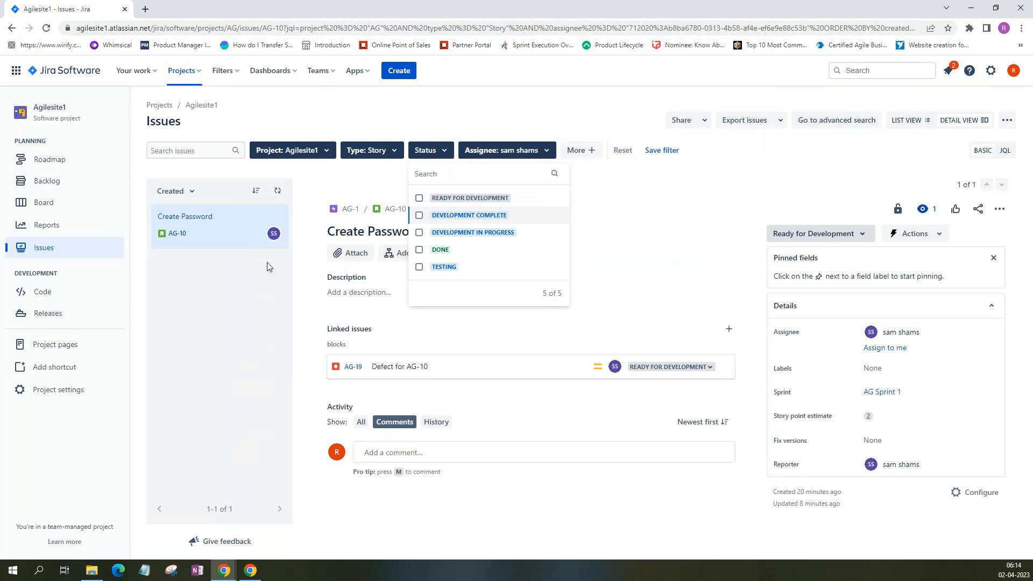
click(484, 96)
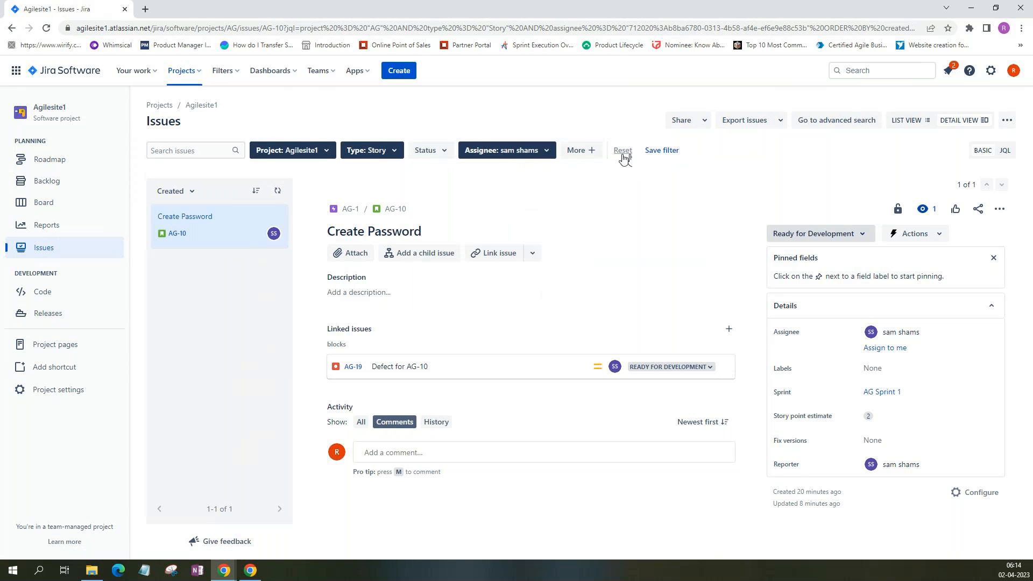
Add Reporter as an extra filter field for the issues list, leaving it without a selection.
click(591, 154)
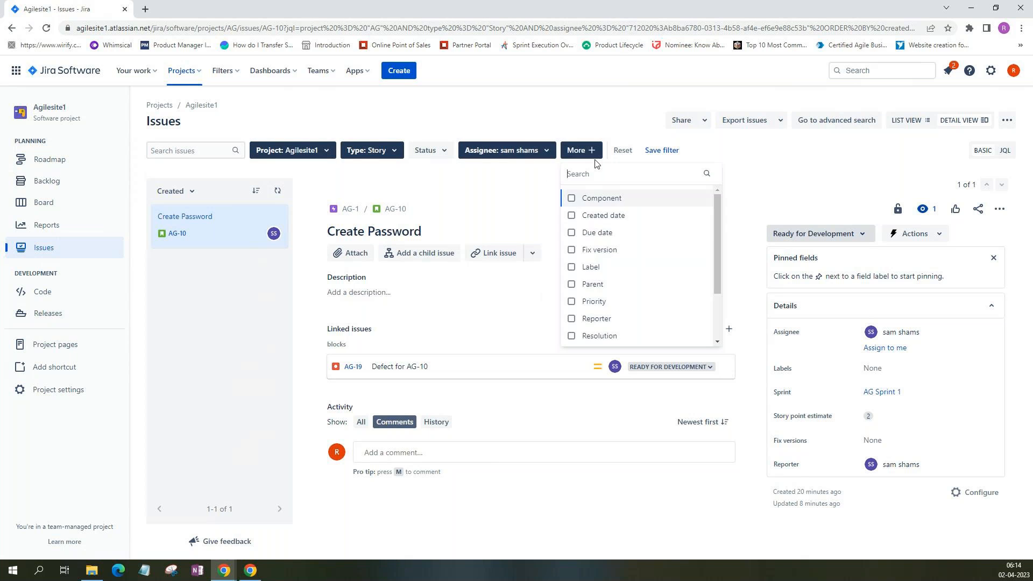
scroll(605, 231, down, 3)
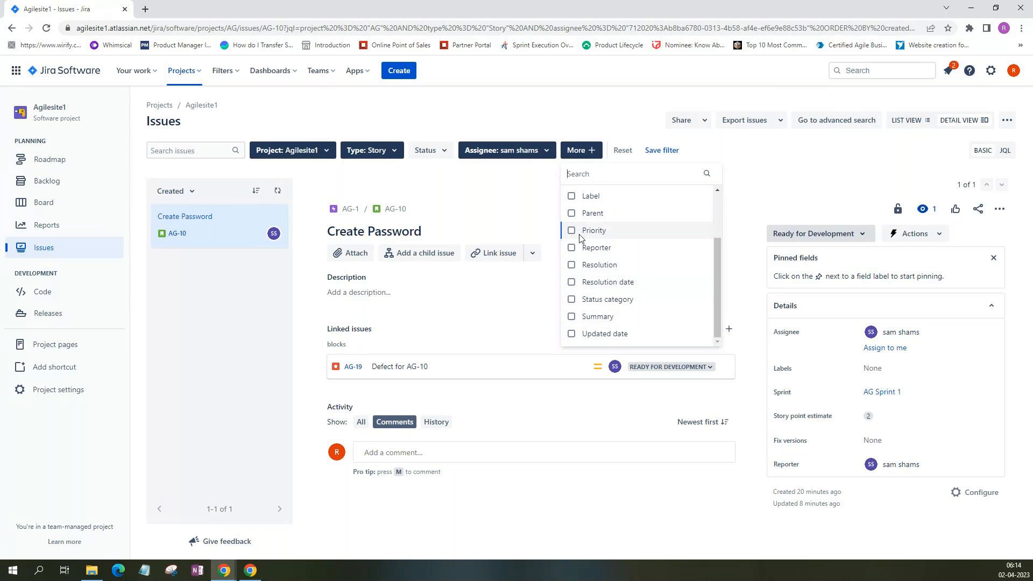
click(583, 247)
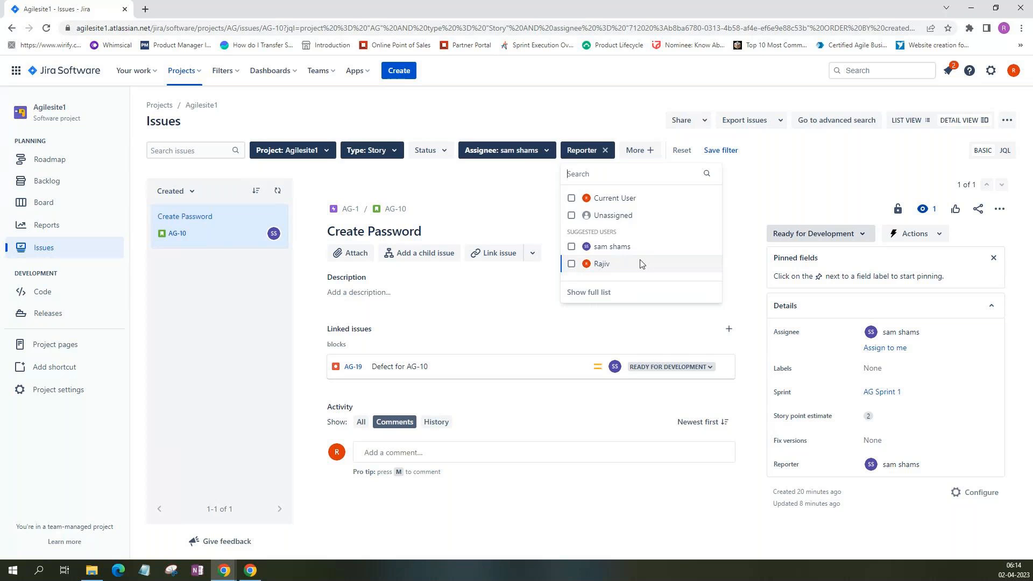
click(548, 108)
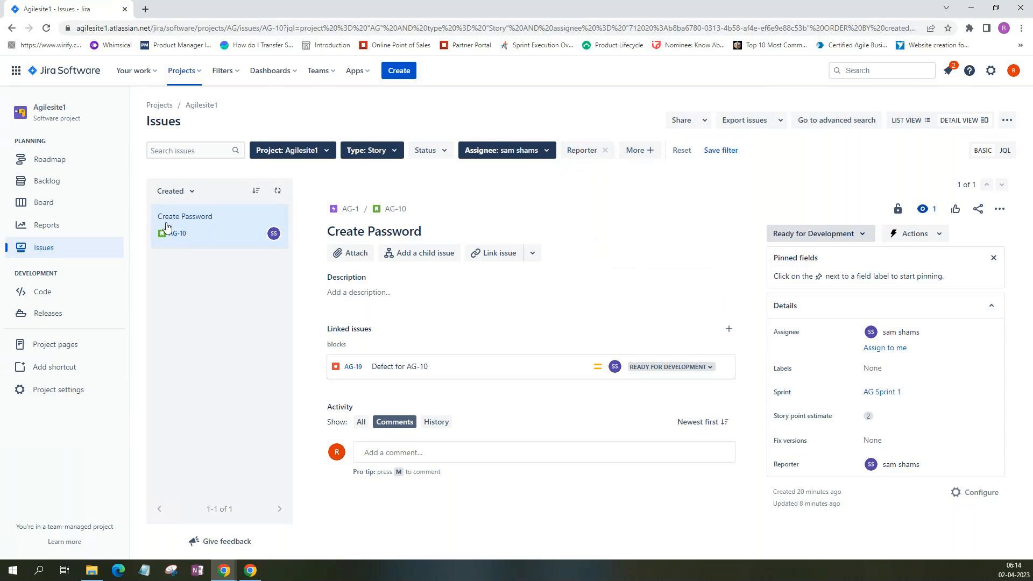
Export the filtered issues as Excel CSV with all fields and show the exported workbook full screen in Excel.
click(768, 122)
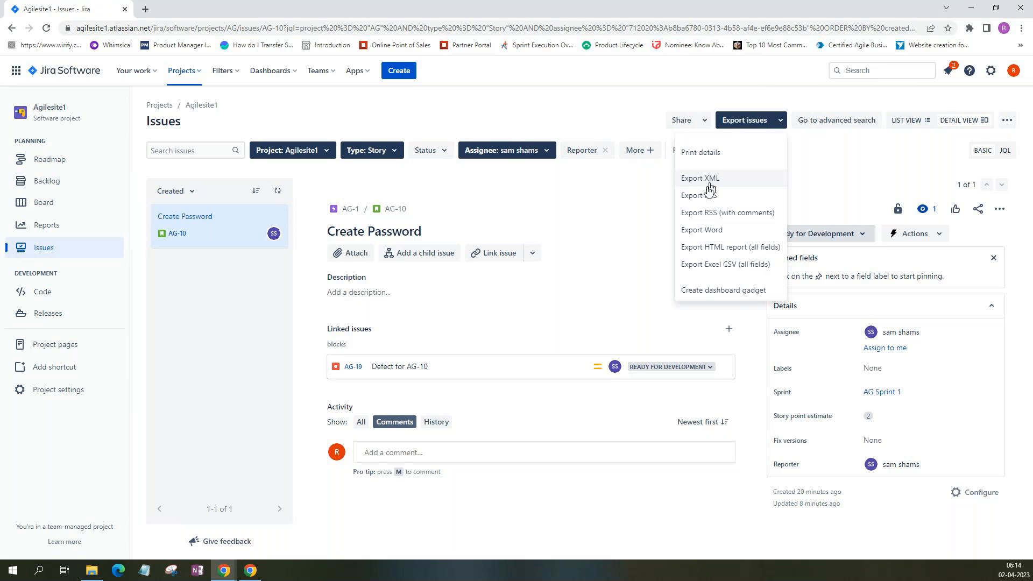
click(752, 263)
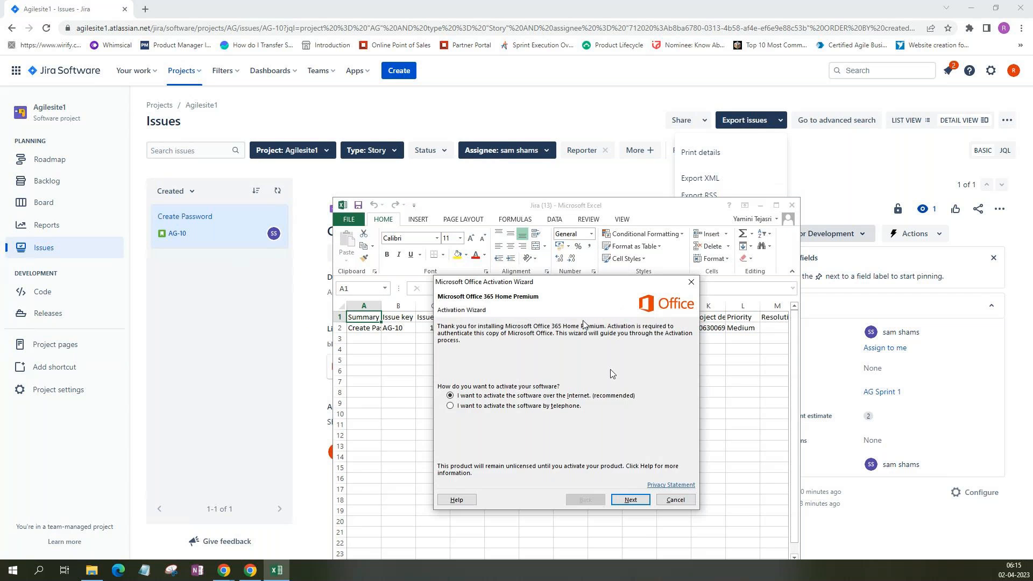
click(675, 500)
click(776, 206)
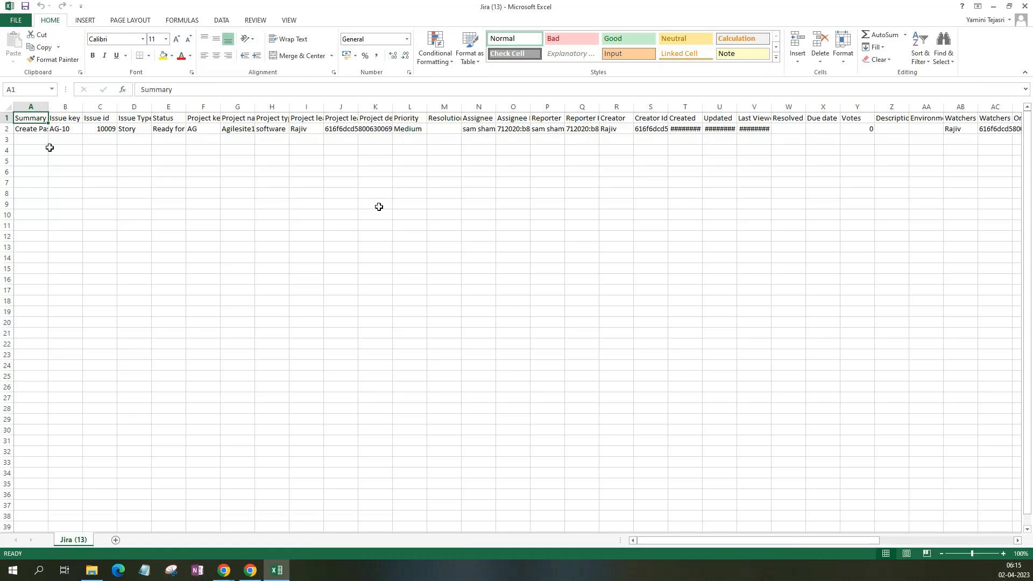
Review the columns of the exported issue data, close the workbook and return to the Jira issues list.
click(577, 106)
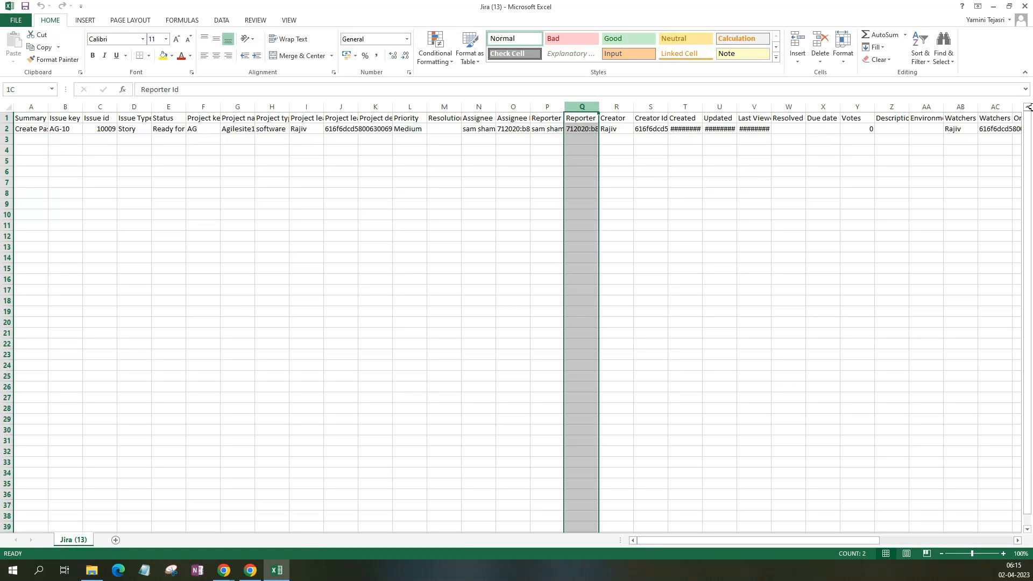
drag(582, 106, 1001, 106)
click(234, 193)
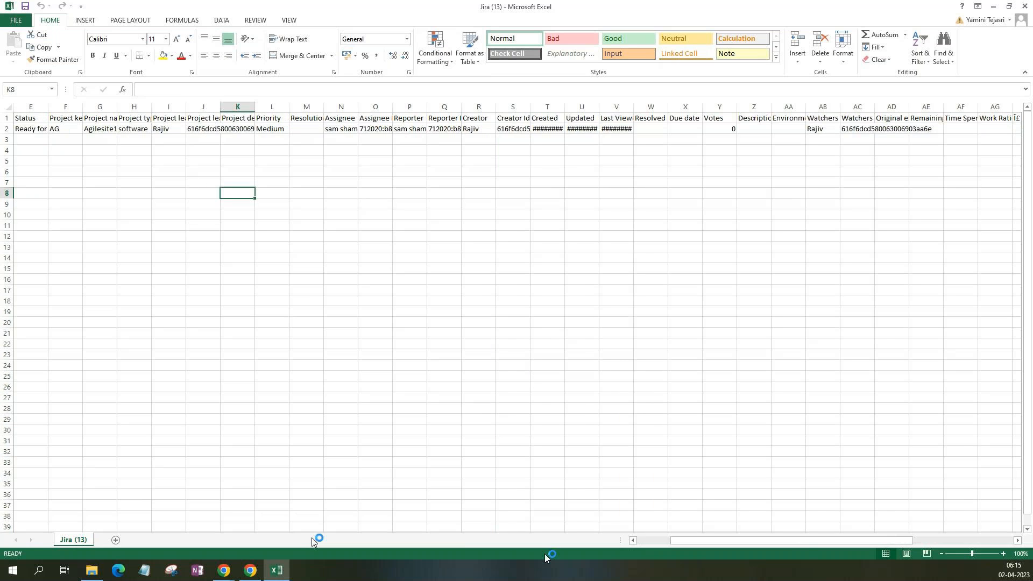
click(643, 540)
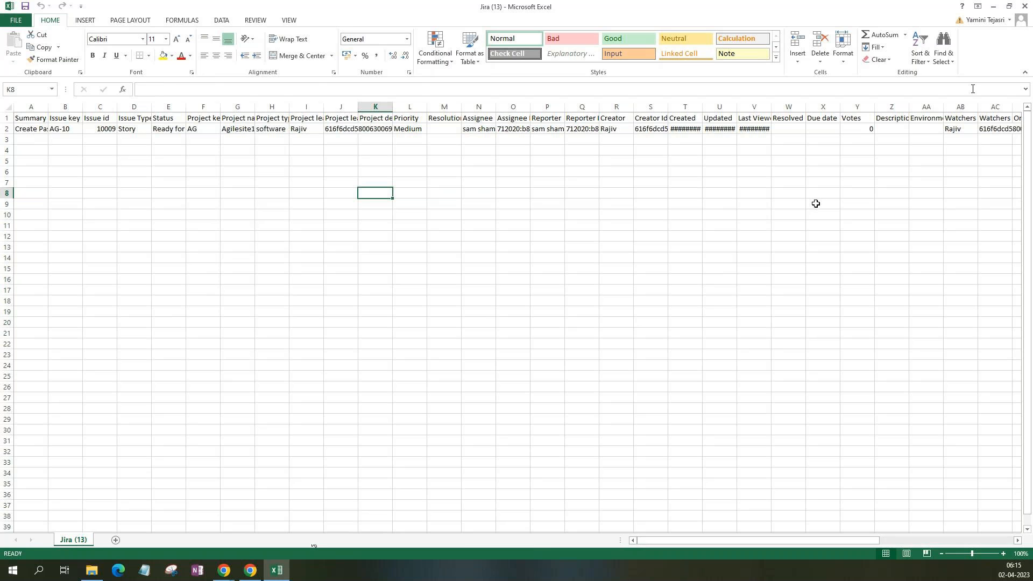
click(1025, 7)
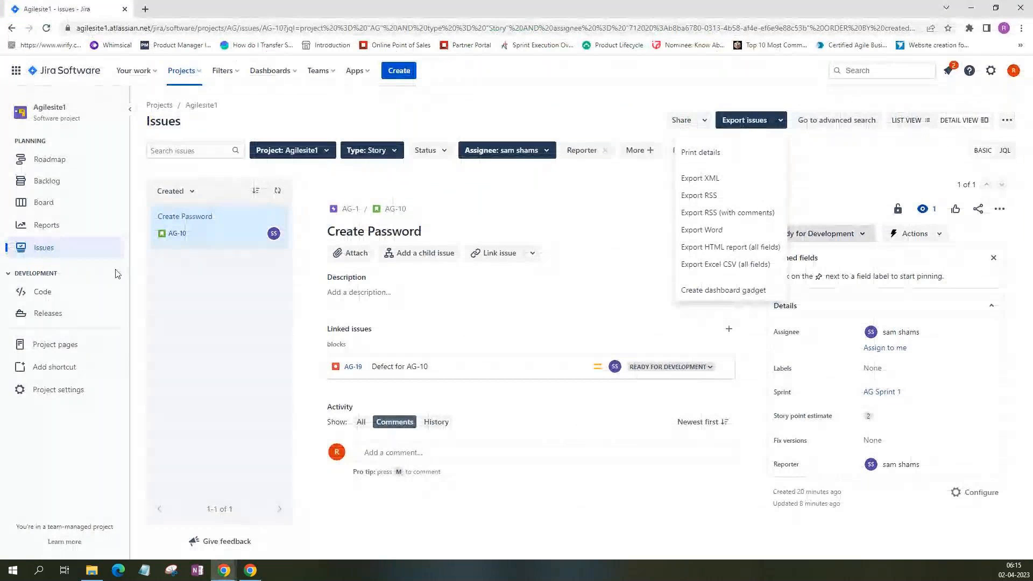
click(536, 510)
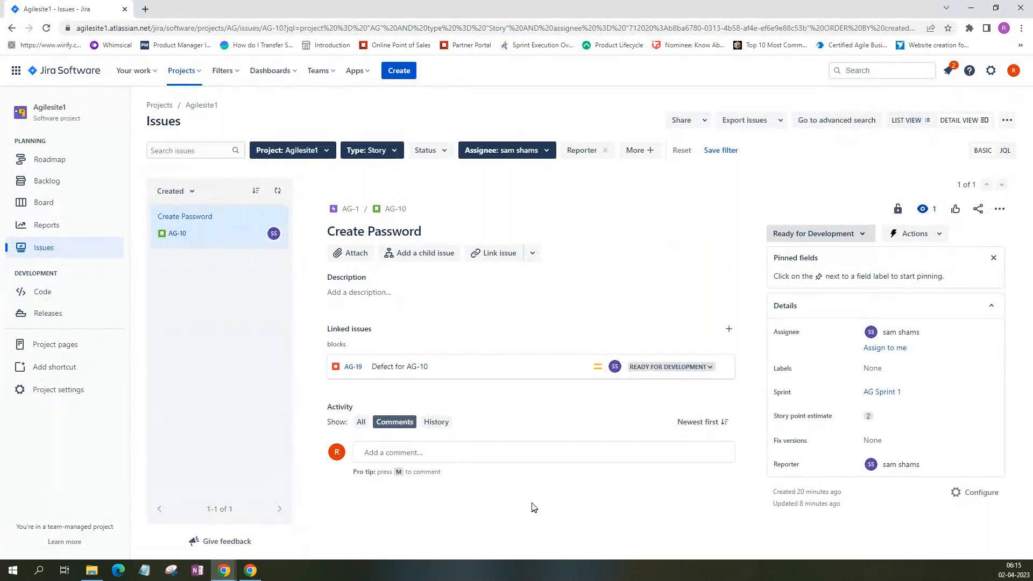
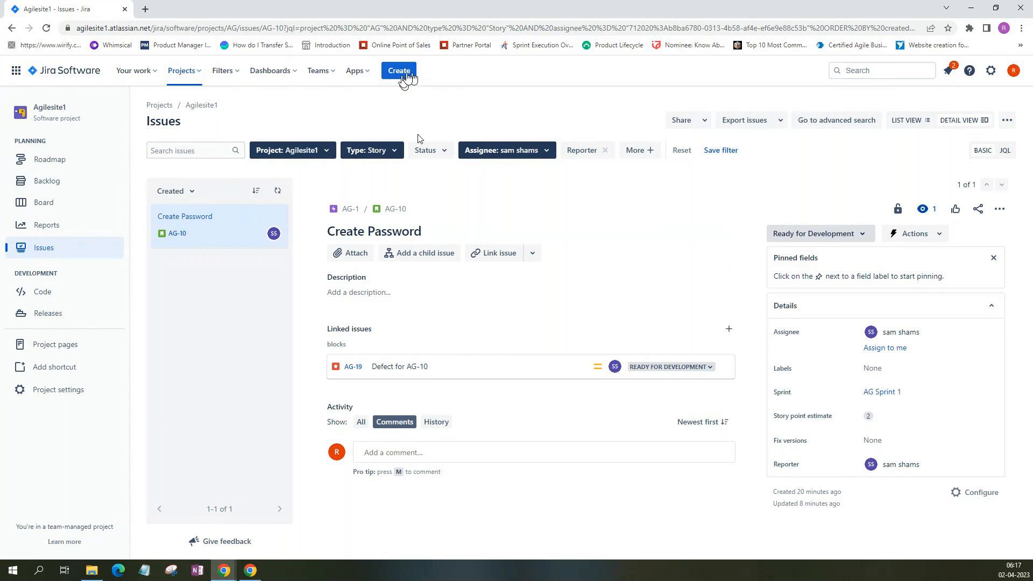
Open a new Story form in Agilesite1 and examine its available fields, from Summary down to Linked Issues and Flagged.
click(403, 77)
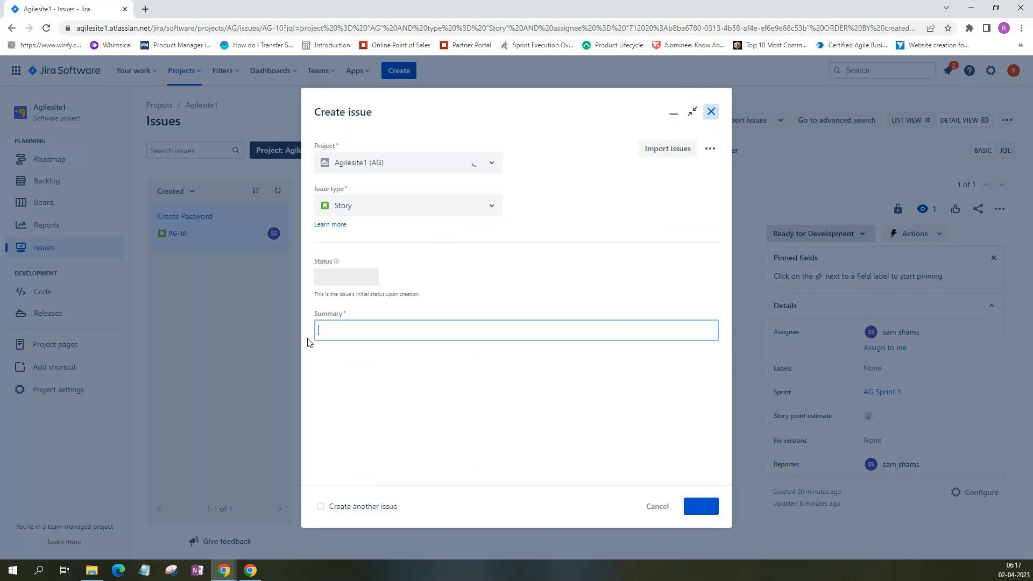
key(Escape)
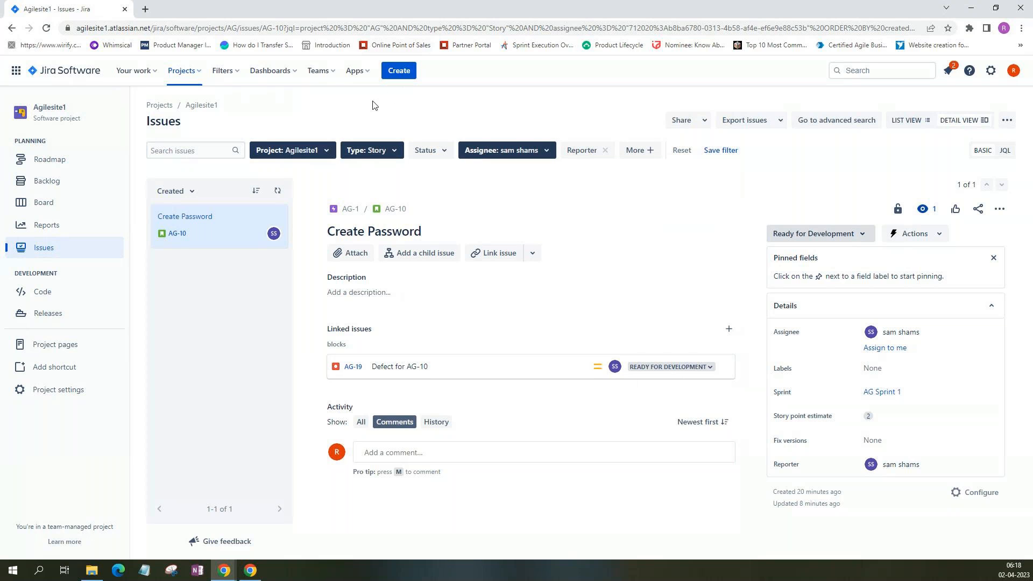
click(398, 75)
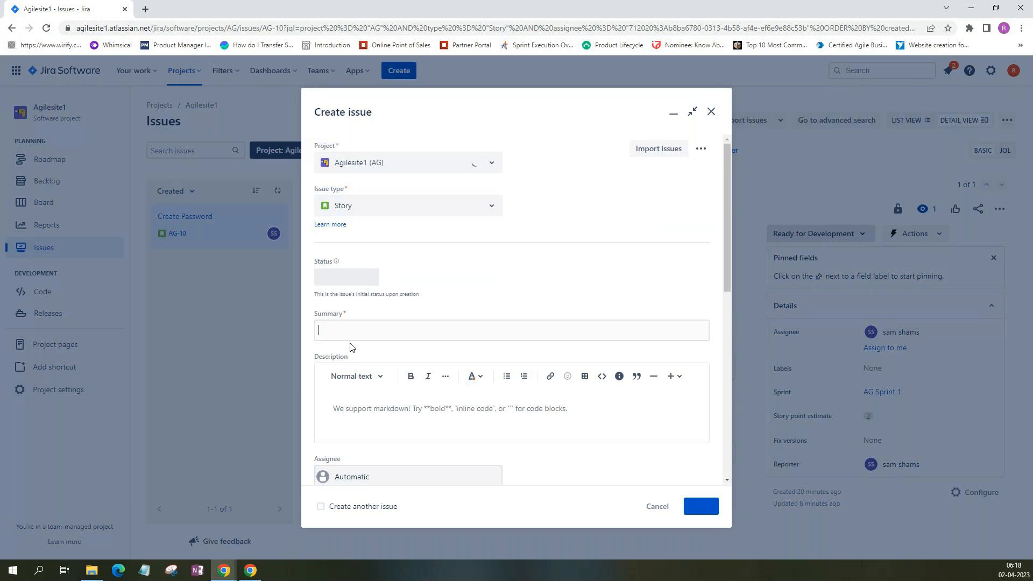
scroll(359, 434, down, 3)
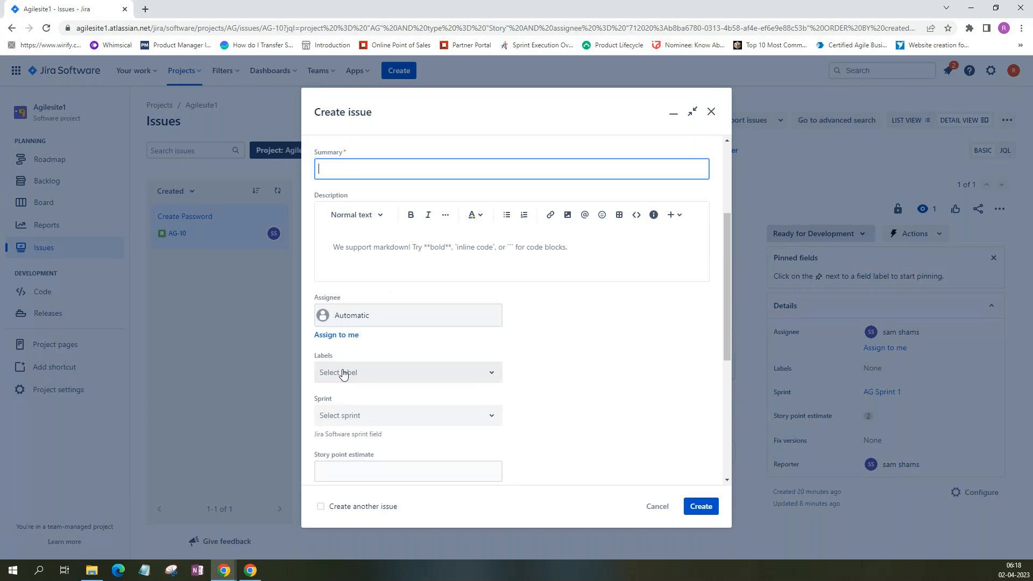
scroll(348, 372, down, 1)
scroll(365, 406, down, 3)
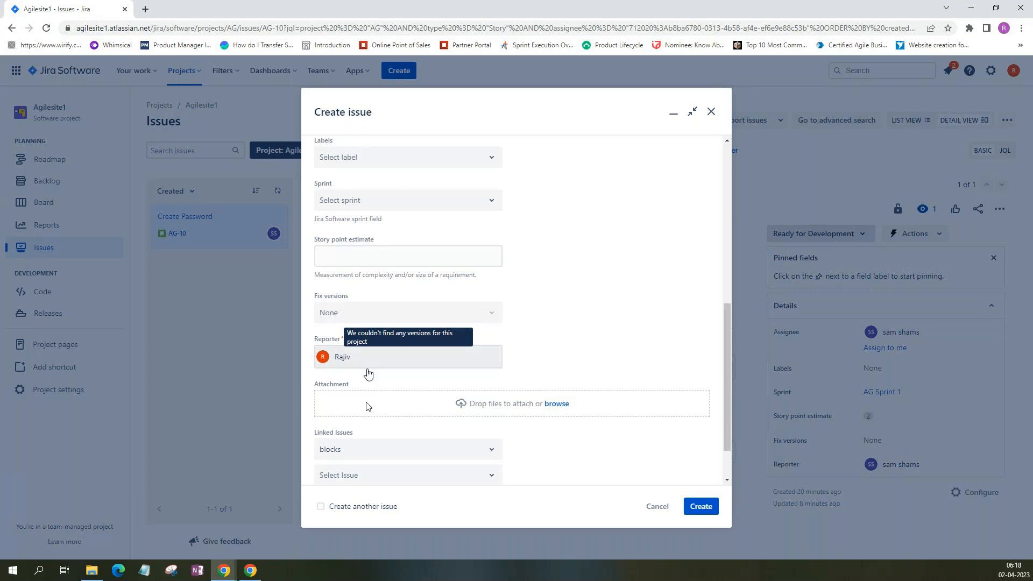
scroll(383, 423, down, 1)
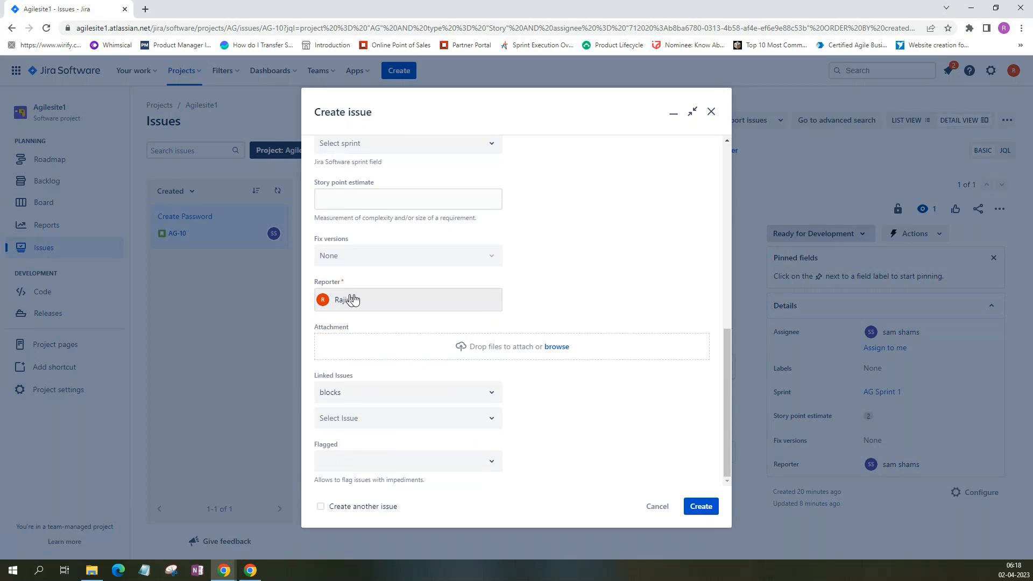
scroll(386, 401, up, 9)
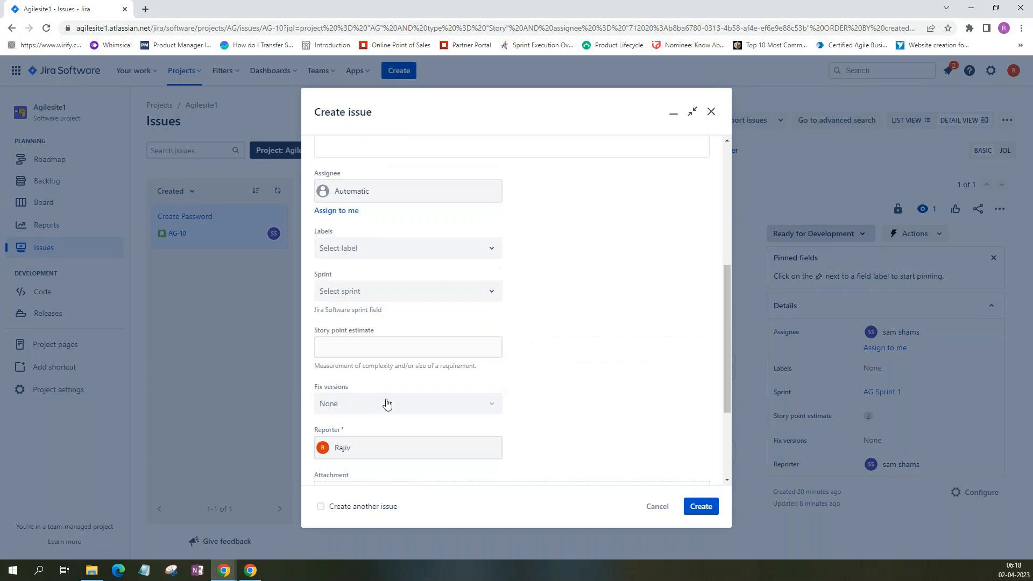
Close the new issue form without creating anything and look at the project's Code page.
scroll(391, 401, up, 1)
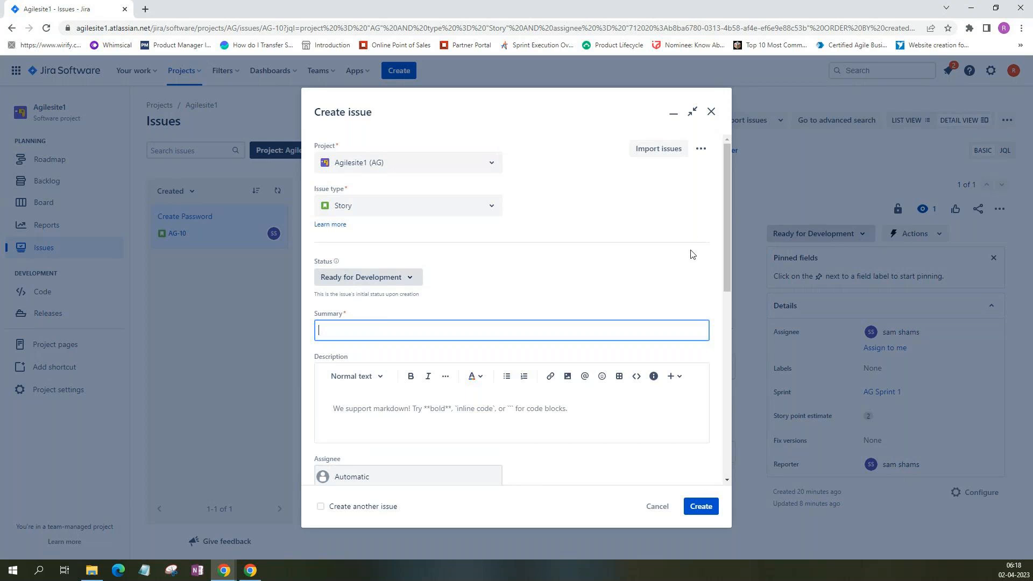
click(710, 112)
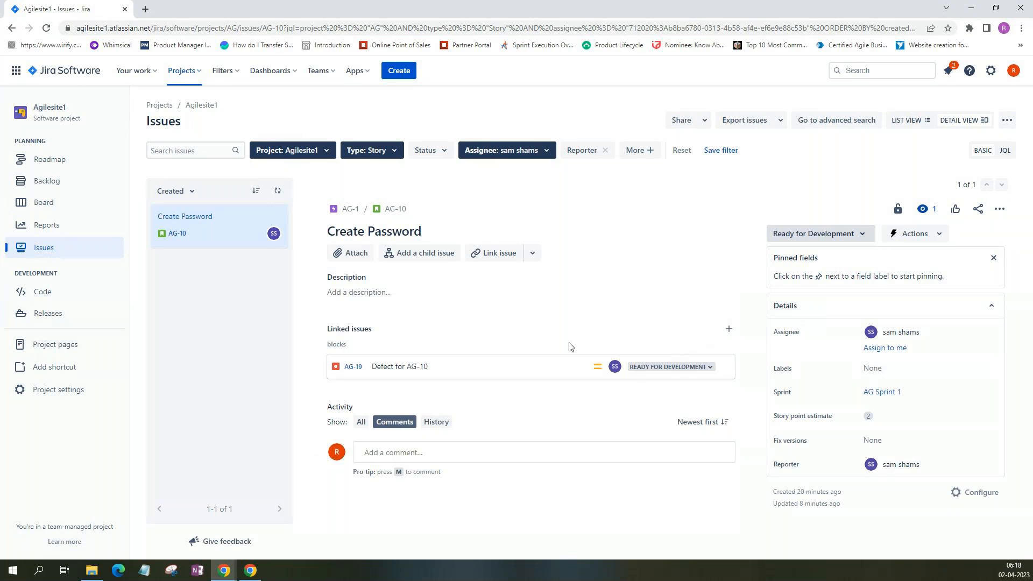
click(52, 297)
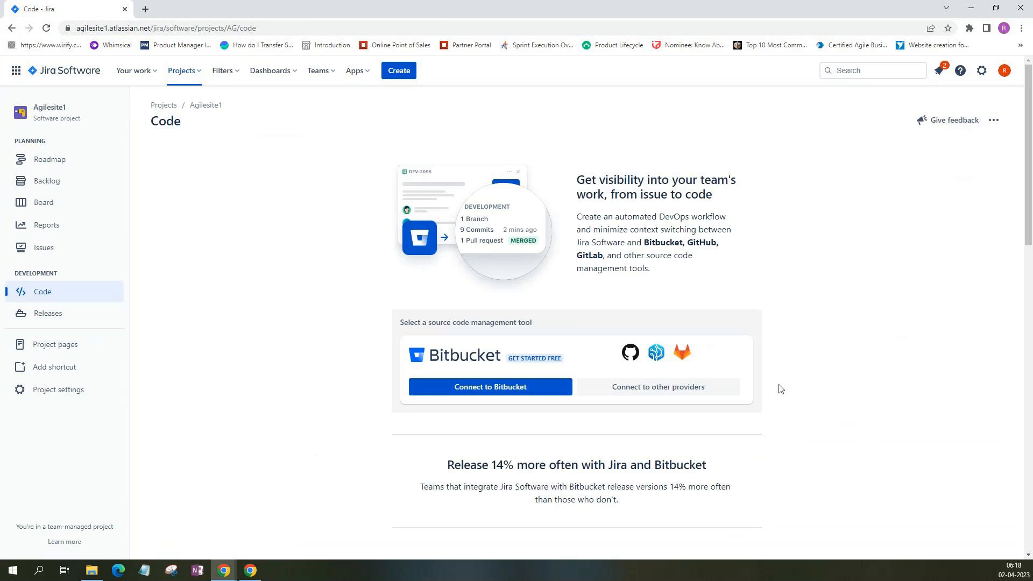
Start a new version in the project's releases, named Release 1, with start date 4/2/2023.
click(41, 318)
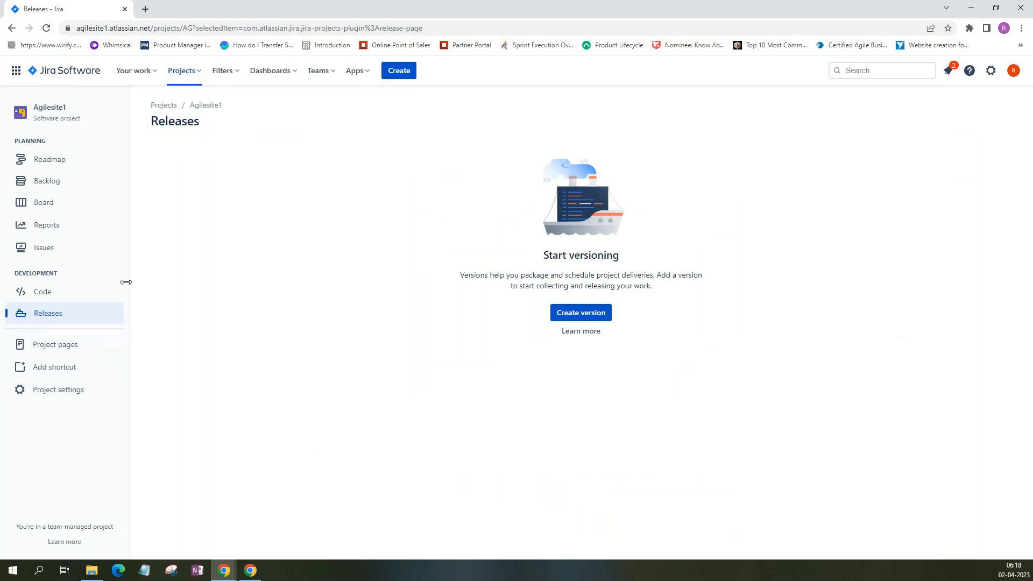
click(575, 315)
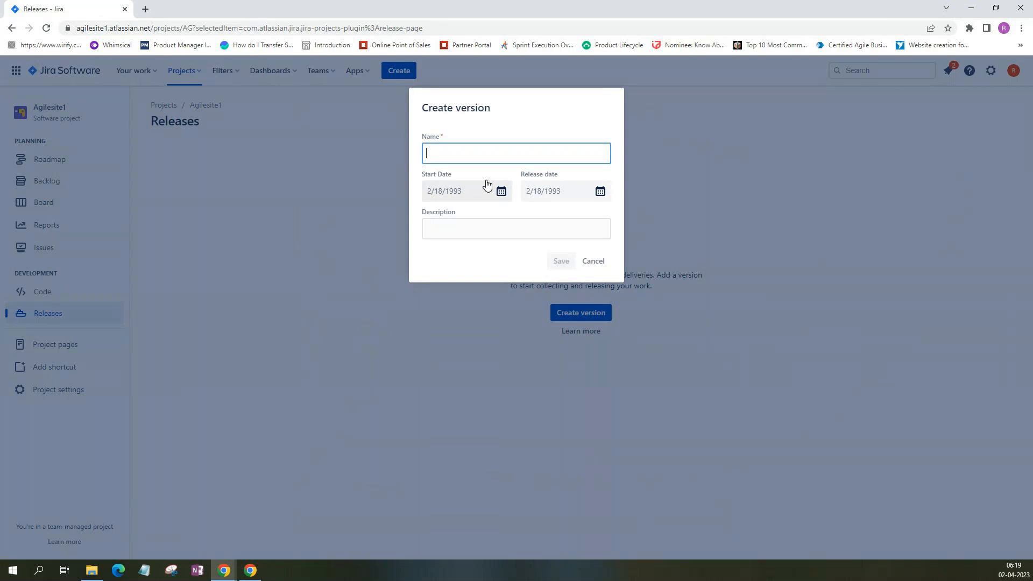
text(Release 1)
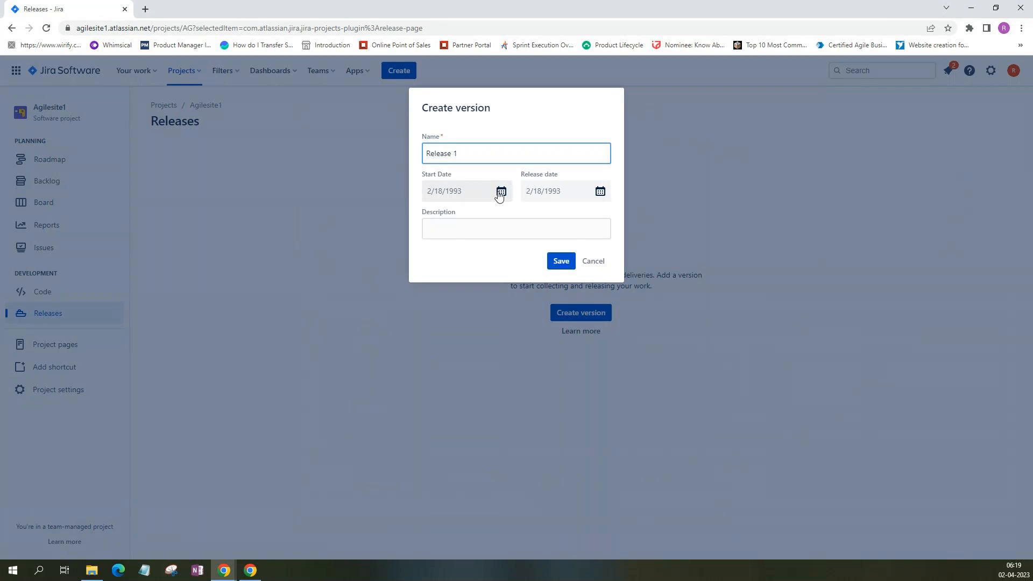
click(501, 191)
click(442, 278)
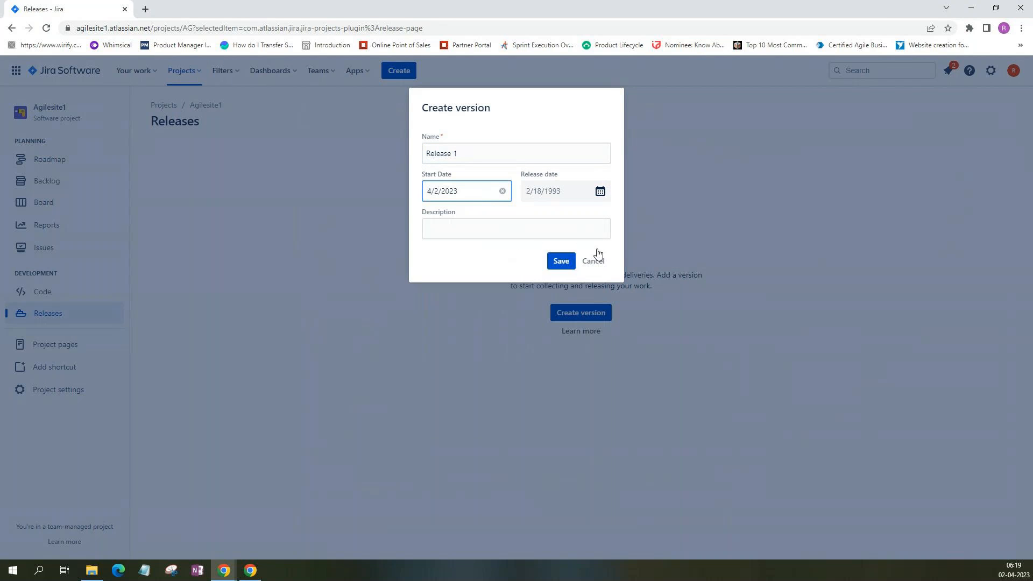
Set the version's release date to 11/30/2023, enter the description Release 1 and save the version.
click(600, 192)
click(683, 222)
click(683, 222)
click(683, 222)
click(683, 222)
click(683, 221)
click(683, 222)
click(682, 222)
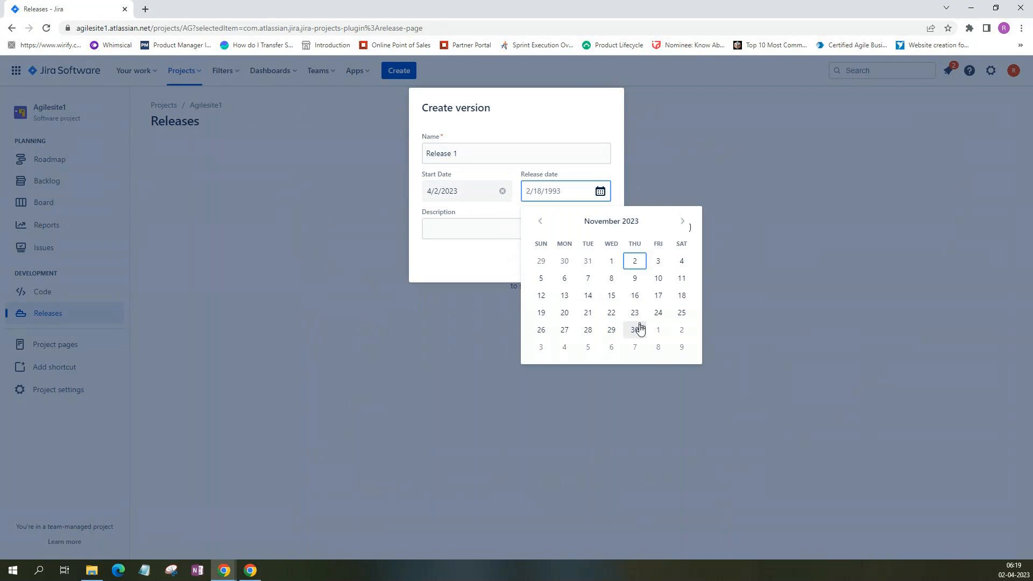
click(635, 329)
click(486, 235)
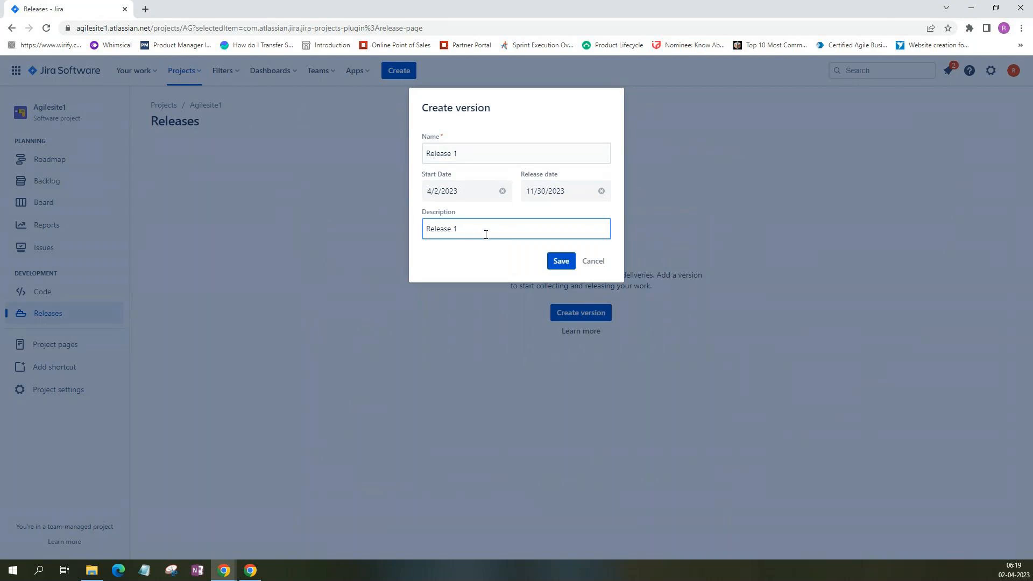
click(560, 261)
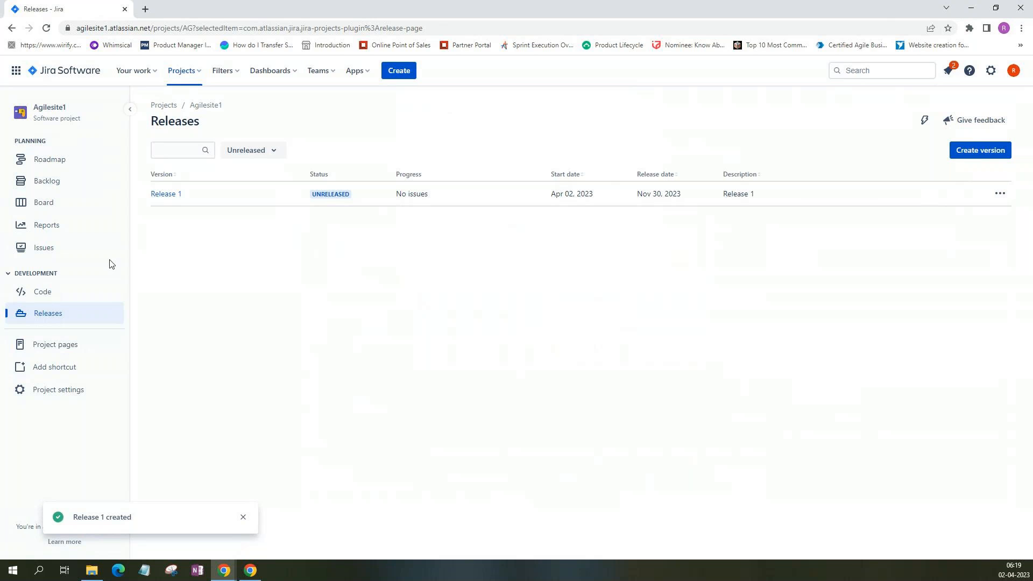
In the backlog, set the fix version of AG-13 Provide additional Details to Release 1 and change its epic to Customer Support.
click(71, 190)
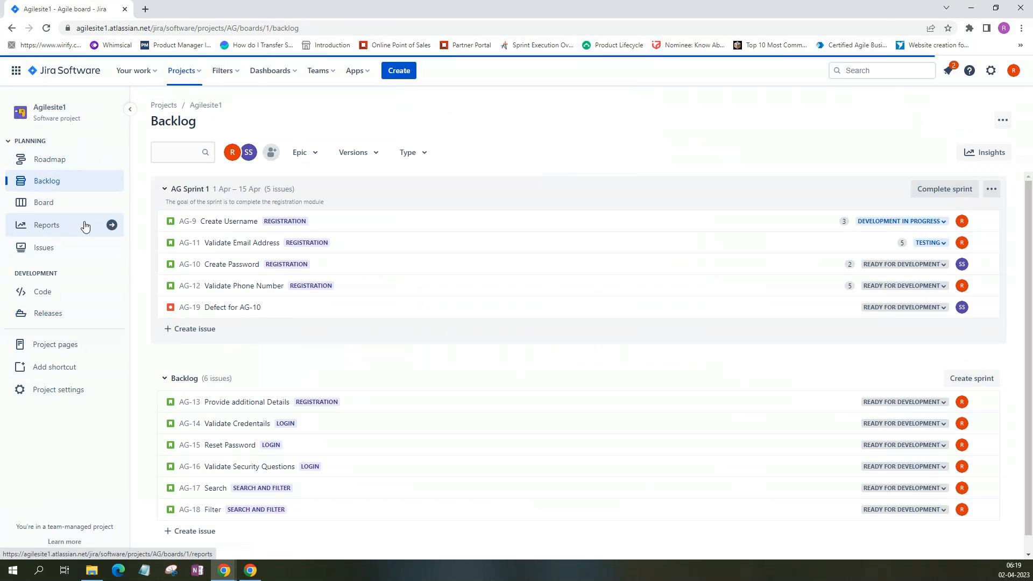
click(354, 404)
click(419, 403)
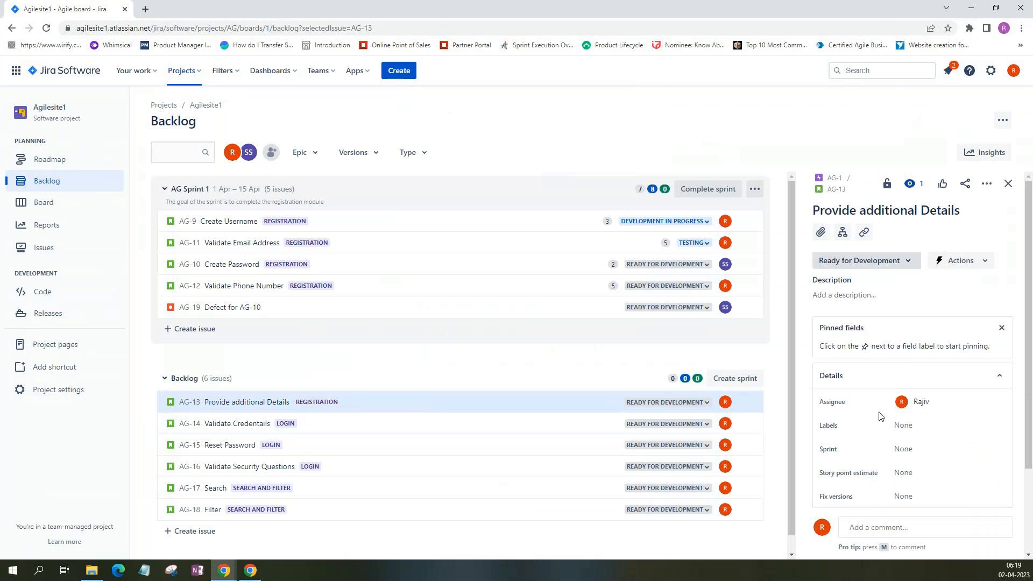
click(907, 497)
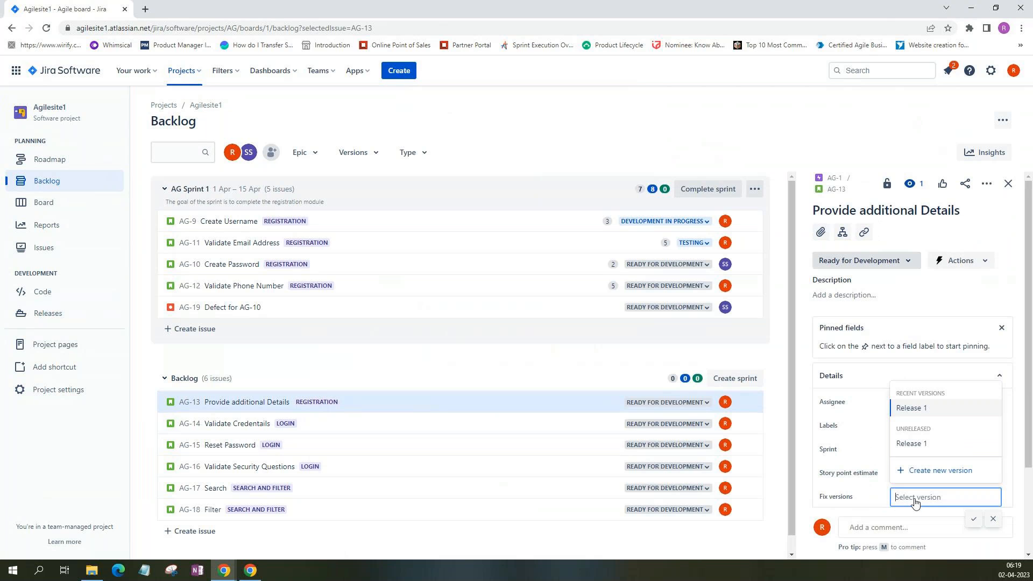
click(923, 411)
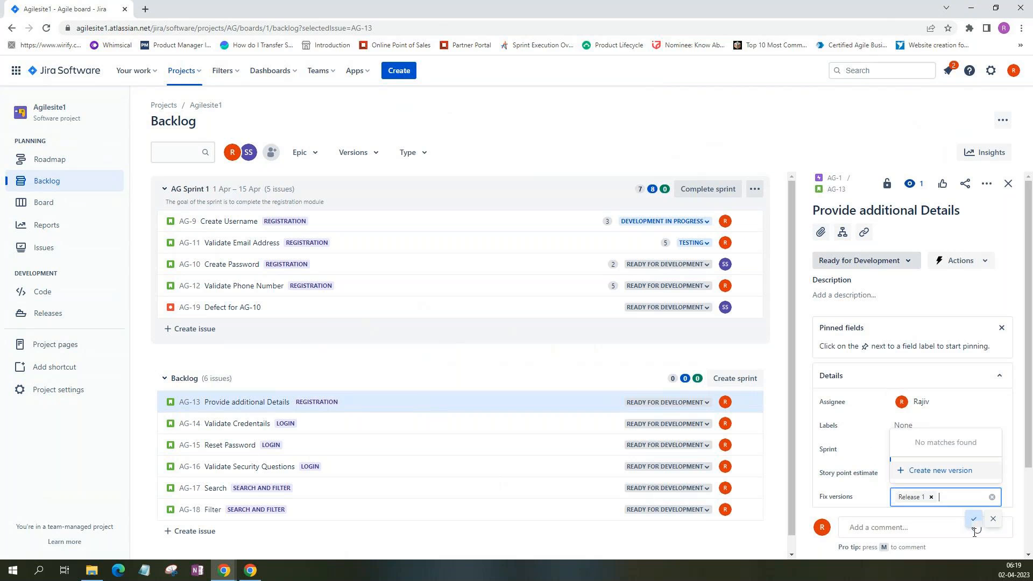
click(974, 520)
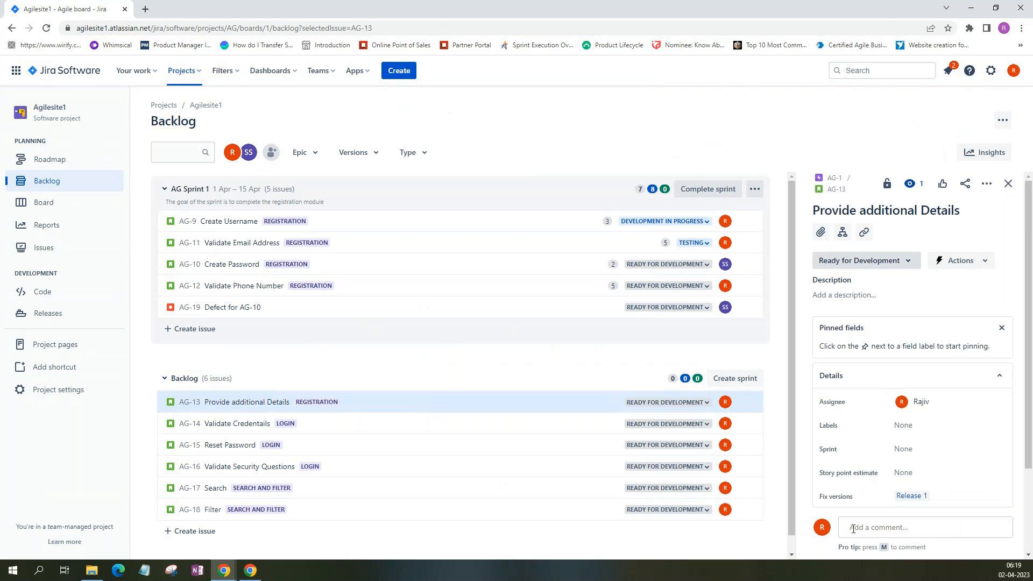
click(332, 403)
click(394, 442)
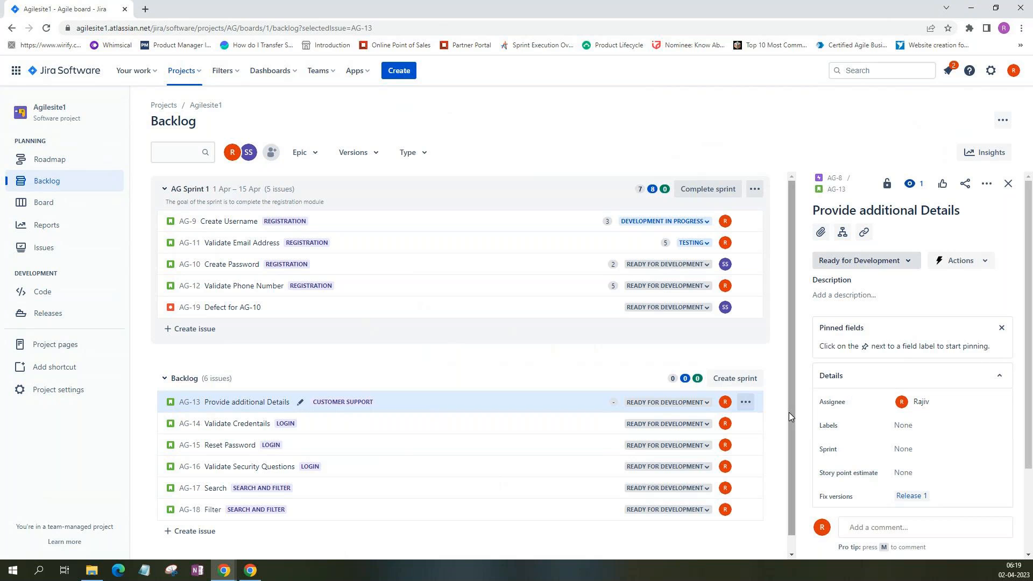
Set the fix version of the backlog story AG-14 Validate Credentails to Release 1.
click(241, 429)
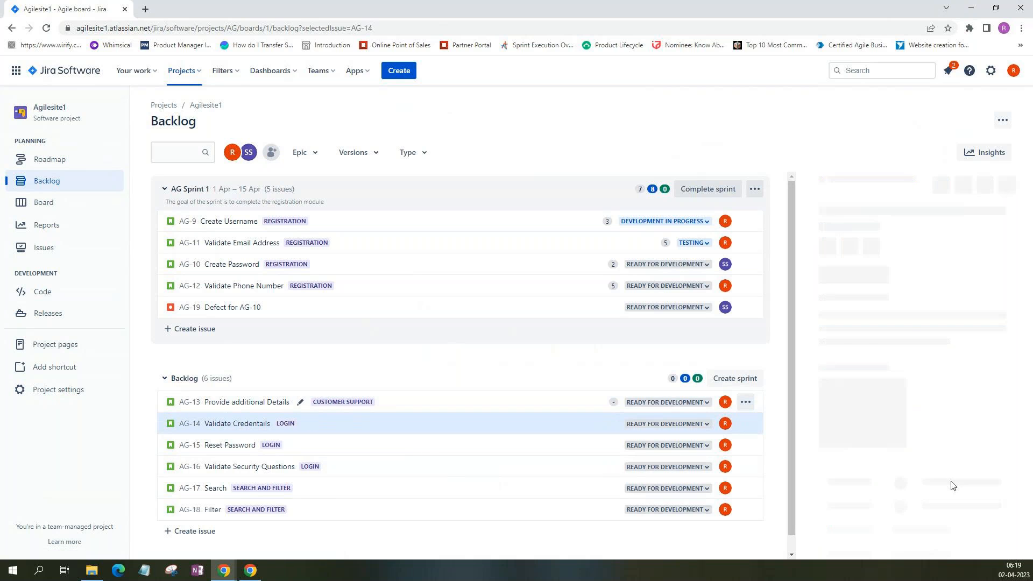
click(916, 497)
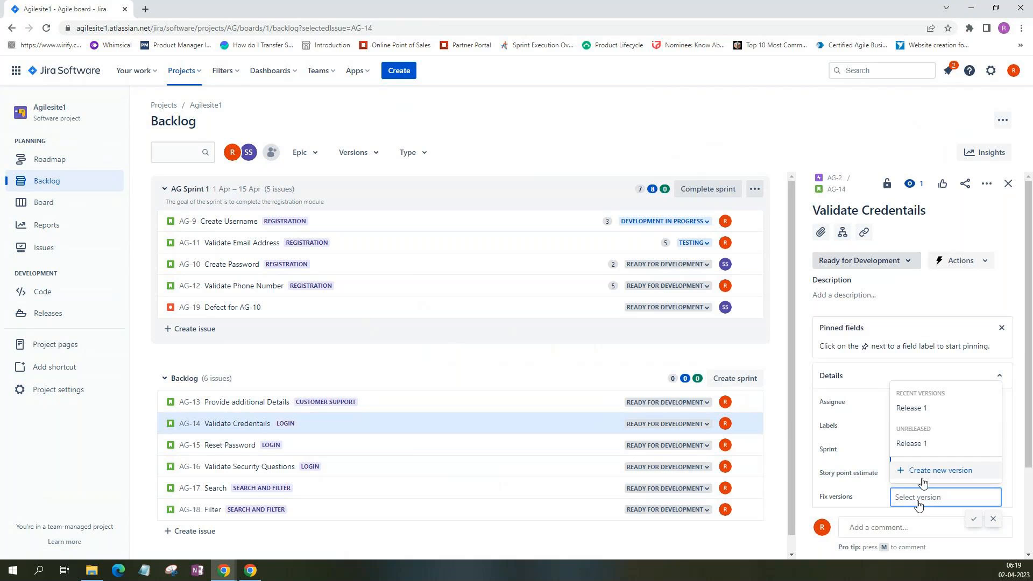
click(918, 410)
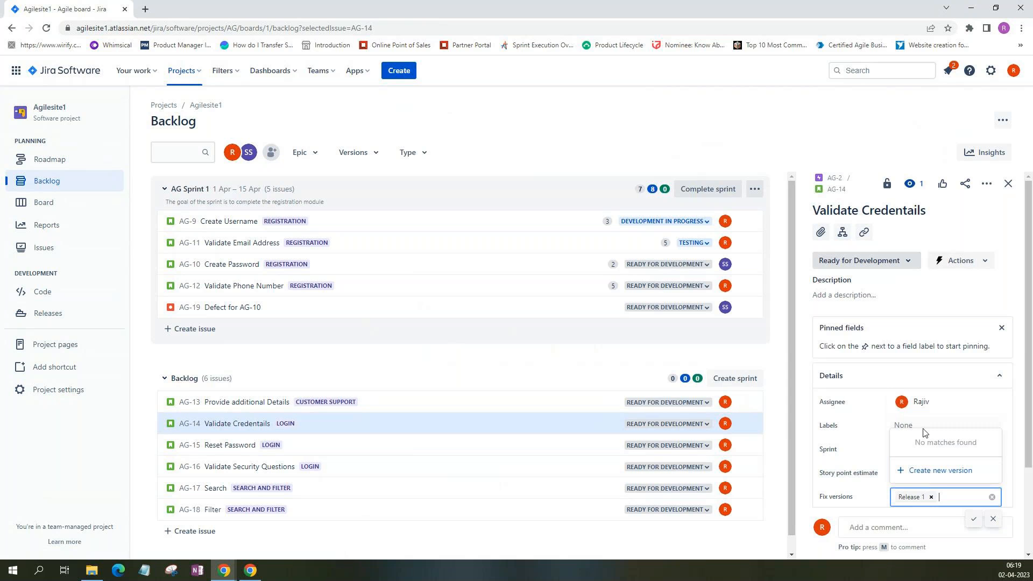
click(973, 519)
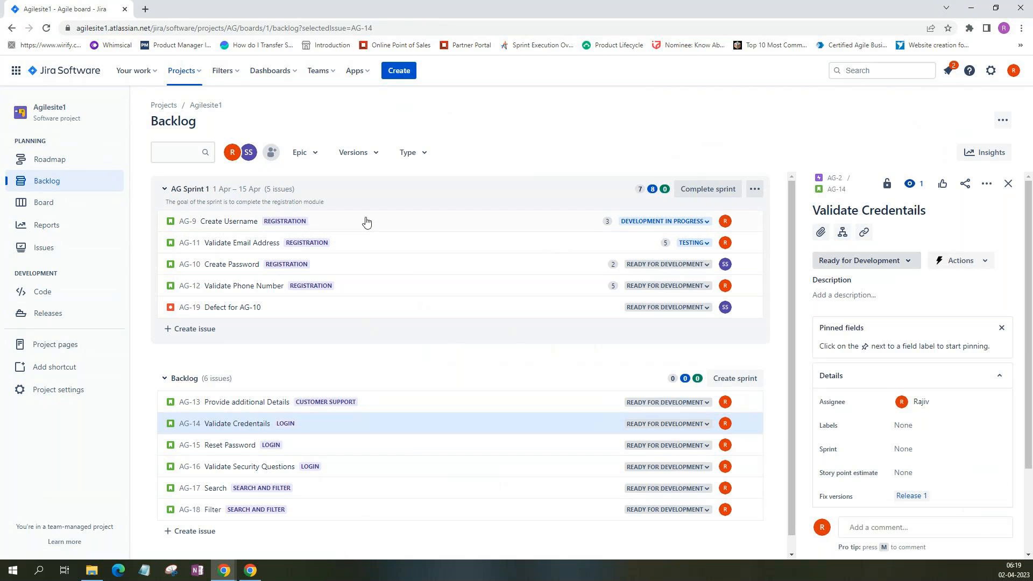
Set the fix version of the AG Sprint 1 story AG-9 Create Username to Release 1.
click(585, 227)
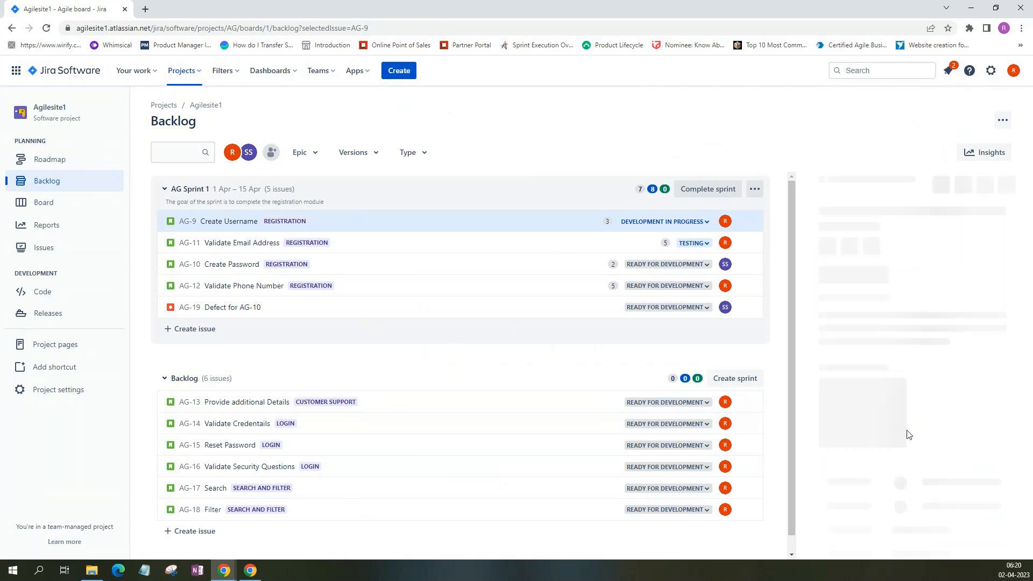
click(911, 500)
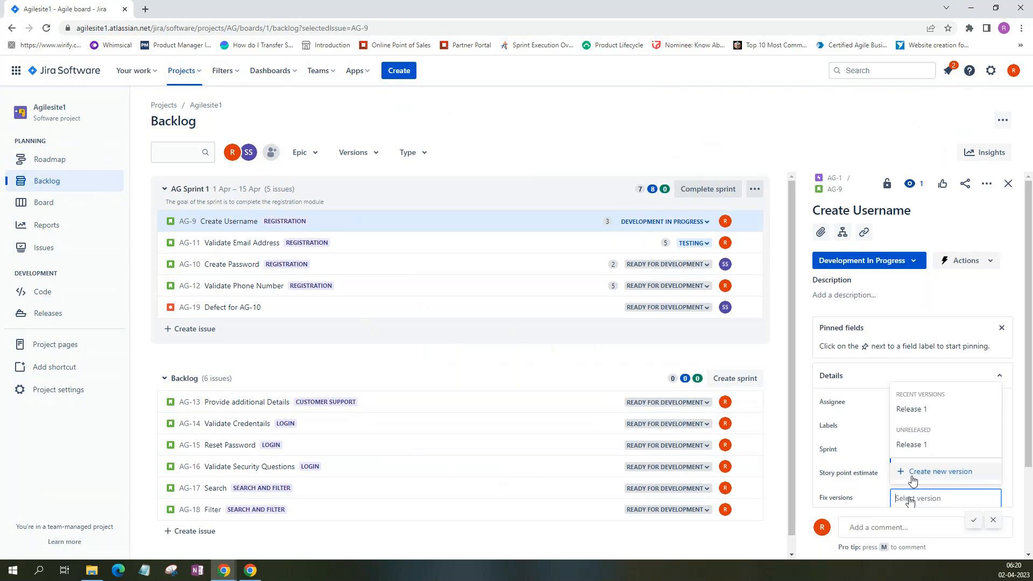
click(907, 408)
click(970, 520)
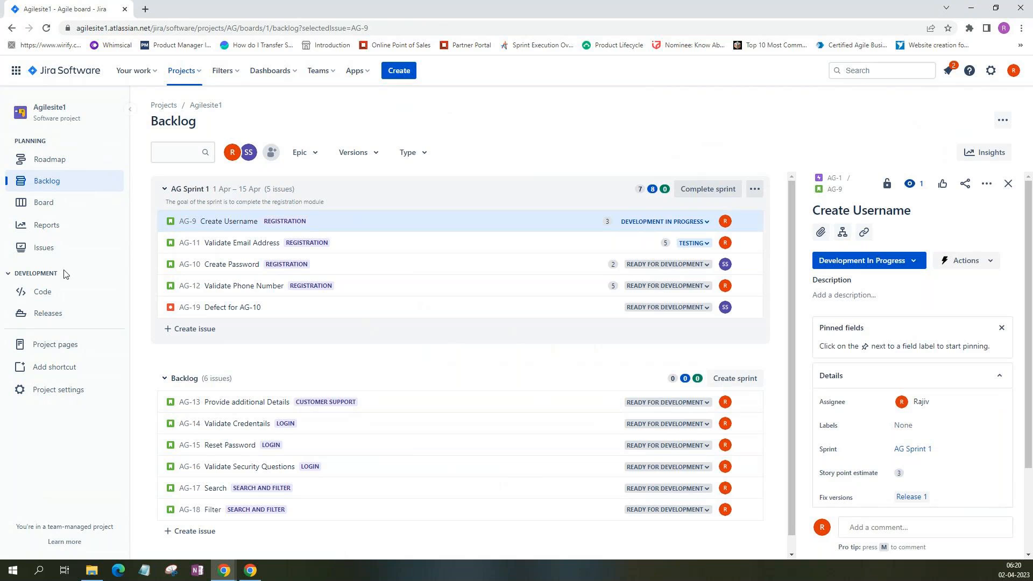
Open Release 1 from the project's releases and review its dates, related work and assigned issues.
click(54, 311)
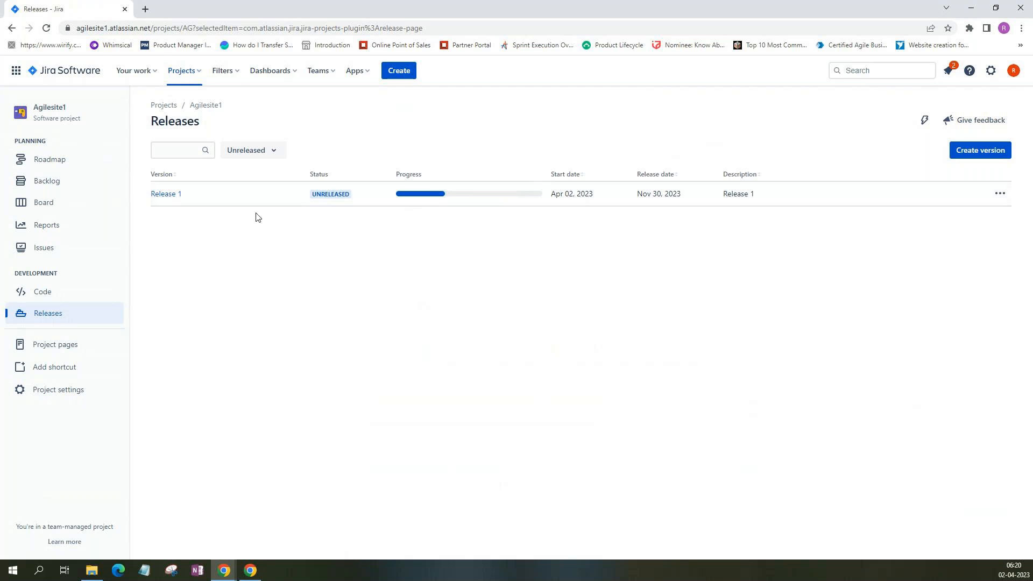
click(178, 204)
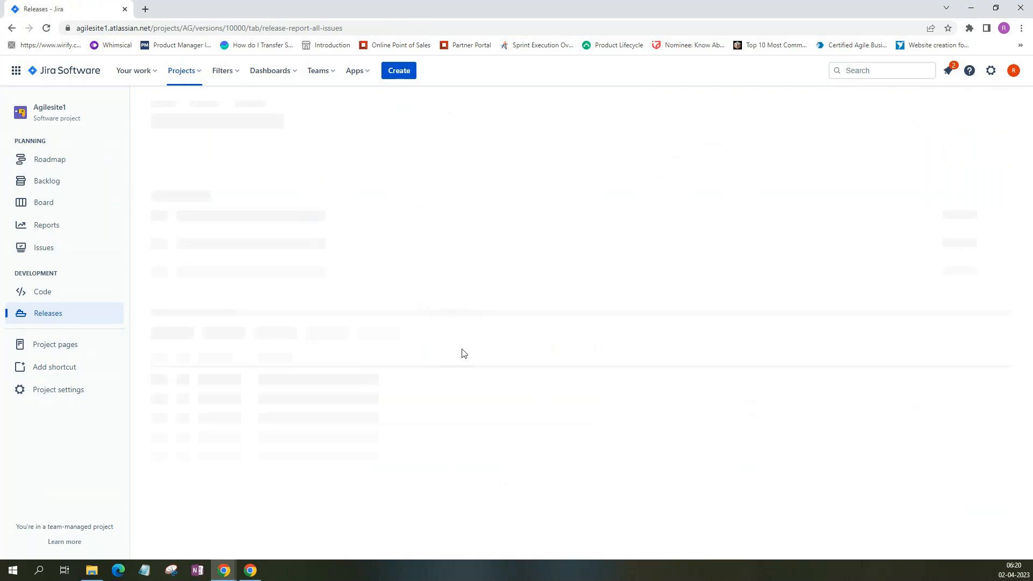
scroll(341, 285, down, 3)
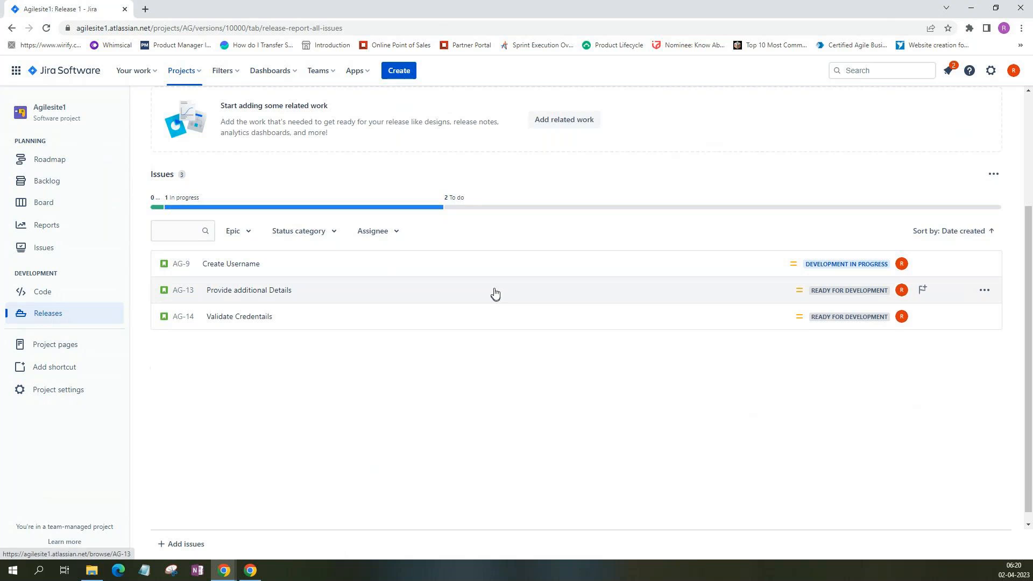
scroll(412, 360, up, 1)
scroll(411, 359, up, 2)
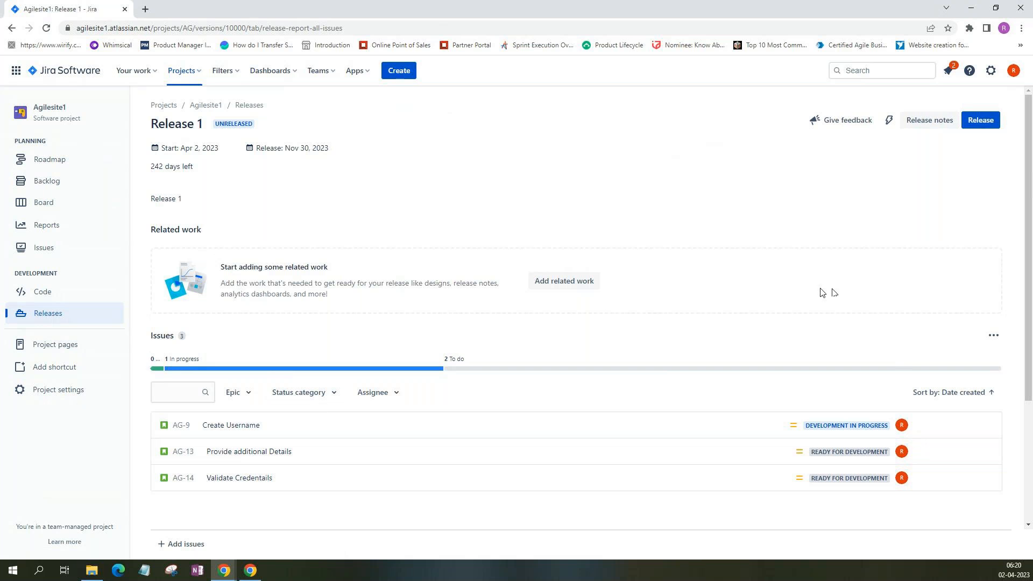
Examine the options for moving or ignoring unresolved issues when releasing Release 1, and cancel without releasing.
click(981, 120)
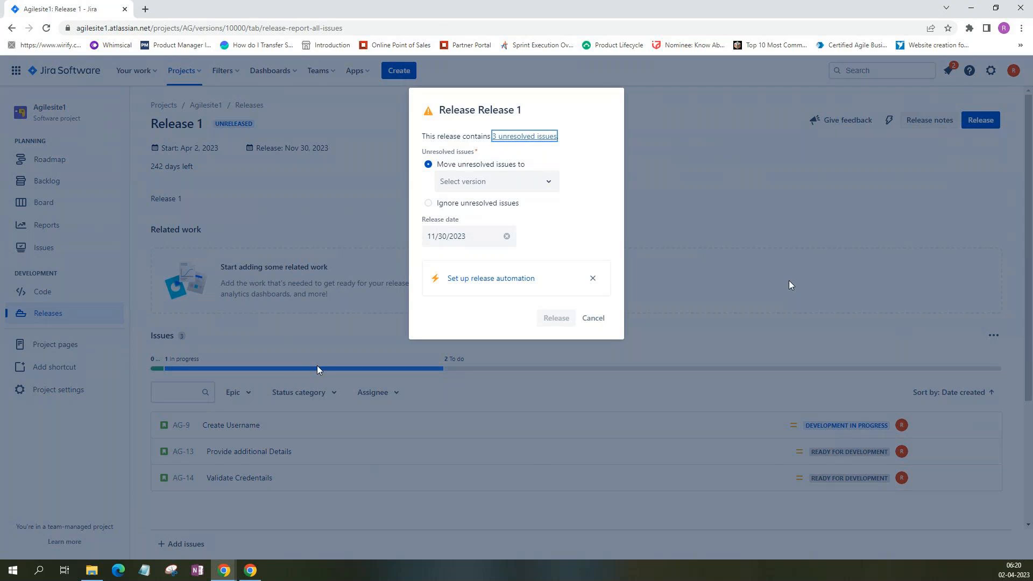
click(506, 188)
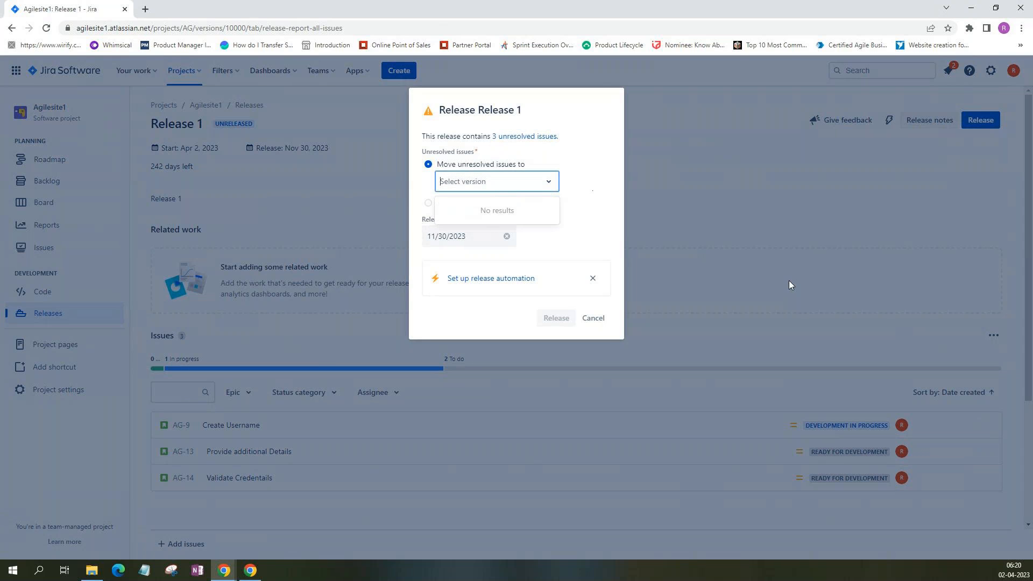
click(427, 203)
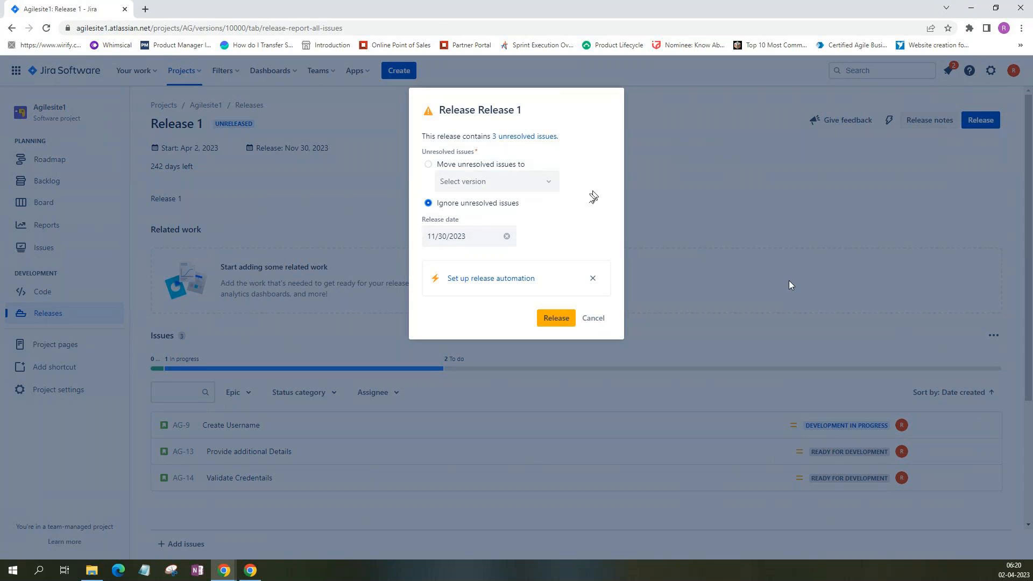
click(428, 165)
click(588, 198)
click(594, 319)
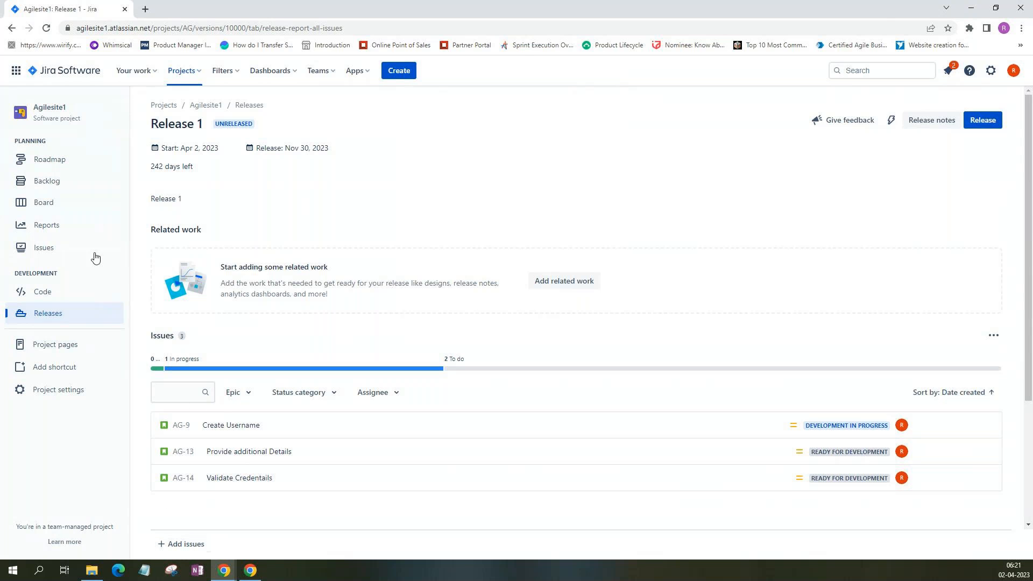
Set the fix version of the epic AG-1 Registration to Release 1 from the project roadmap.
click(50, 162)
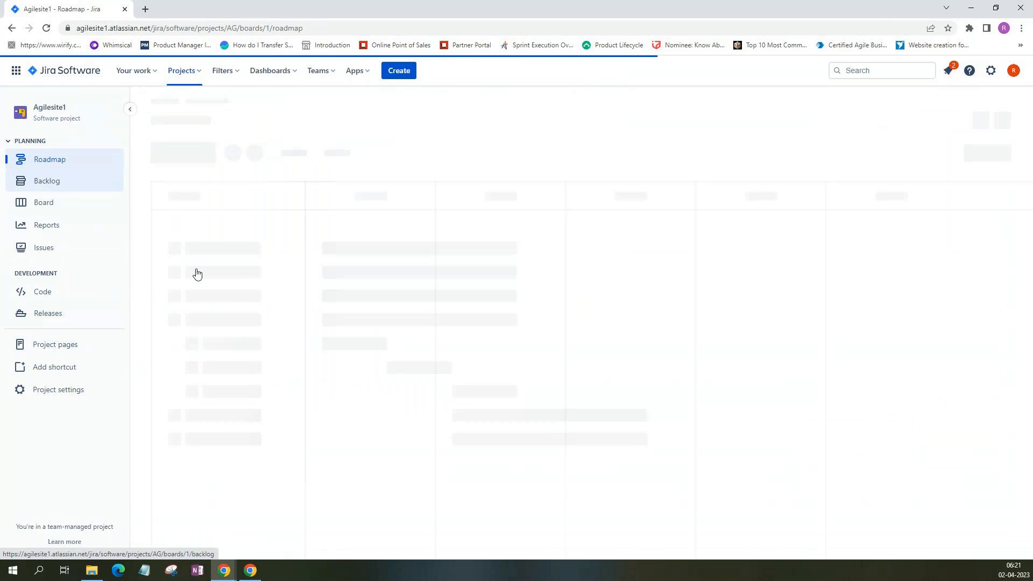
click(202, 263)
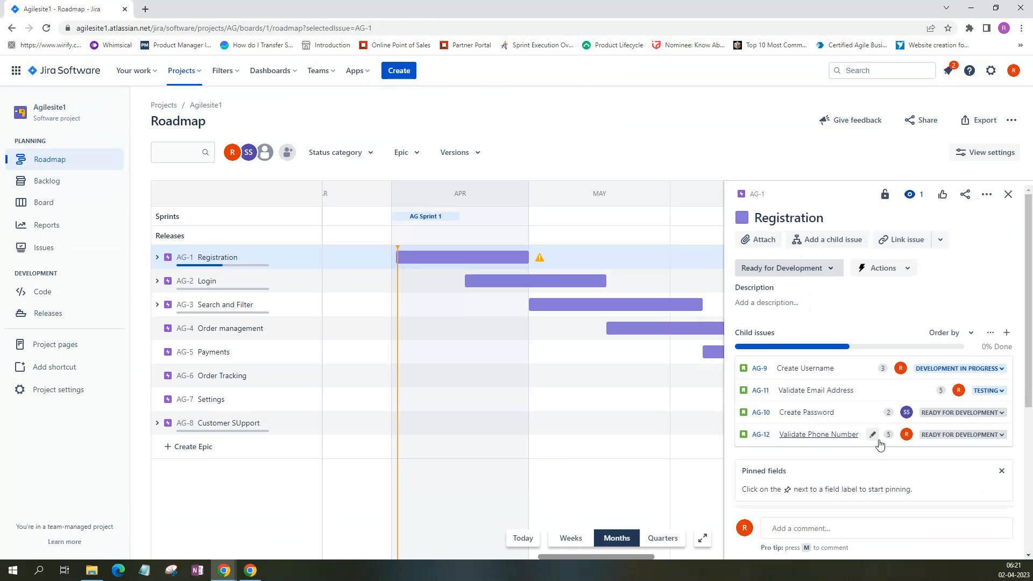
scroll(879, 449, down, 3)
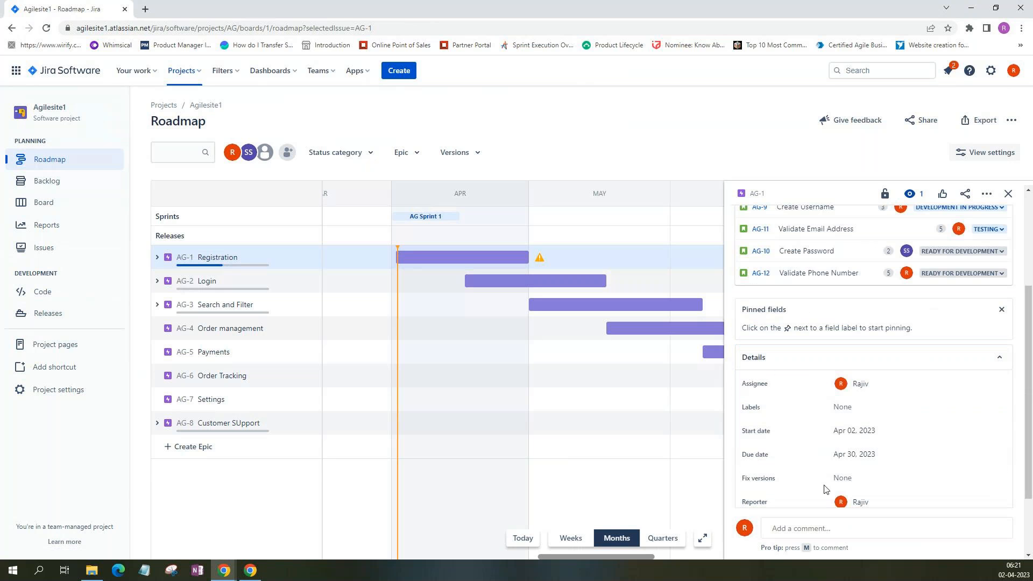
click(854, 478)
click(855, 520)
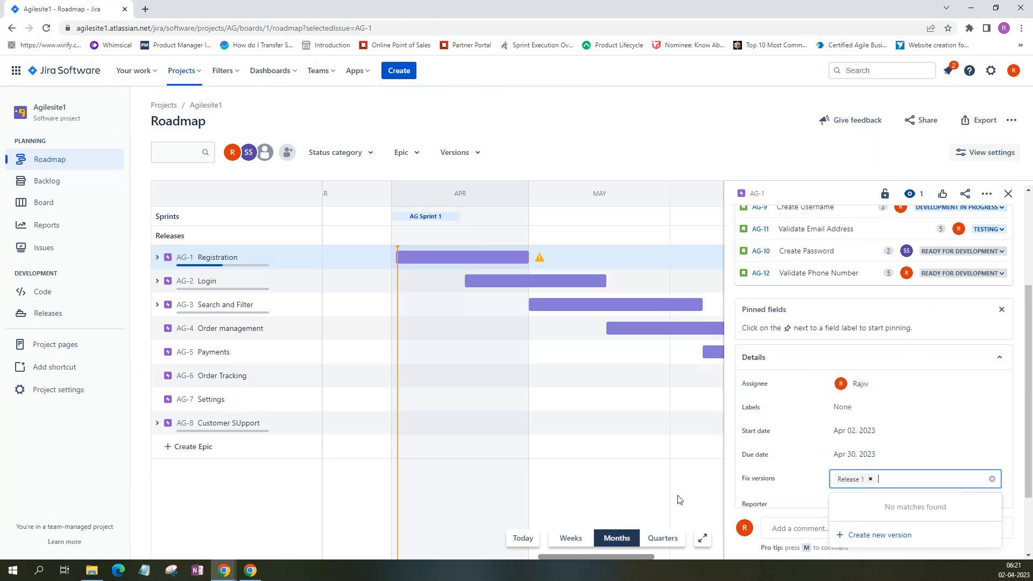
click(645, 506)
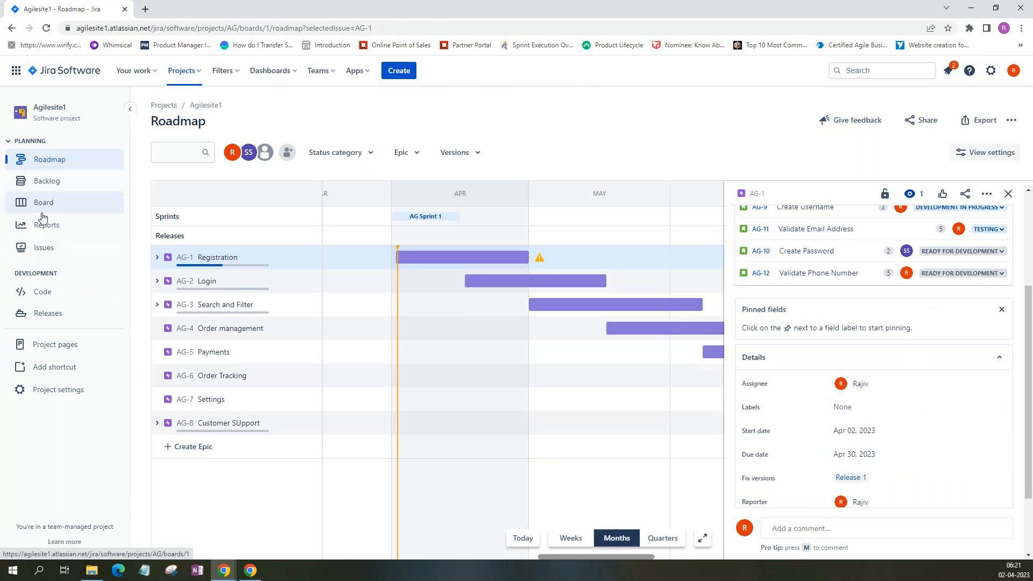
Open Release 1 from the project's releases and review its progress and the list of assigned epics and stories.
click(48, 313)
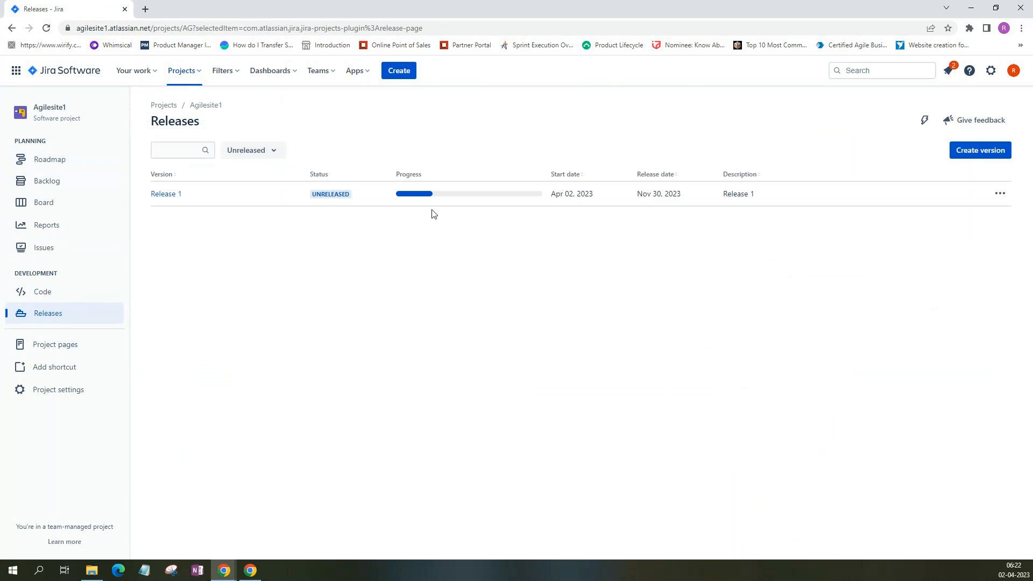
click(170, 197)
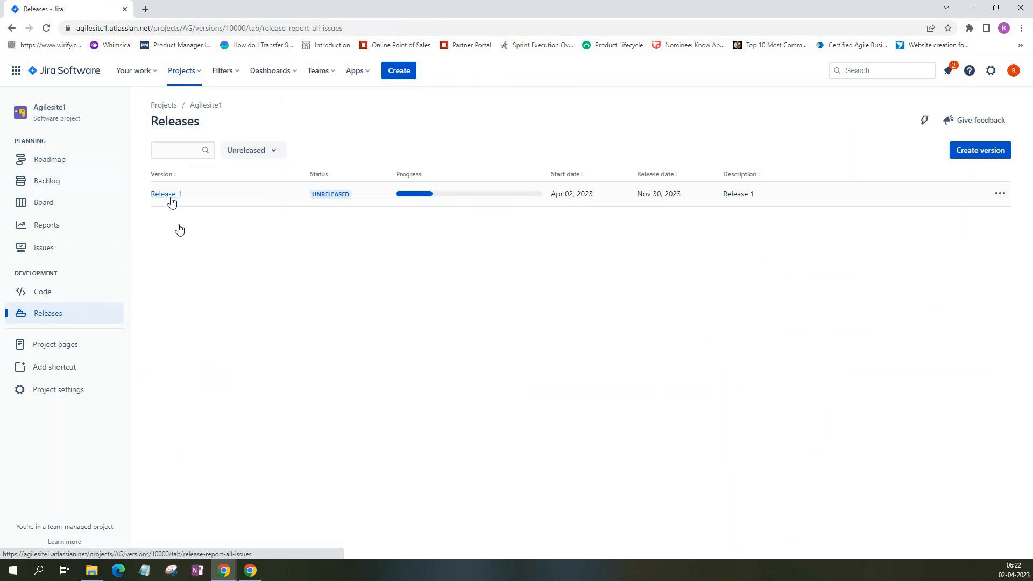
scroll(302, 346, down, 3)
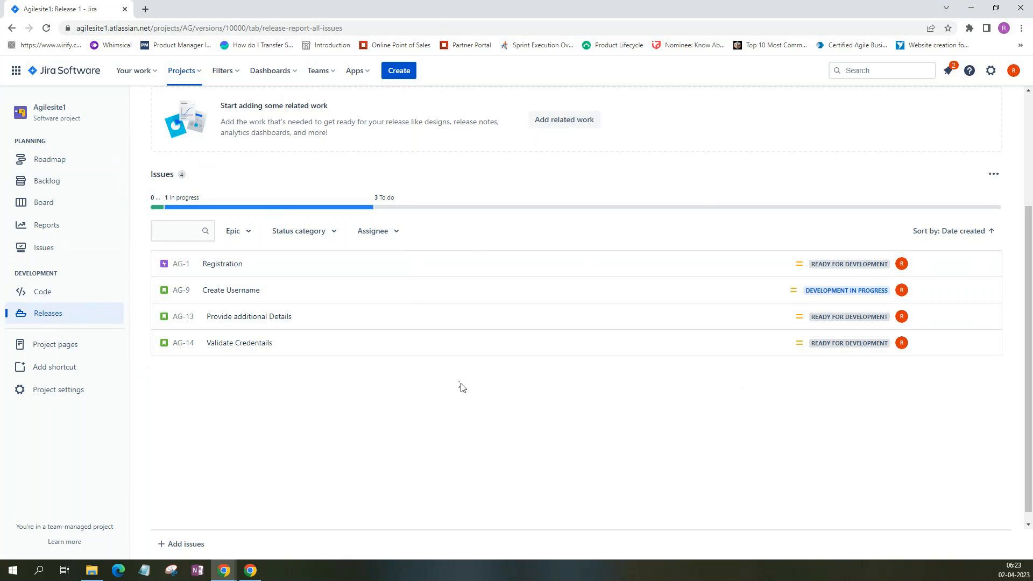
scroll(463, 387, up, 3)
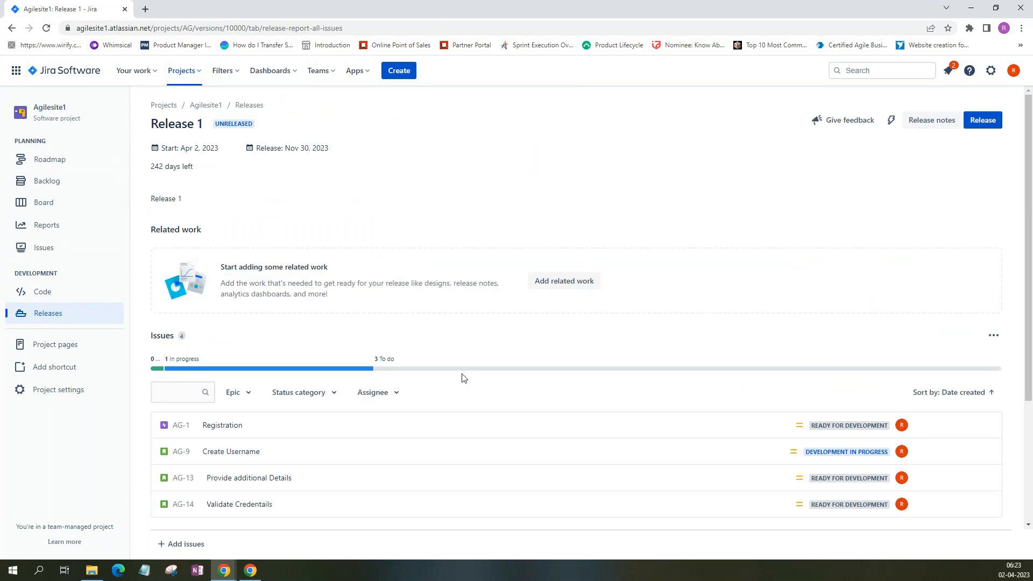
scroll(462, 366, down, 1)
scroll(462, 366, down, 1)
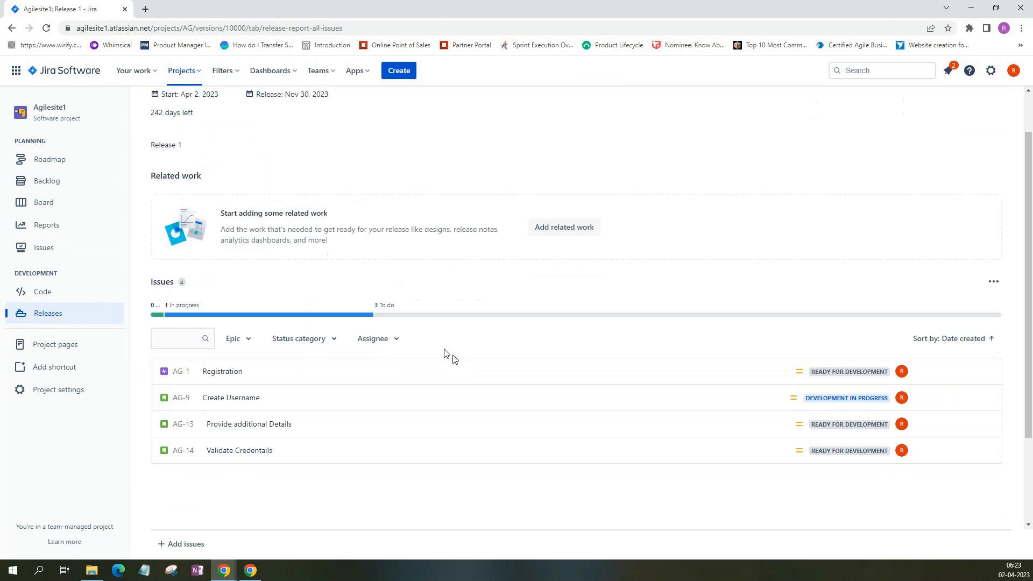
scroll(405, 343, down, 2)
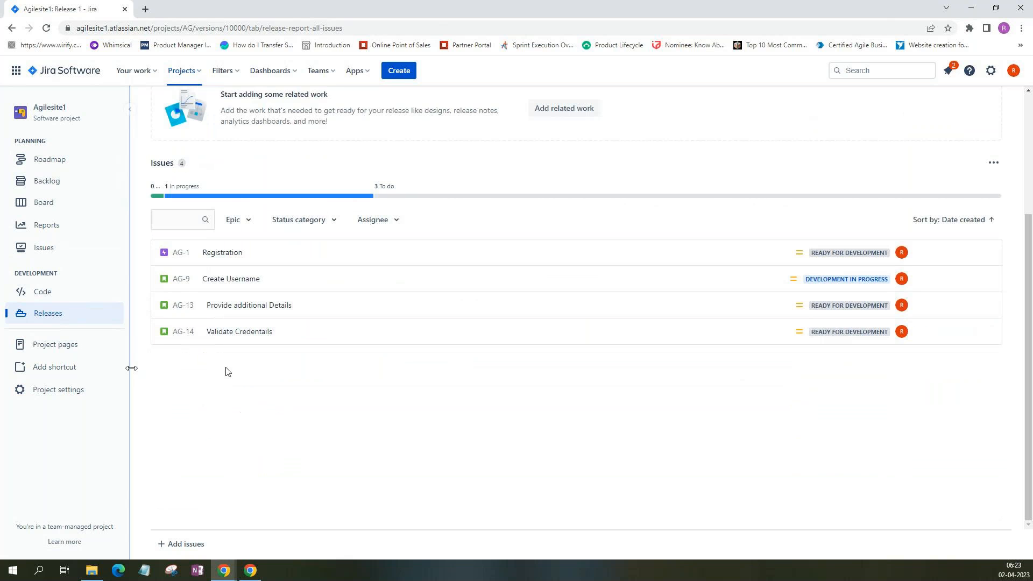
Open the project pages and send the site admin a request to try Confluence with the default note.
click(77, 351)
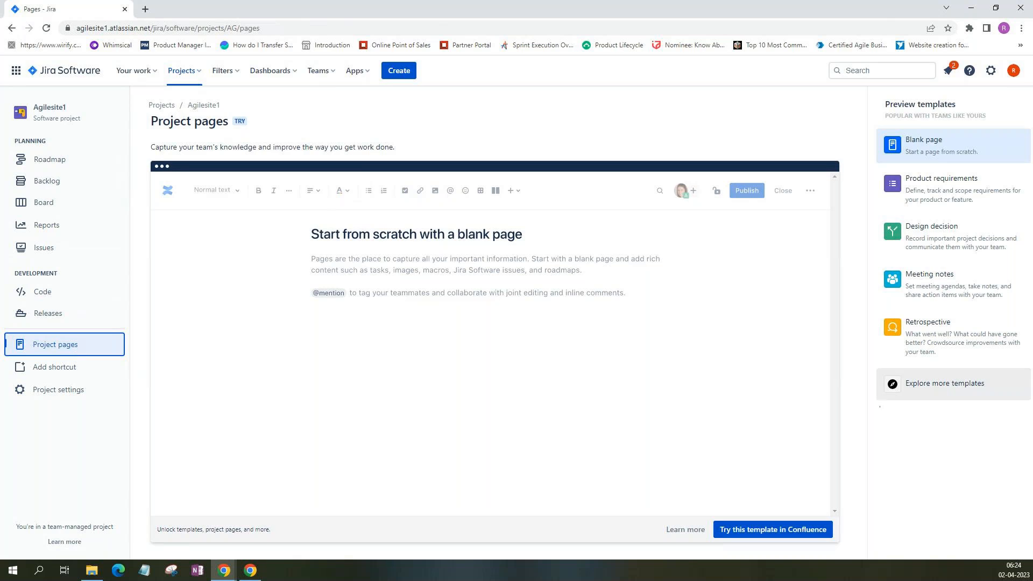
click(755, 533)
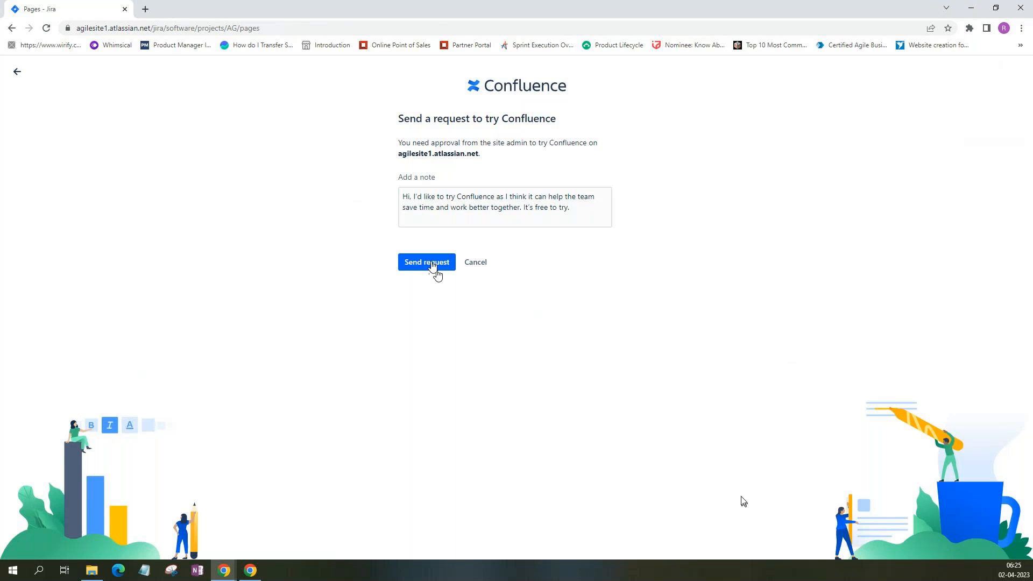
click(434, 264)
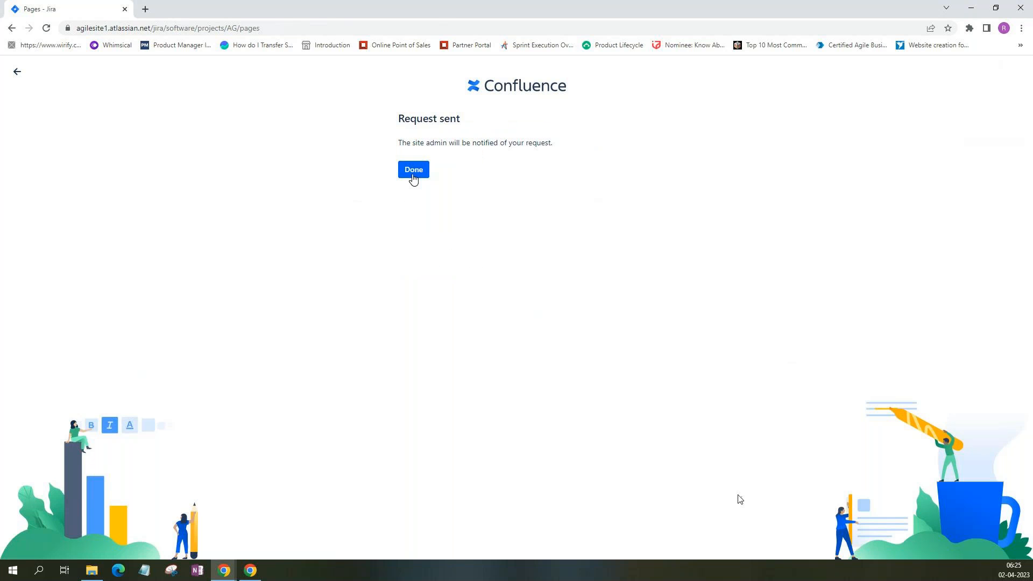
click(413, 172)
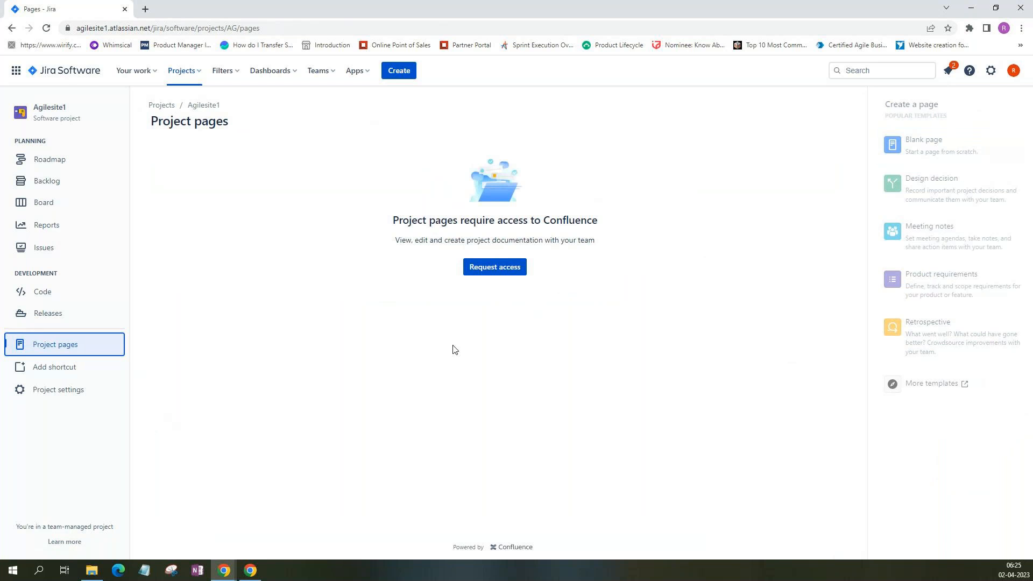
Try to request access to Confluence without a note, and close the request page.
click(467, 273)
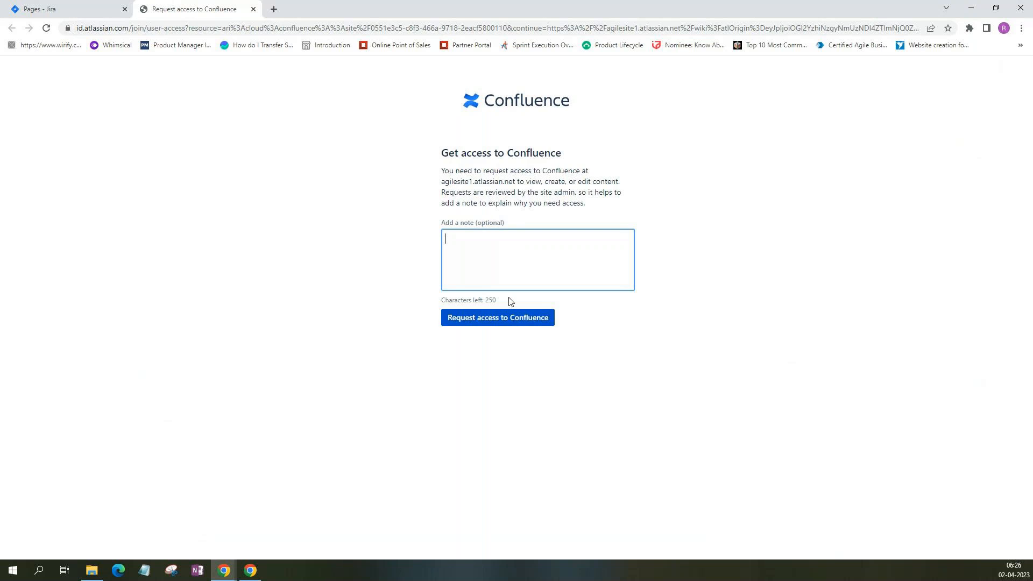
click(557, 322)
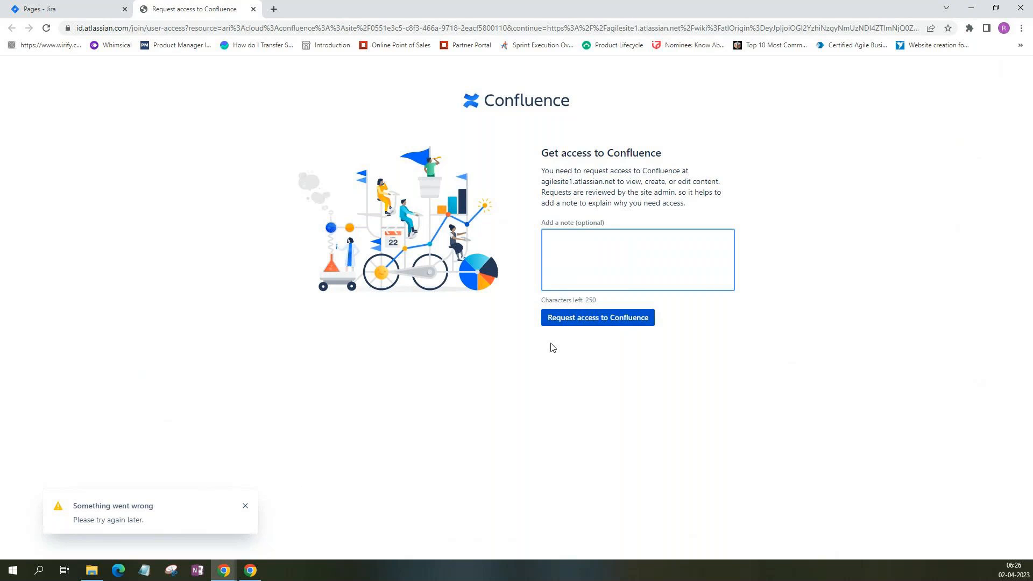
click(245, 506)
click(574, 321)
click(253, 9)
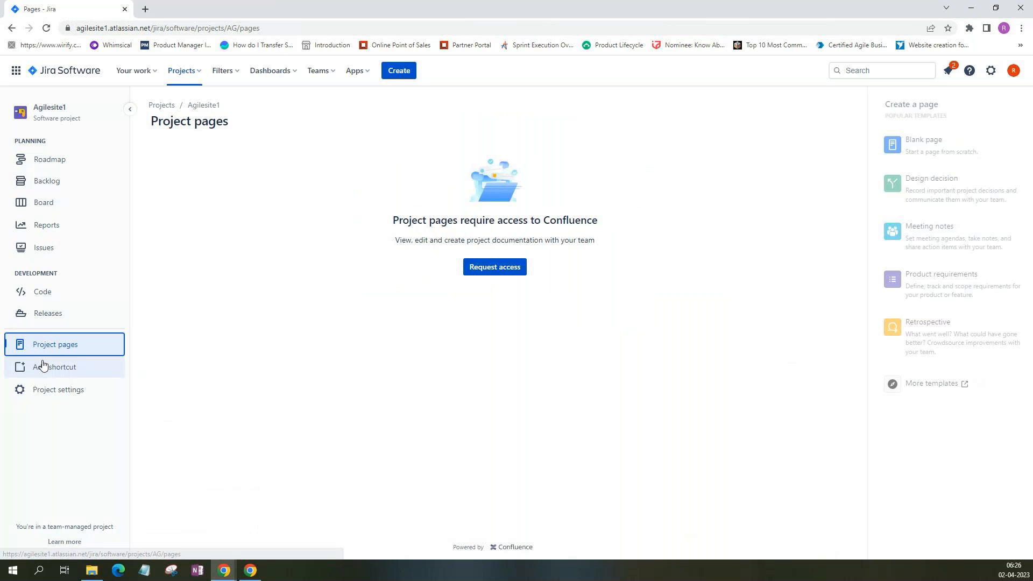
Reload the project pages and connect the project to the Finance space in Confluence.
click(46, 28)
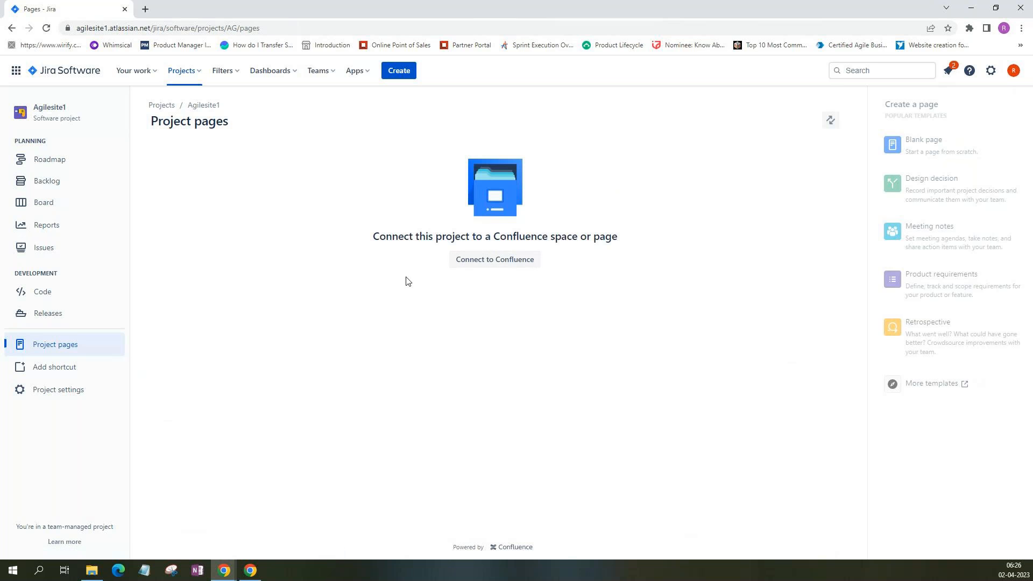
click(480, 264)
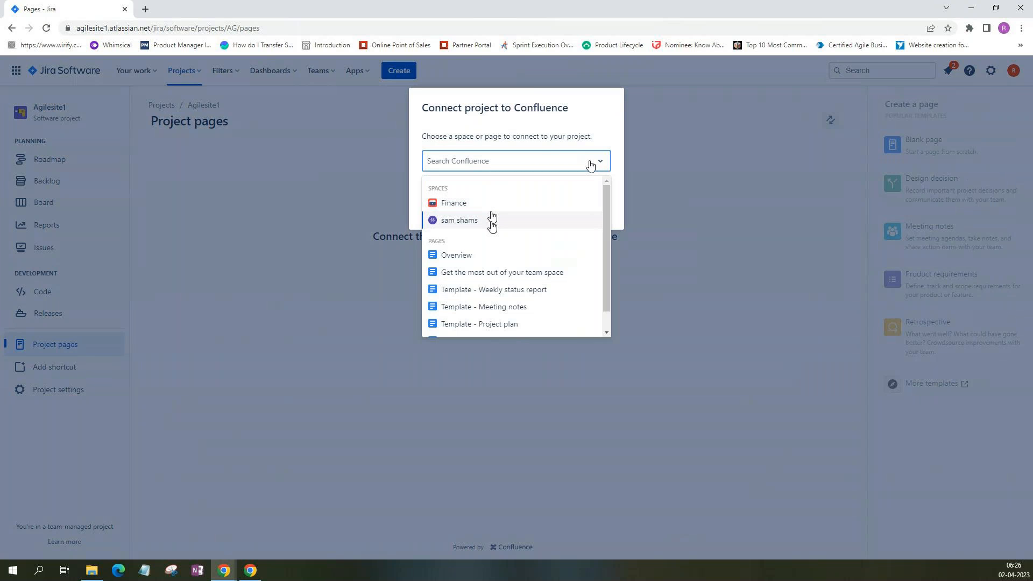
click(479, 204)
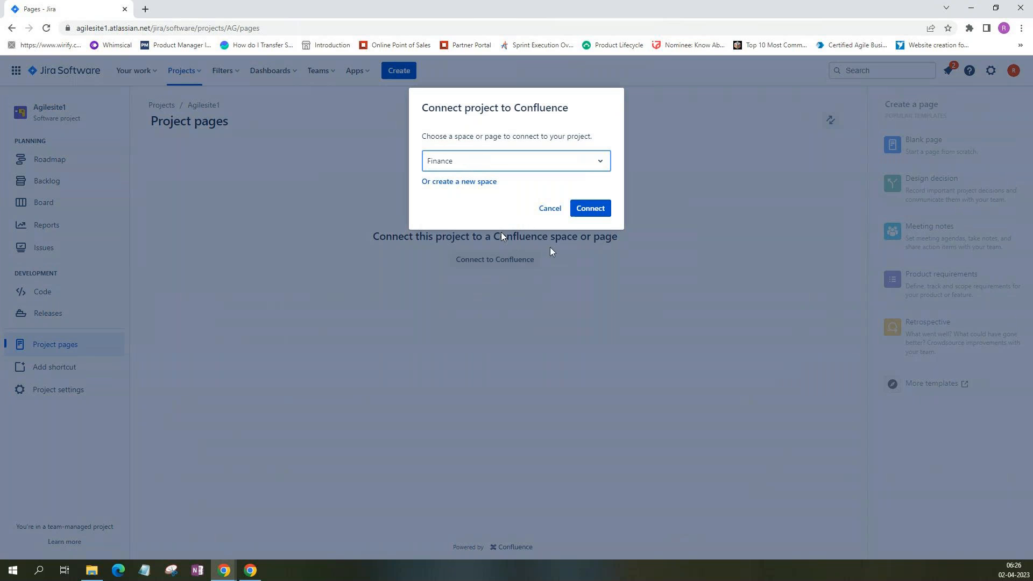
click(590, 209)
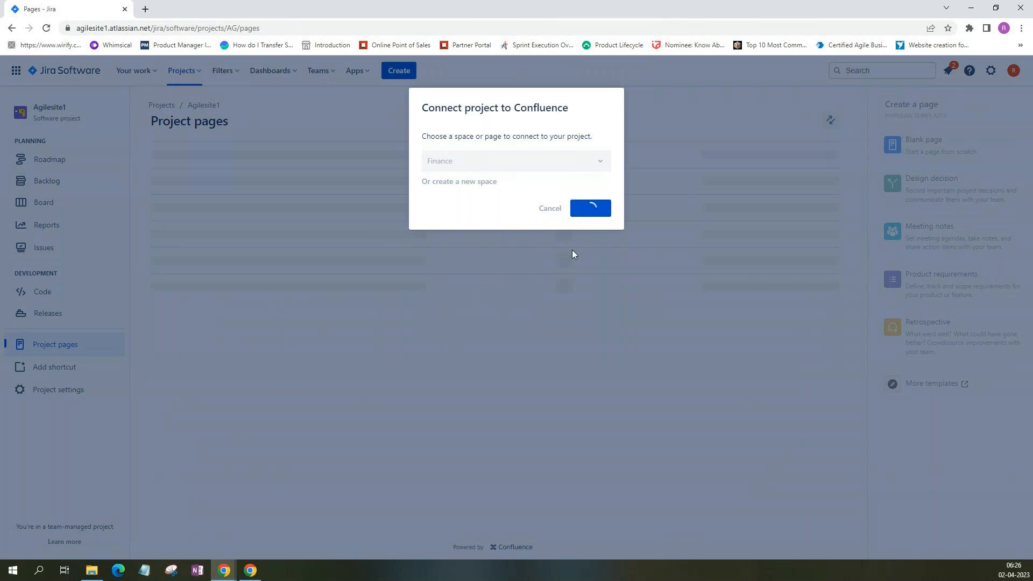